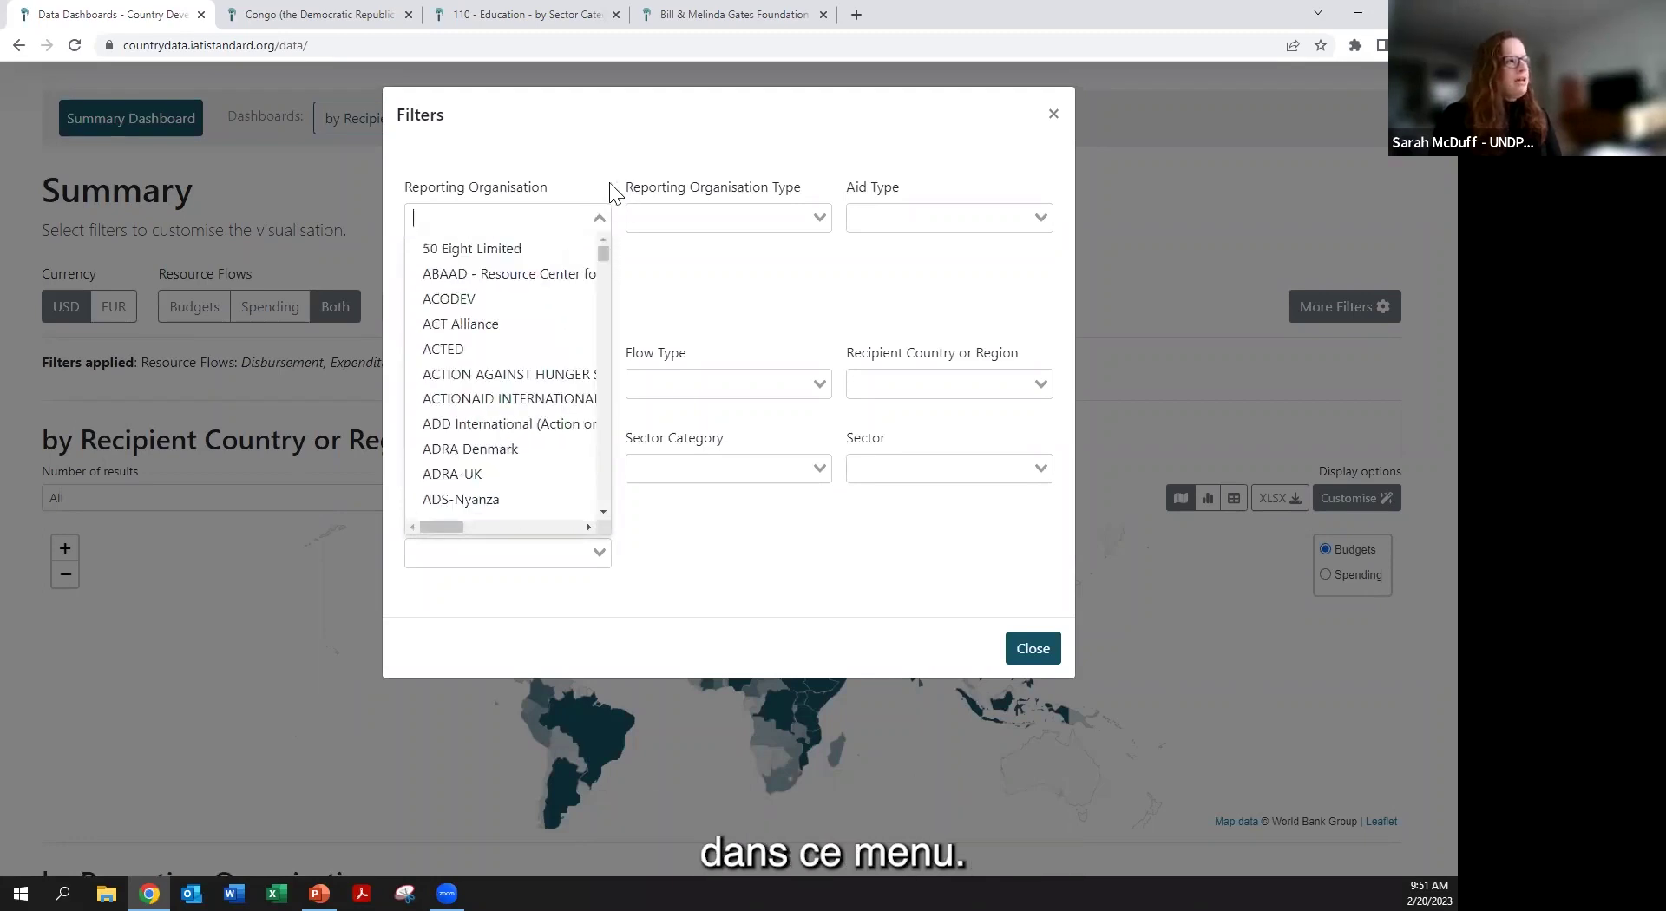
# - Examine the filter options for reporting organisation type, aid type, finance type, flow type and recipient country or region
pyautogui.click(680, 216)
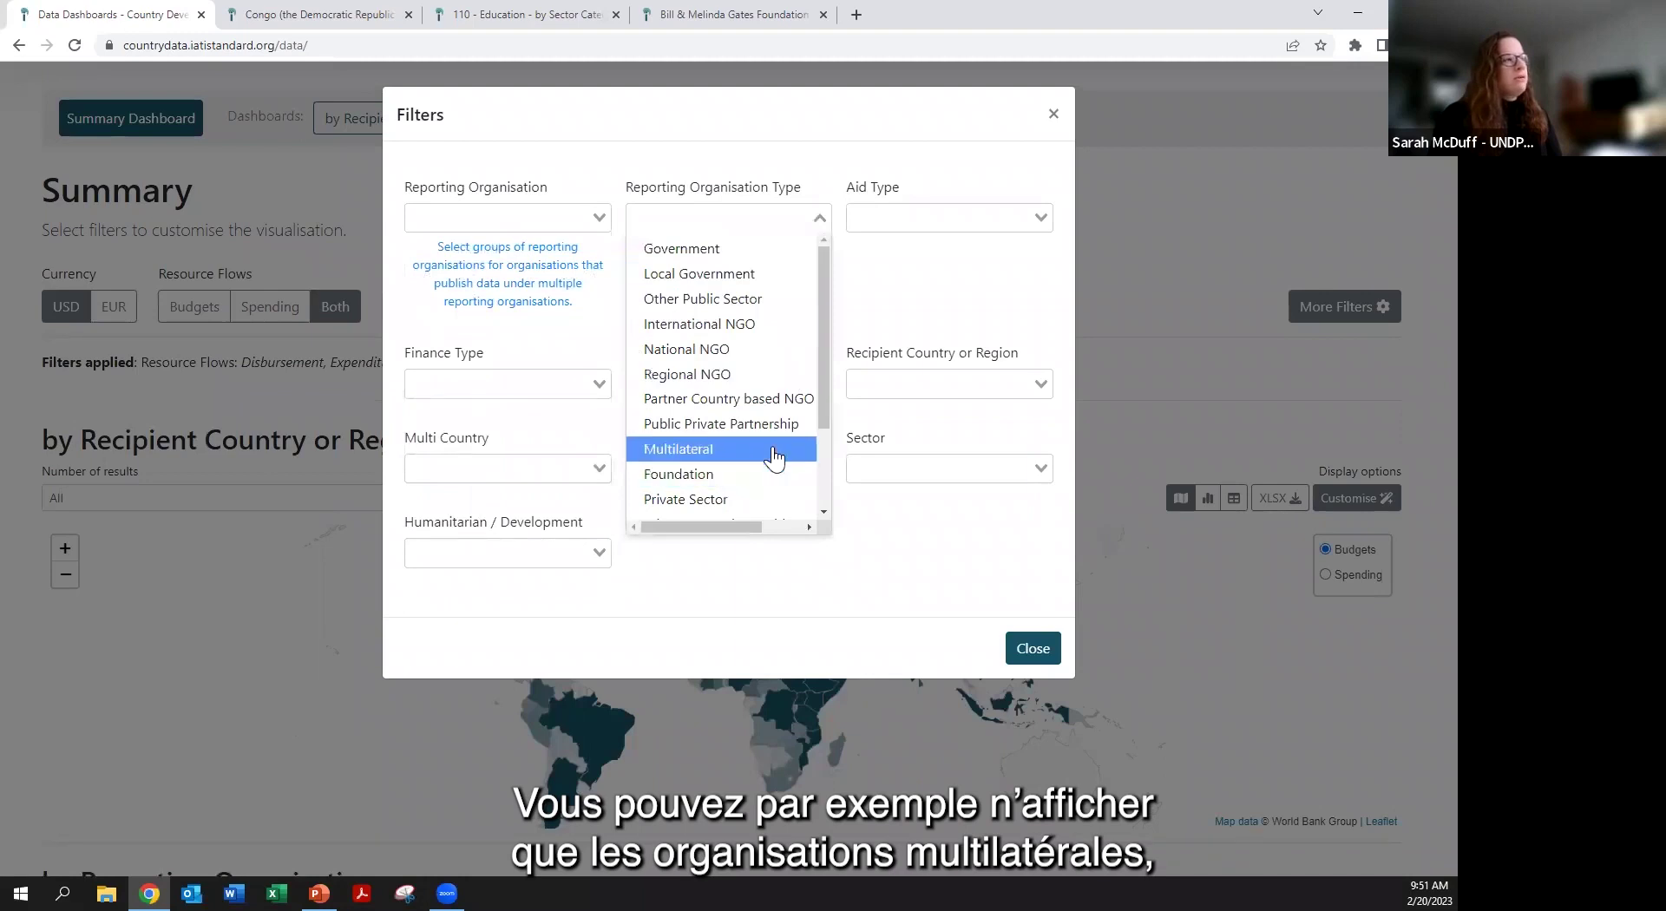
pyautogui.click(921, 288)
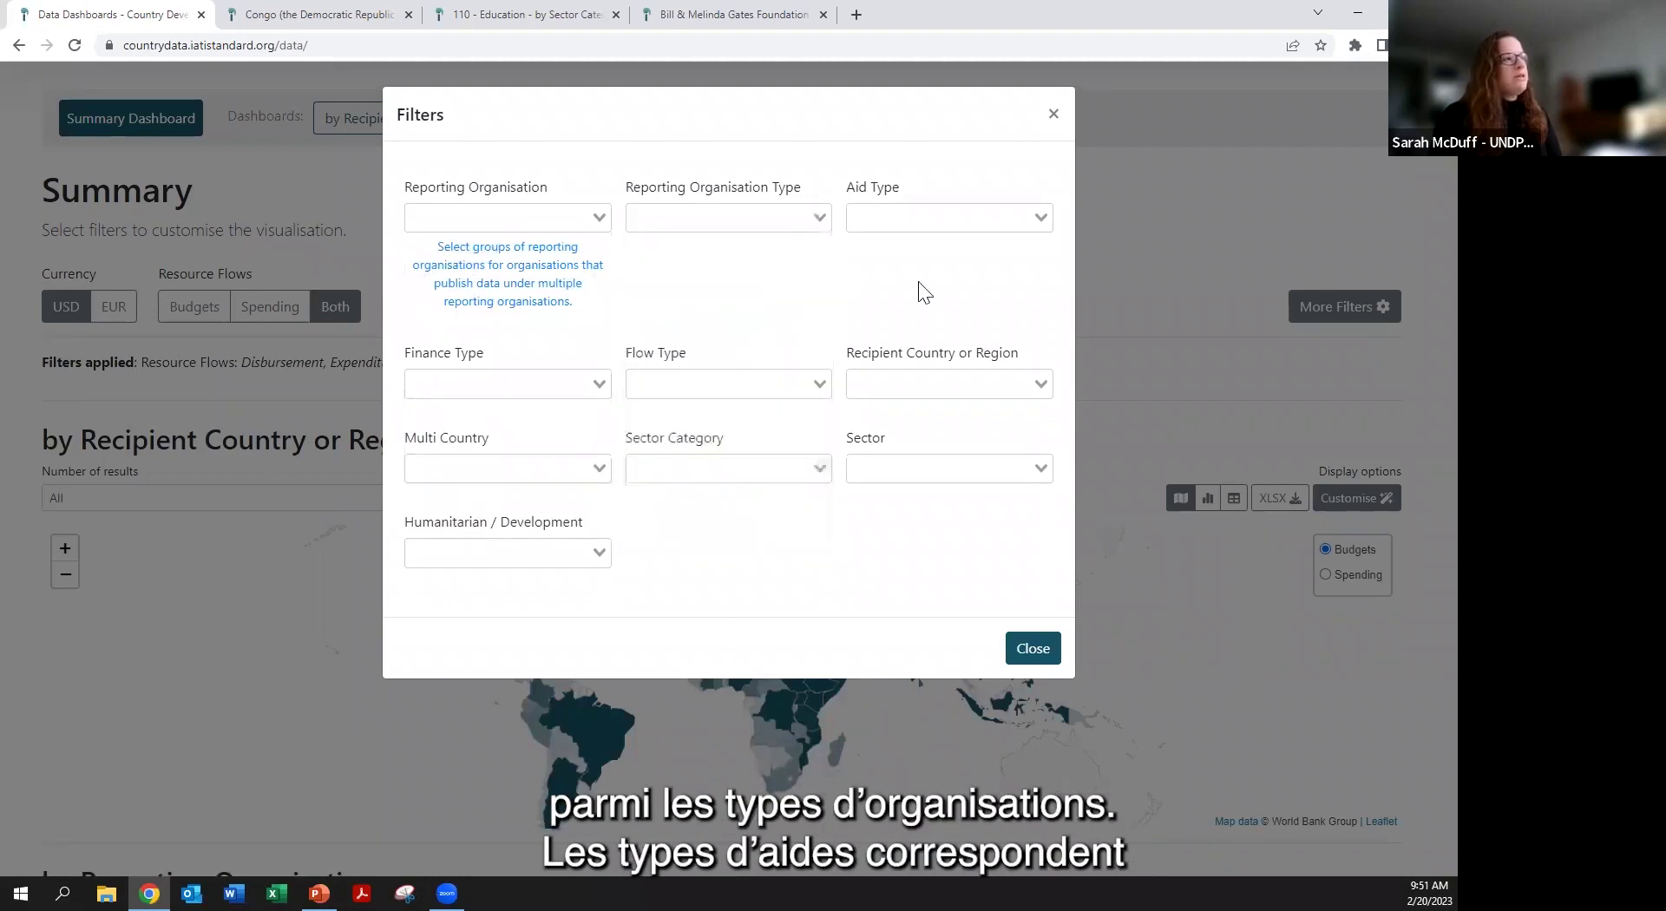
pyautogui.click(914, 211)
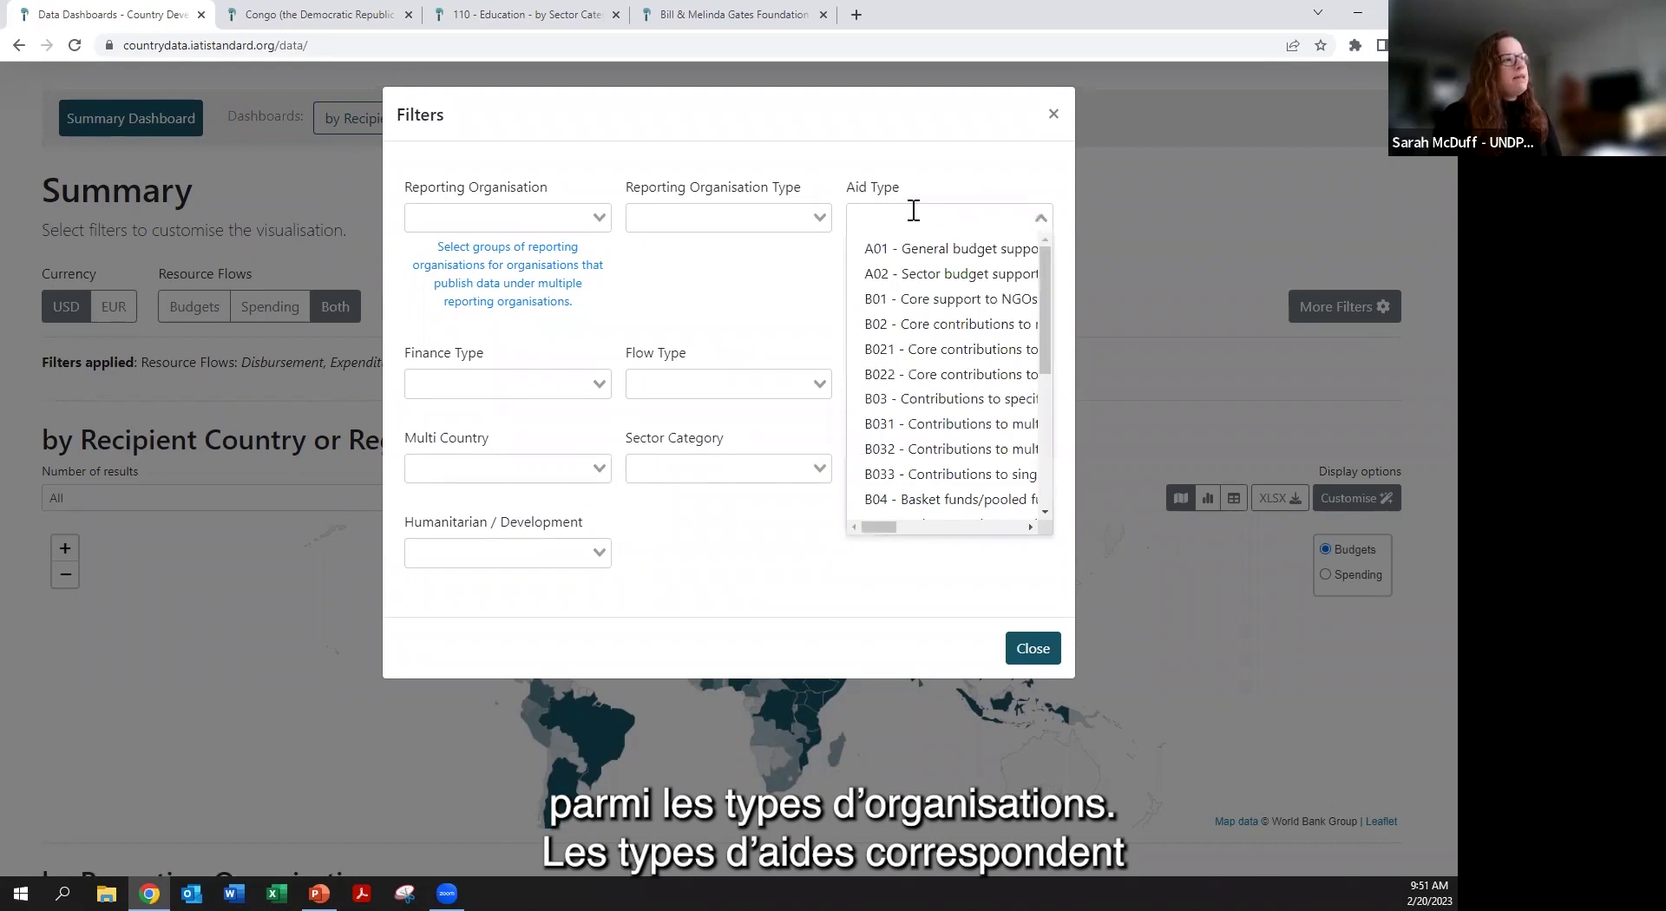
pyautogui.click(822, 261)
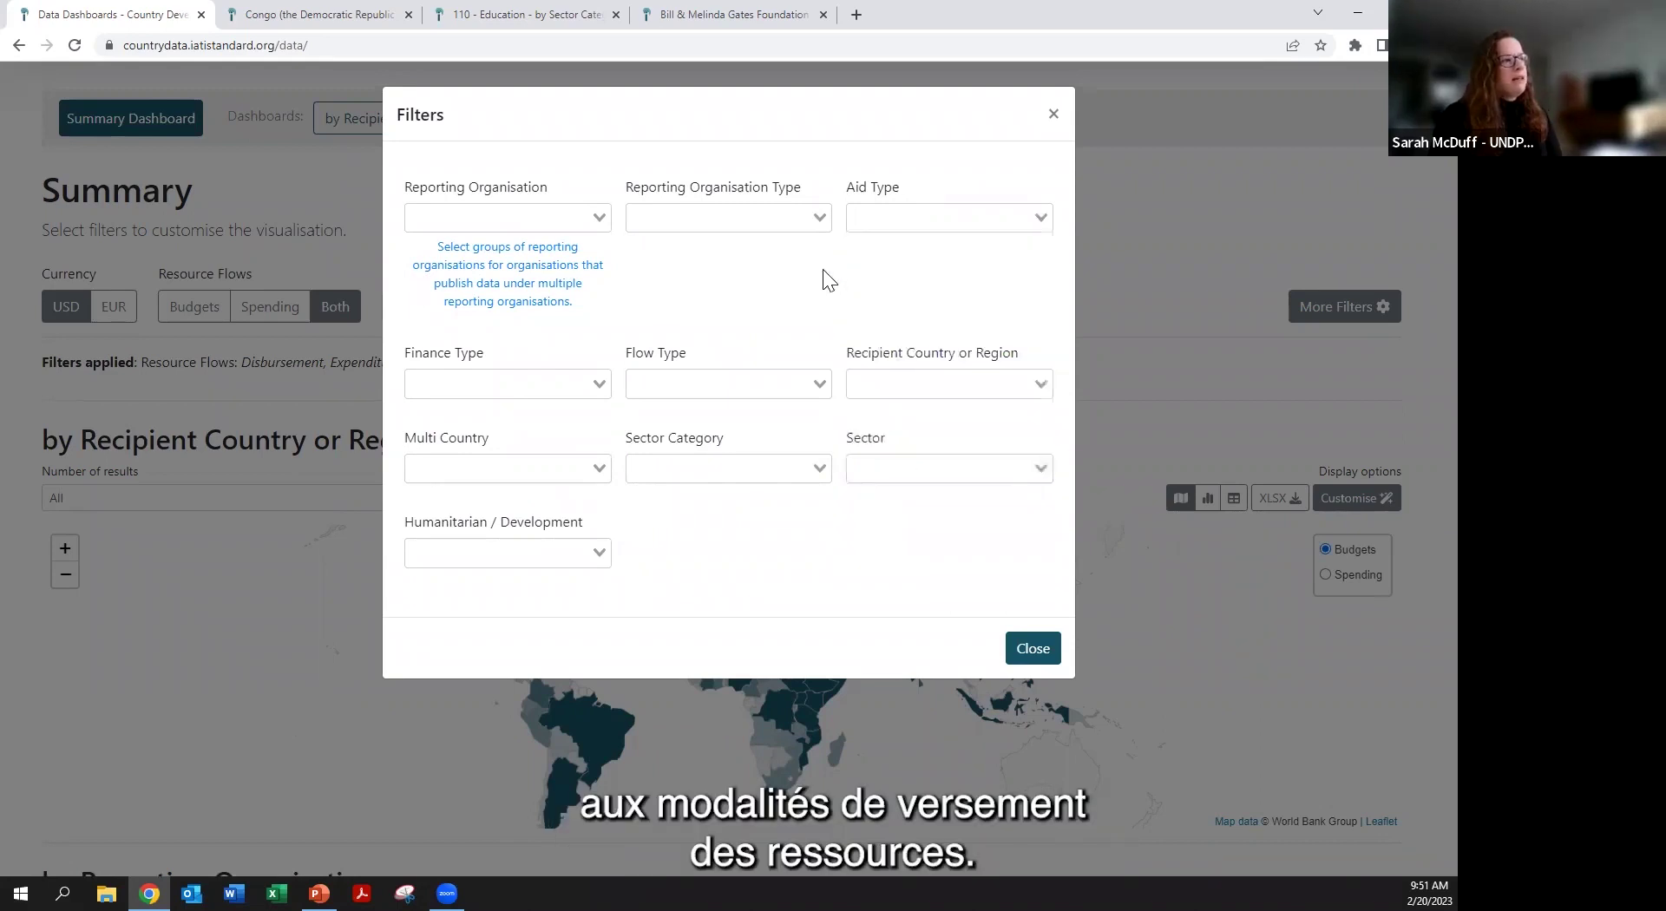
pyautogui.click(601, 384)
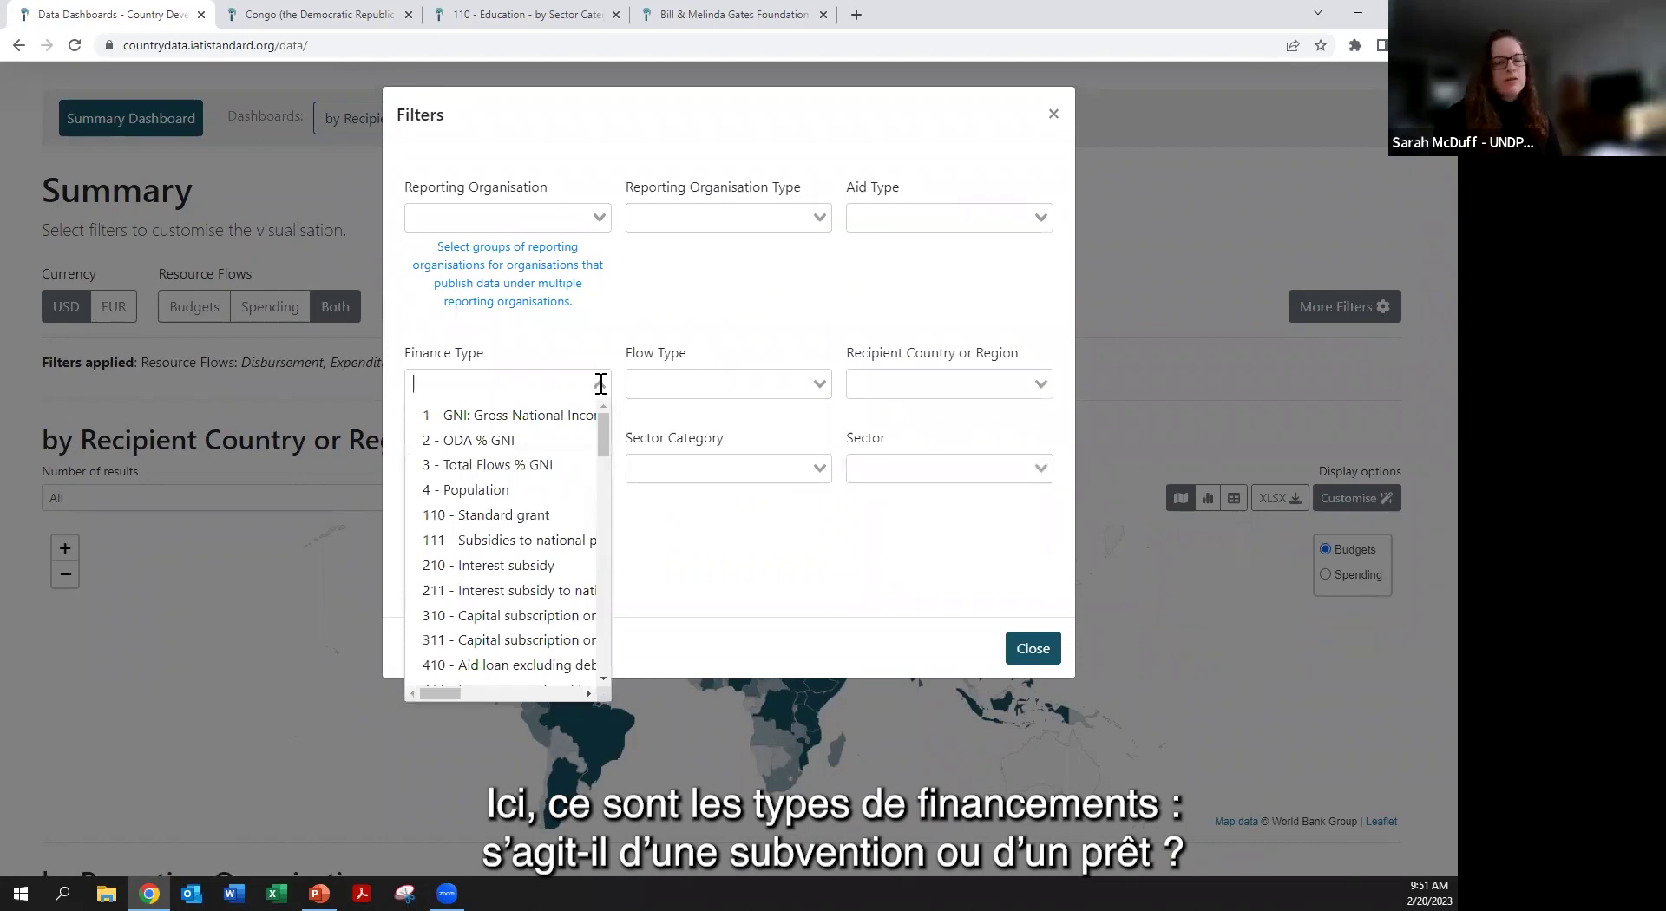
pyautogui.click(732, 382)
pyautogui.click(744, 383)
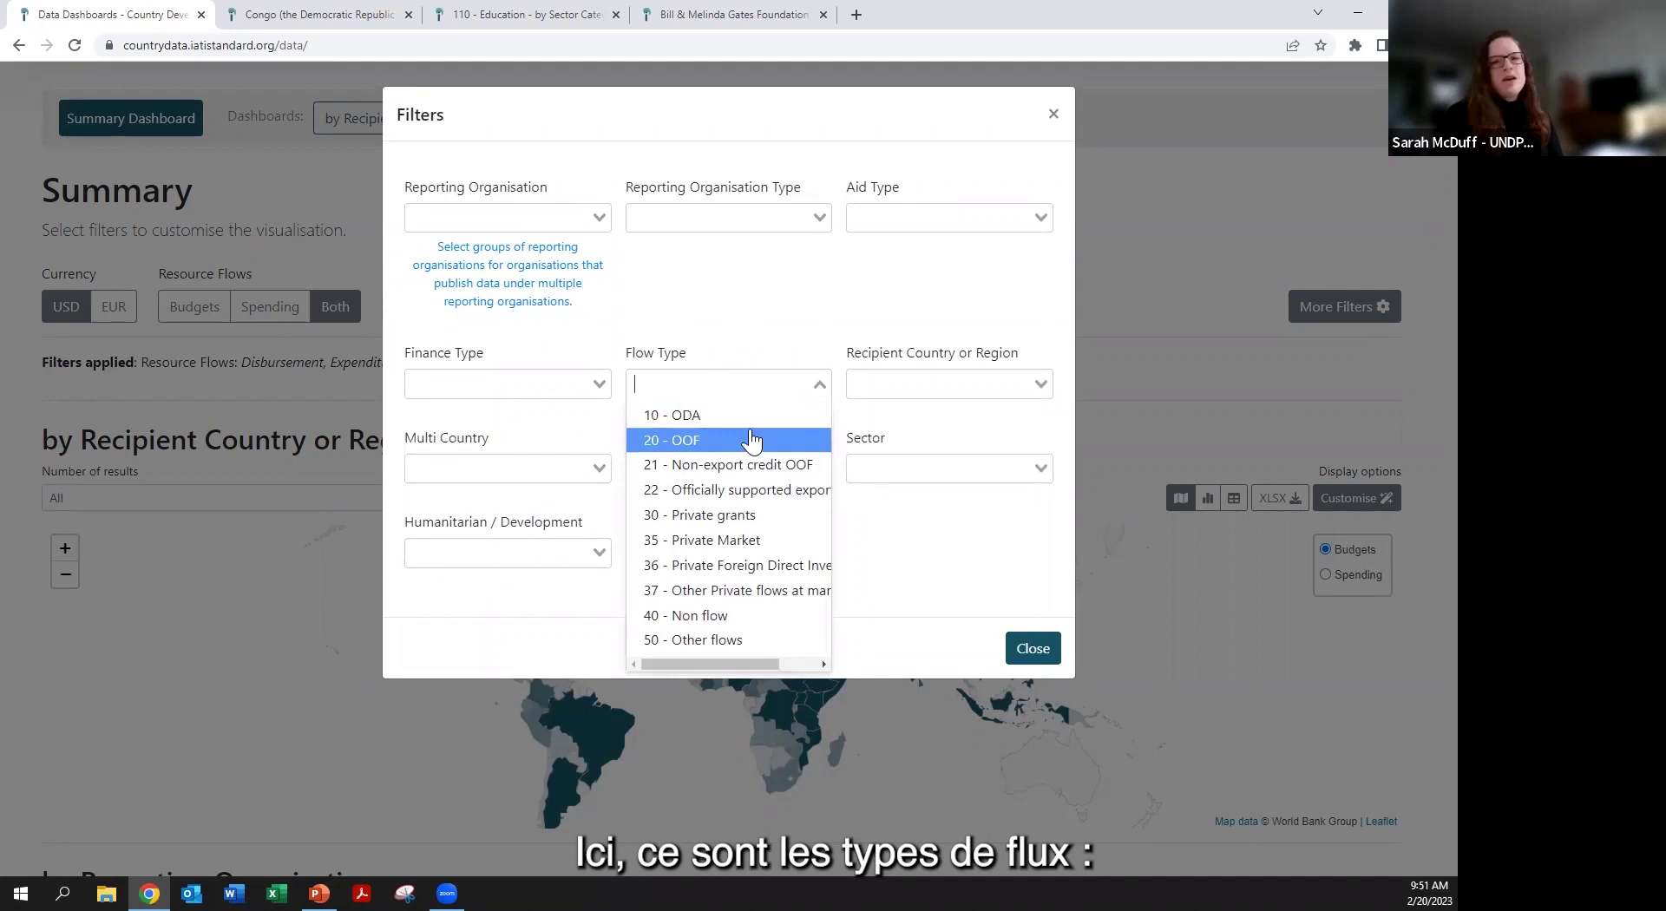
pyautogui.click(889, 363)
pyautogui.click(894, 384)
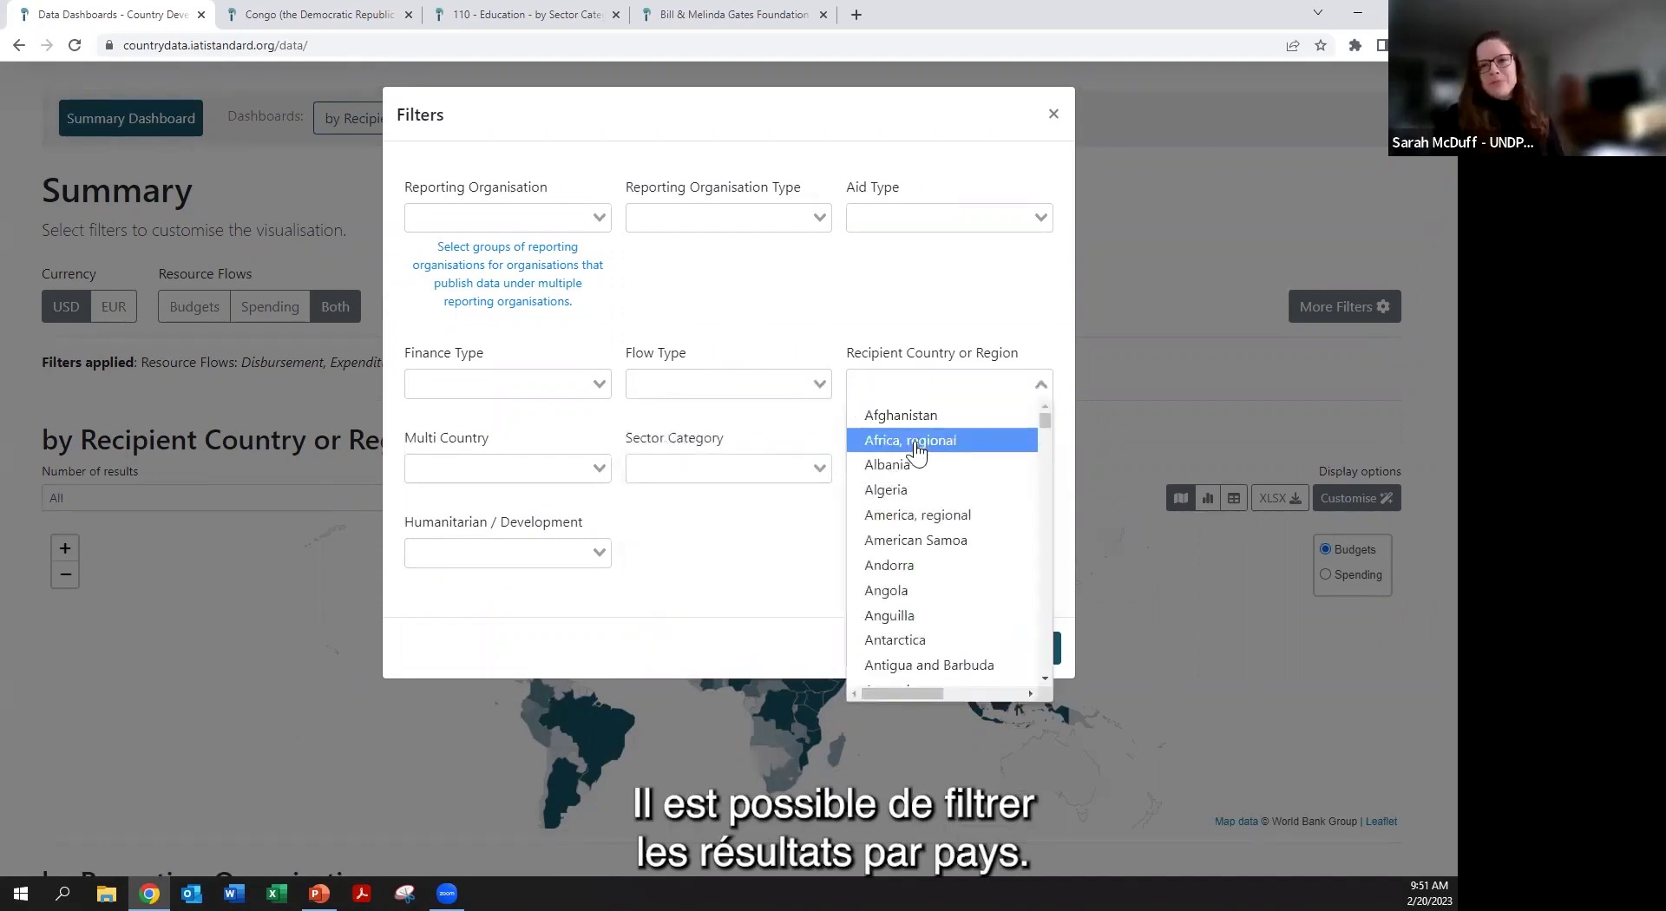
pyautogui.click(942, 326)
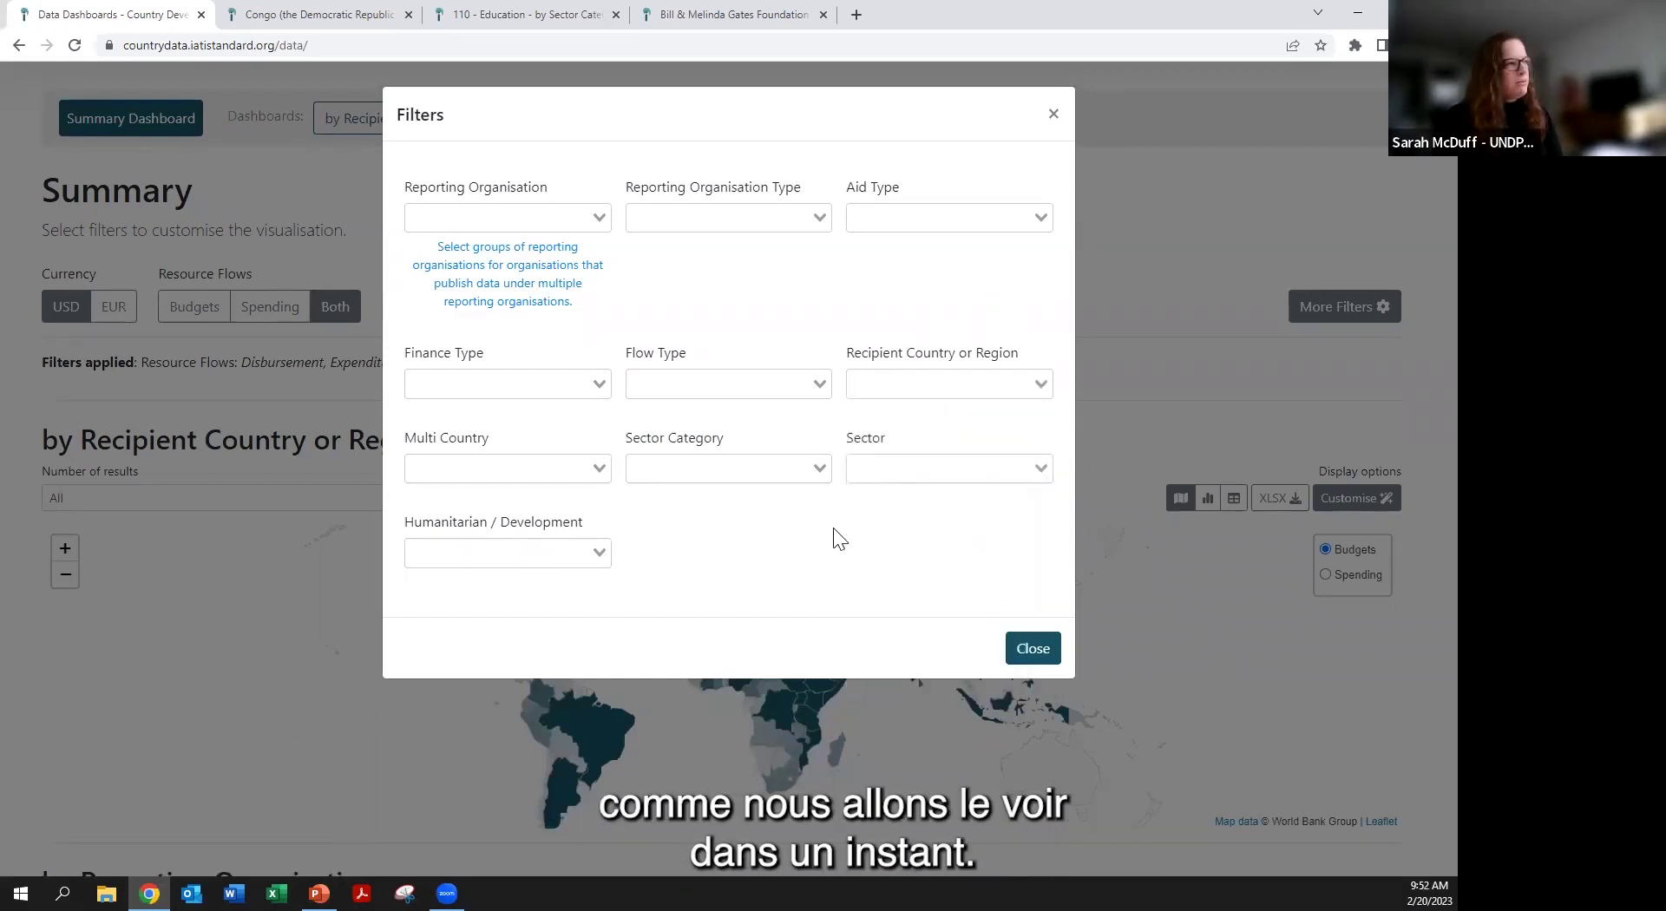
# - Examine the filter options for sector category, sector and humanitarian / development
pyautogui.click(664, 469)
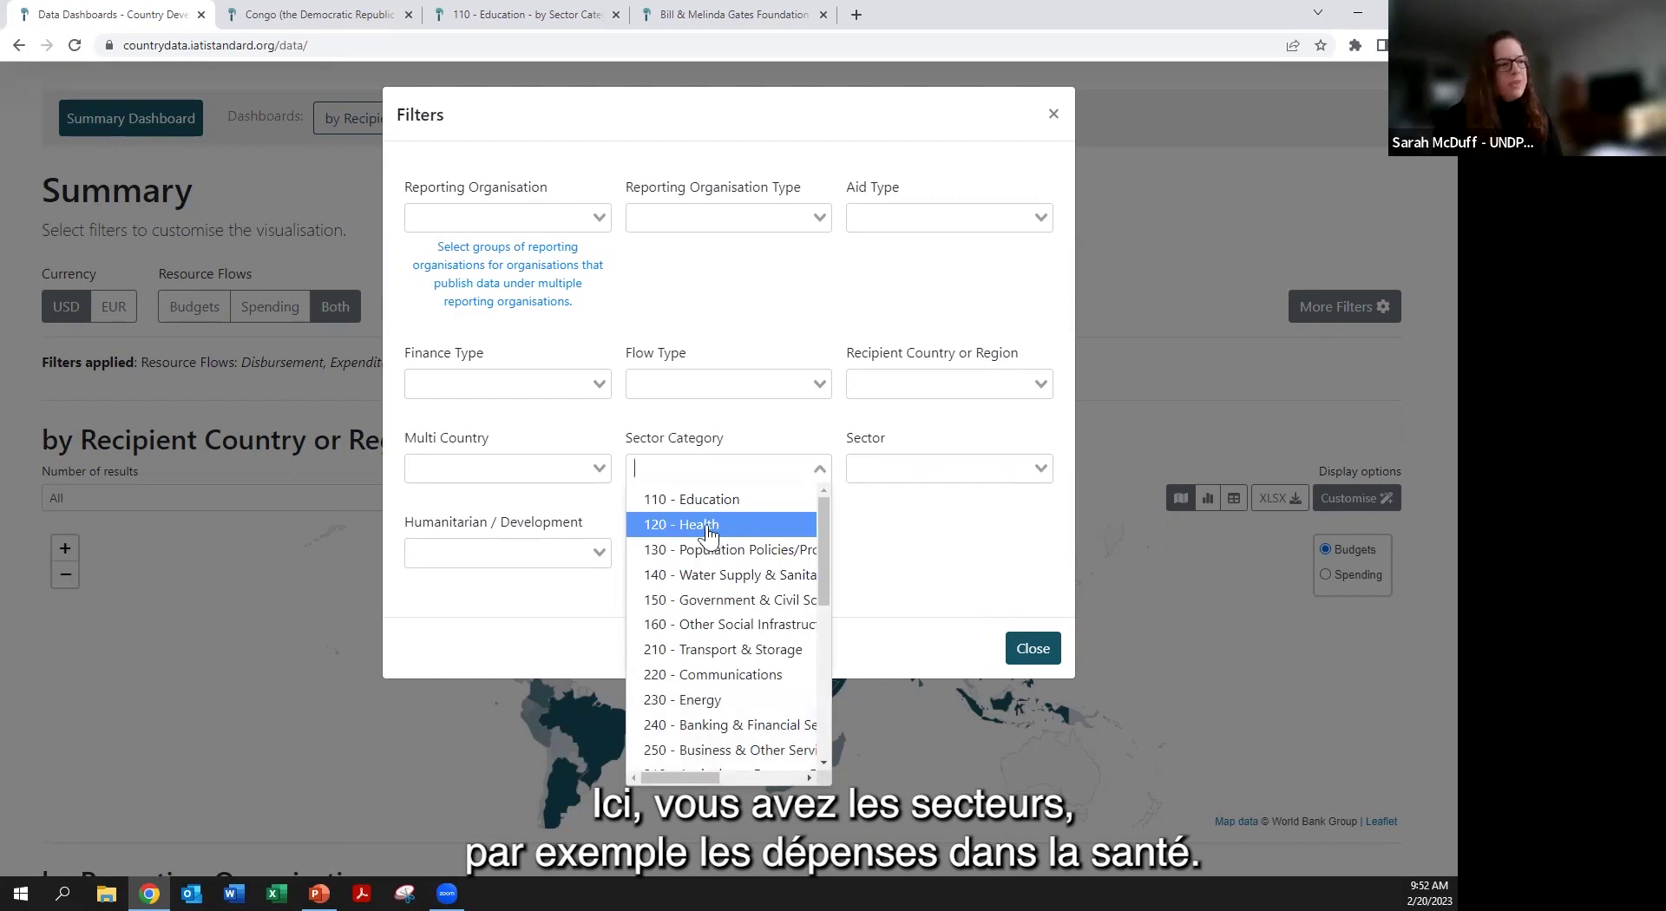
pyautogui.click(951, 529)
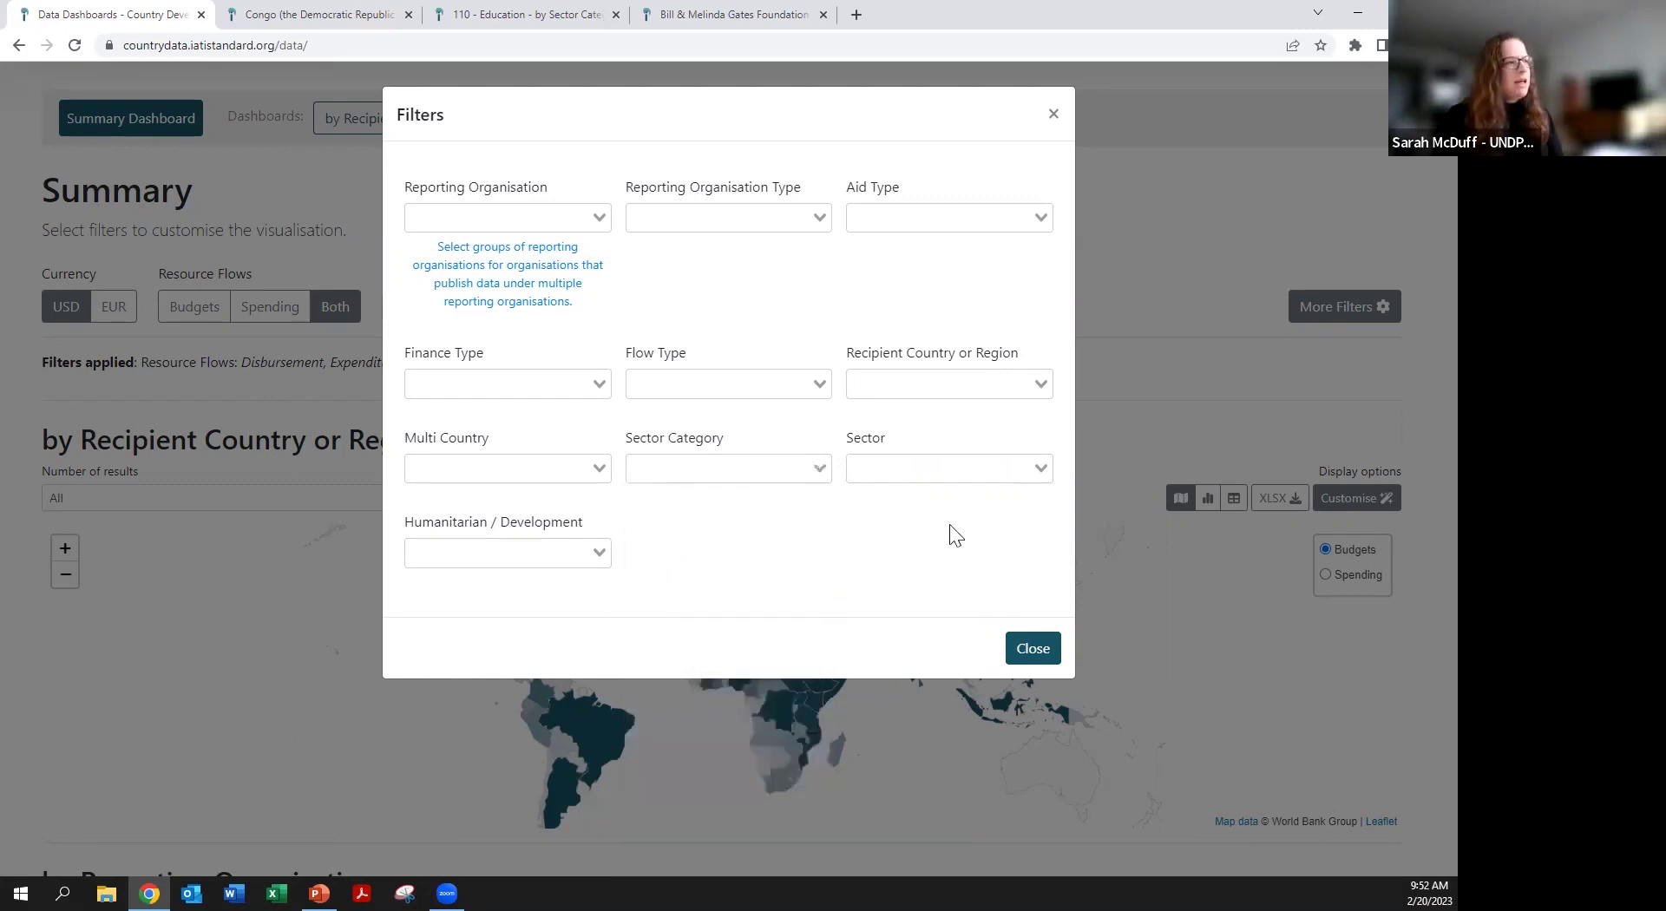
pyautogui.click(929, 467)
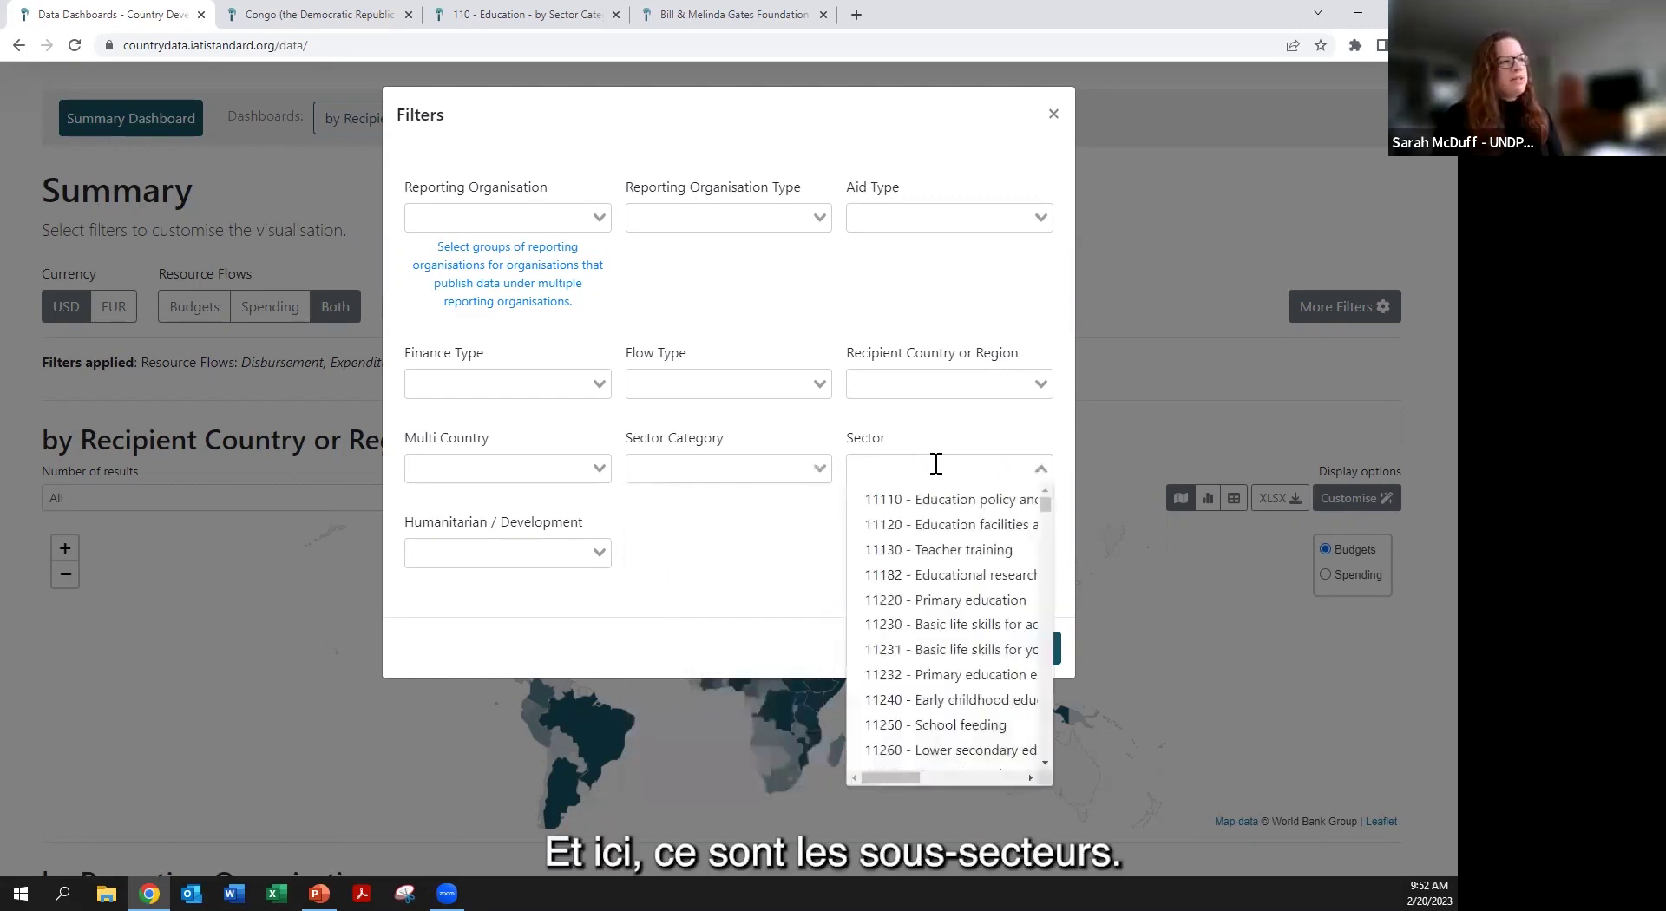
pyautogui.click(800, 525)
pyautogui.click(601, 558)
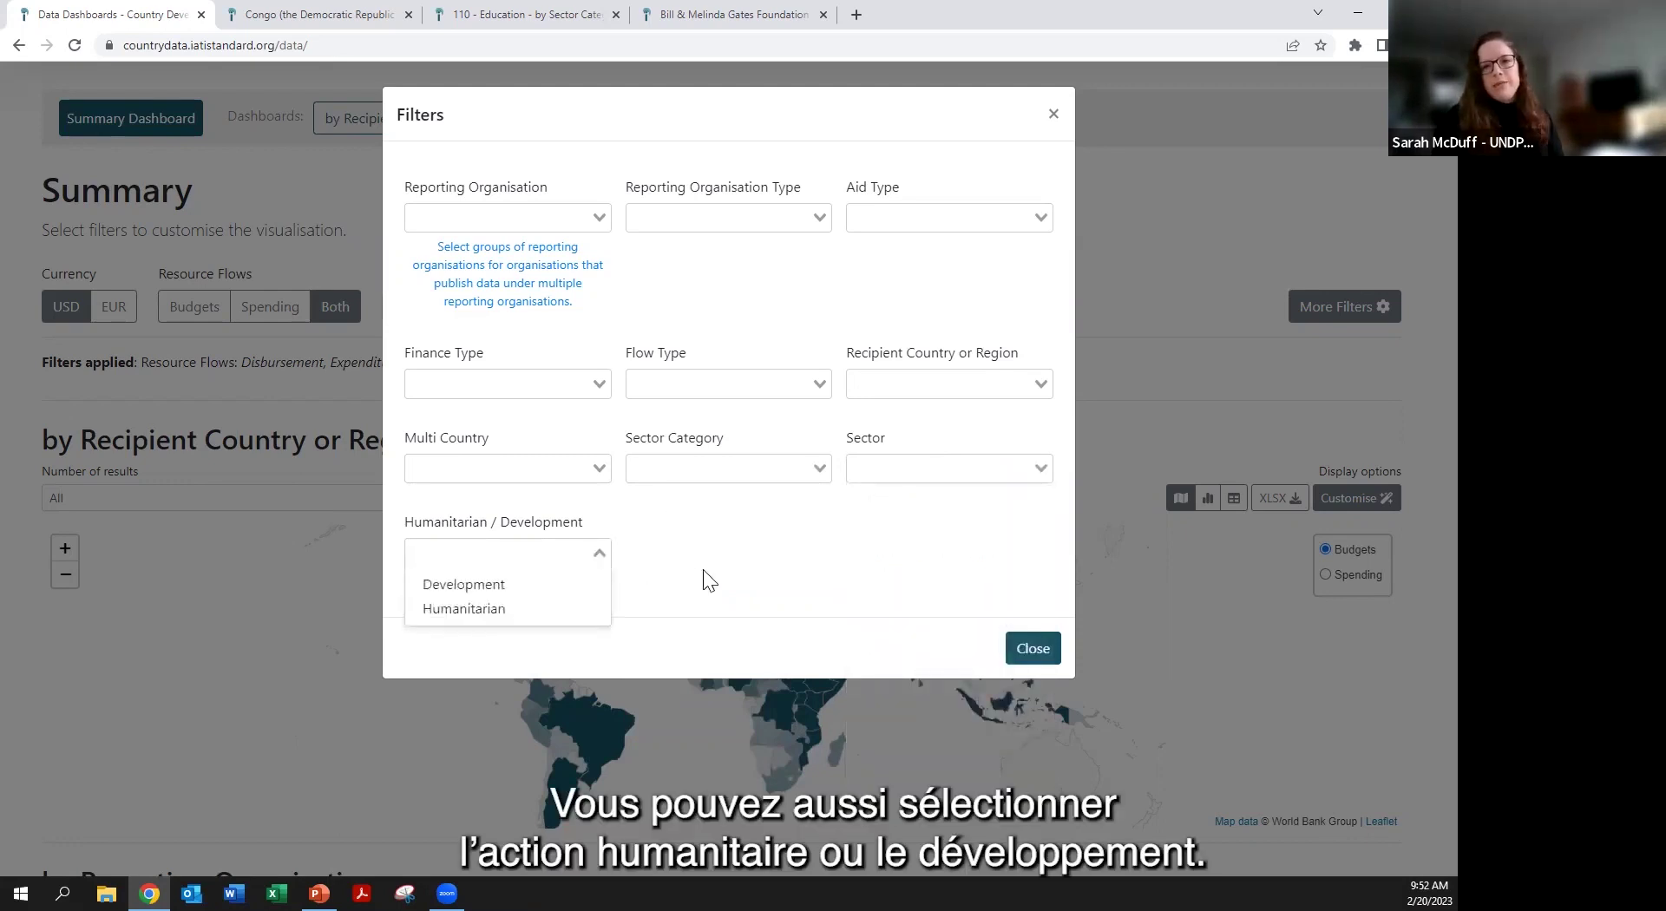
pyautogui.click(736, 564)
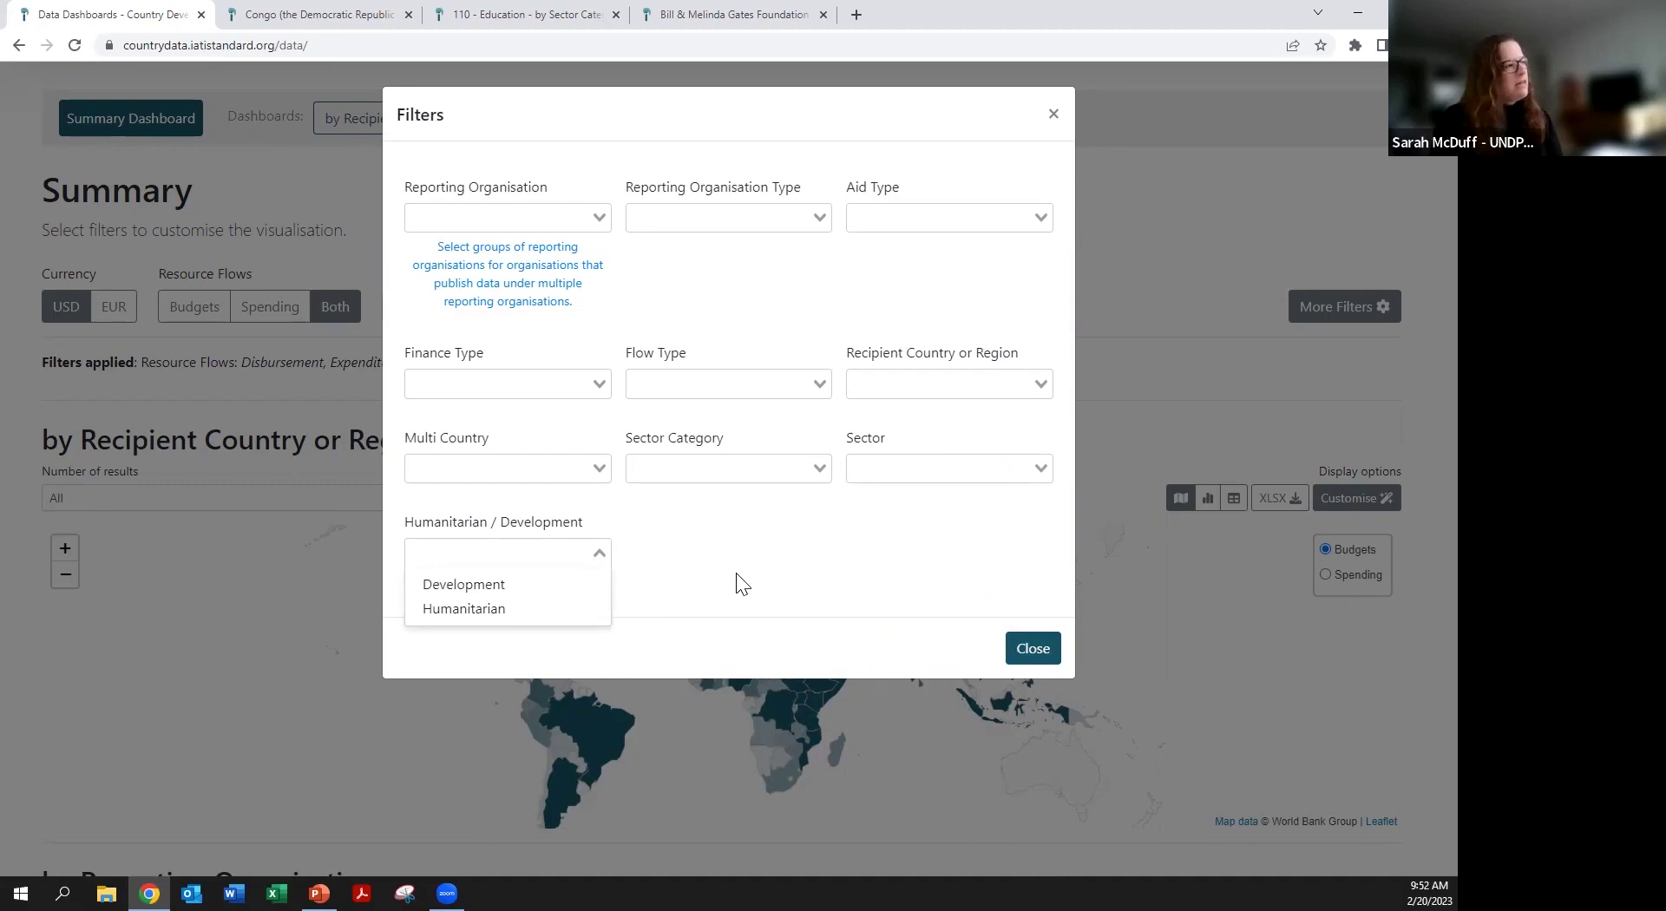
# - Filter the summary dashboard by the Multilateral reporting organisation type and close the filters
pyautogui.click(820, 218)
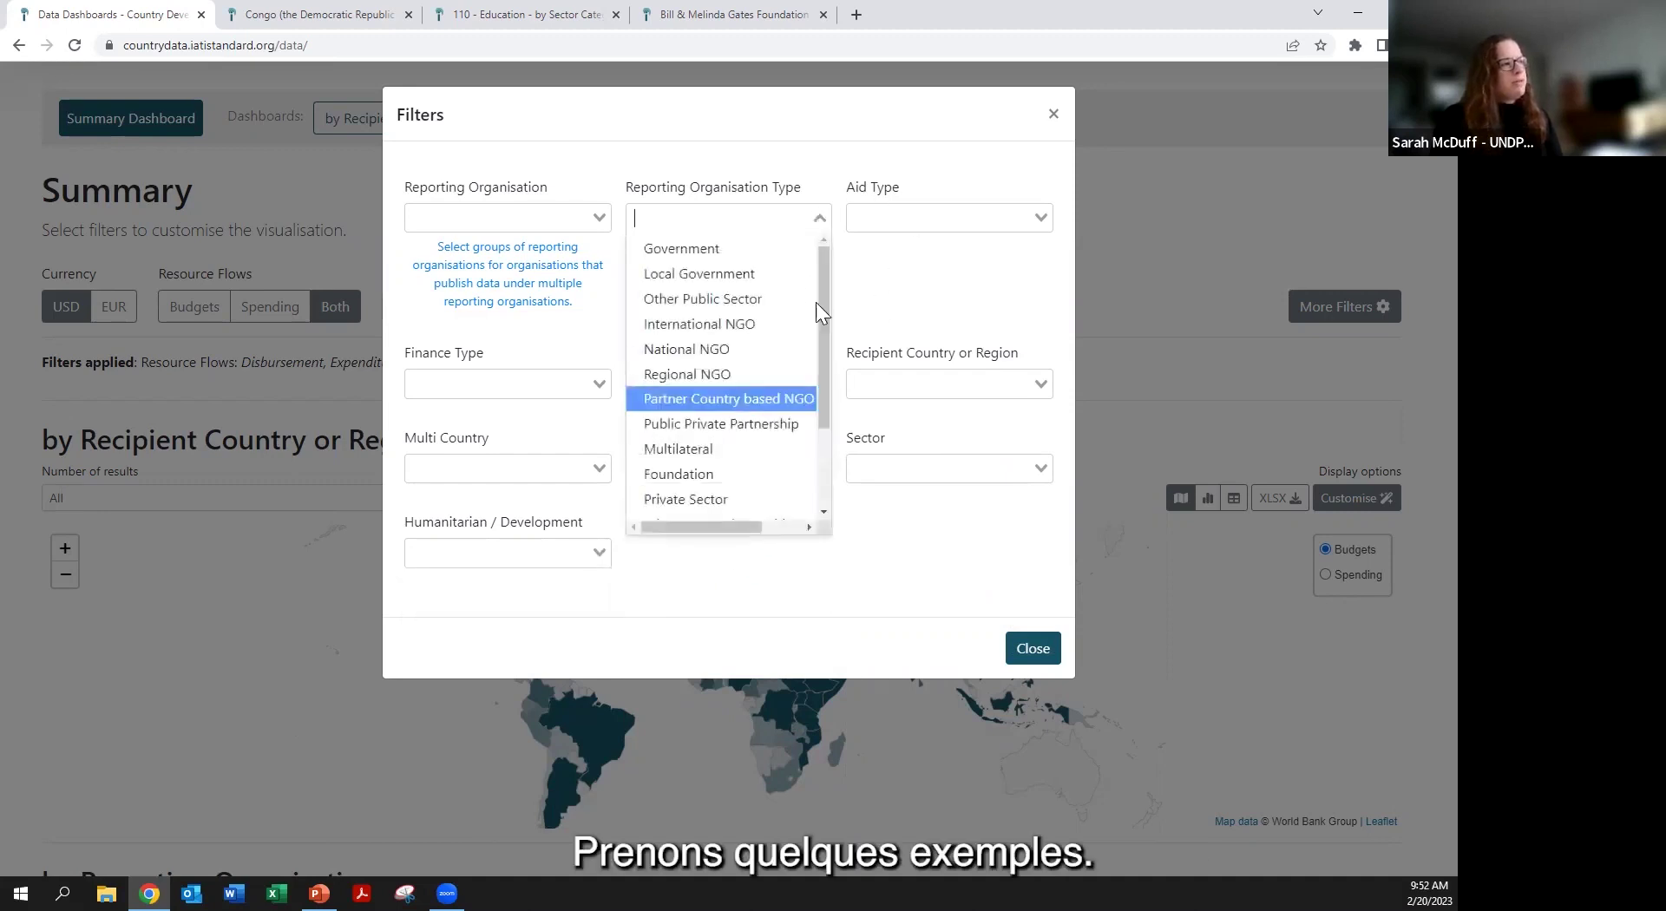
pyautogui.click(762, 453)
pyautogui.click(1033, 649)
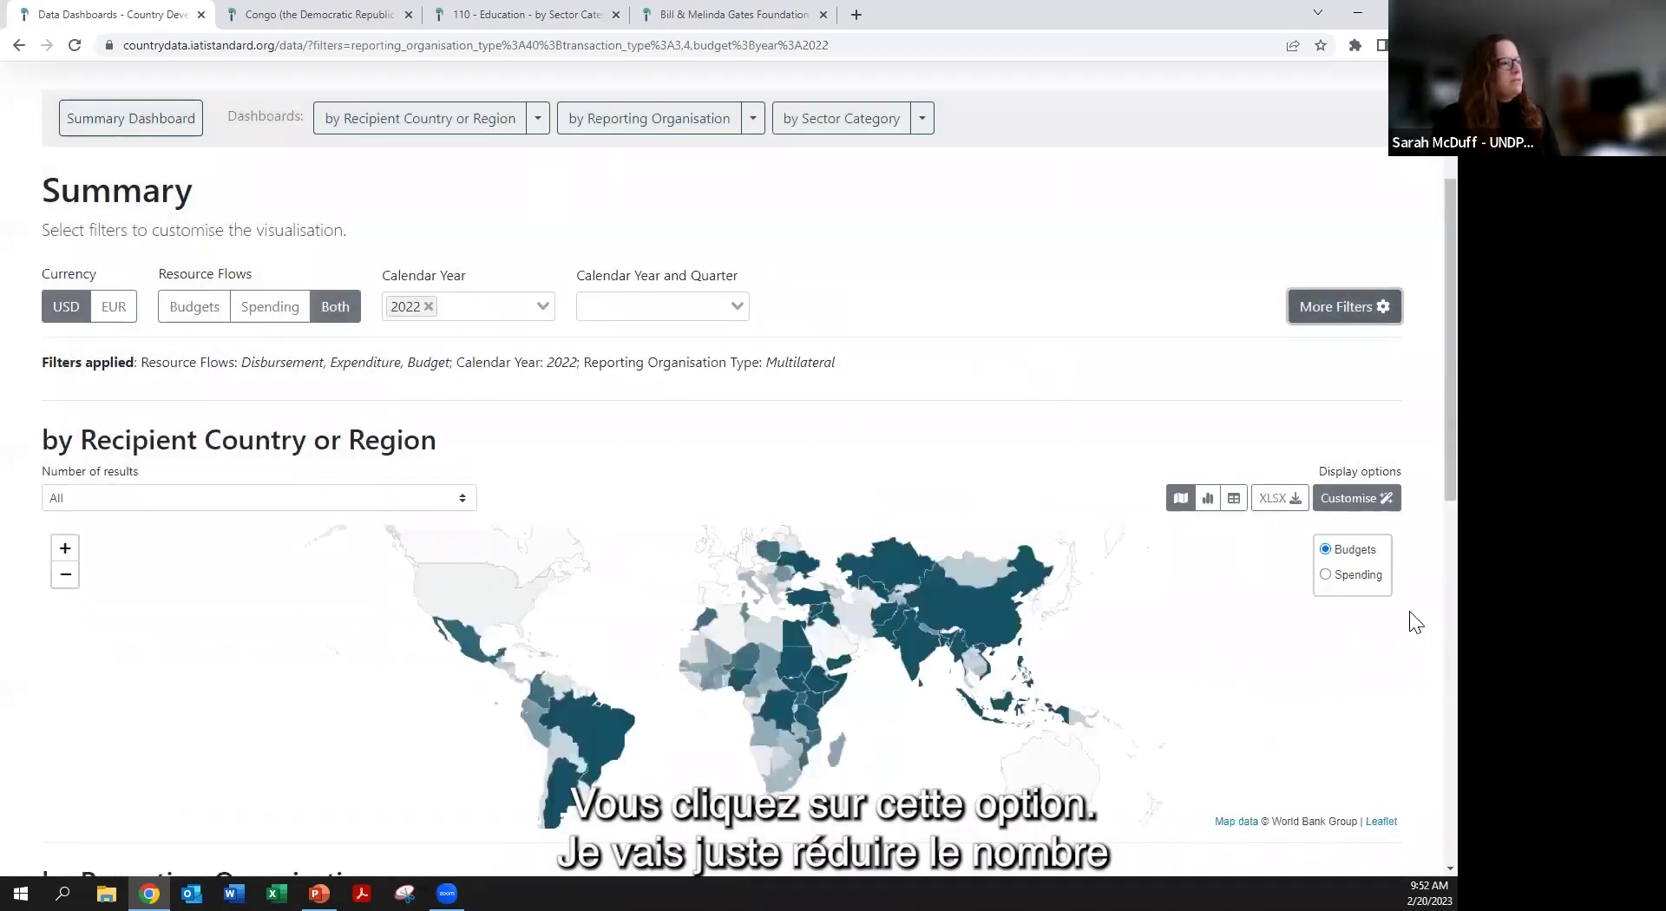
# - Limit the Reporting Organisation chart to 10 results and view its bars
pyautogui.scroll(-1, 1232, 616)
pyautogui.scroll(-6, 1232, 617)
pyautogui.scroll(1, 198, 482)
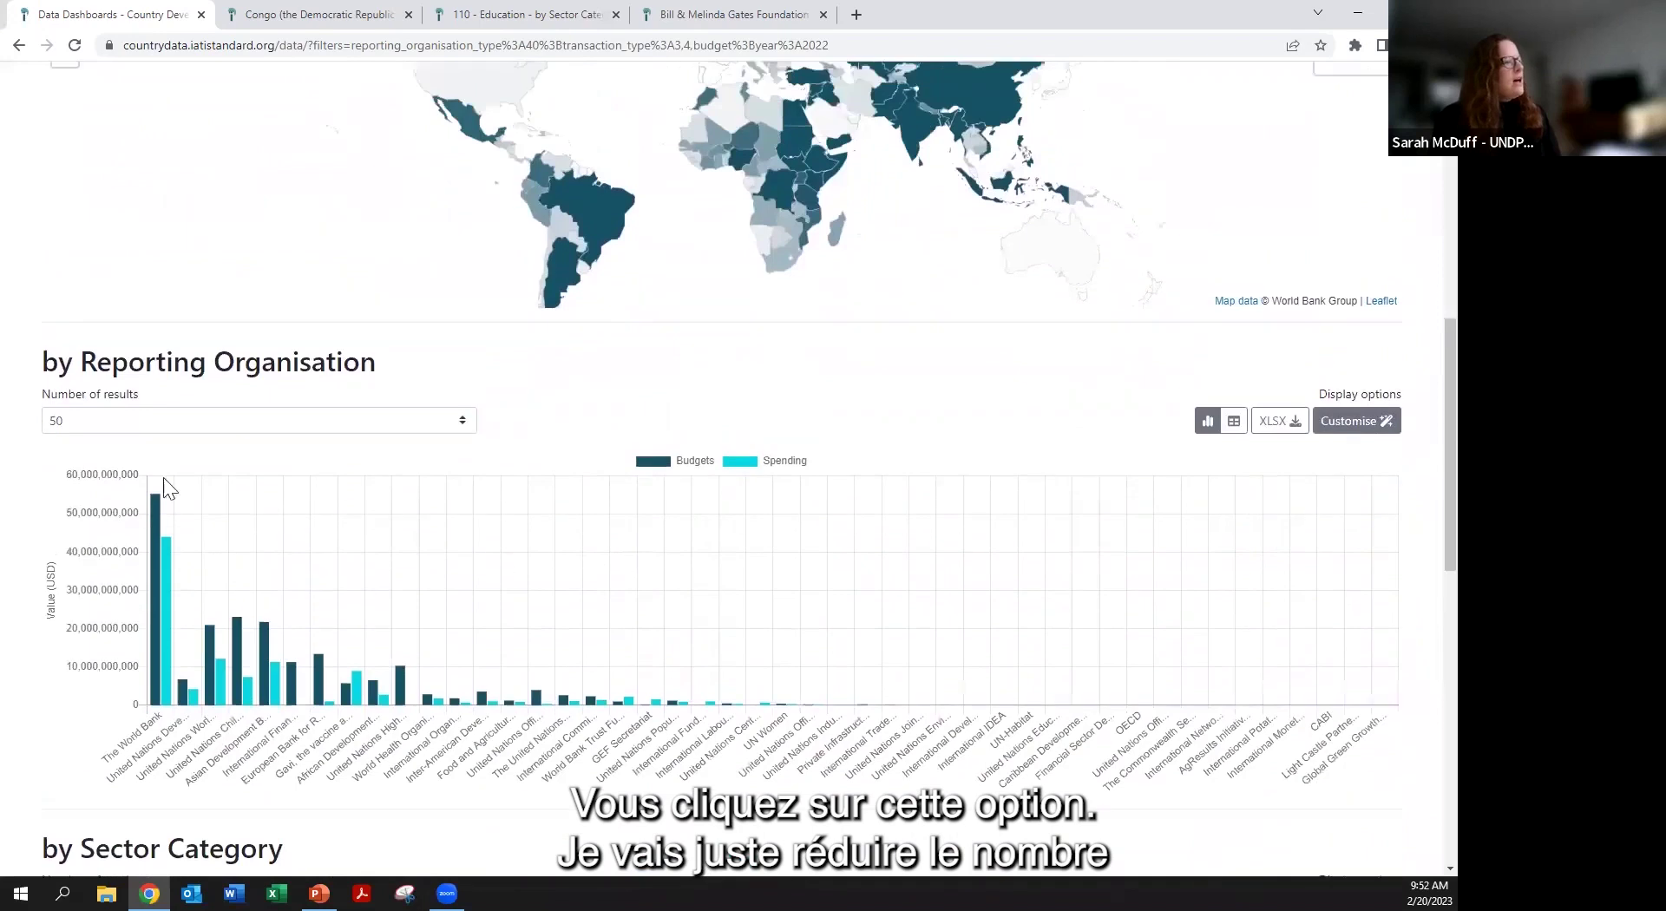
pyautogui.click(170, 420)
pyautogui.click(170, 443)
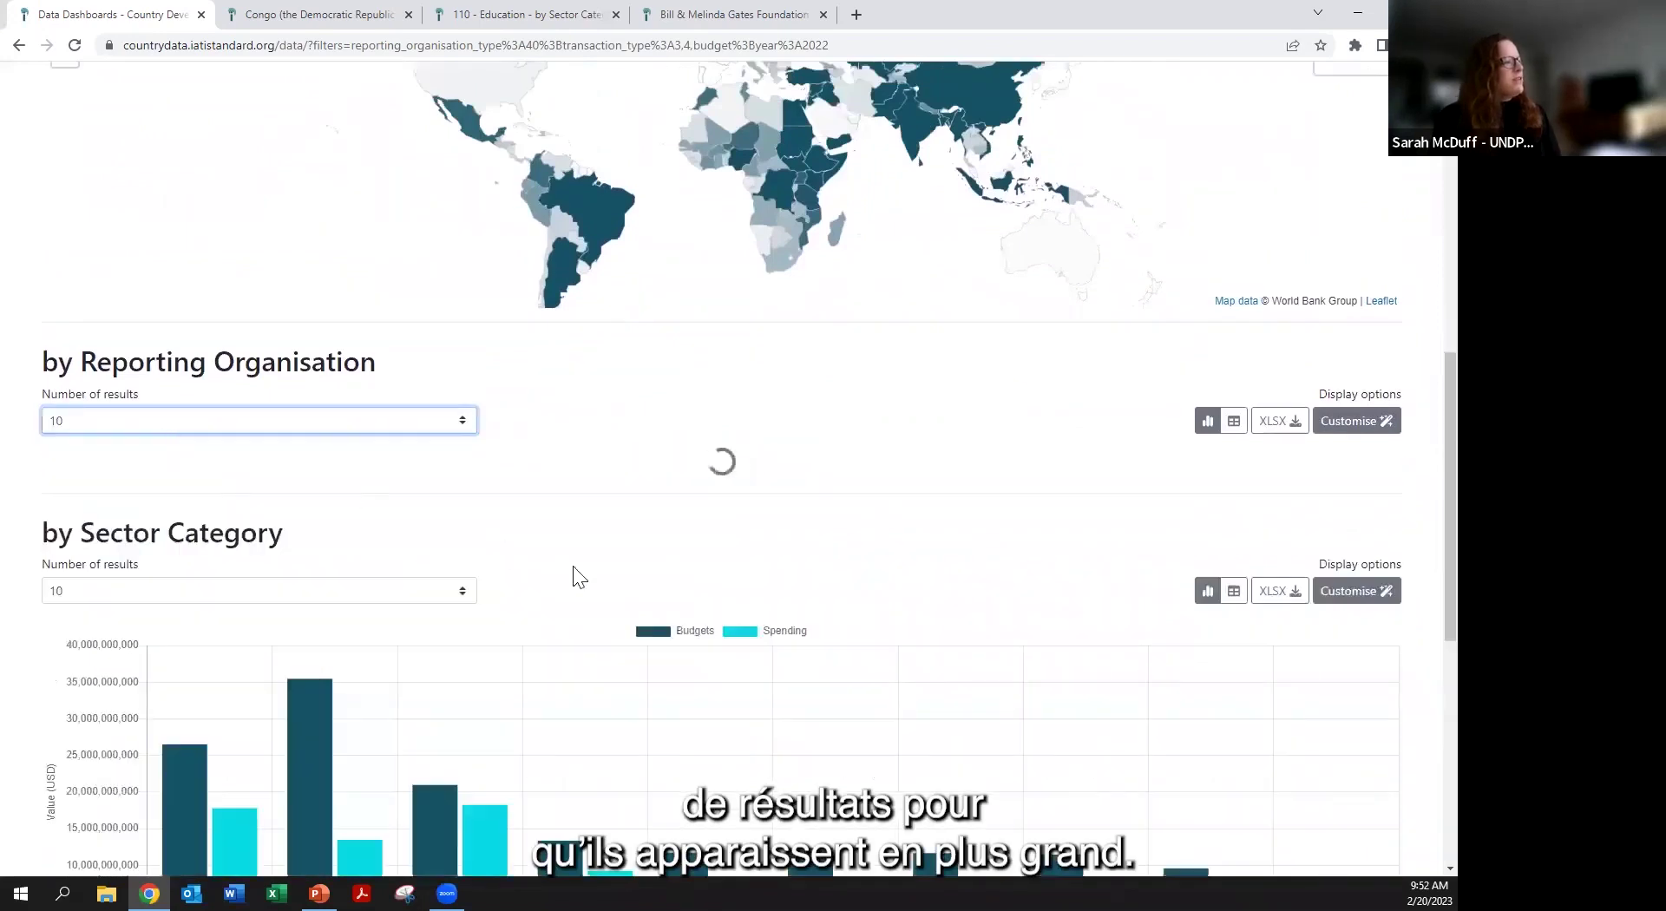
pyautogui.scroll(-1, 644, 588)
pyautogui.scroll(1, 627, 556)
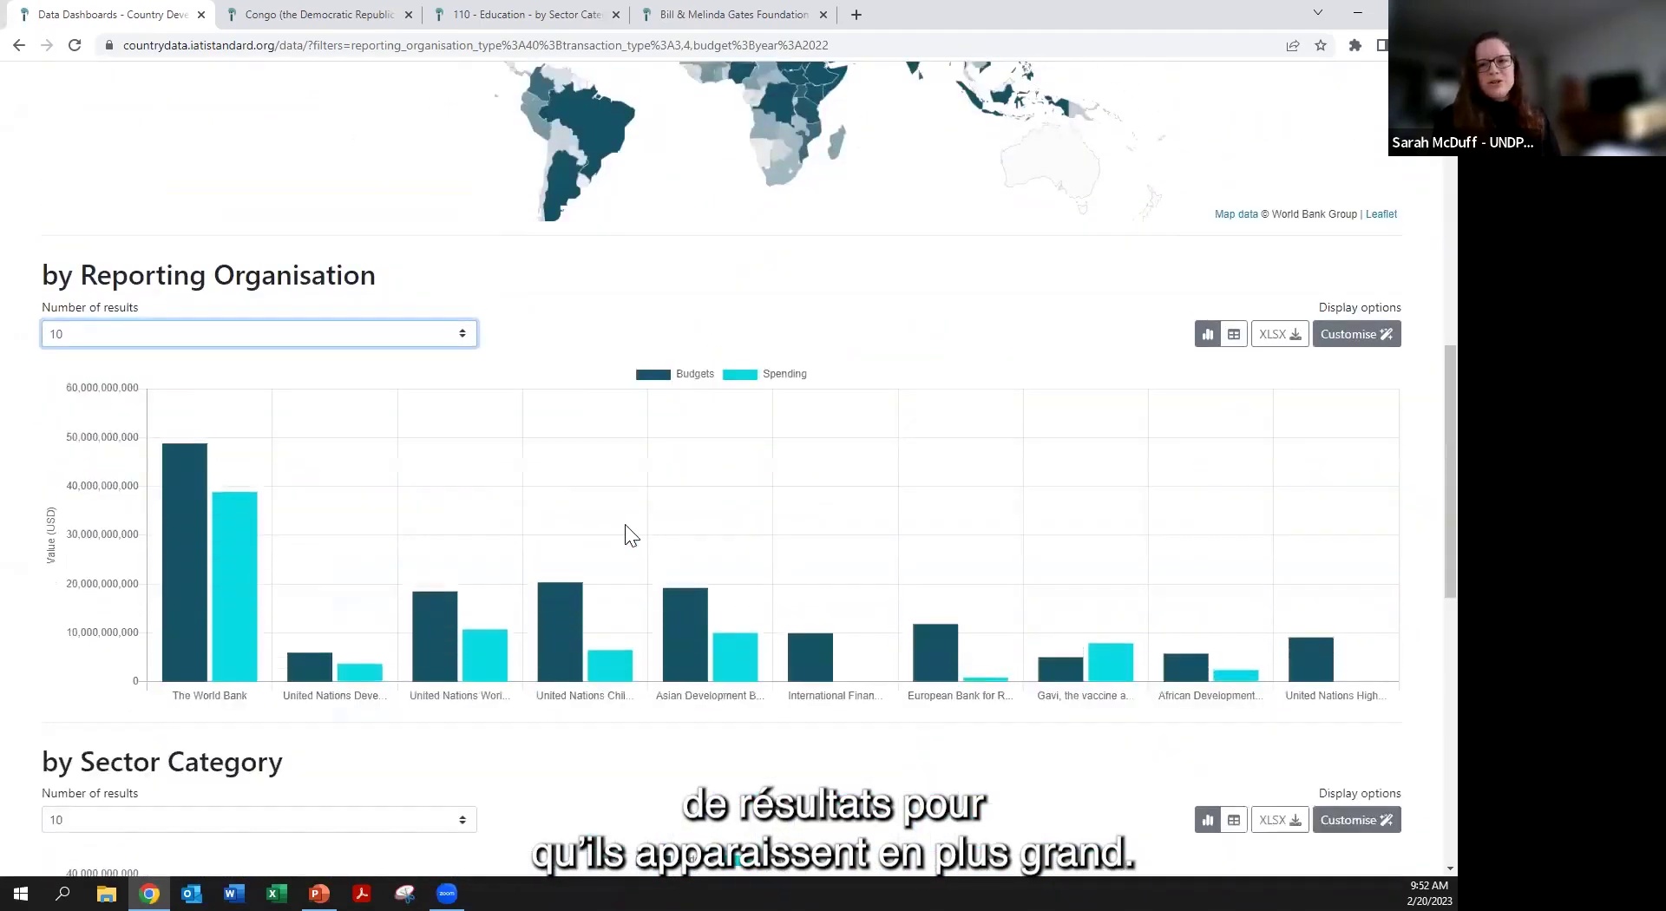
pyautogui.scroll(-1, 633, 538)
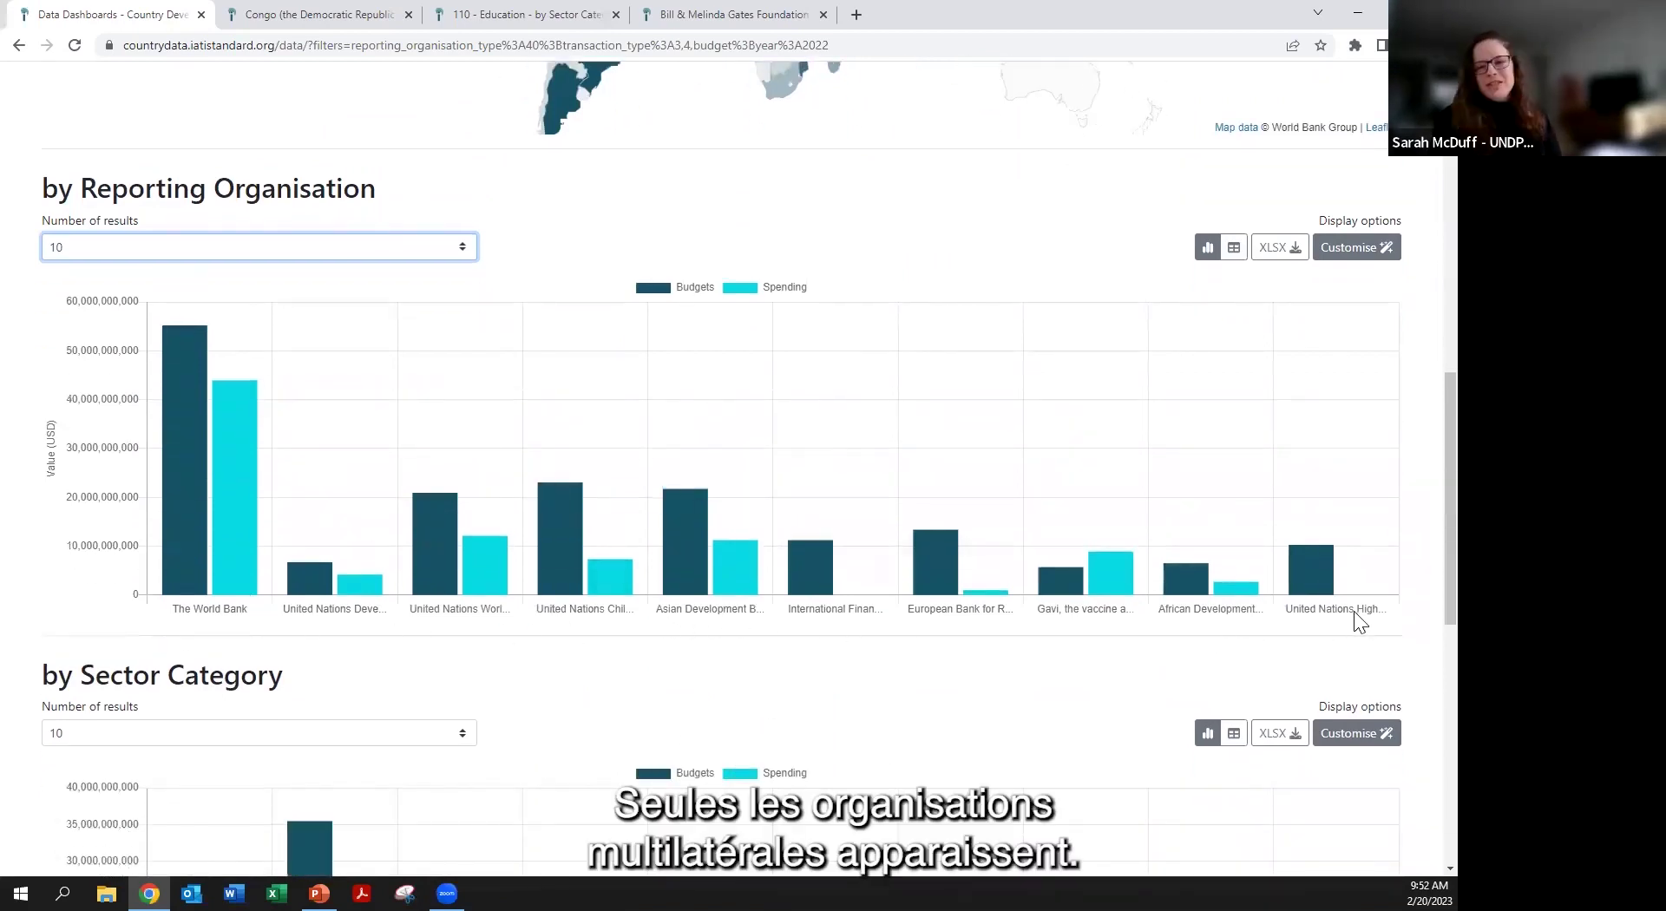
# - Switch the recipient country map to Spending and review the reporting organisation and sector category charts
pyautogui.scroll(5, 915, 625)
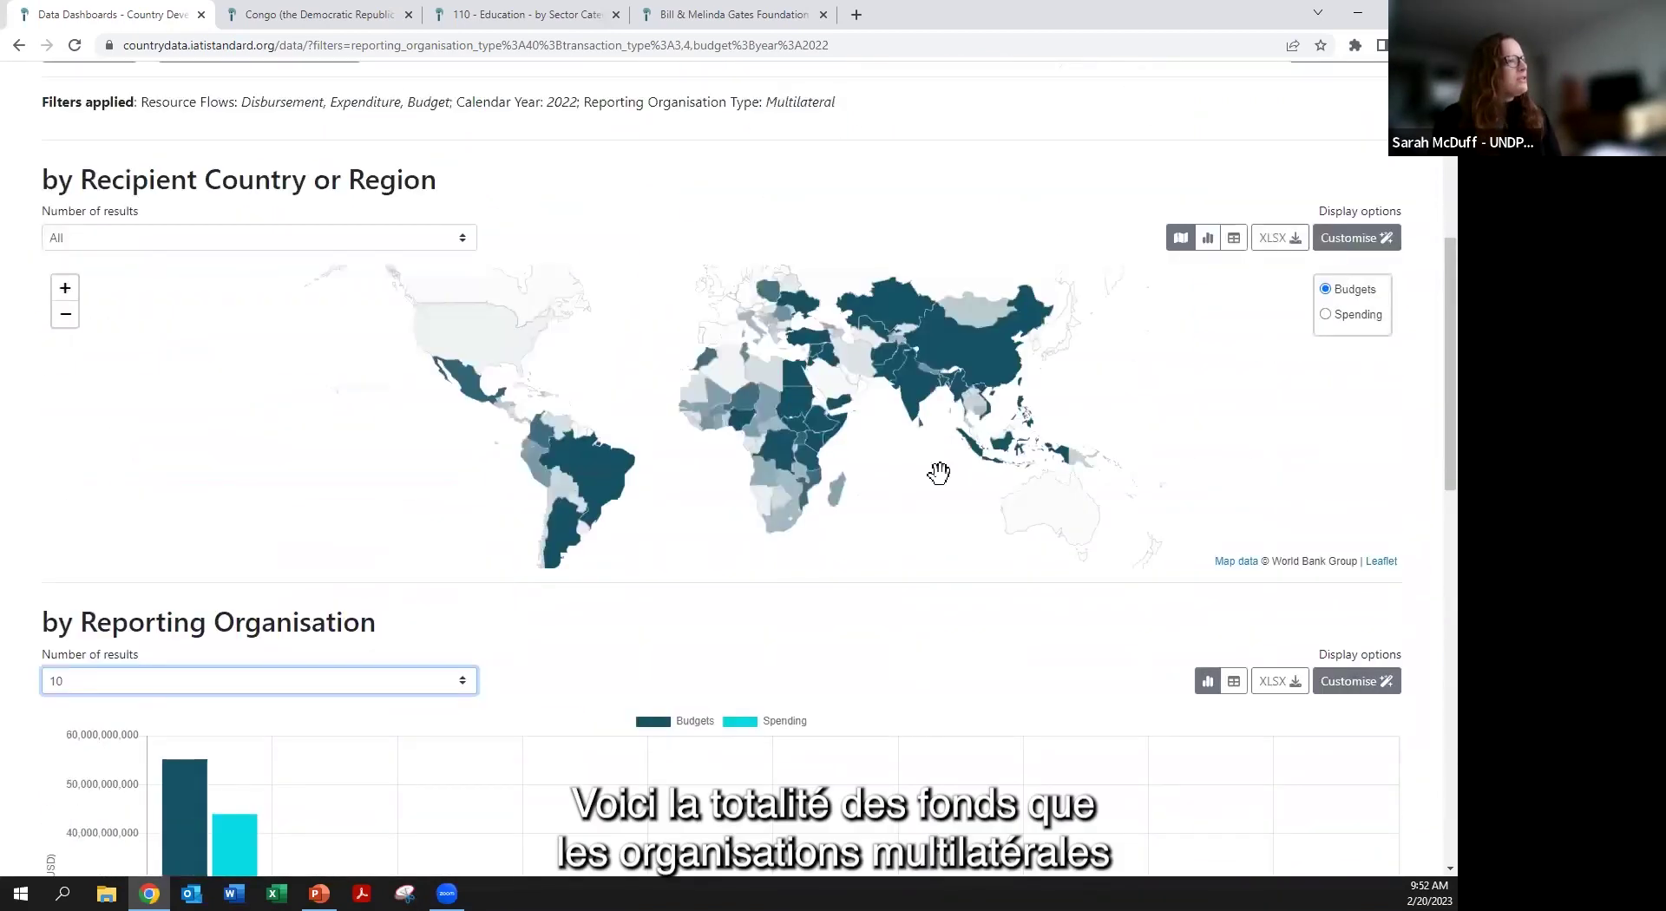
pyautogui.click(1326, 314)
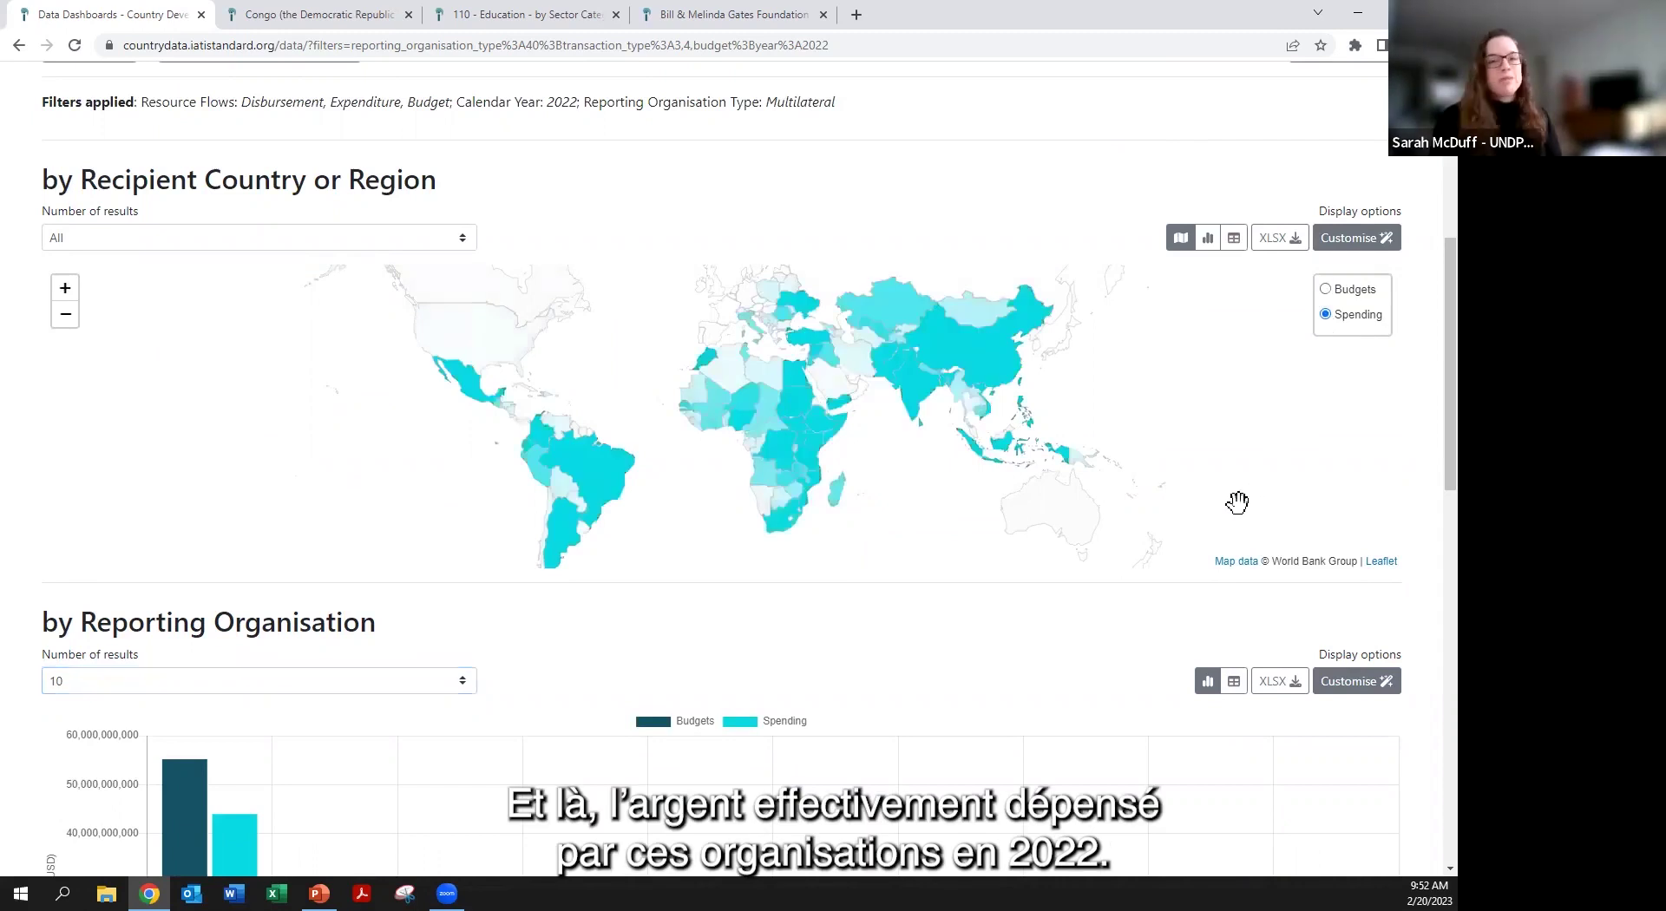
pyautogui.scroll(-2, 1229, 503)
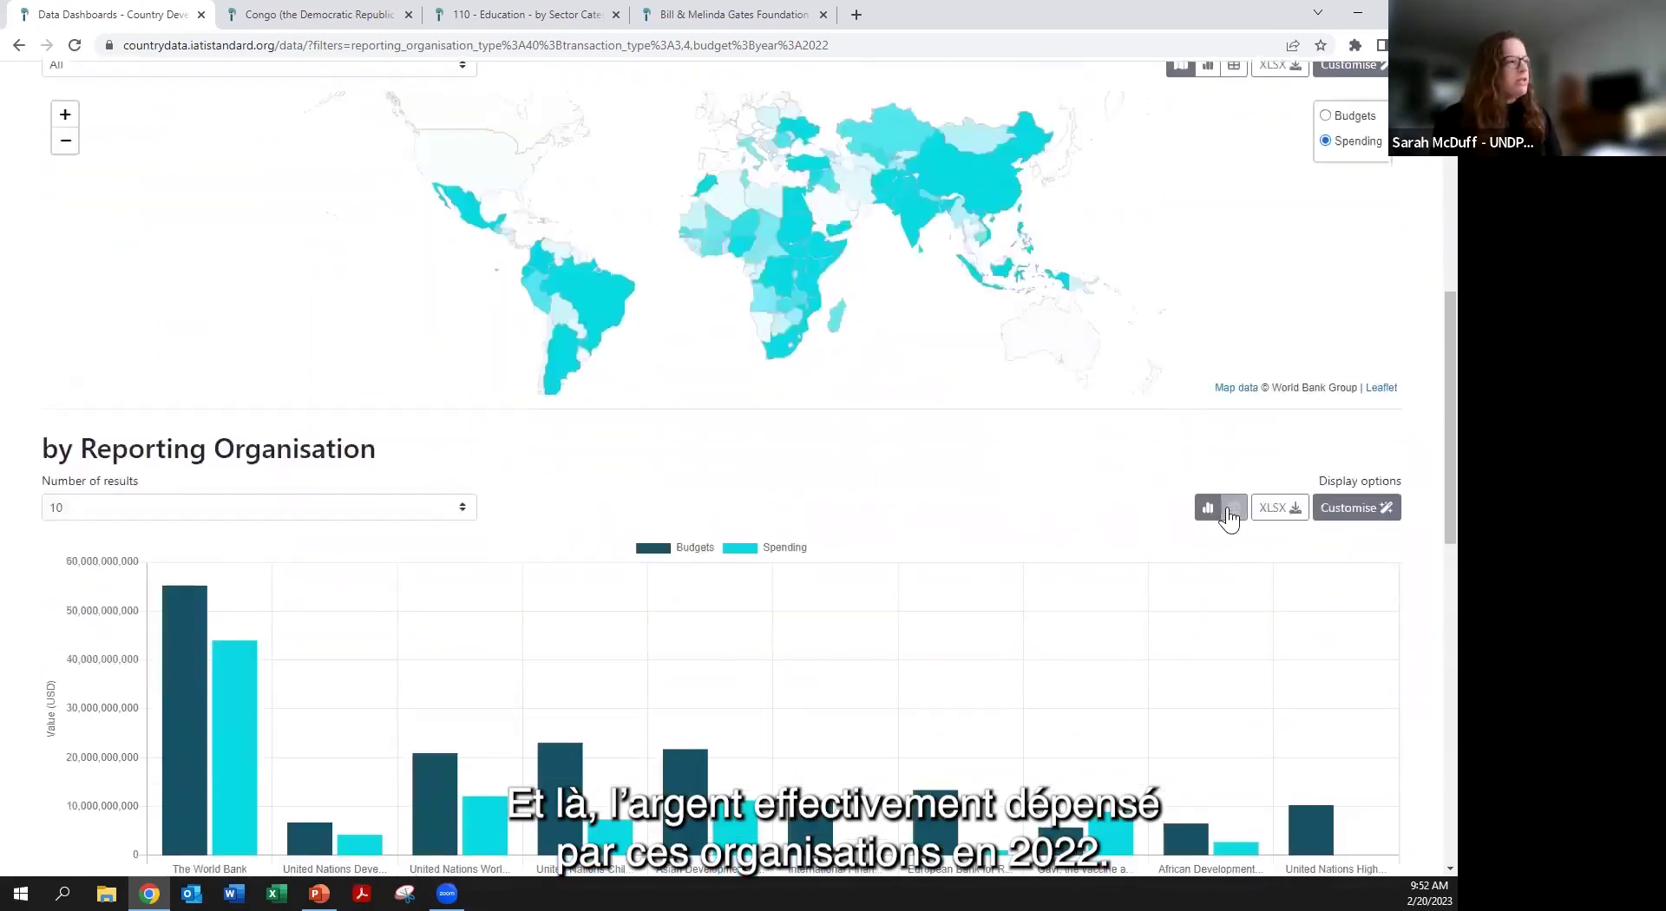
pyautogui.scroll(-6, 1007, 740)
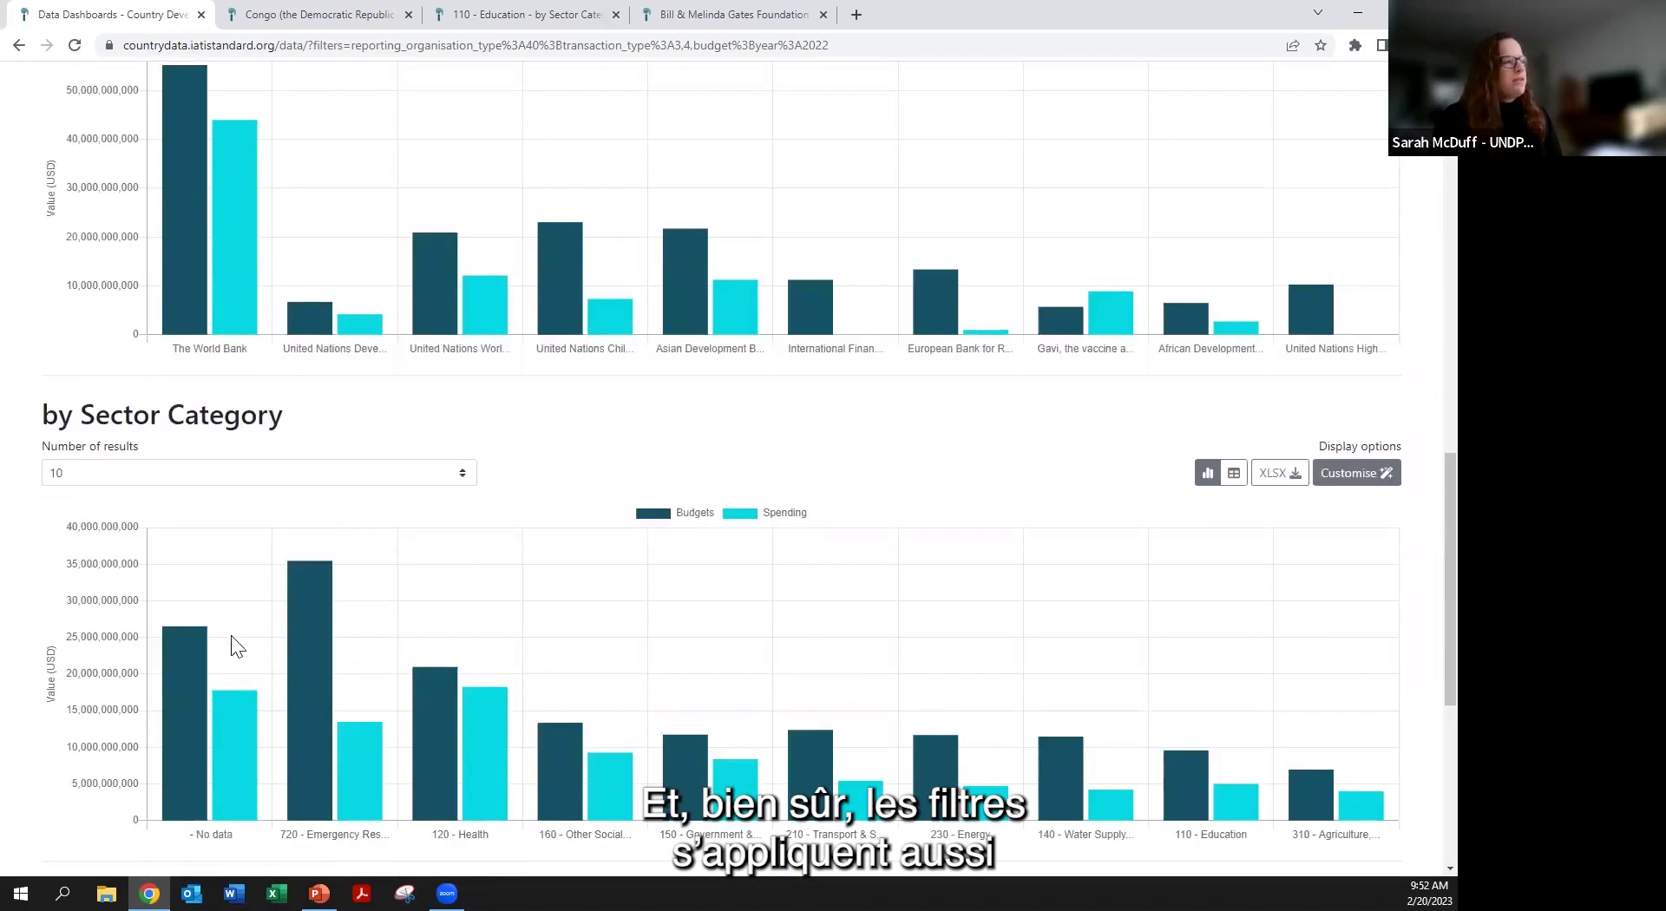
pyautogui.scroll(15, 295, 618)
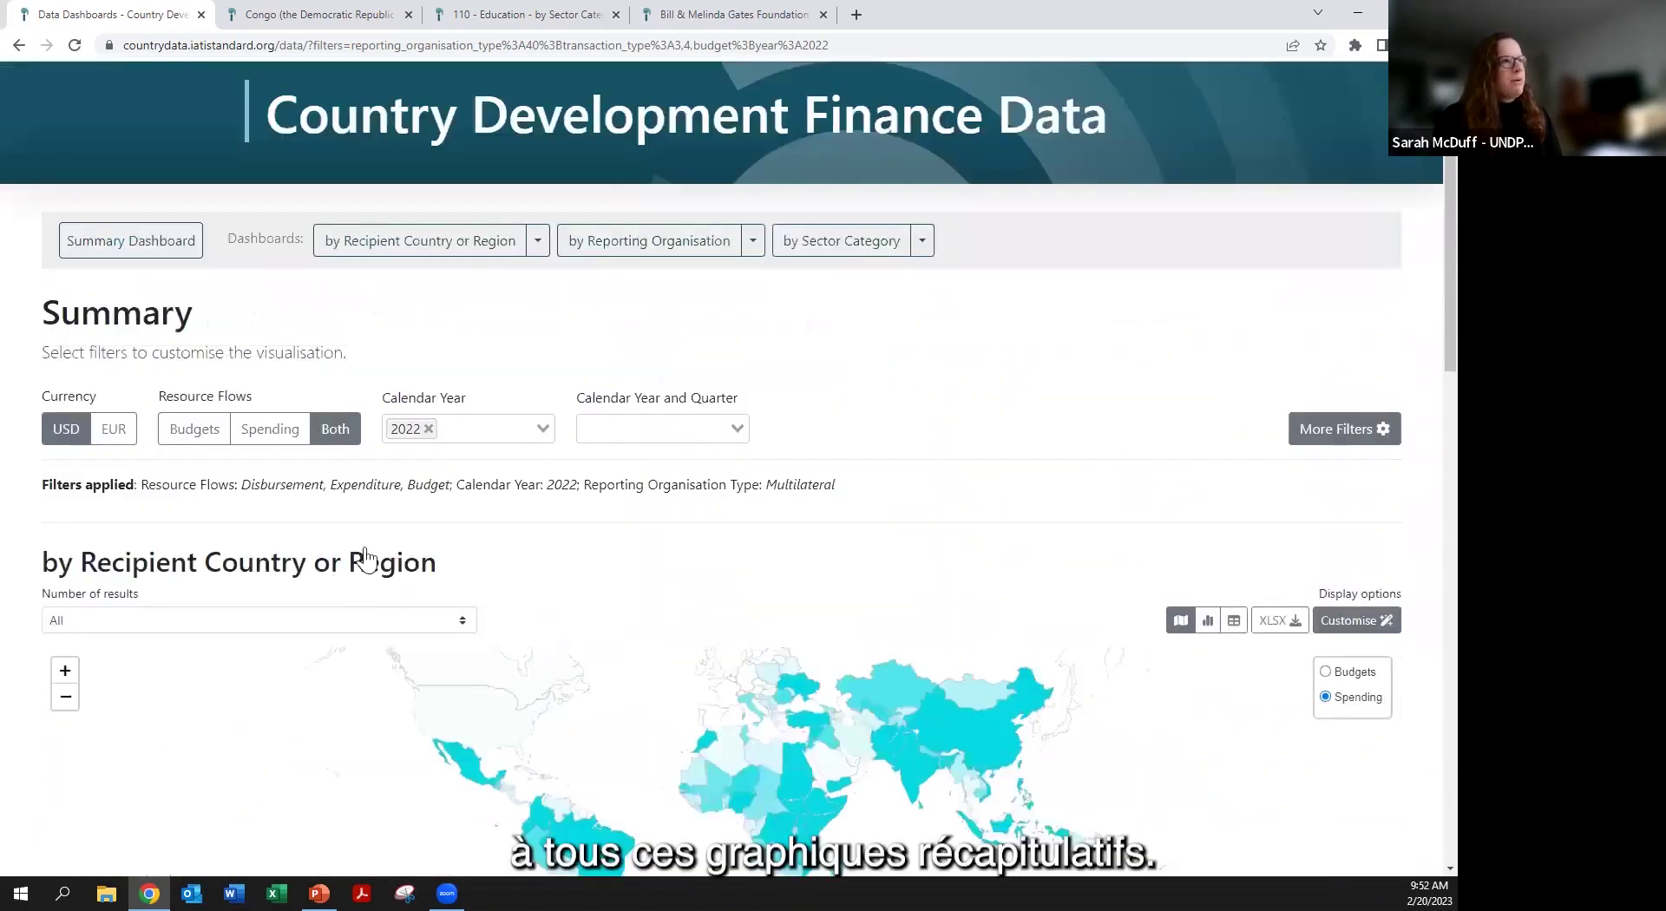
# - Replace the Multilateral organisation type filter with the Humanitarian option under Humanitarian / Development and close the filters
pyautogui.click(1378, 568)
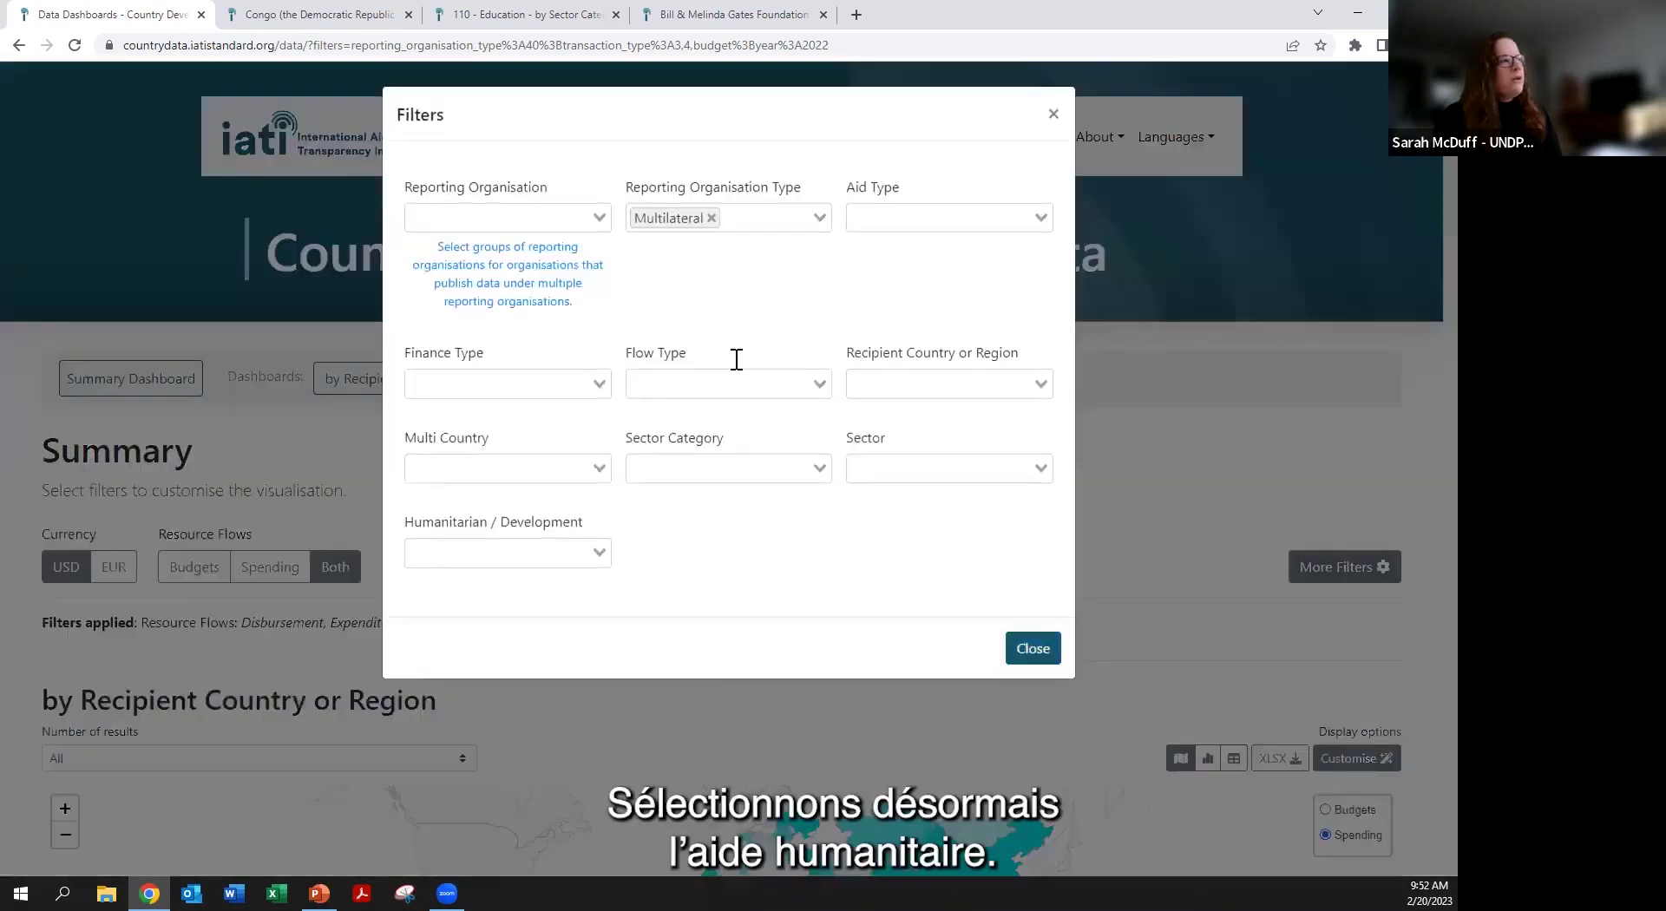
pyautogui.click(710, 217)
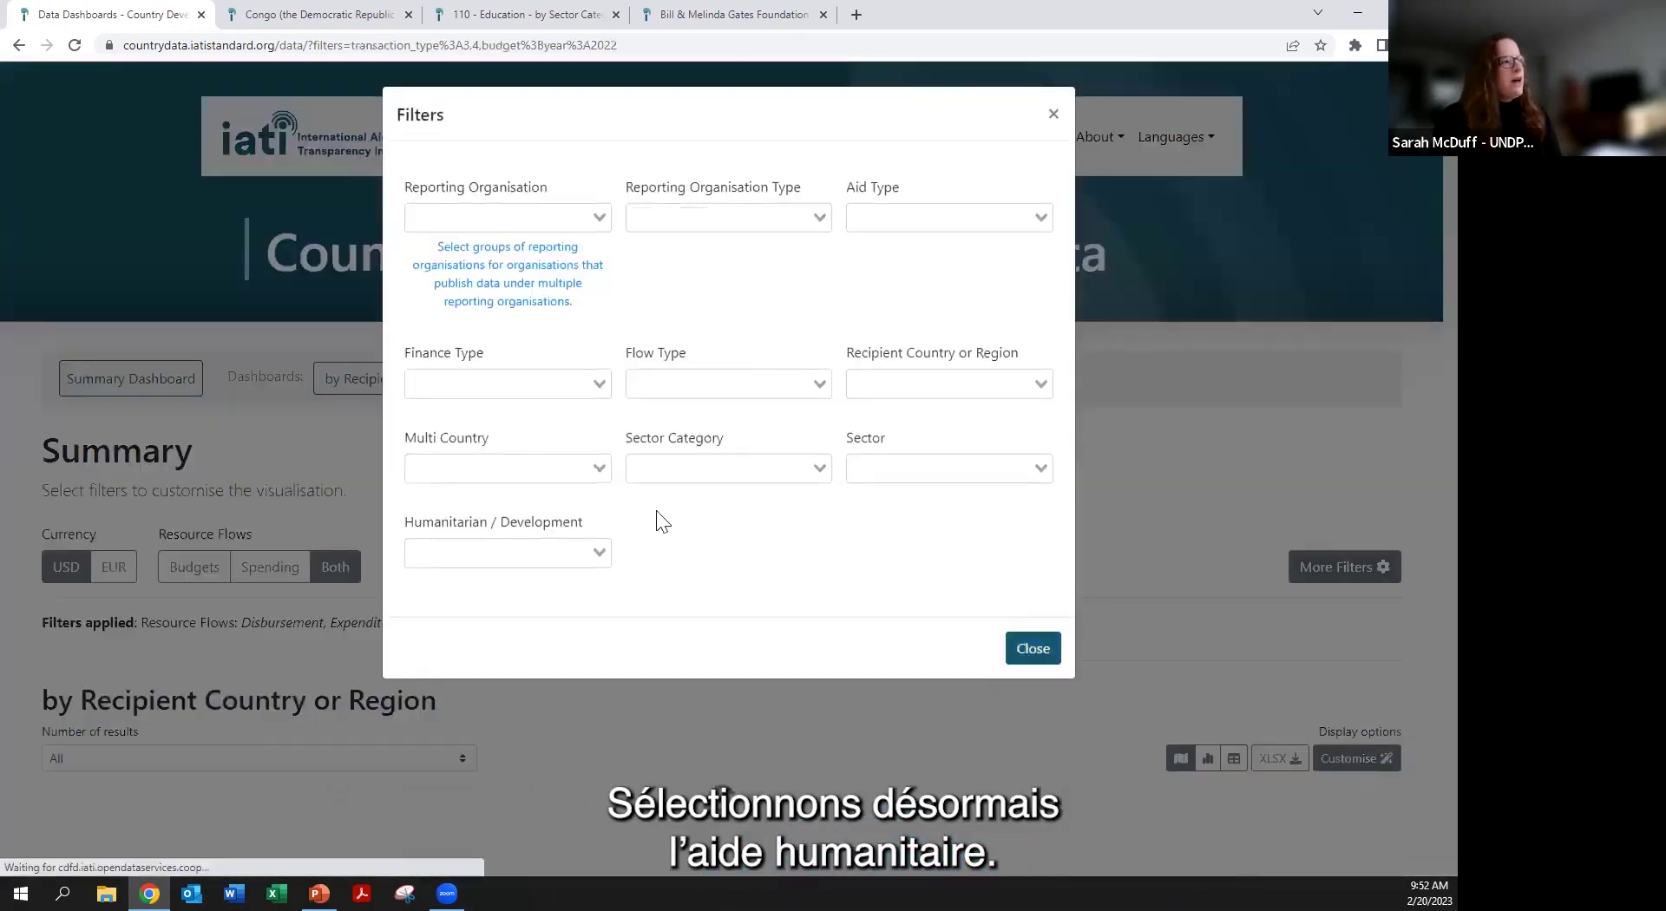
pyautogui.click(538, 556)
pyautogui.click(517, 610)
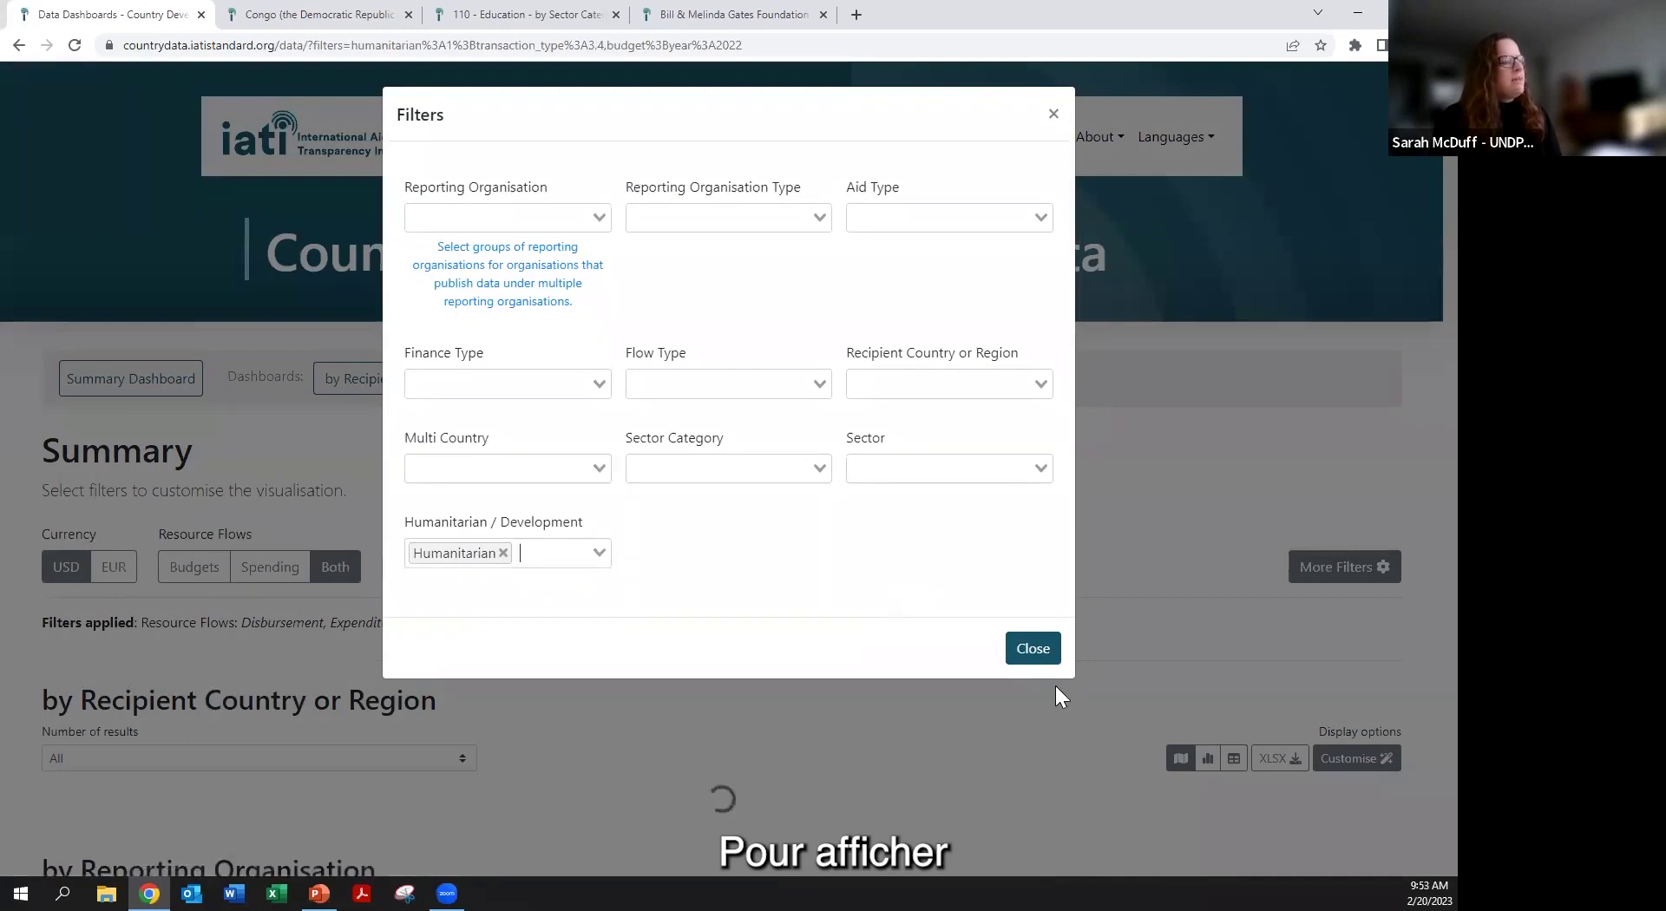
pyautogui.click(1044, 660)
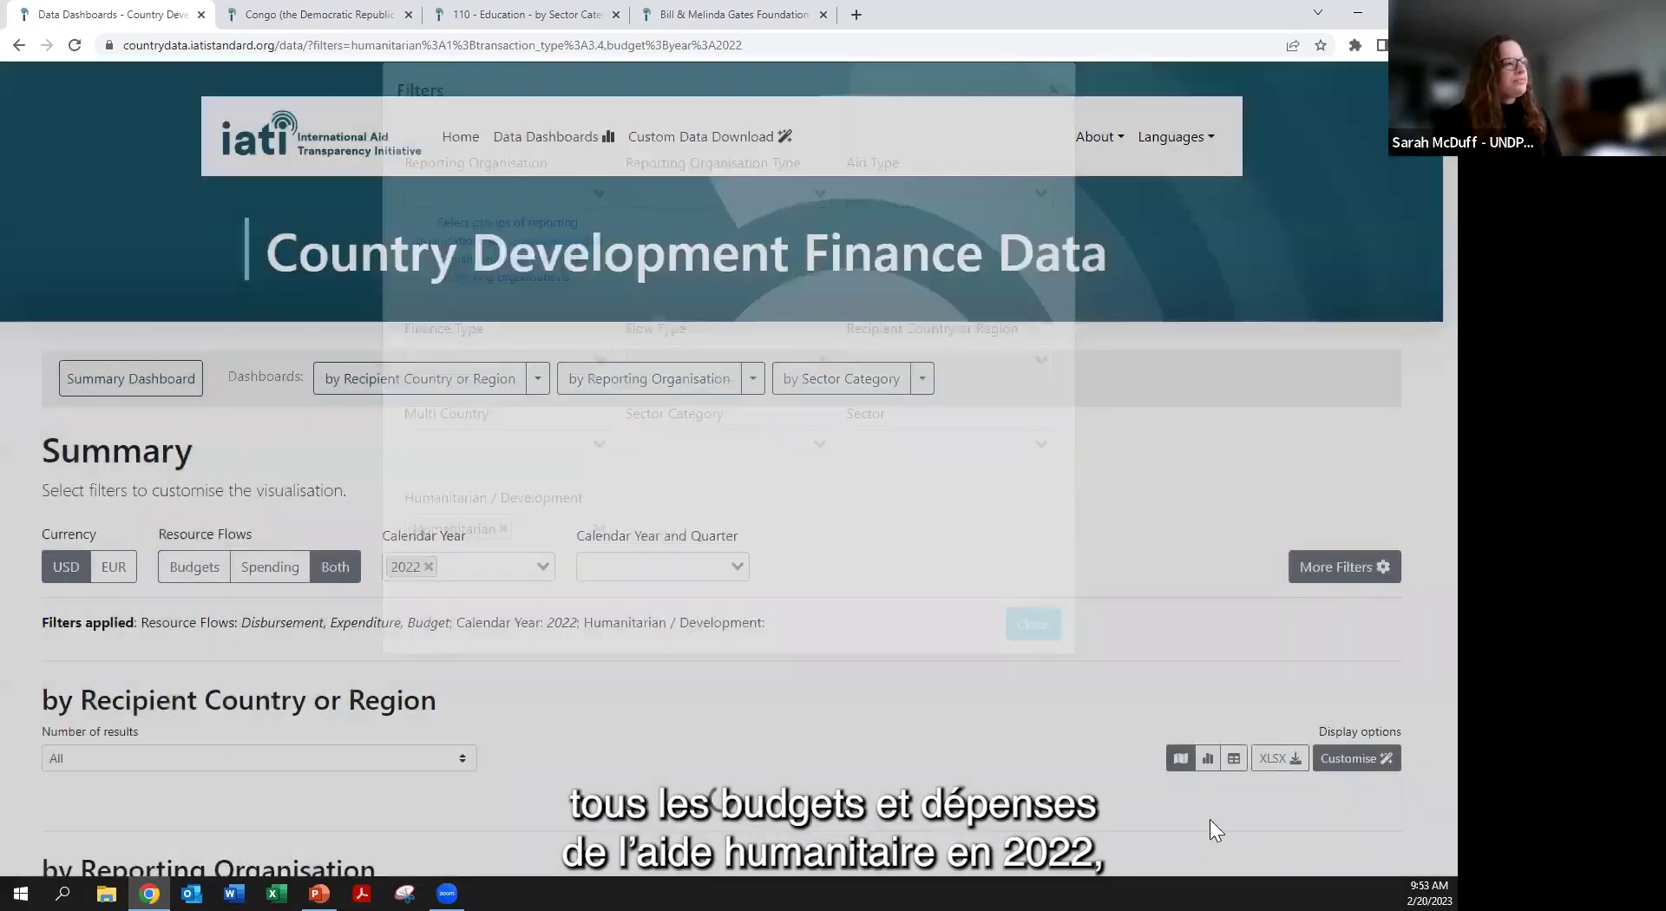
# - Examine the filtered humanitarian budgets and spending in the recipient country map and the reporting organisation, sector category and calendar year charts
pyautogui.scroll(-5, 1050, 764)
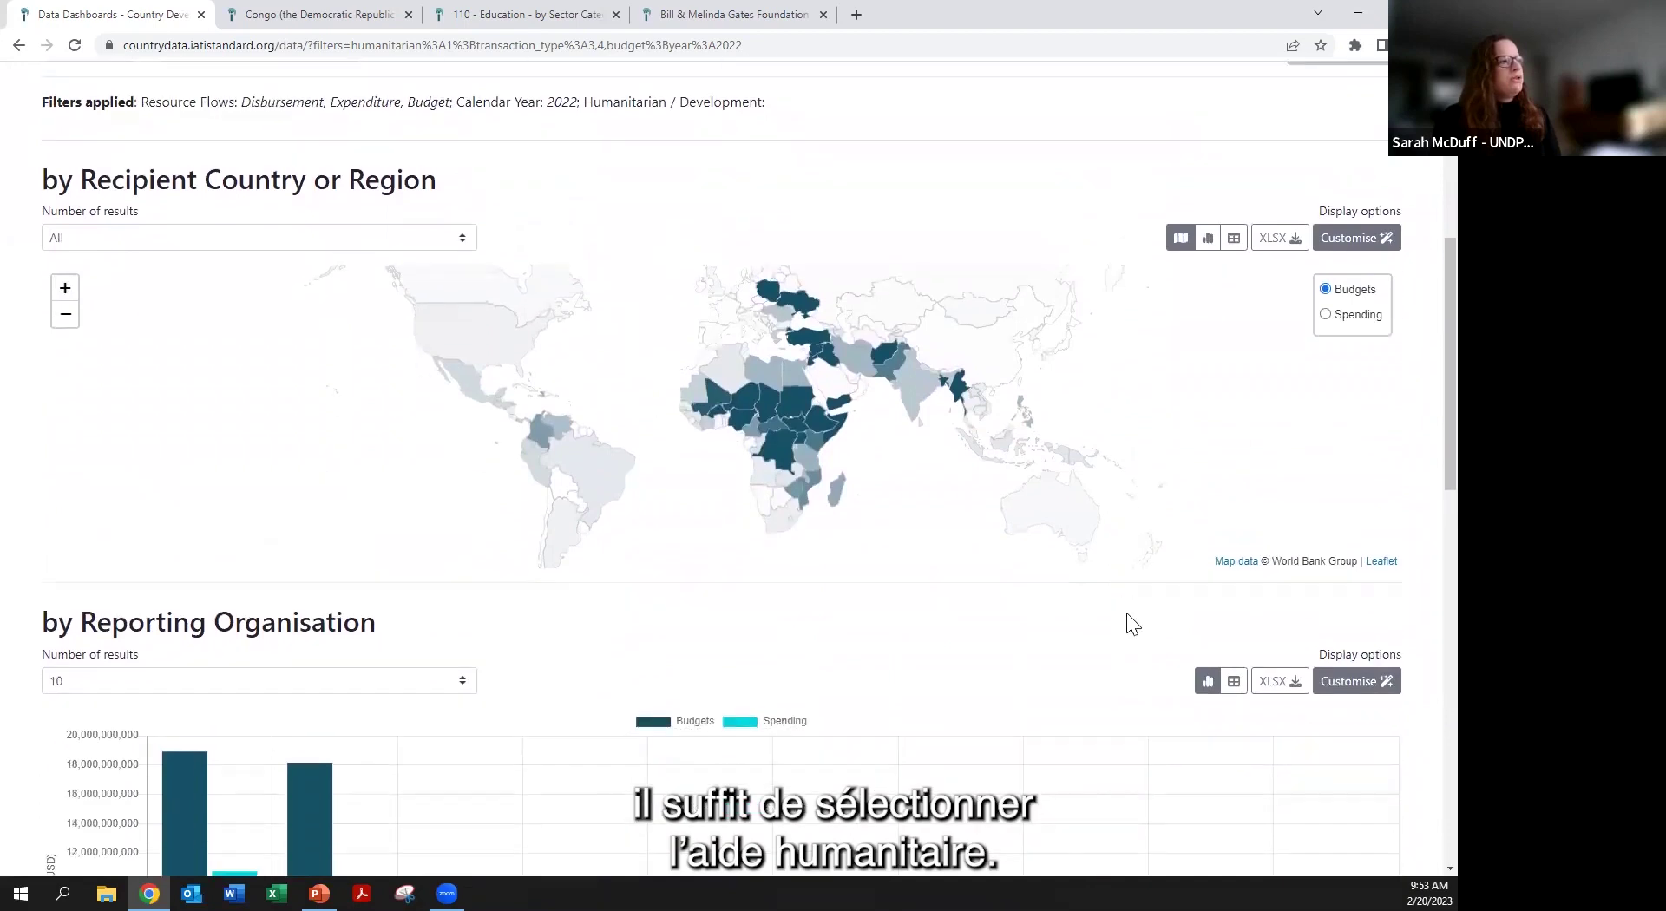
pyautogui.moveTo(873, 364)
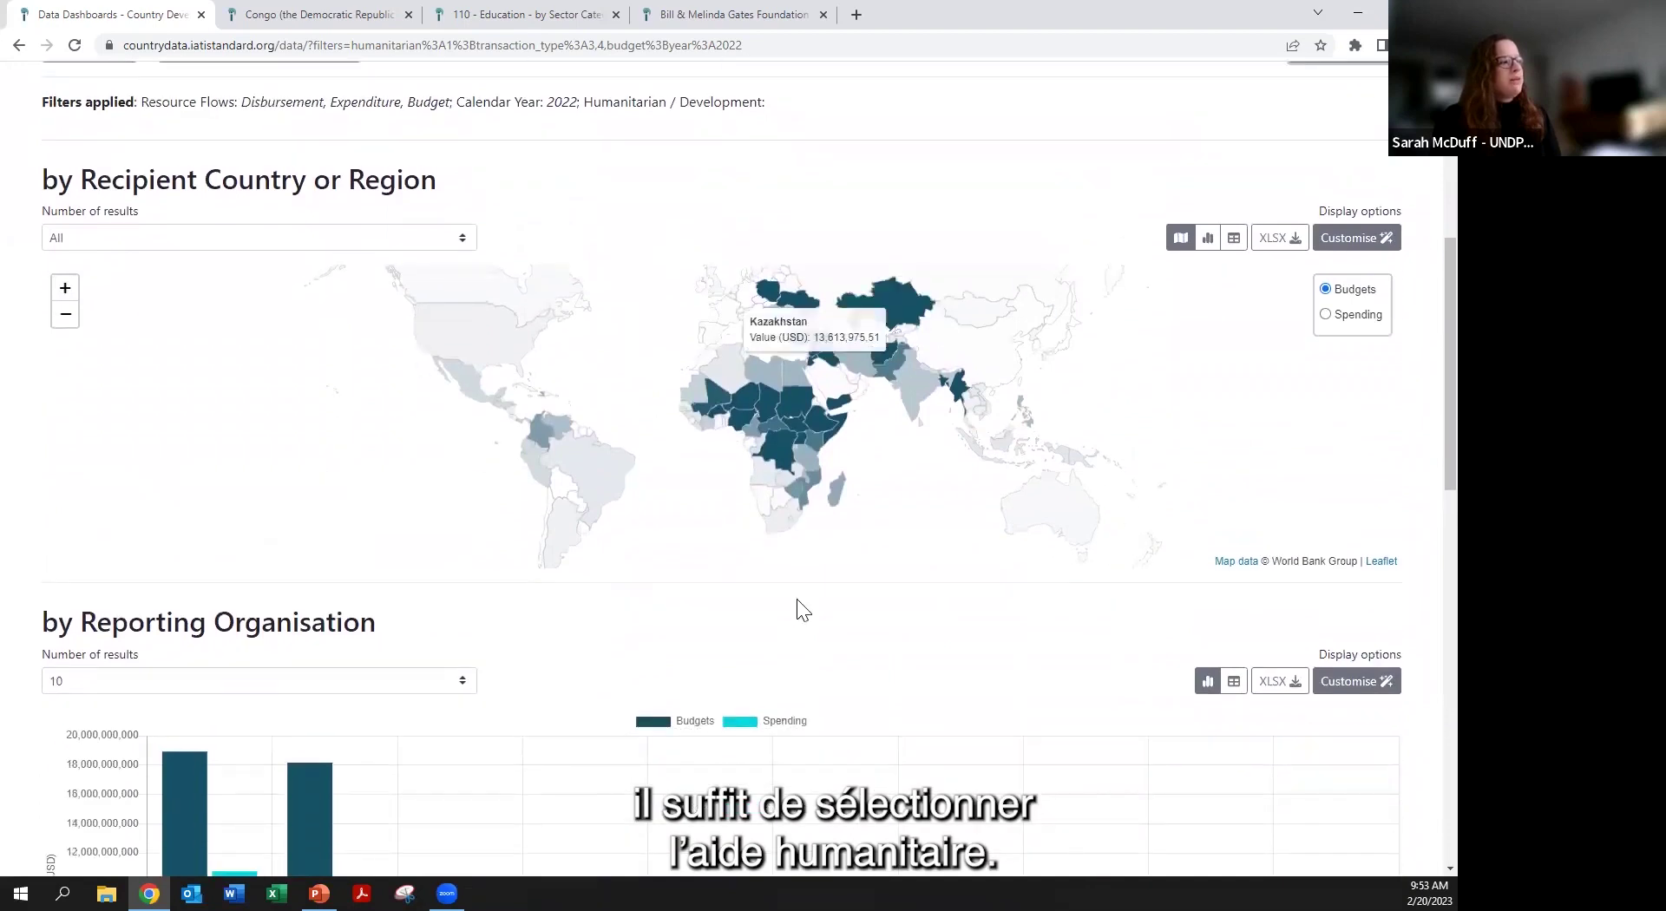
pyautogui.scroll(-5, 658, 599)
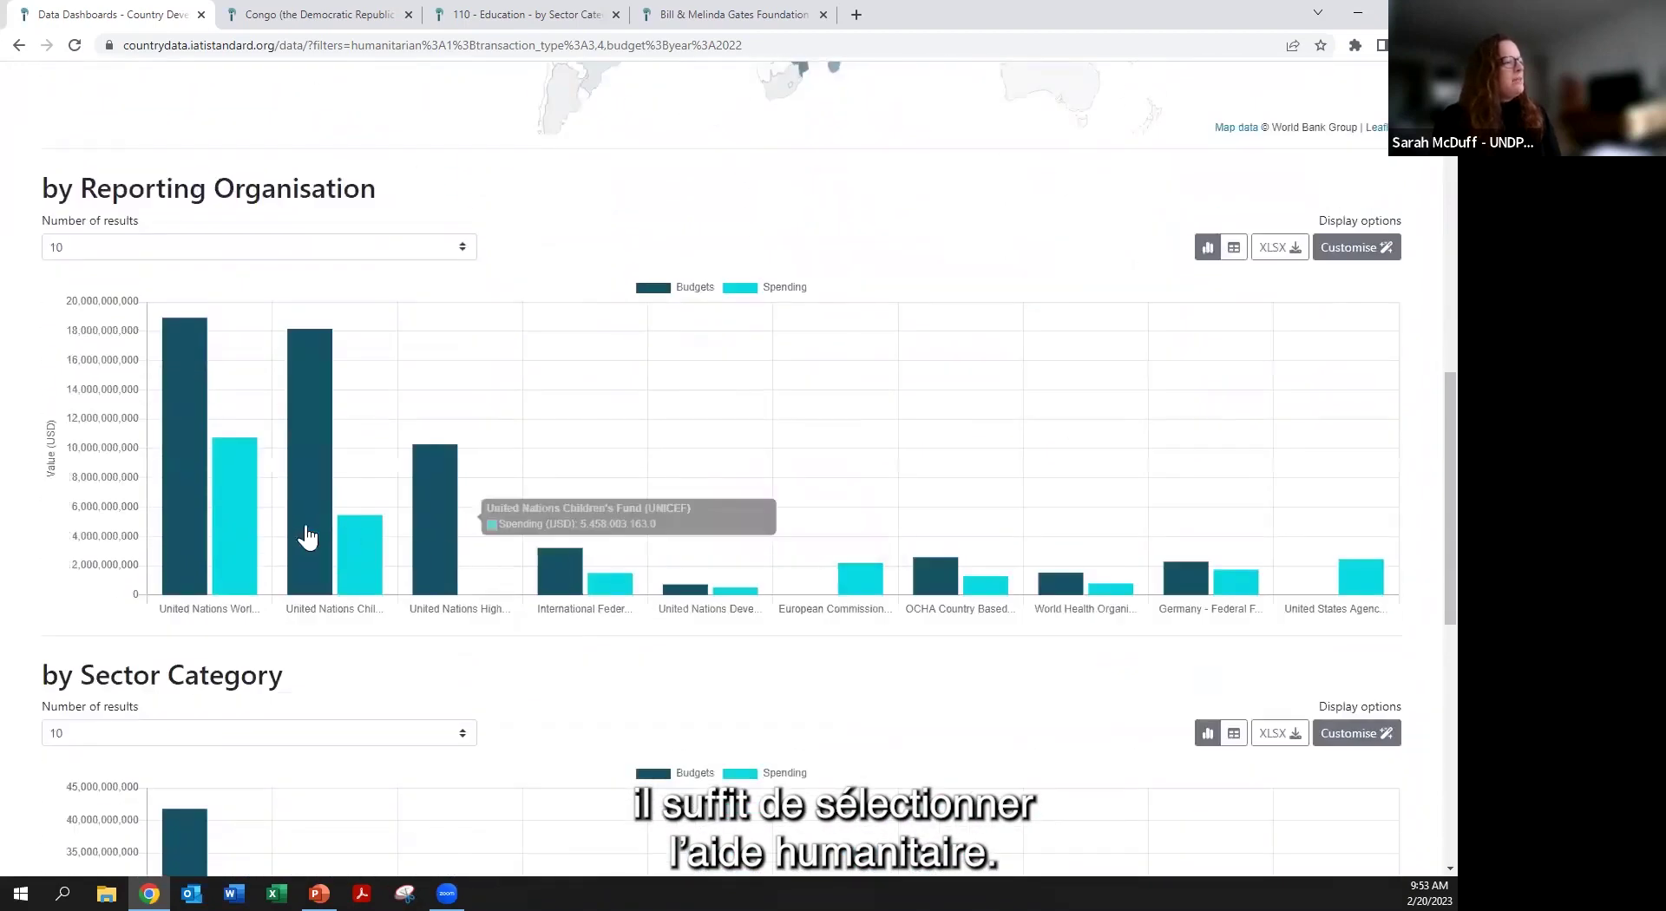
pyautogui.moveTo(180, 577)
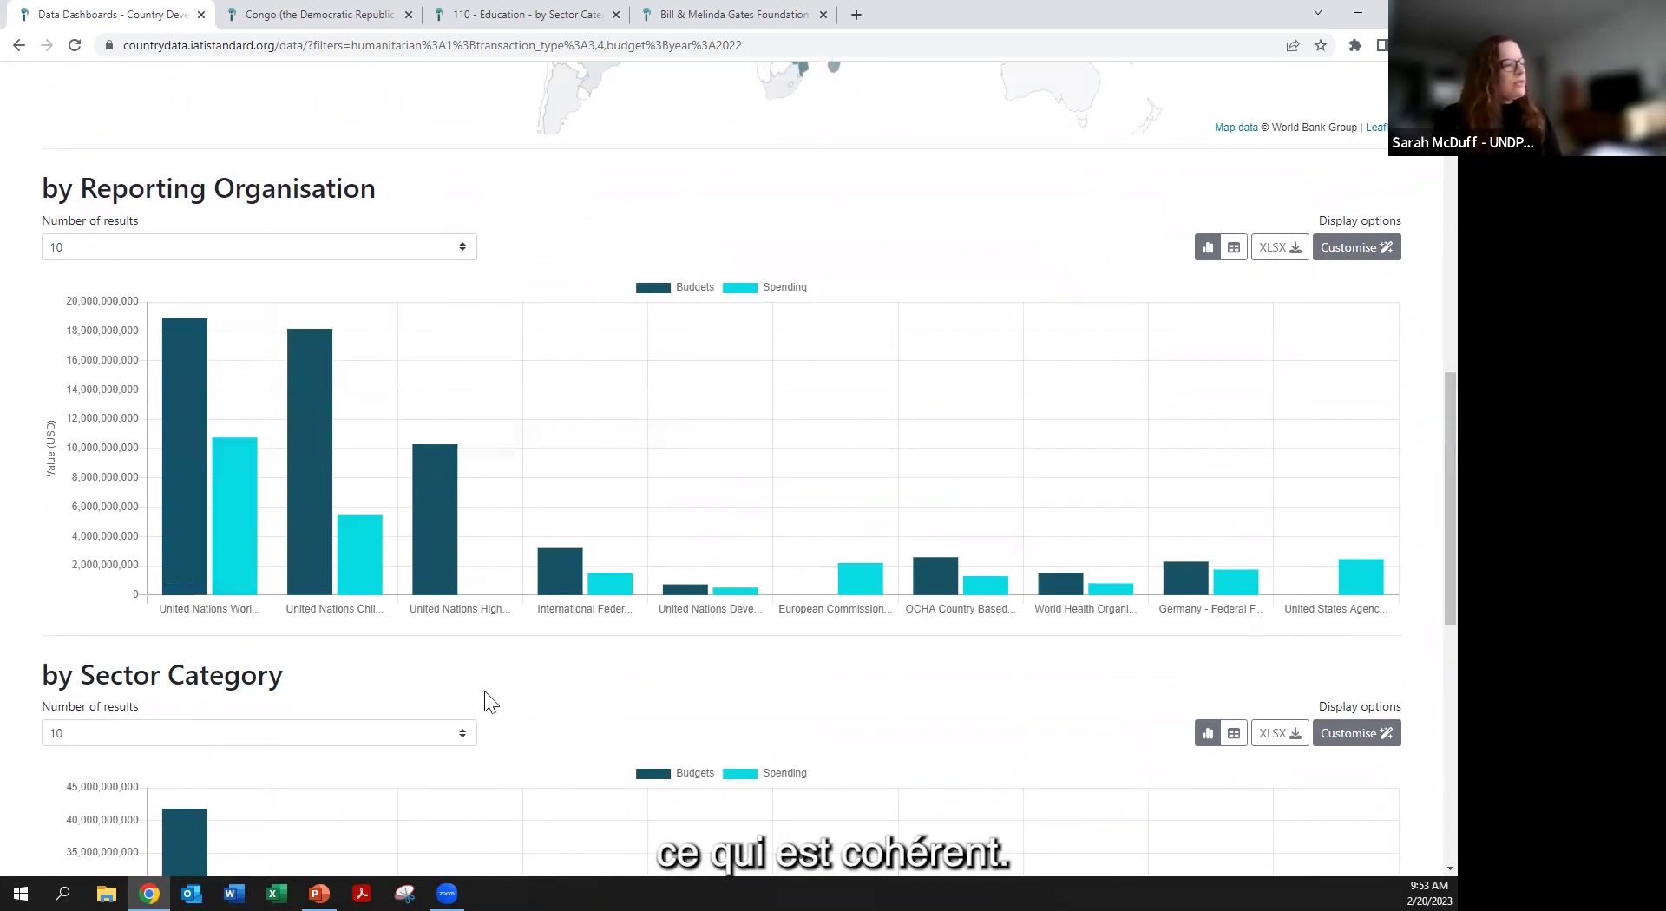
pyautogui.scroll(-5, 330, 690)
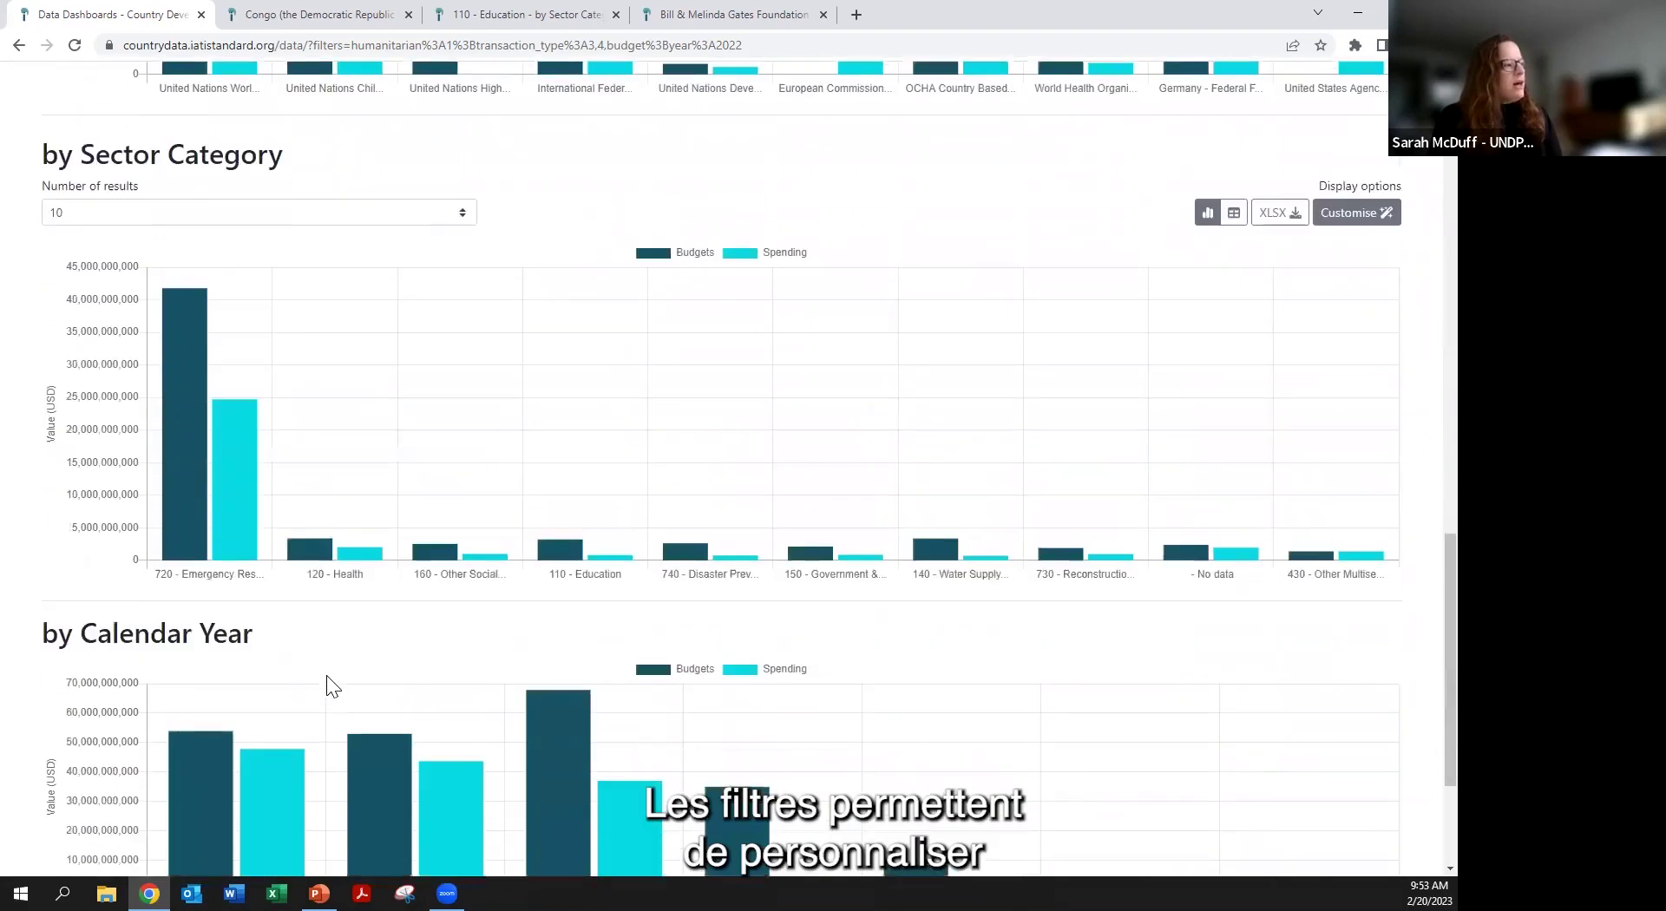
pyautogui.scroll(4, 325, 681)
pyautogui.scroll(9, 319, 676)
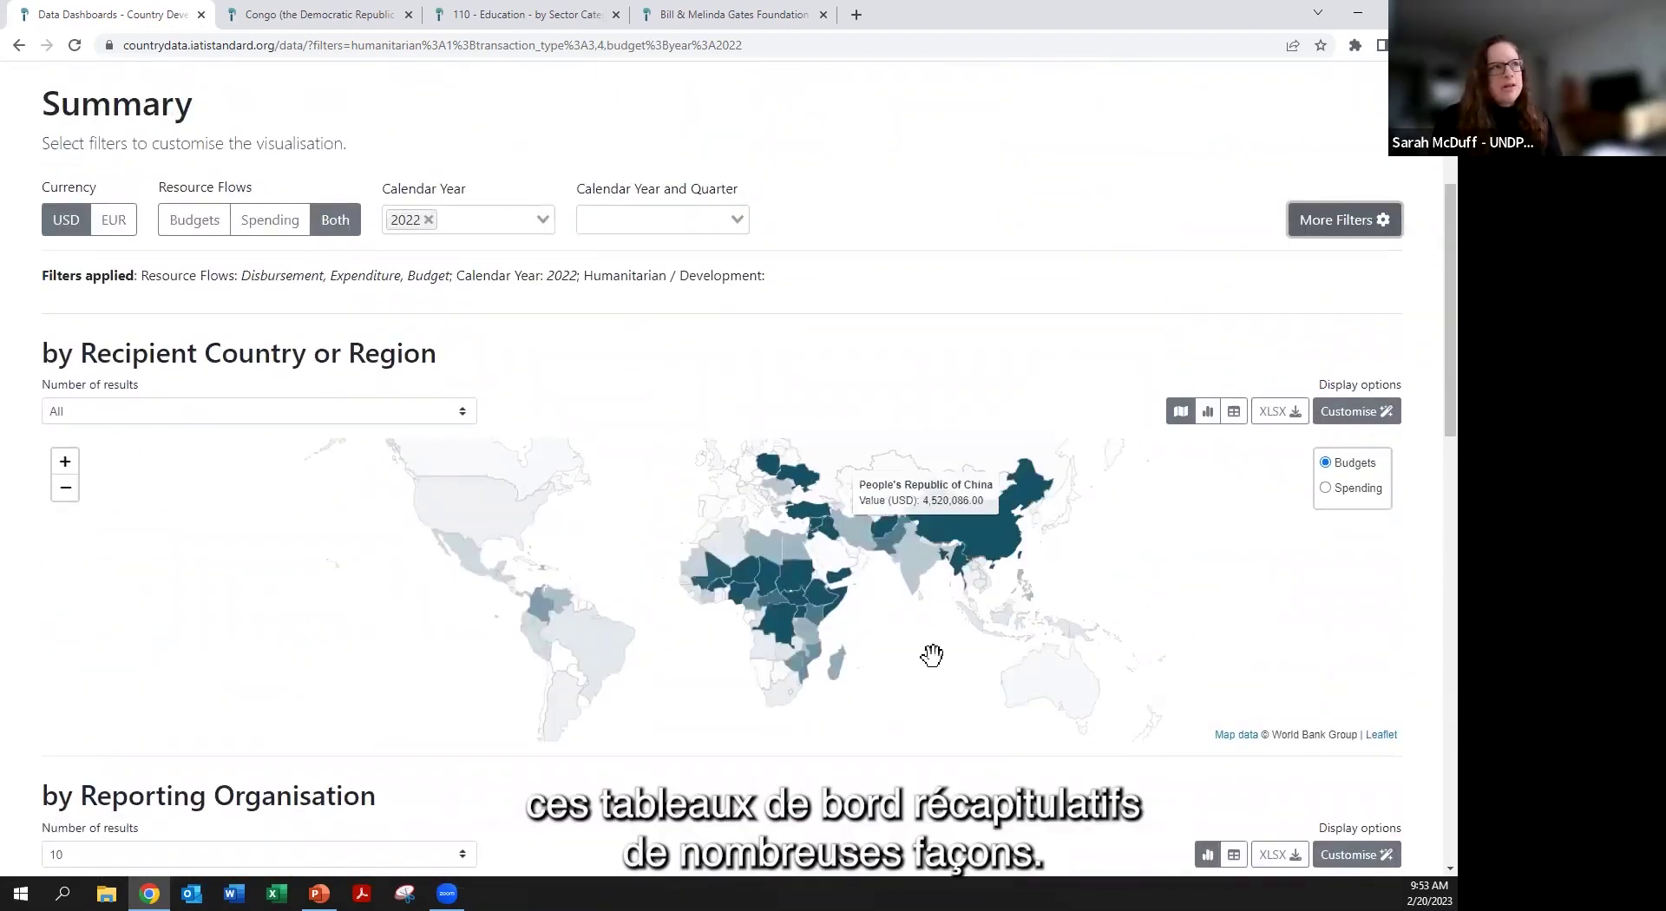
pyautogui.scroll(1, 853, 778)
pyautogui.scroll(3, 854, 781)
pyautogui.scroll(-2, 854, 781)
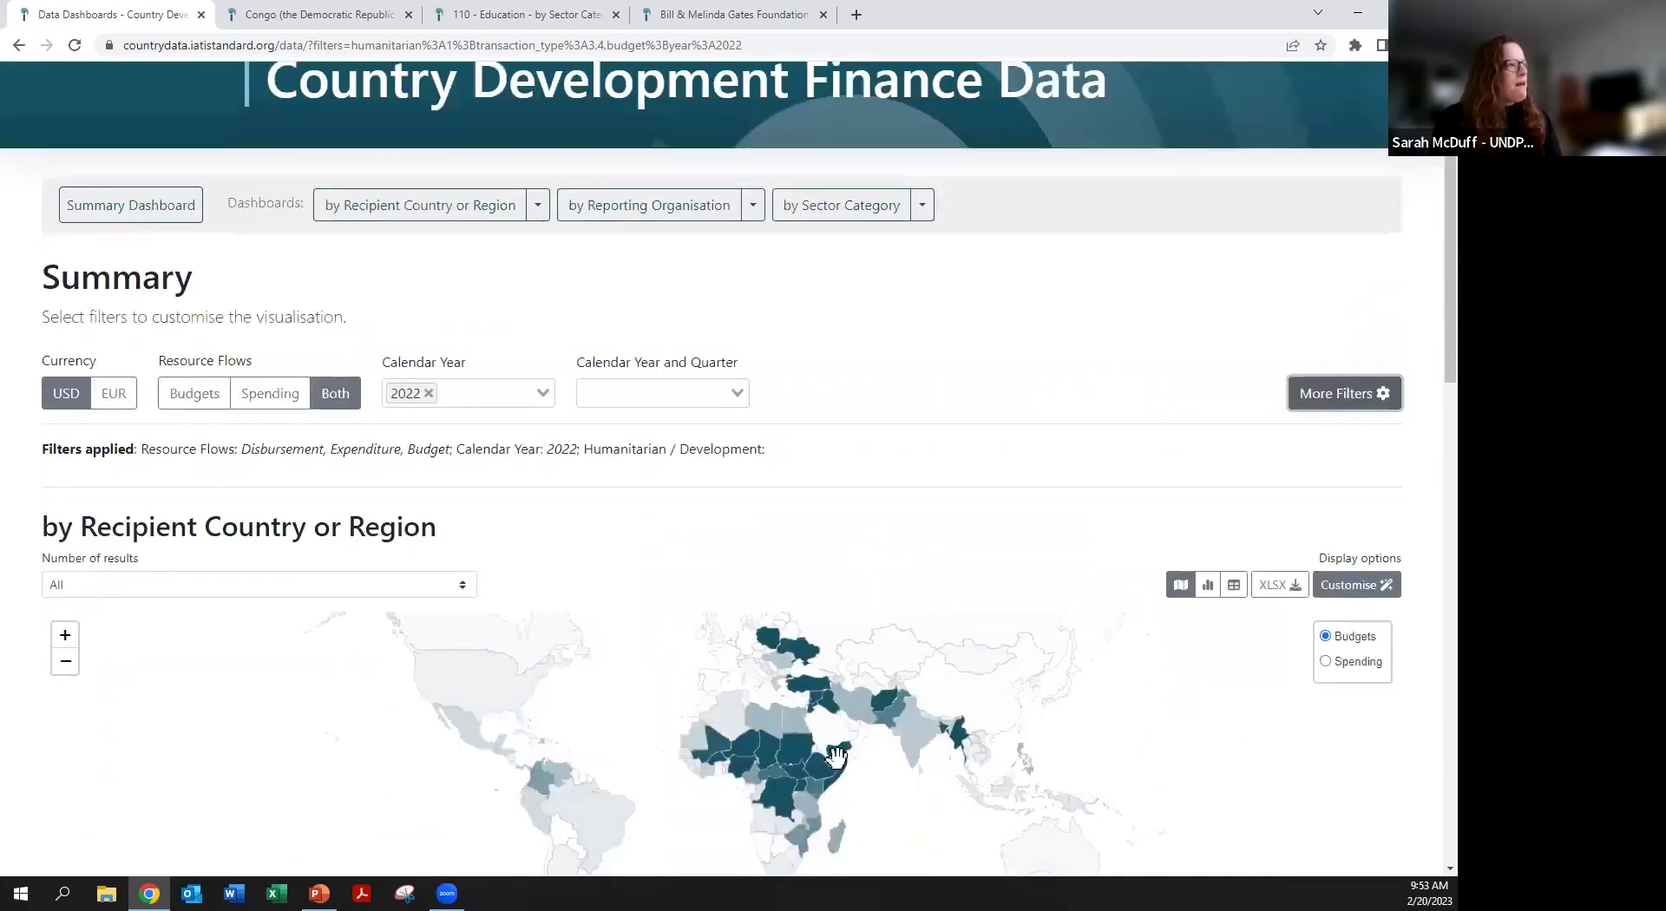
# - Return to the home page, open the recipient country or region dashboards and look over the available countries in the page and selection list
pyautogui.scroll(2, 375, 127)
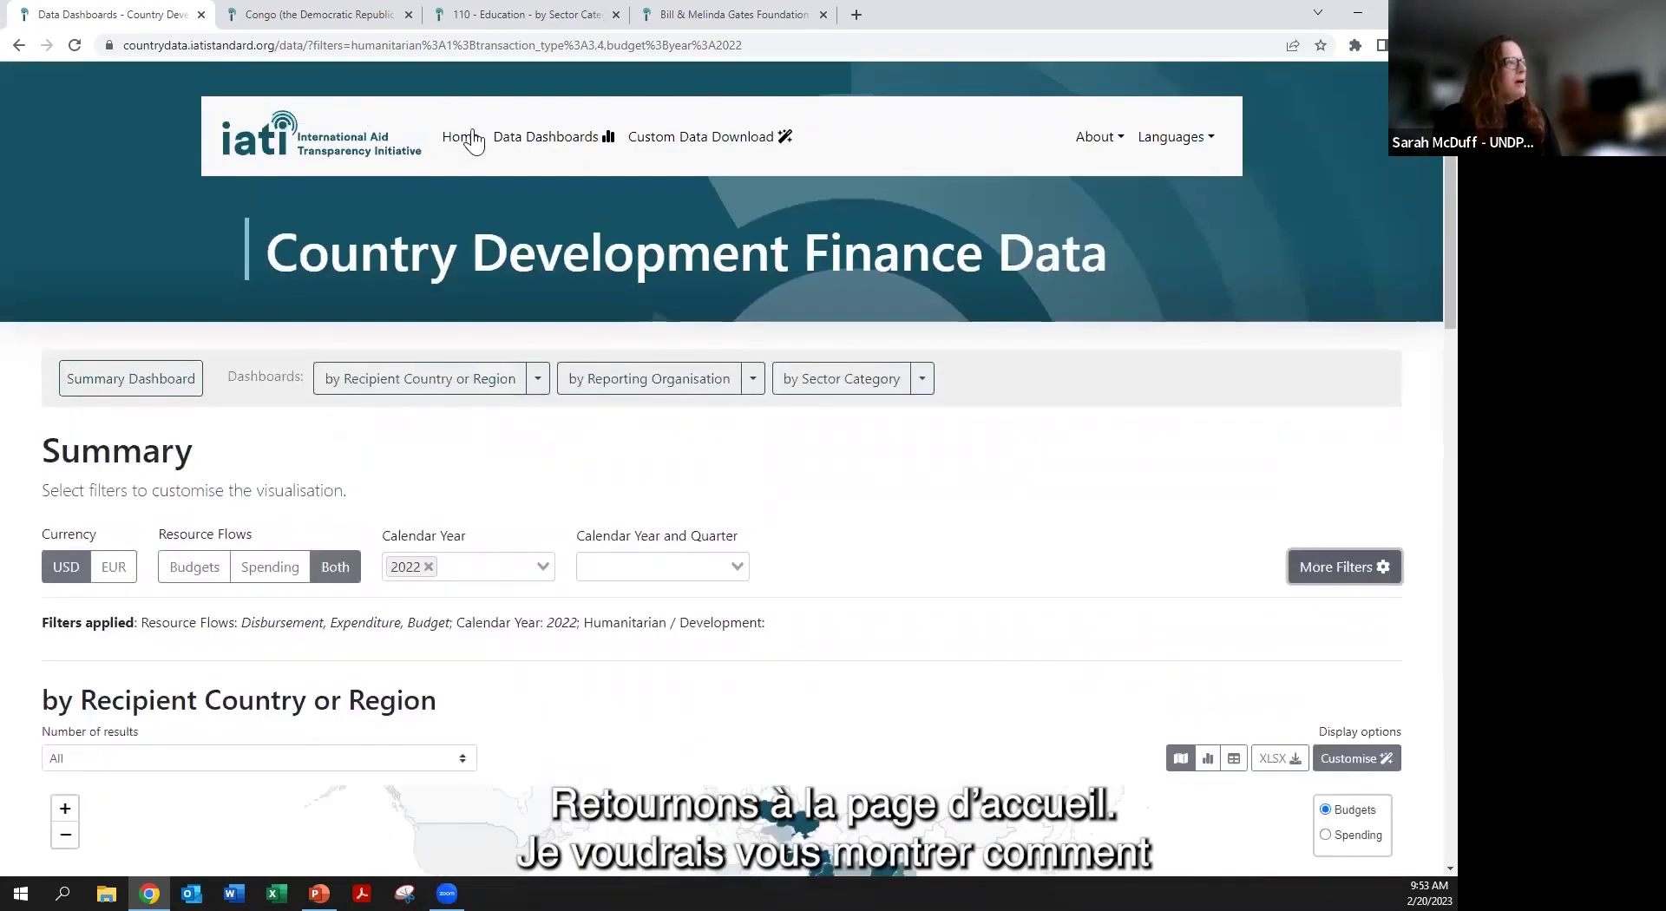
pyautogui.click(467, 138)
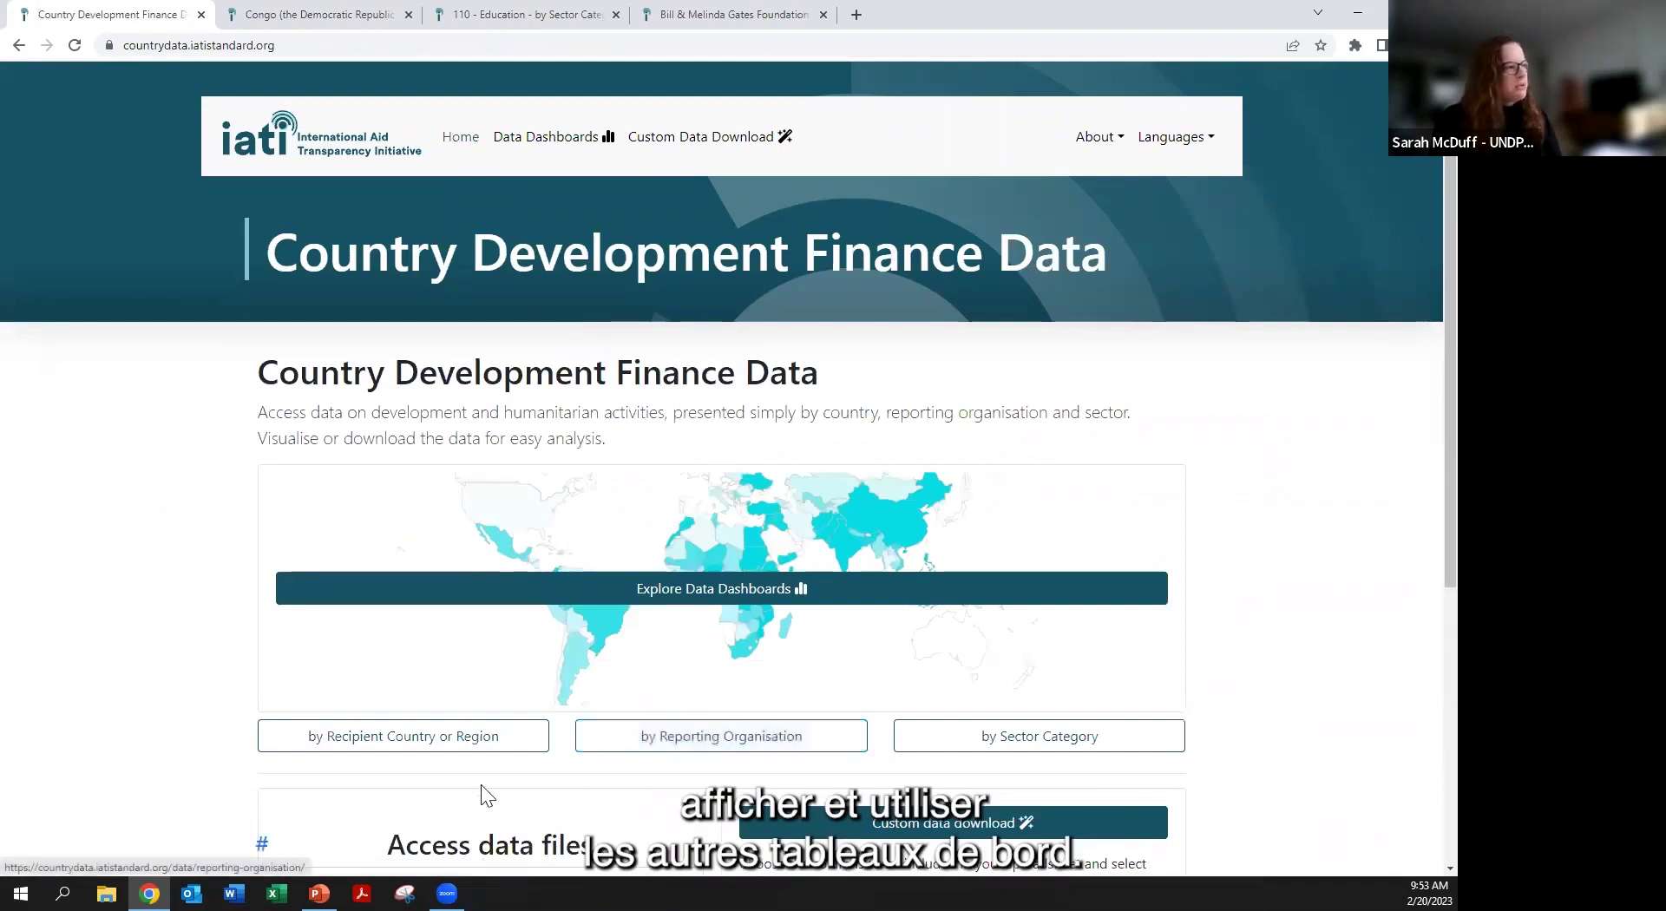
pyautogui.click(462, 734)
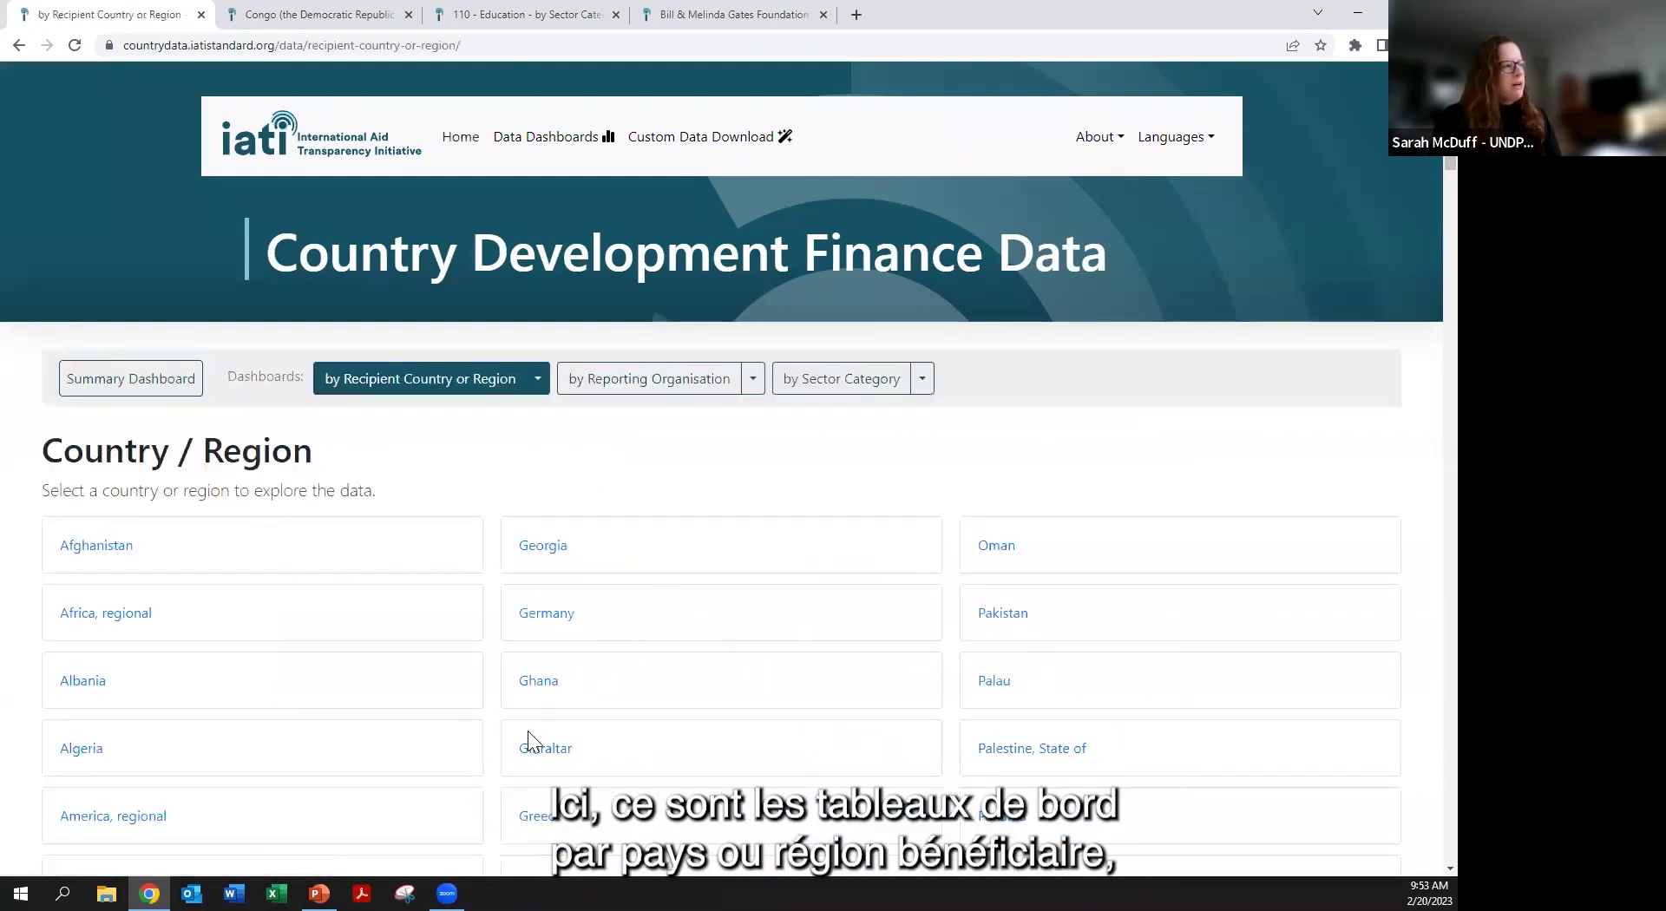
pyautogui.scroll(-2, 489, 759)
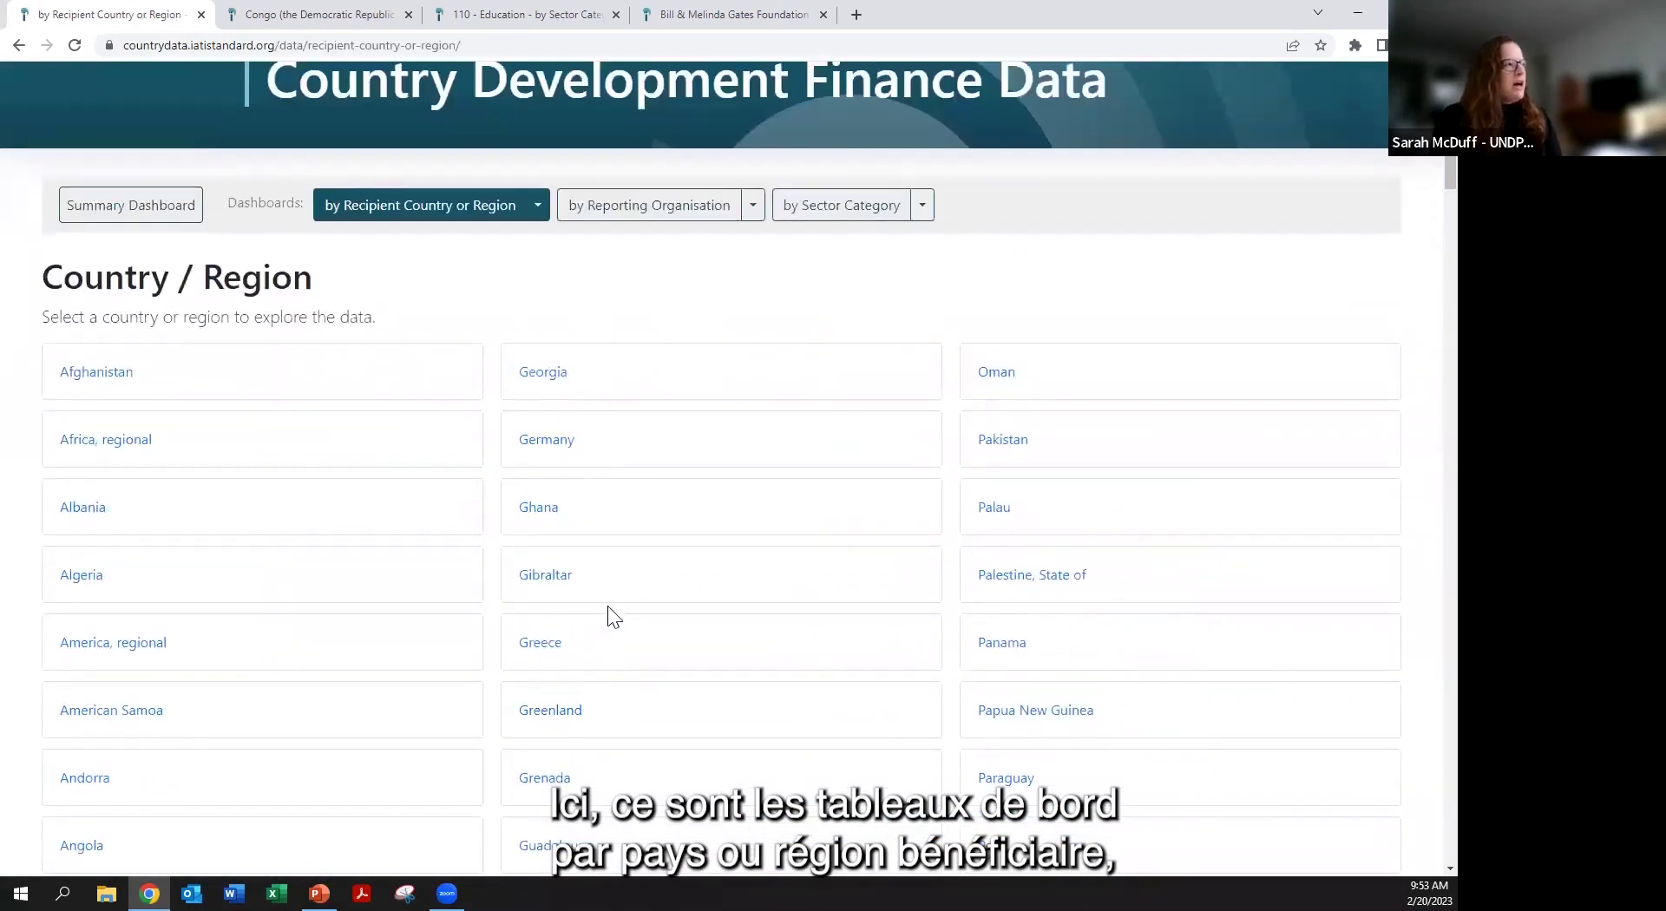
pyautogui.click(539, 212)
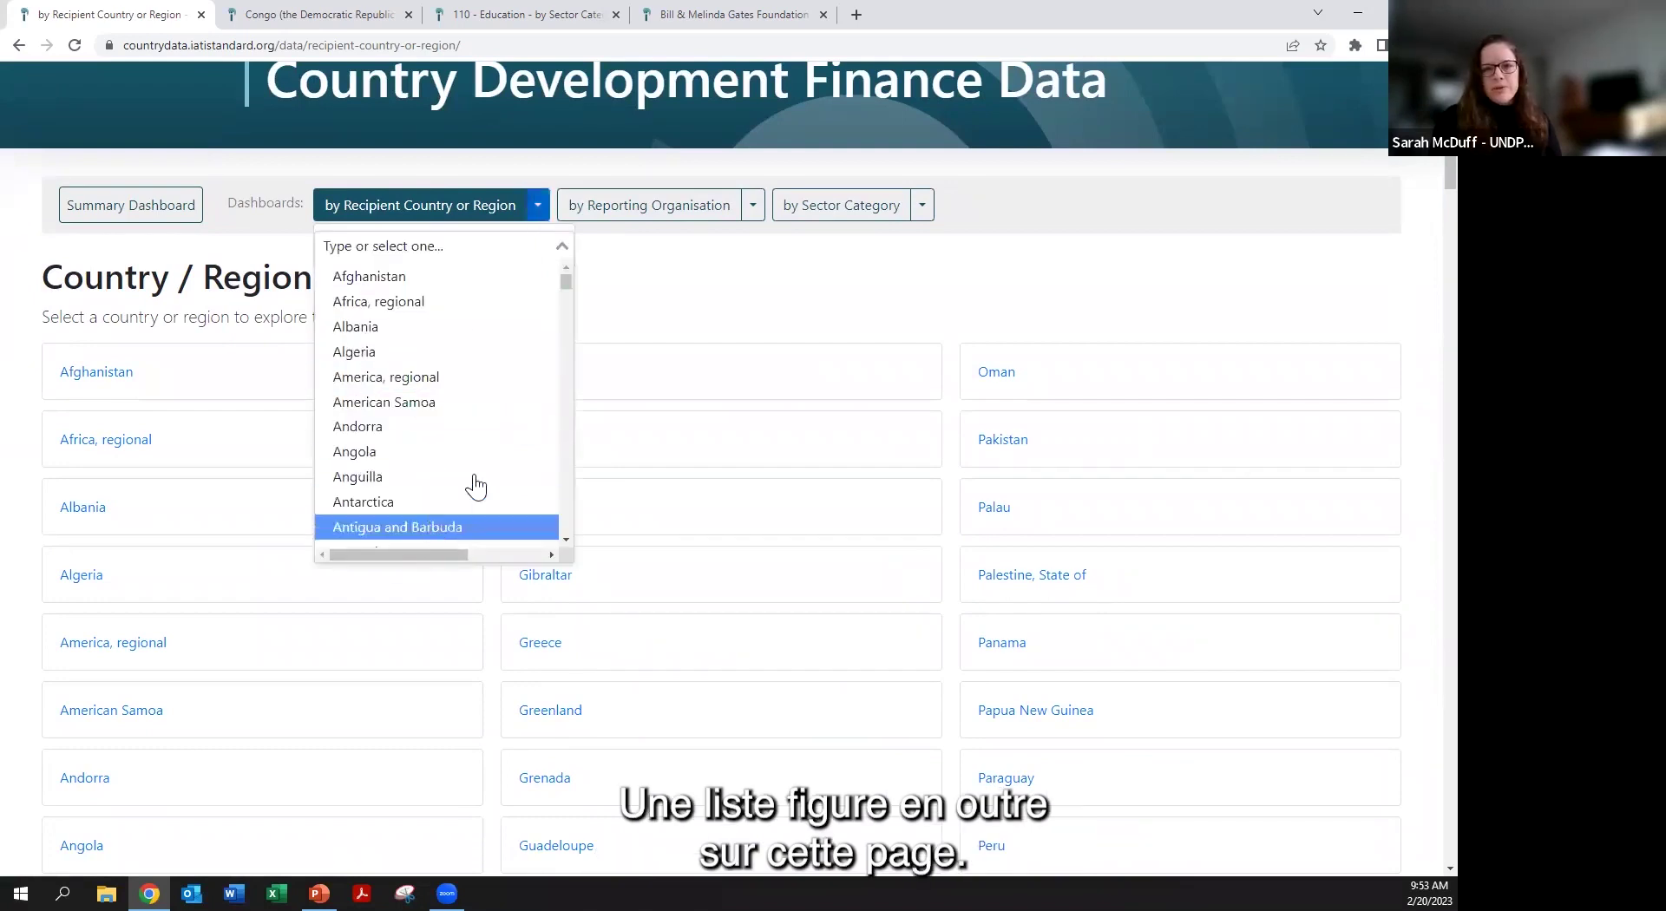
pyautogui.click(679, 282)
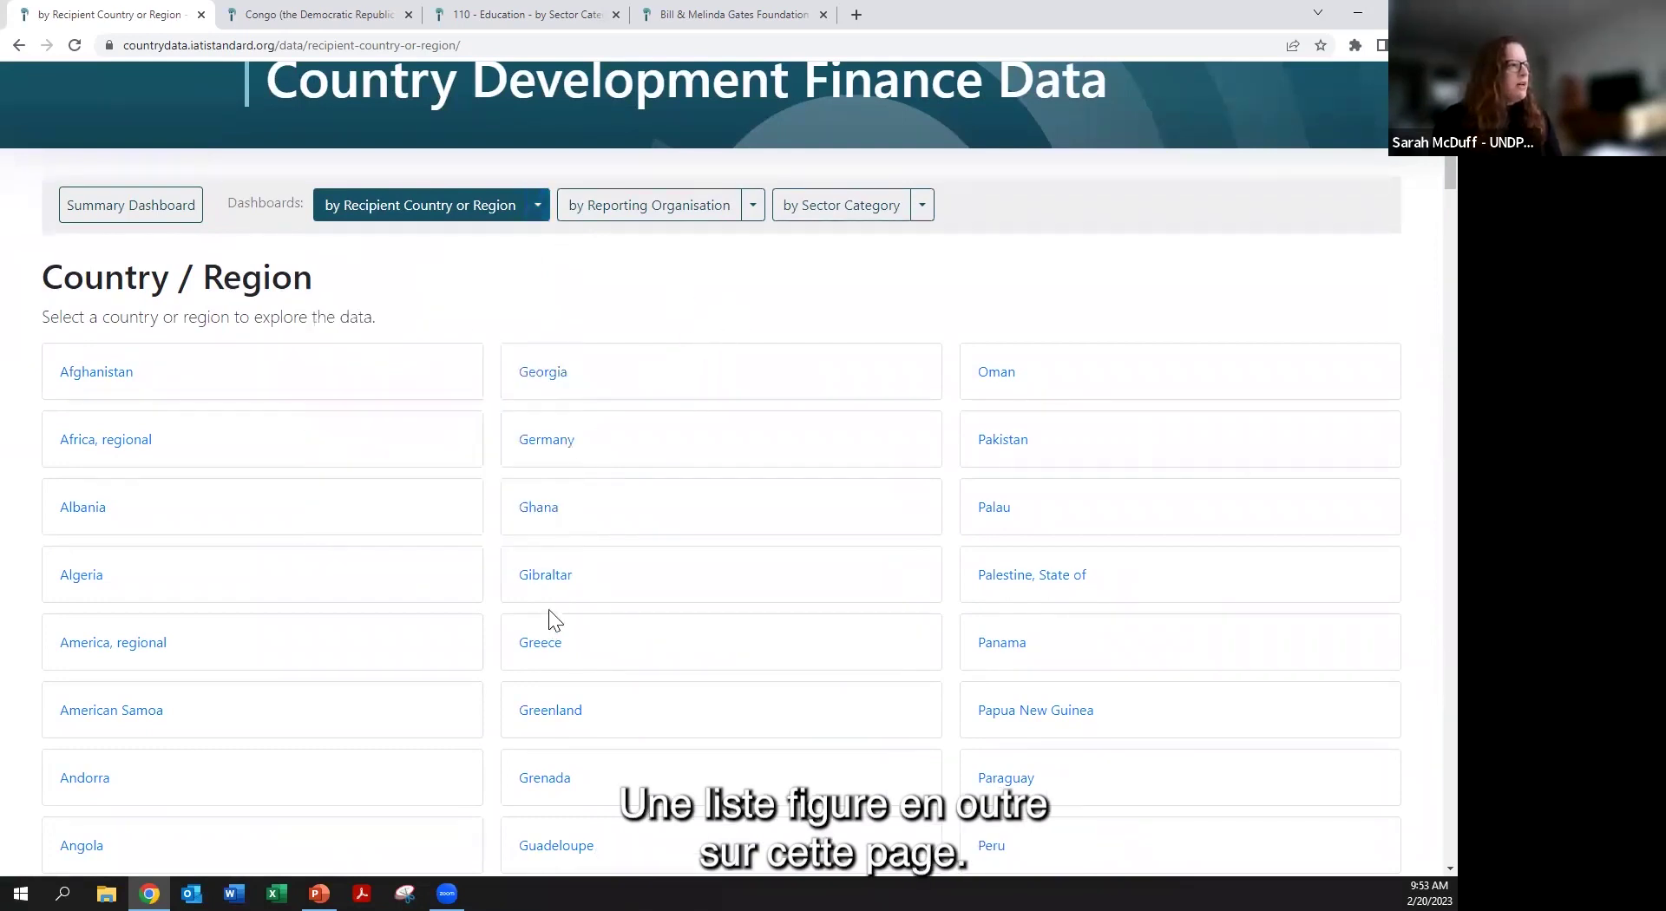
pyautogui.scroll(2, 343, 373)
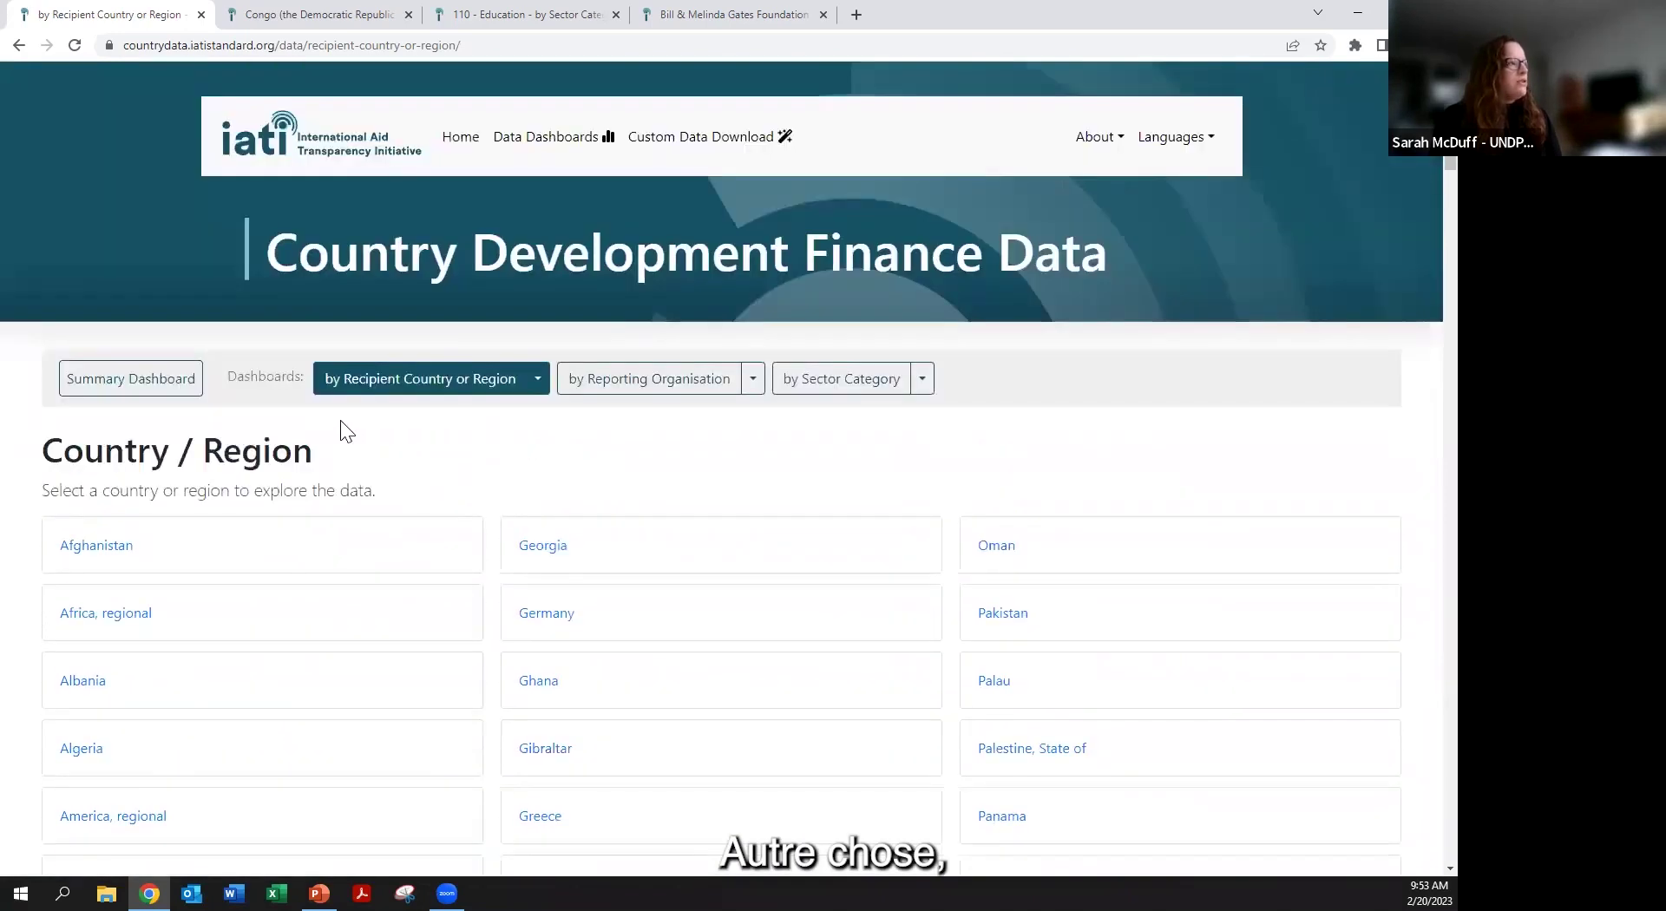
# - Go back to the summary dashboard and open Sudan's dashboard from the recipient country map
pyautogui.click(189, 392)
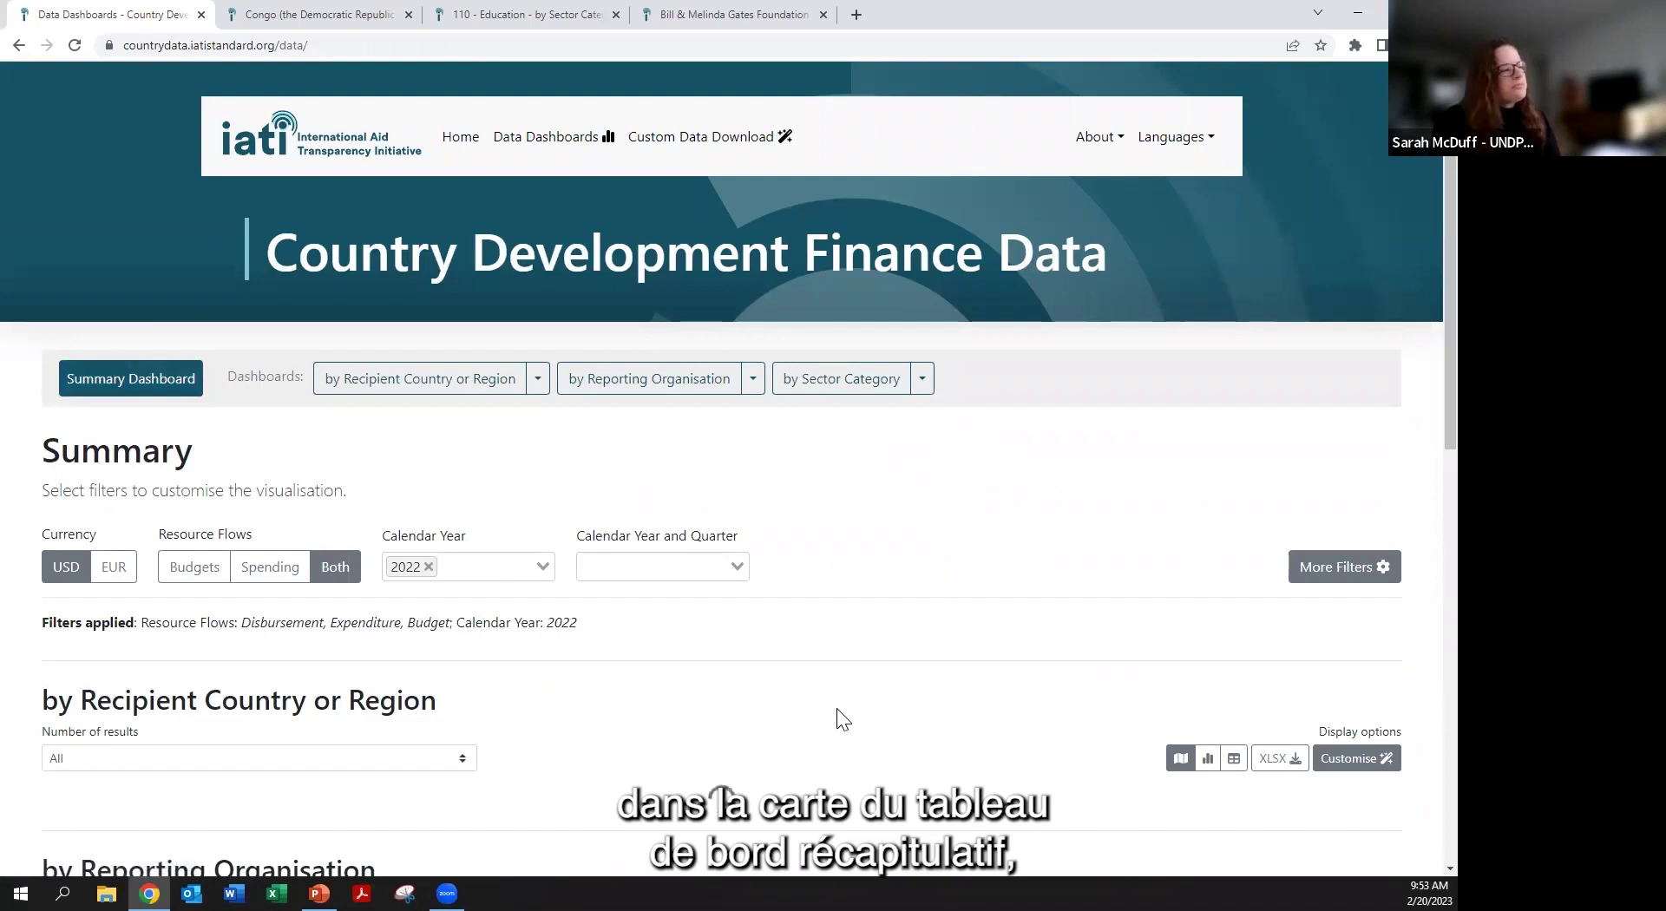
pyautogui.scroll(-1, 827, 718)
pyautogui.scroll(-3, 826, 718)
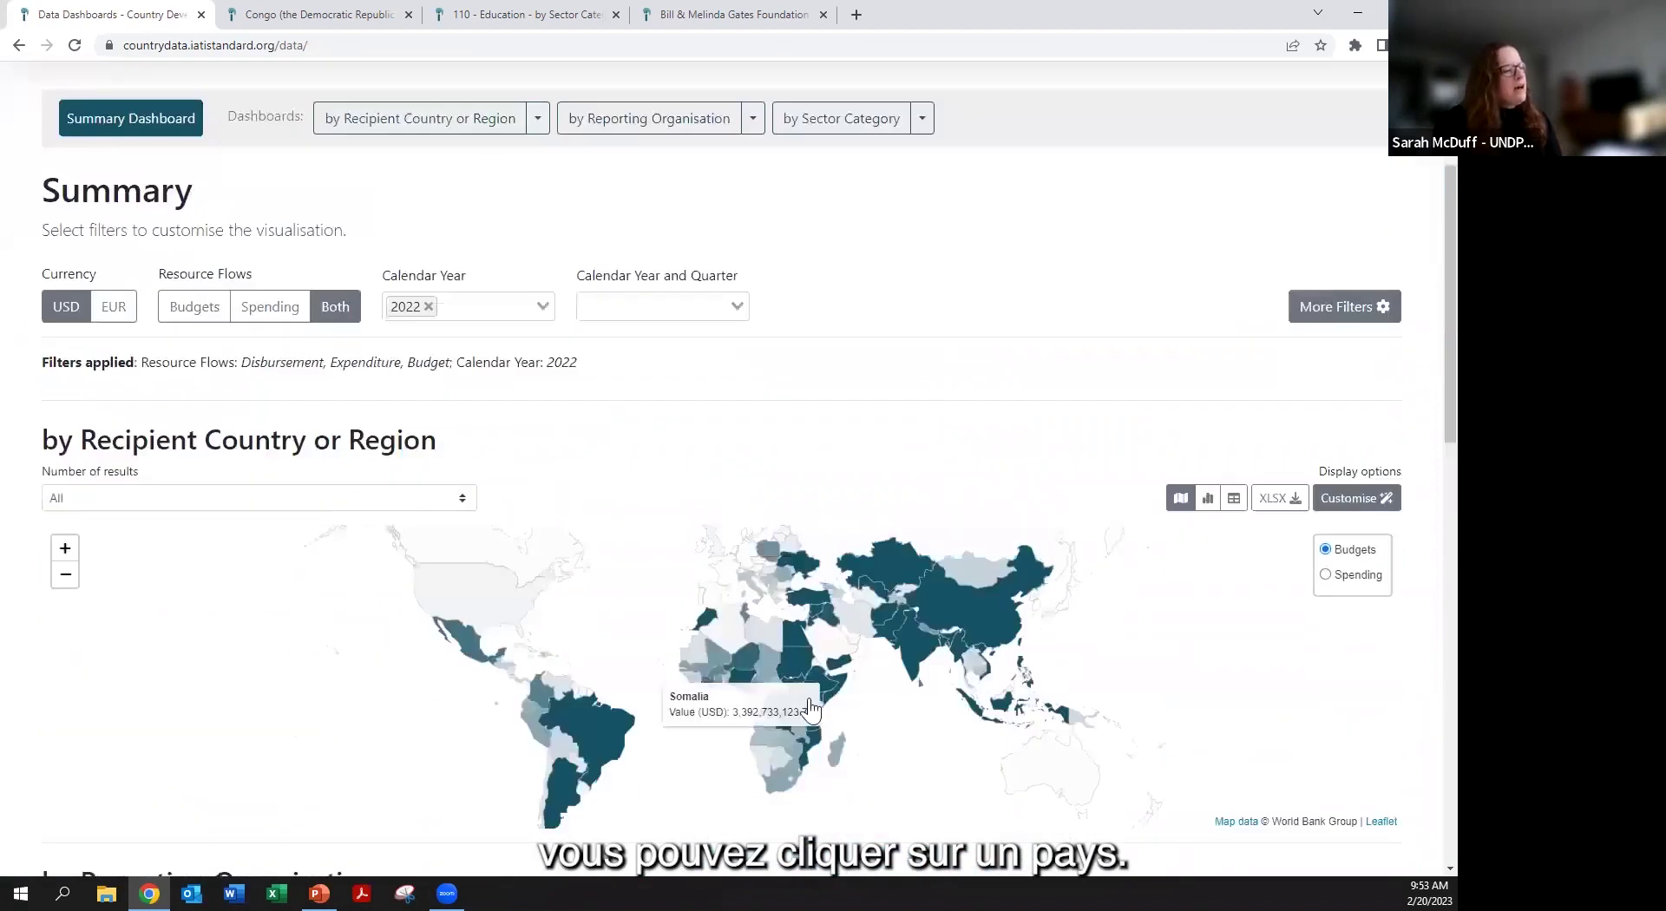
pyautogui.click(794, 665)
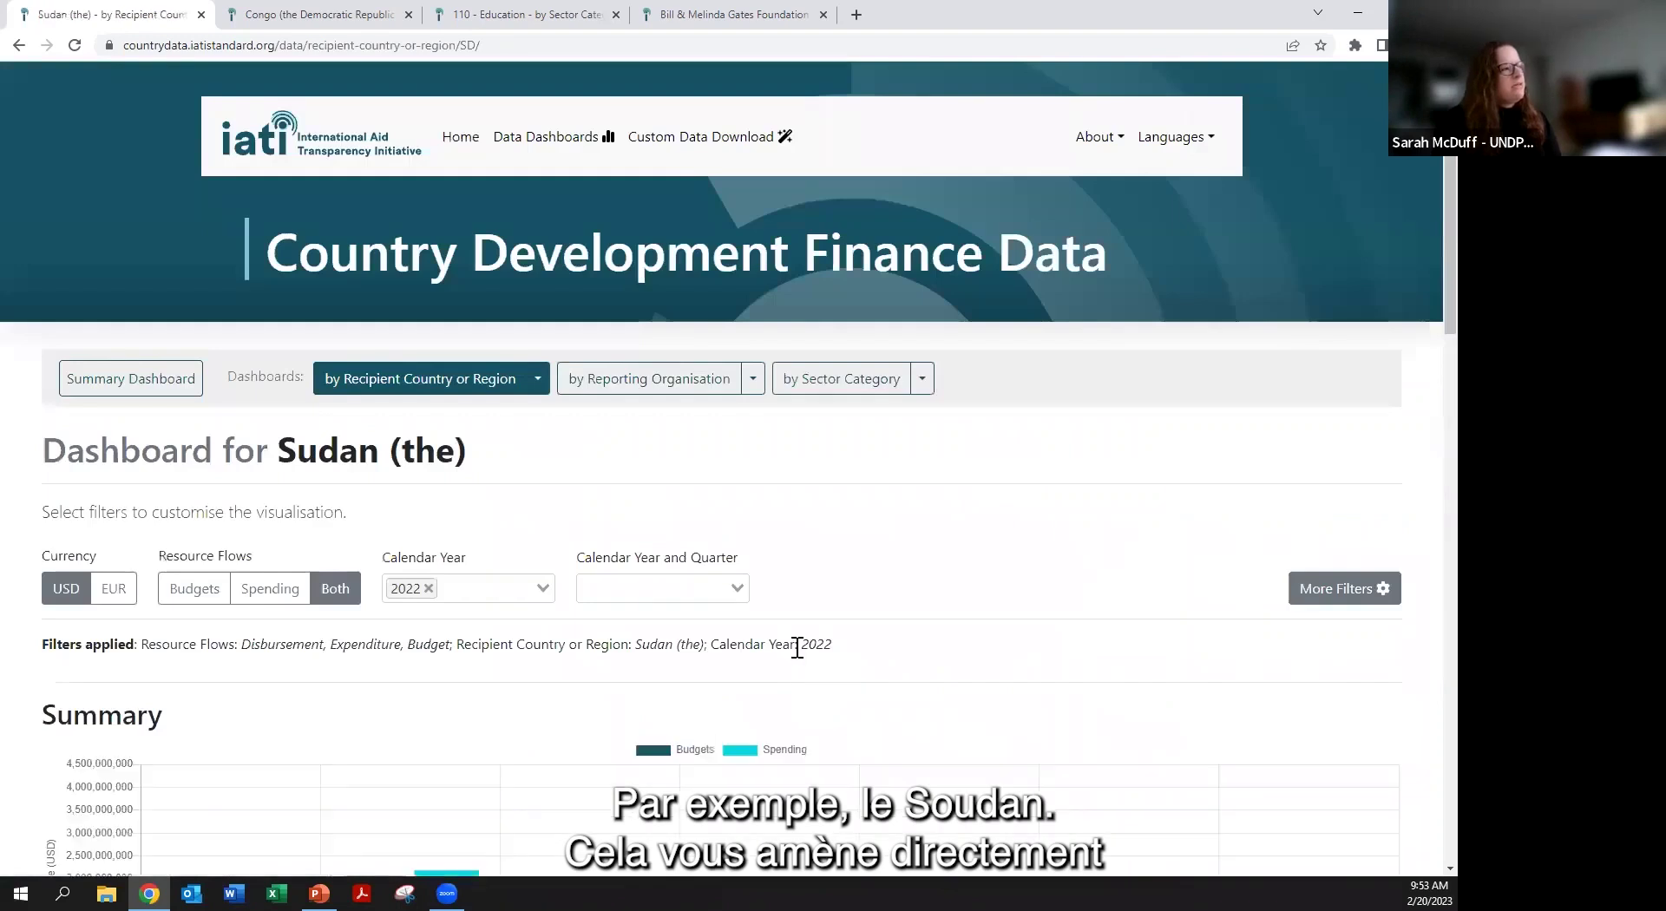
# - Examine Sudan's applied filters, the summary of budgets and spending by year, and the reporting organisation and sector category charts
pyautogui.scroll(-3, 786, 694)
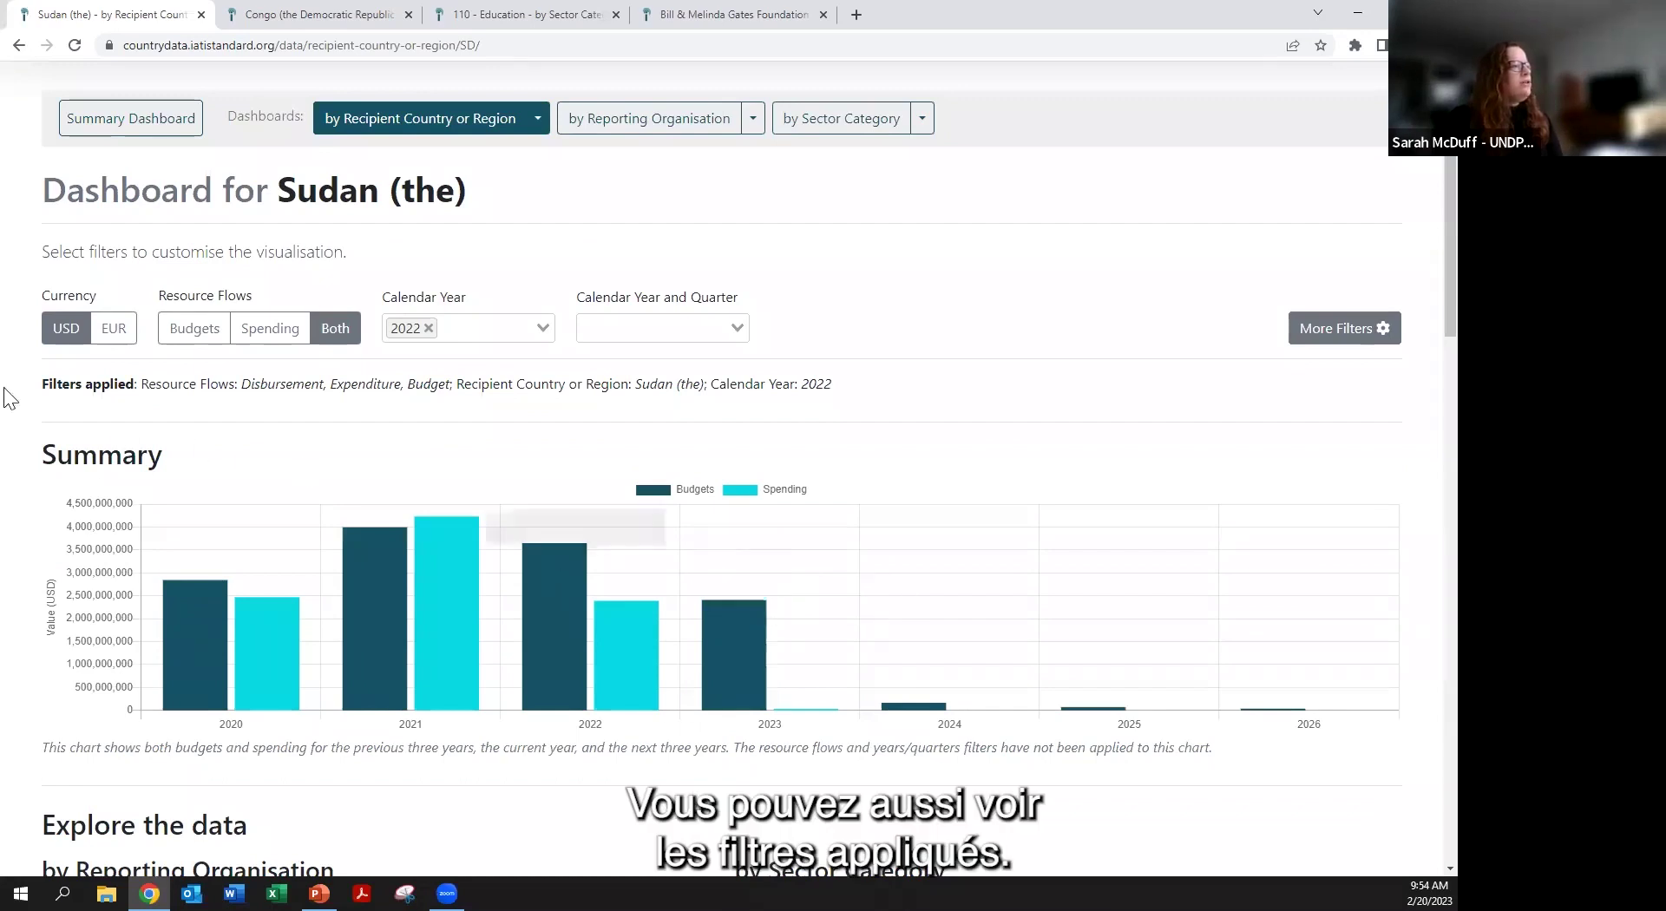
pyautogui.moveTo(104, 394); pyautogui.dragTo(749, 415)
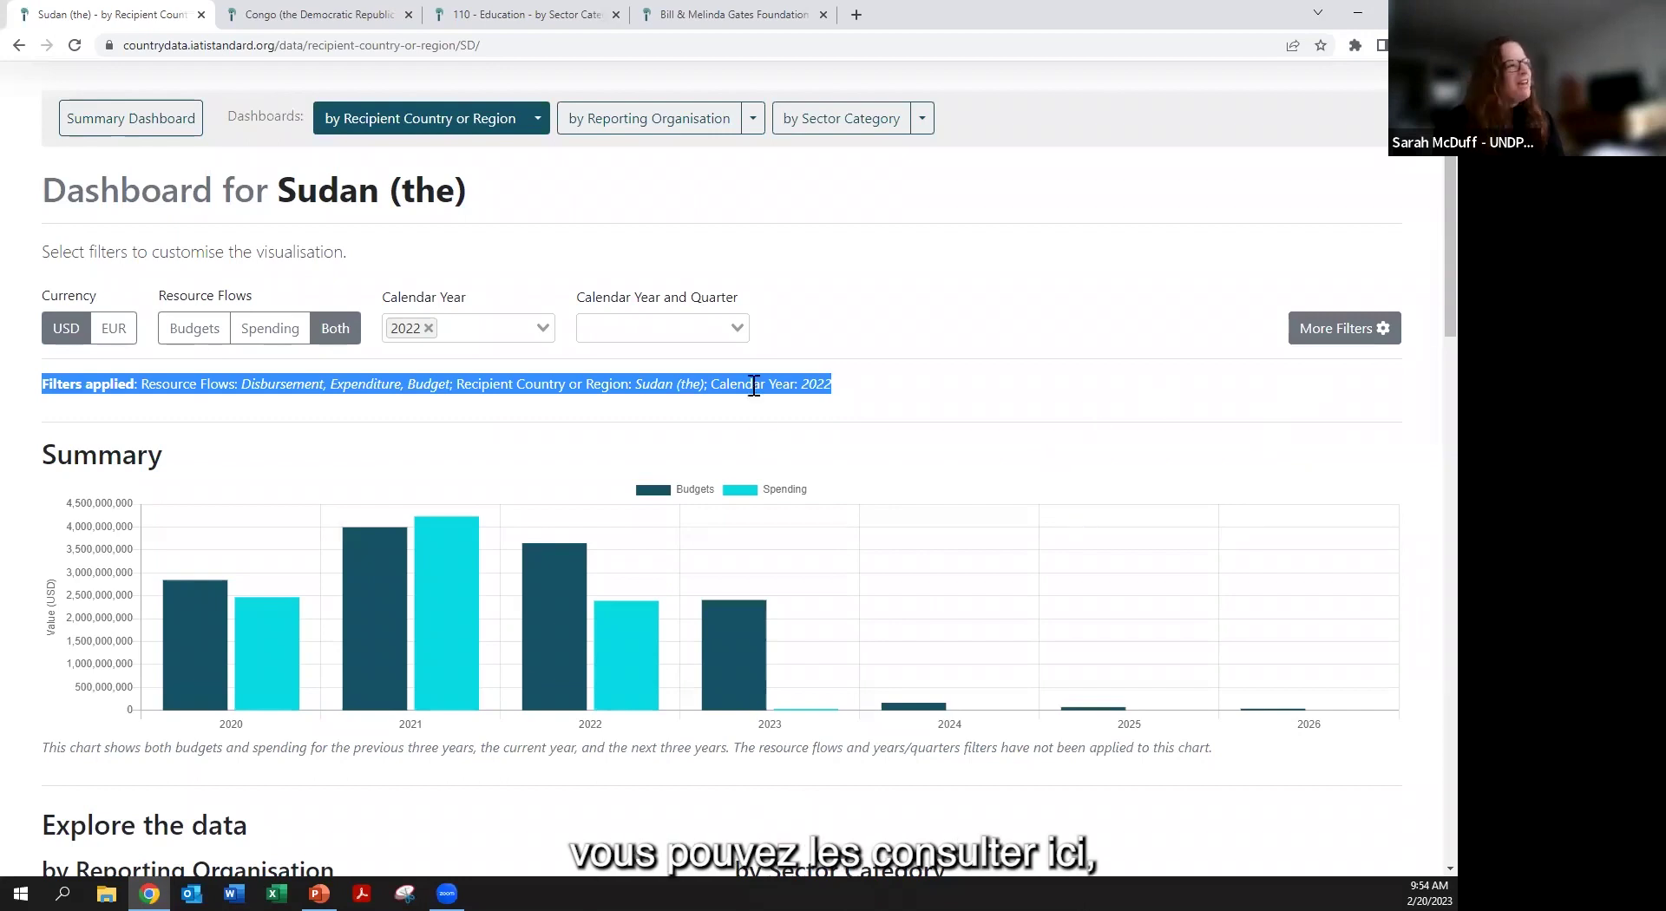
pyautogui.click(900, 406)
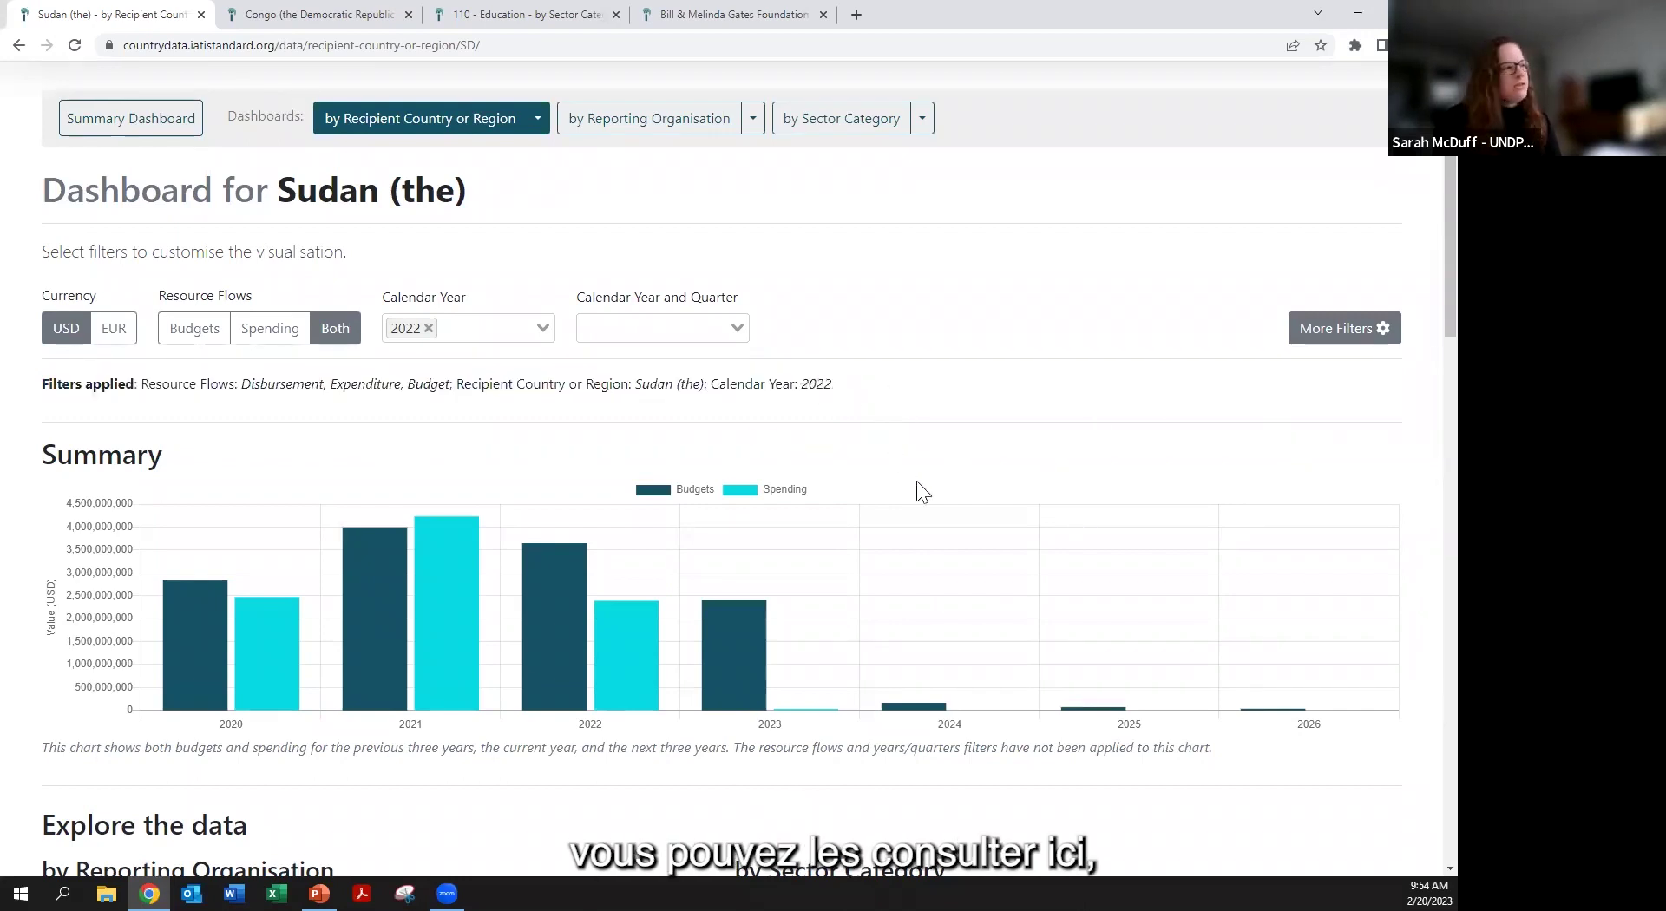
pyautogui.scroll(-1, 916, 481)
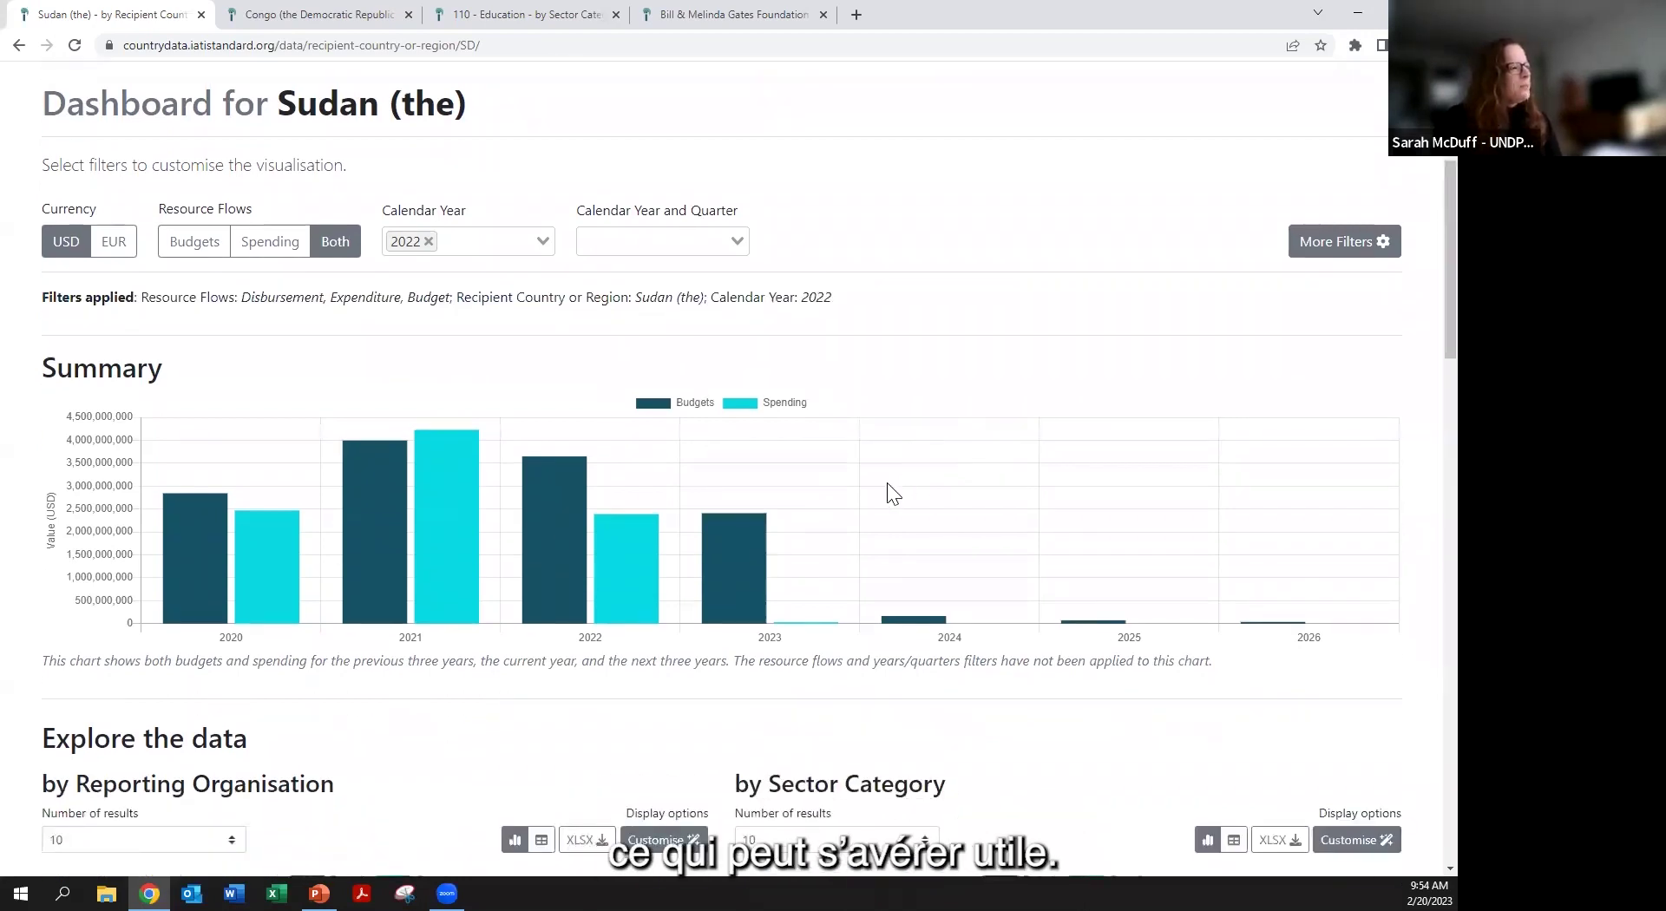
pyautogui.scroll(-2, 885, 486)
pyautogui.scroll(3, 877, 484)
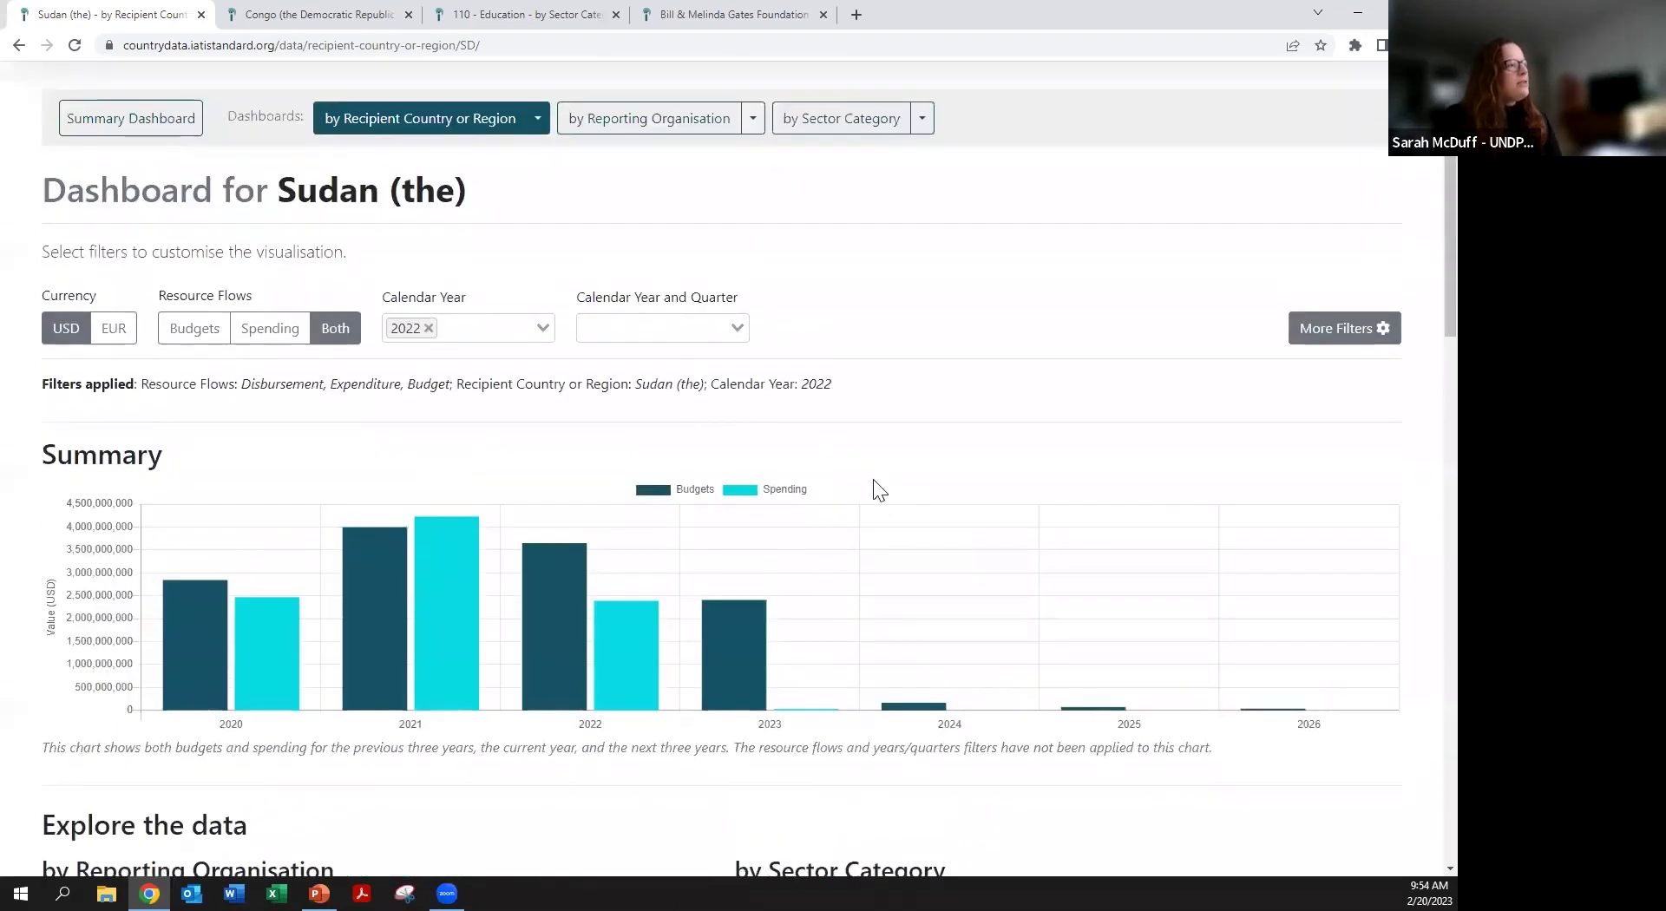
pyautogui.scroll(-5, 753, 447)
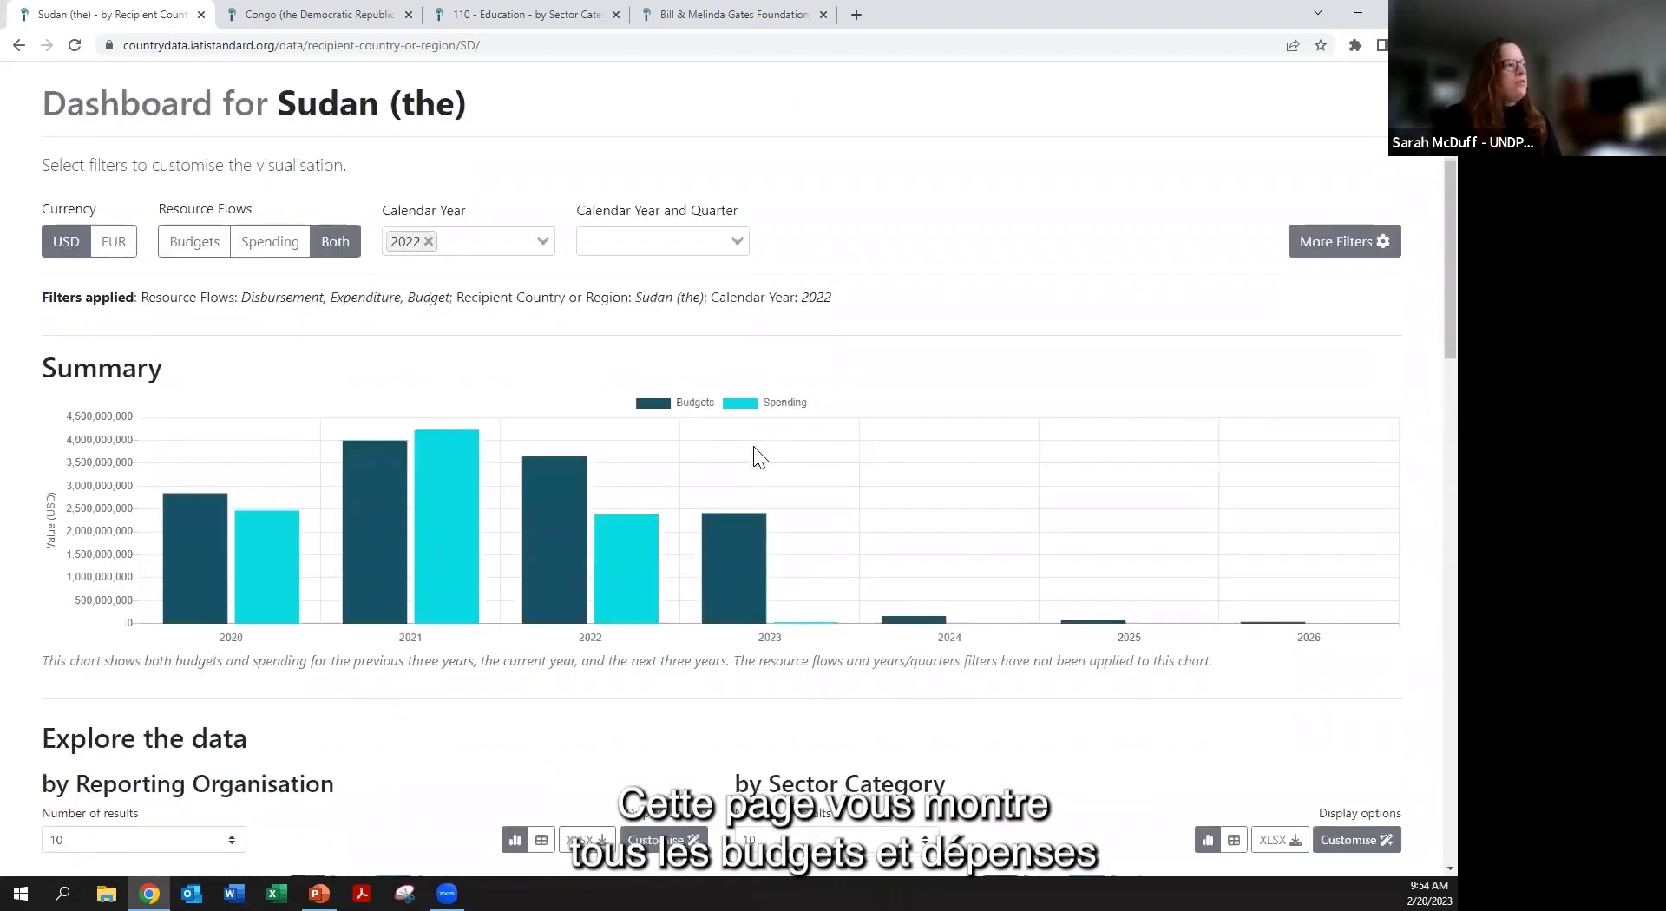
pyautogui.scroll(-2, 752, 448)
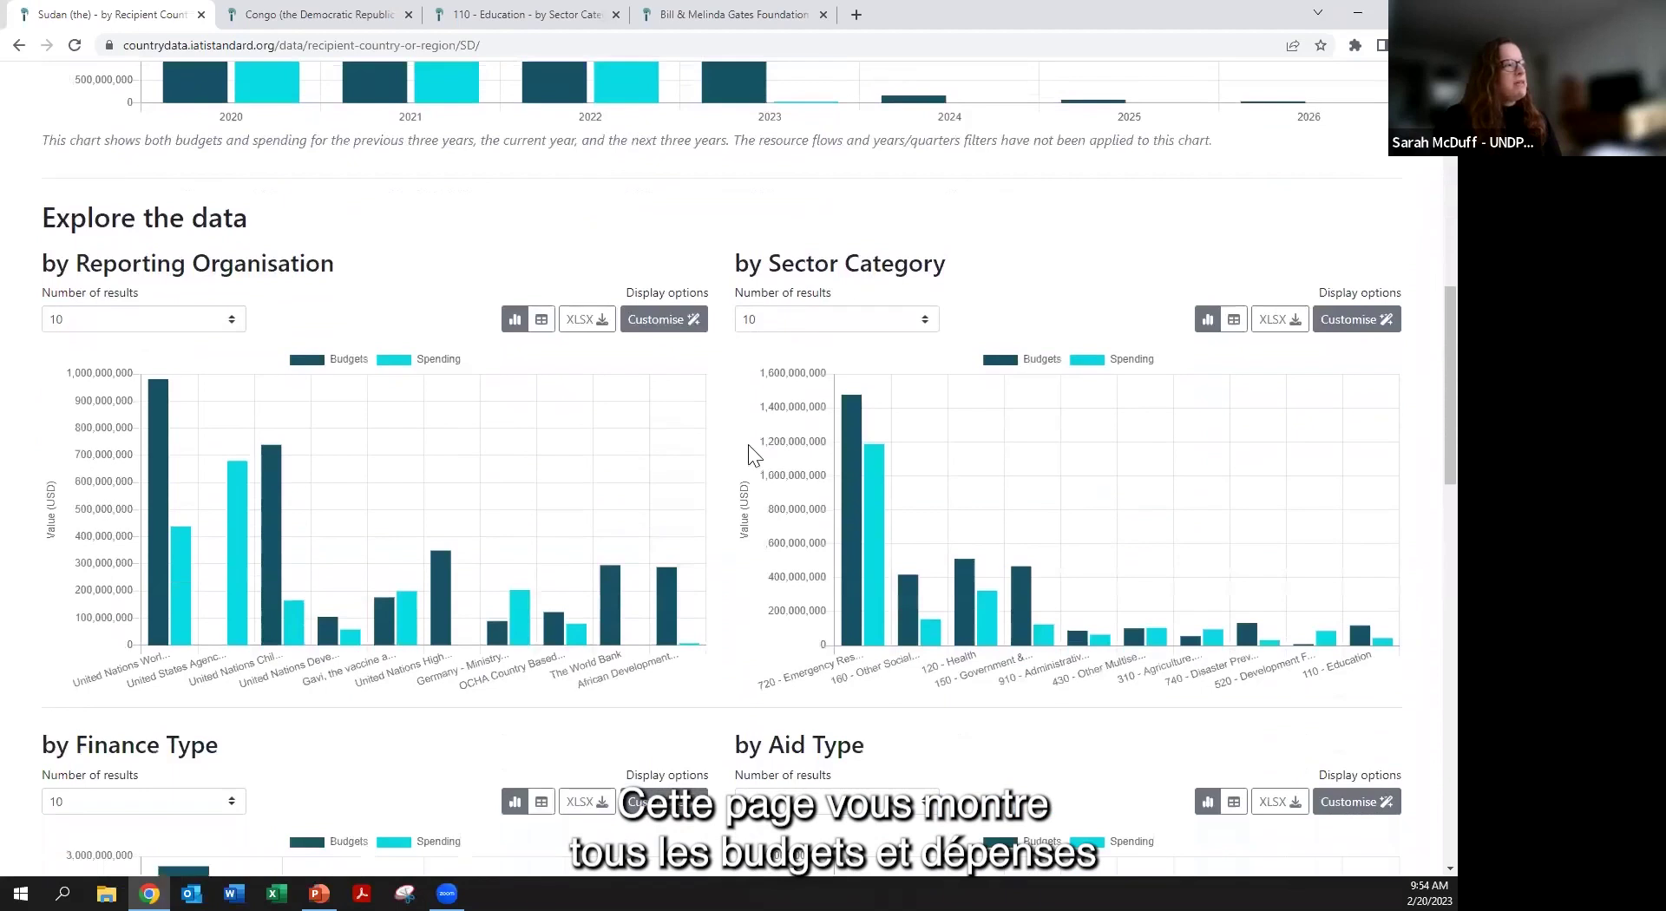
pyautogui.scroll(-1, 746, 444)
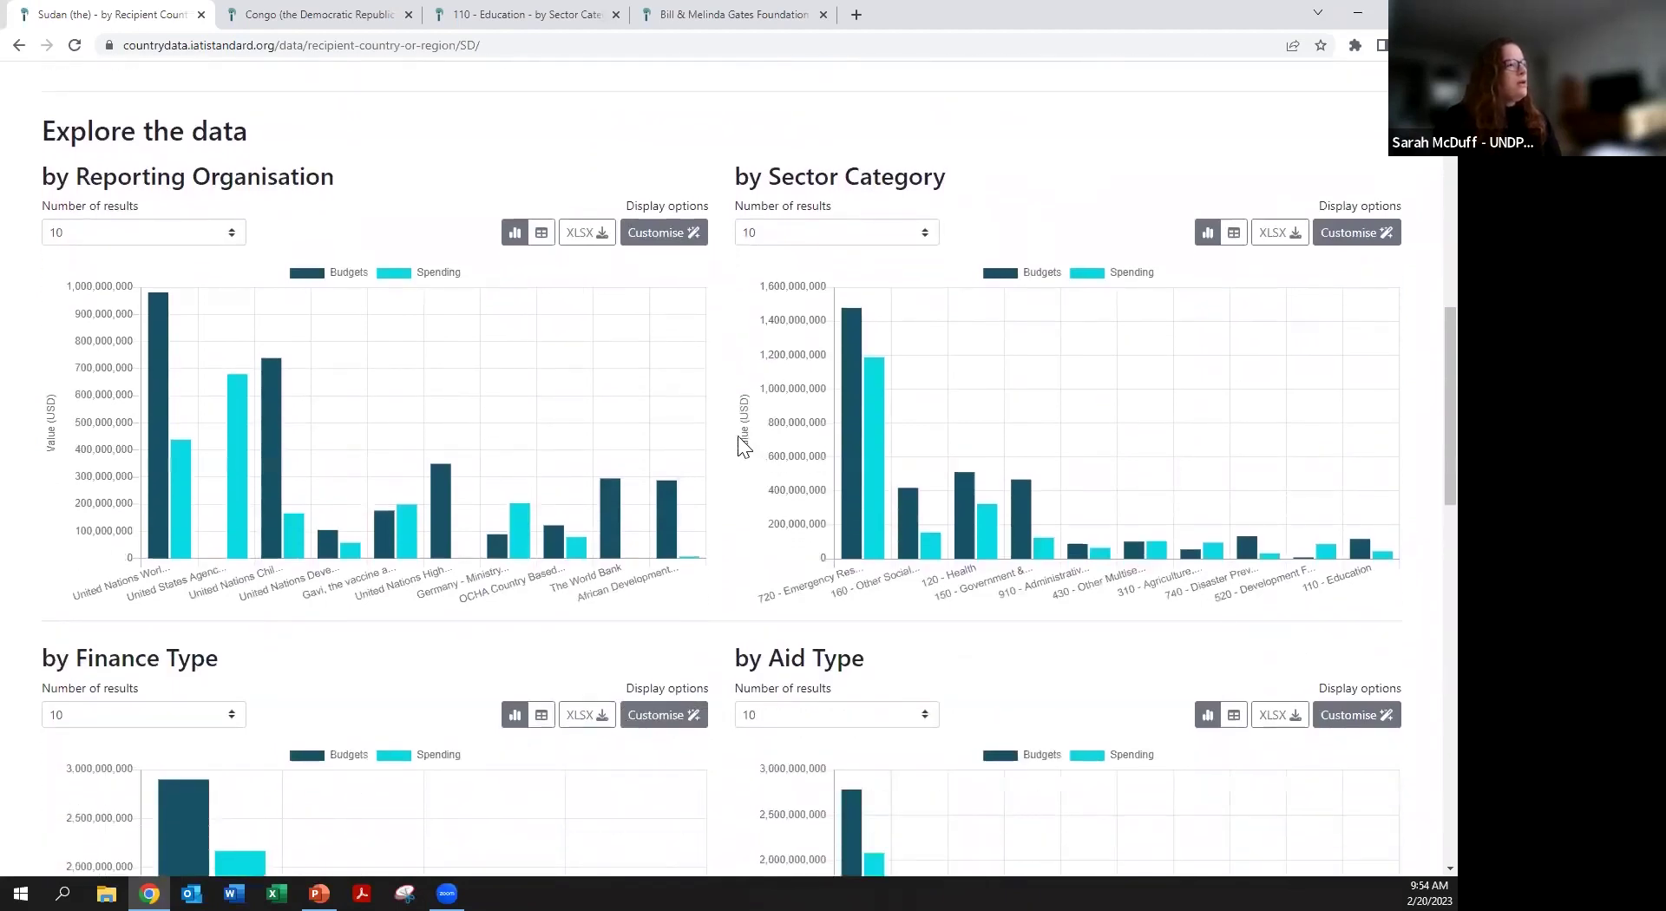
# - Filter the Sudan dashboard by the reporting organisation African Development Bank and close the filters
pyautogui.scroll(9, 739, 441)
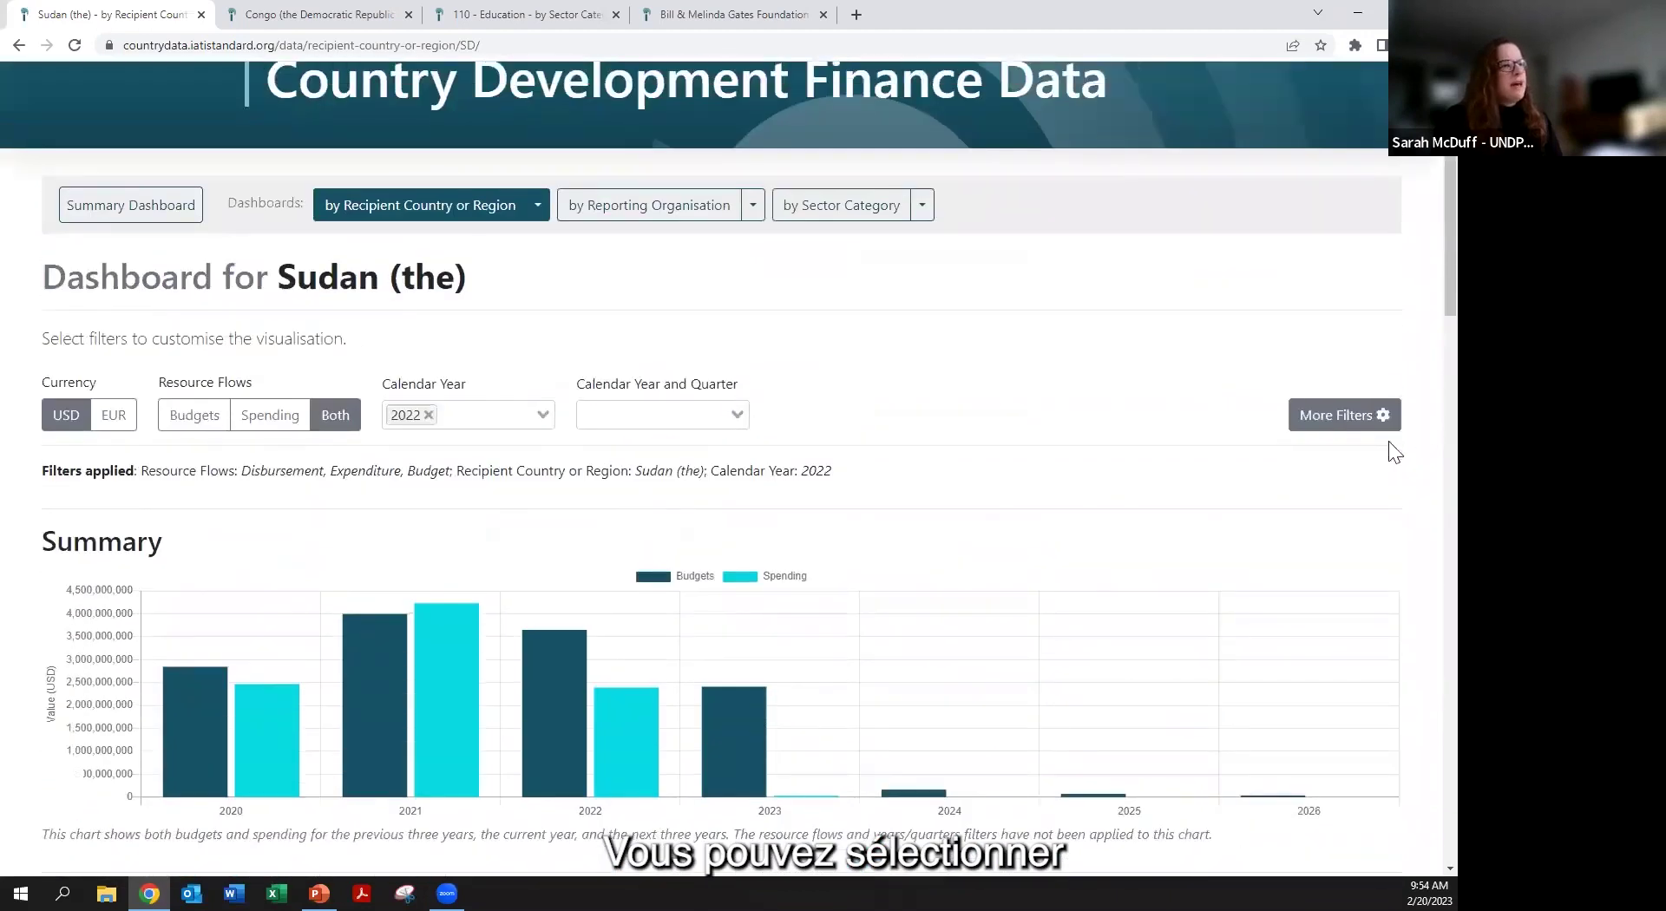
pyautogui.click(1379, 426)
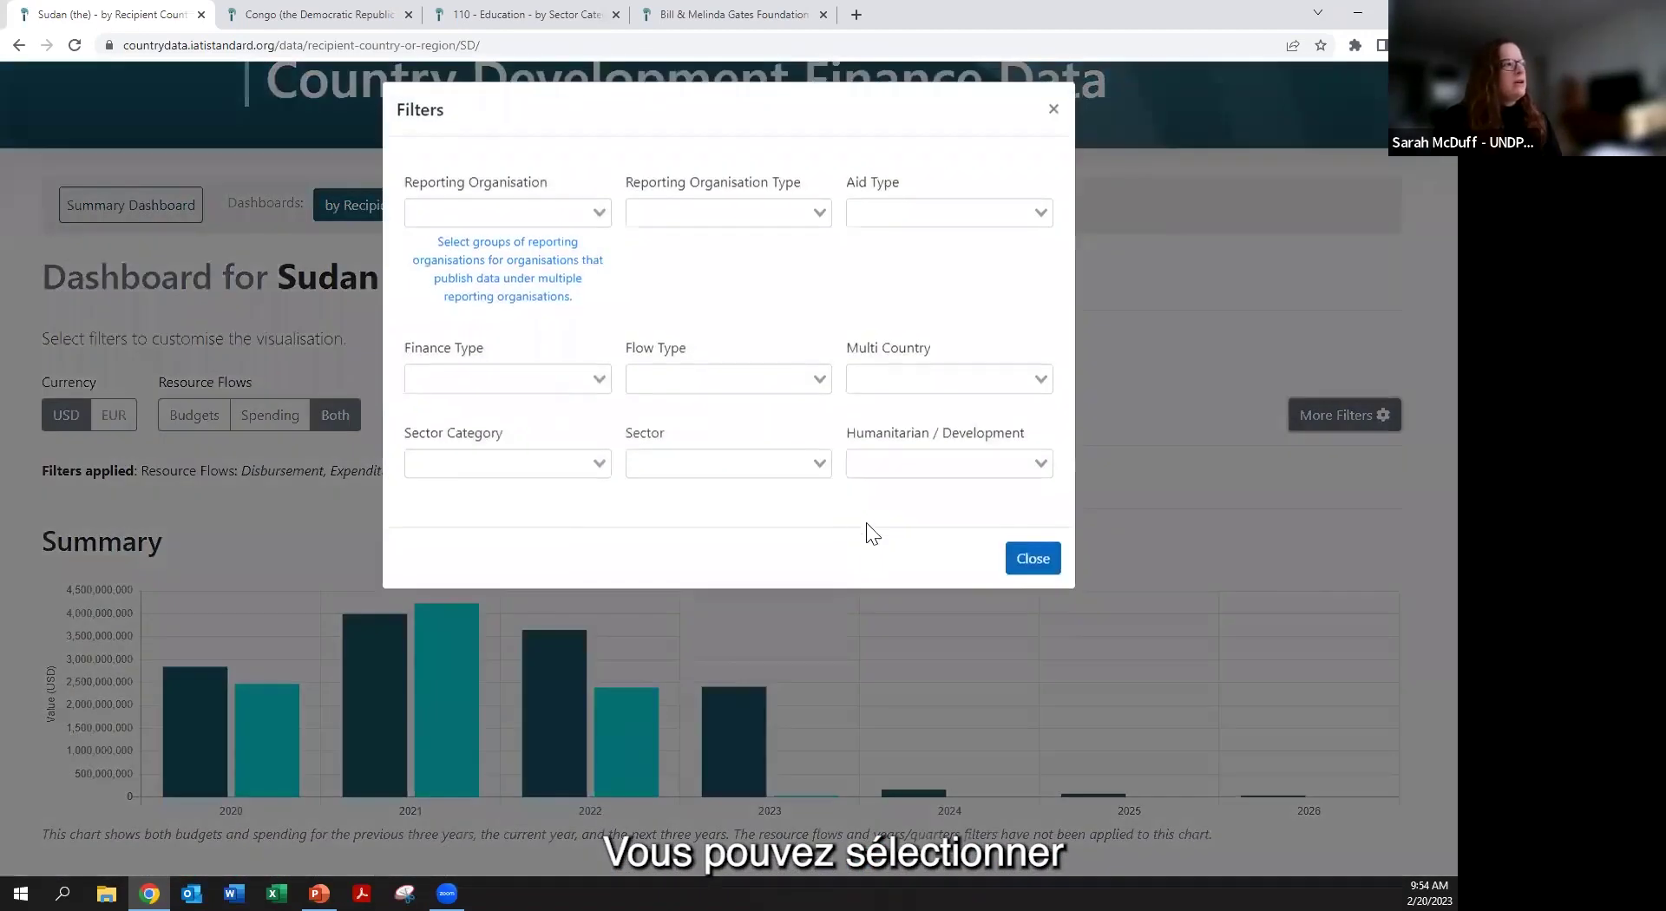
pyautogui.click(599, 223)
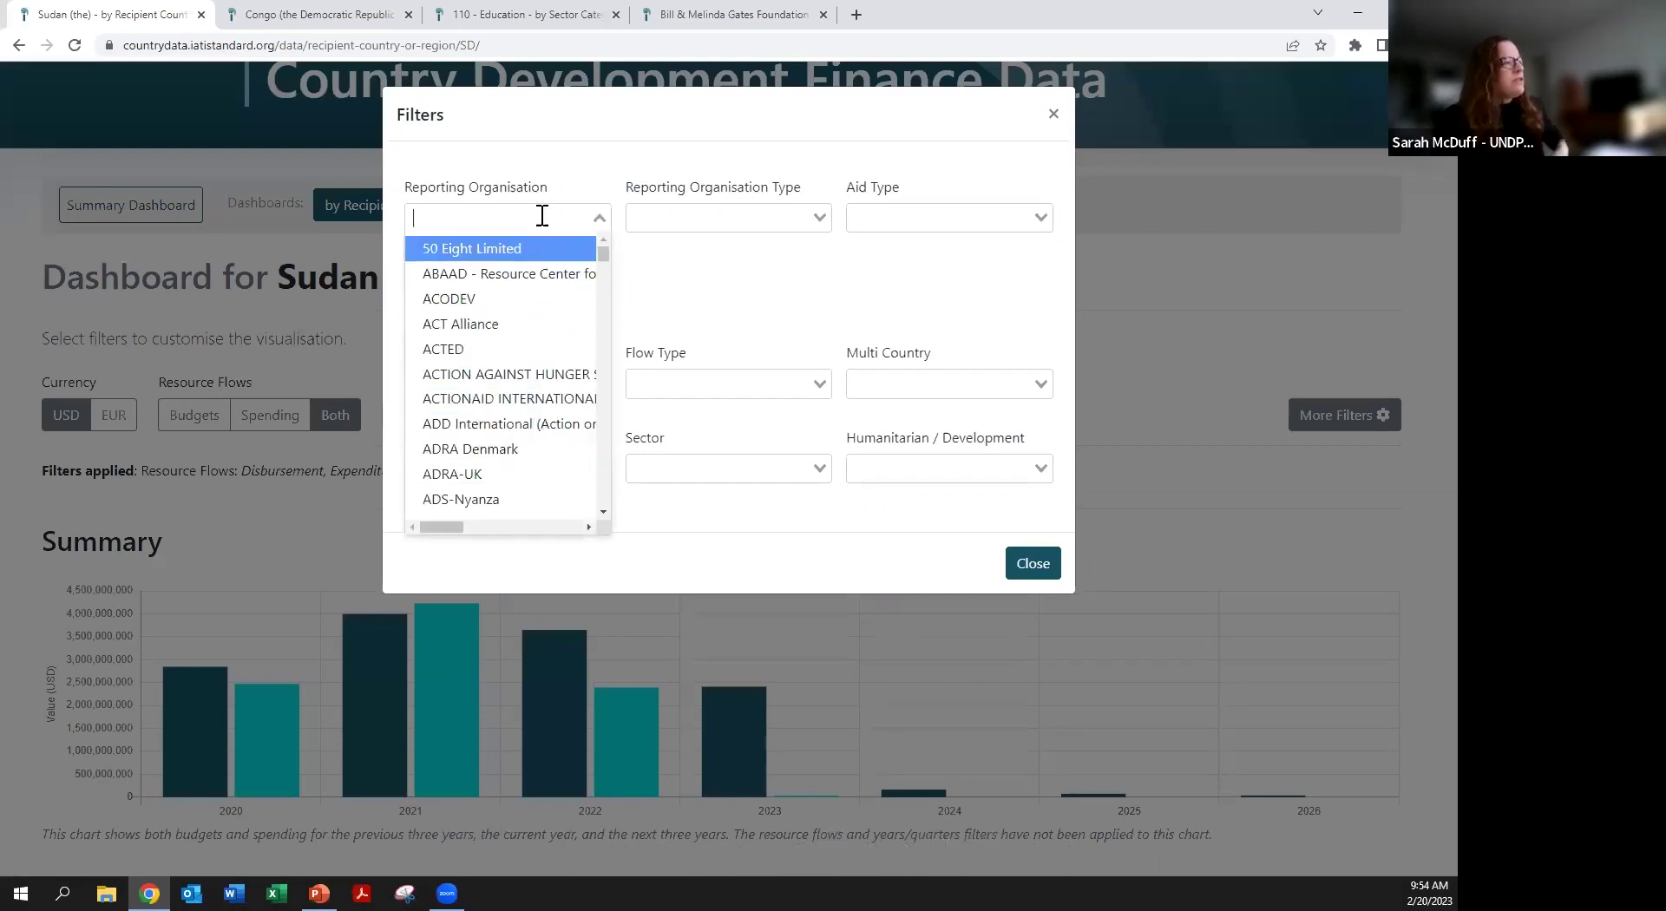
pyautogui.write('afric')
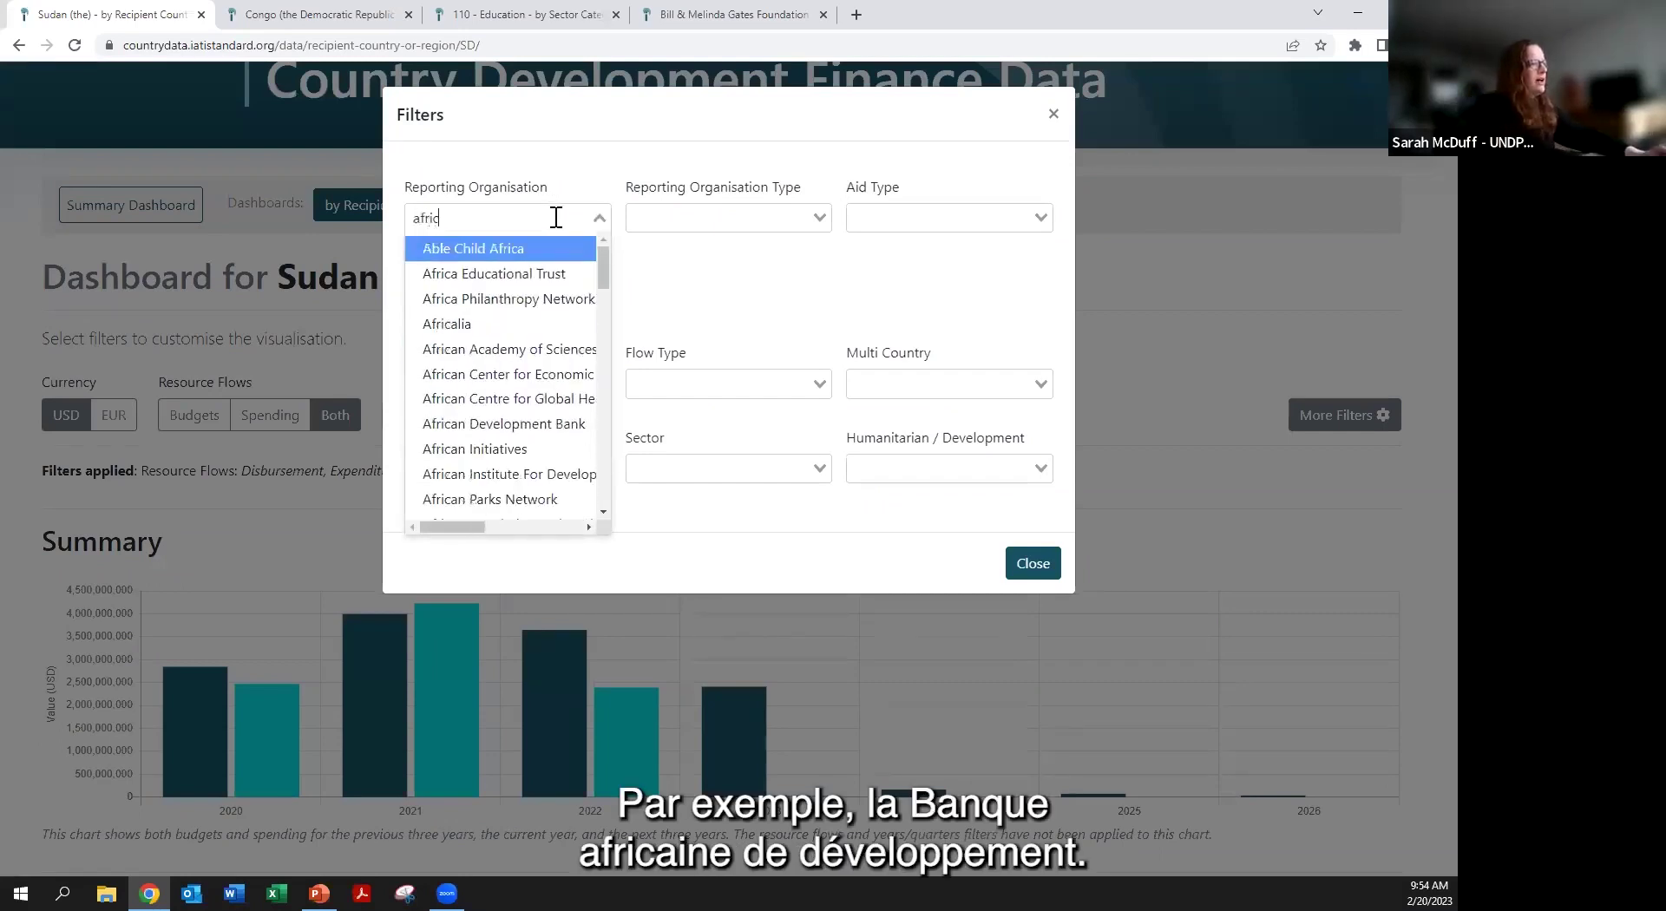
pyautogui.write('an de')
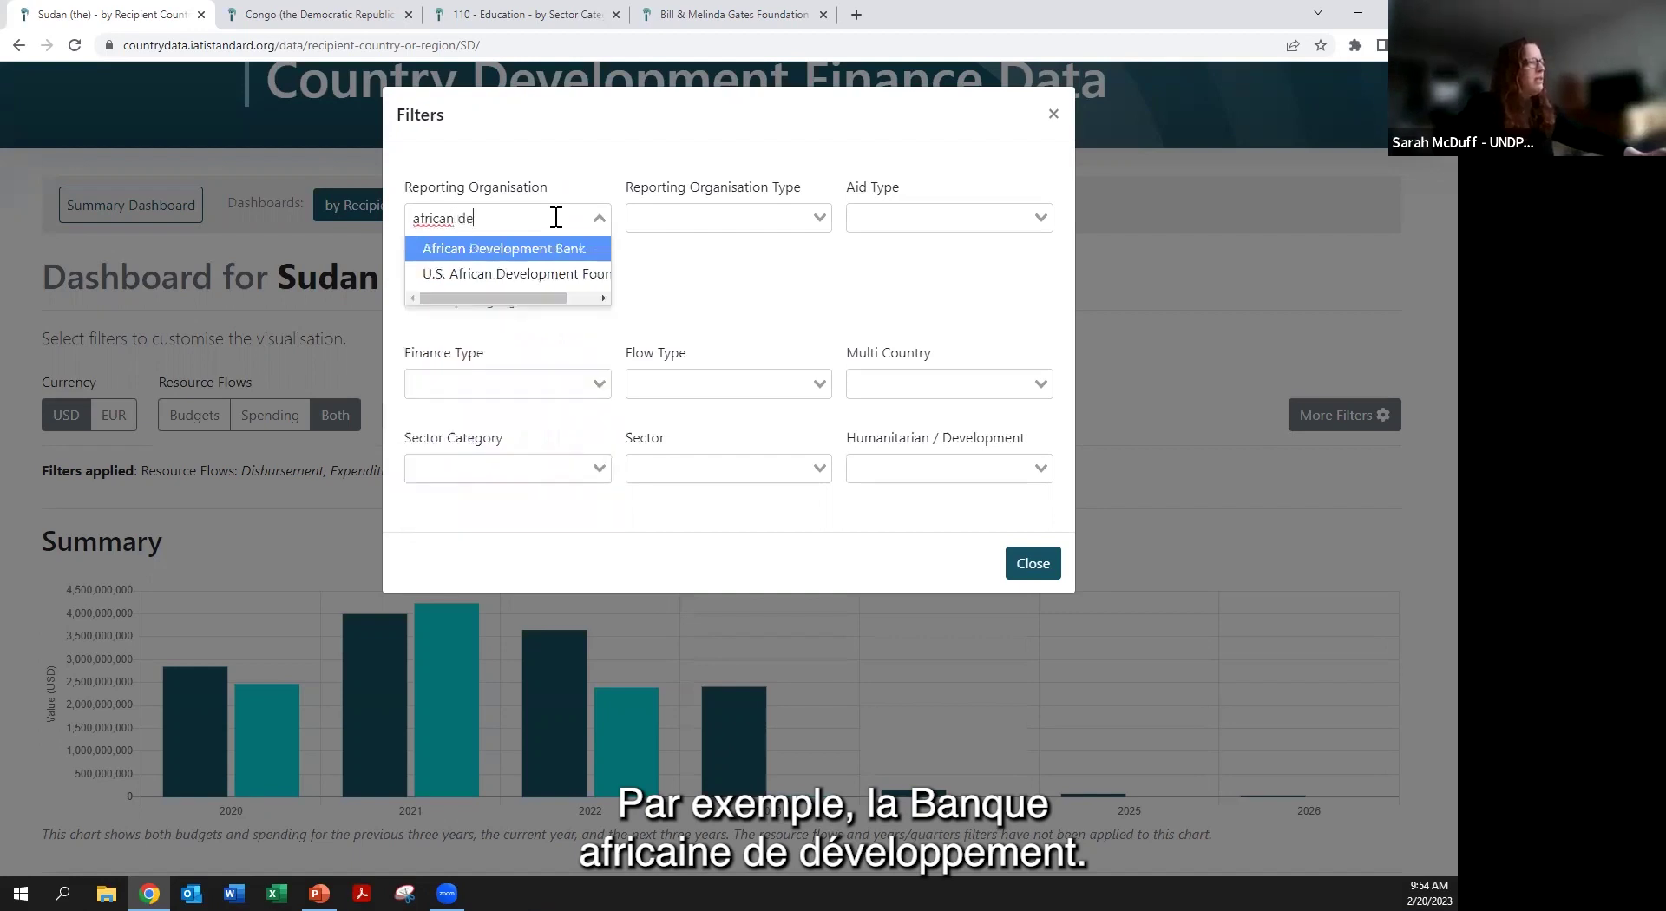
pyautogui.click(556, 249)
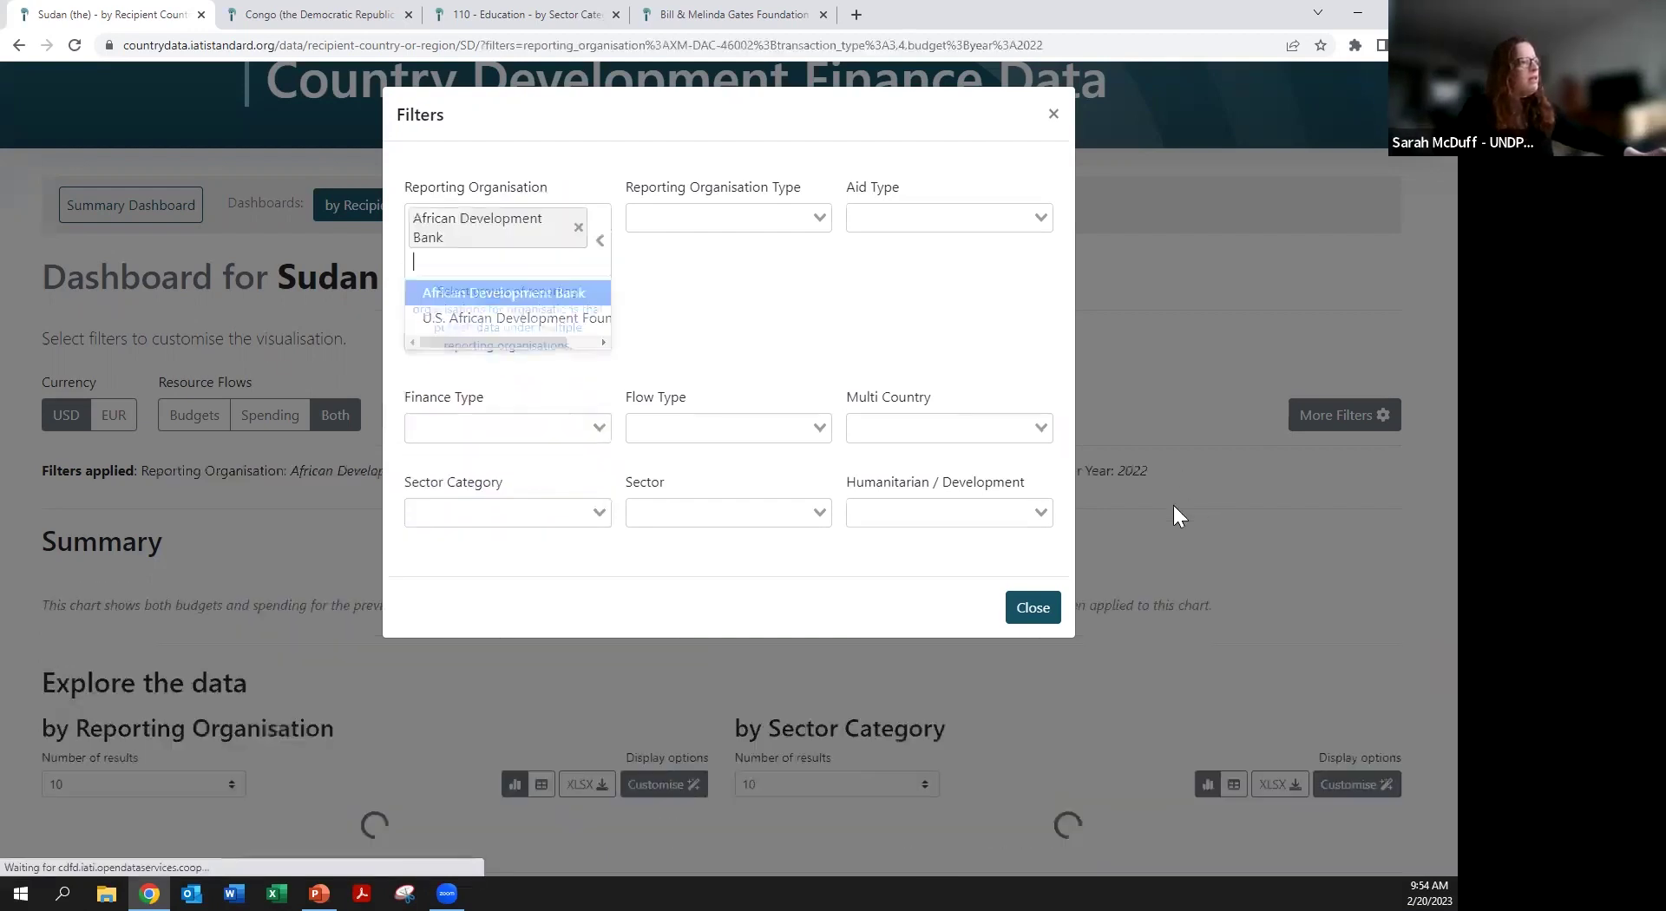
pyautogui.click(1036, 606)
# - Examine the filtered charts by reporting organisation, sector category, finance type, aid type, organisation type and humanitarian / development, plus the activity table
pyautogui.scroll(-9, 1258, 590)
pyautogui.moveTo(253, 406)
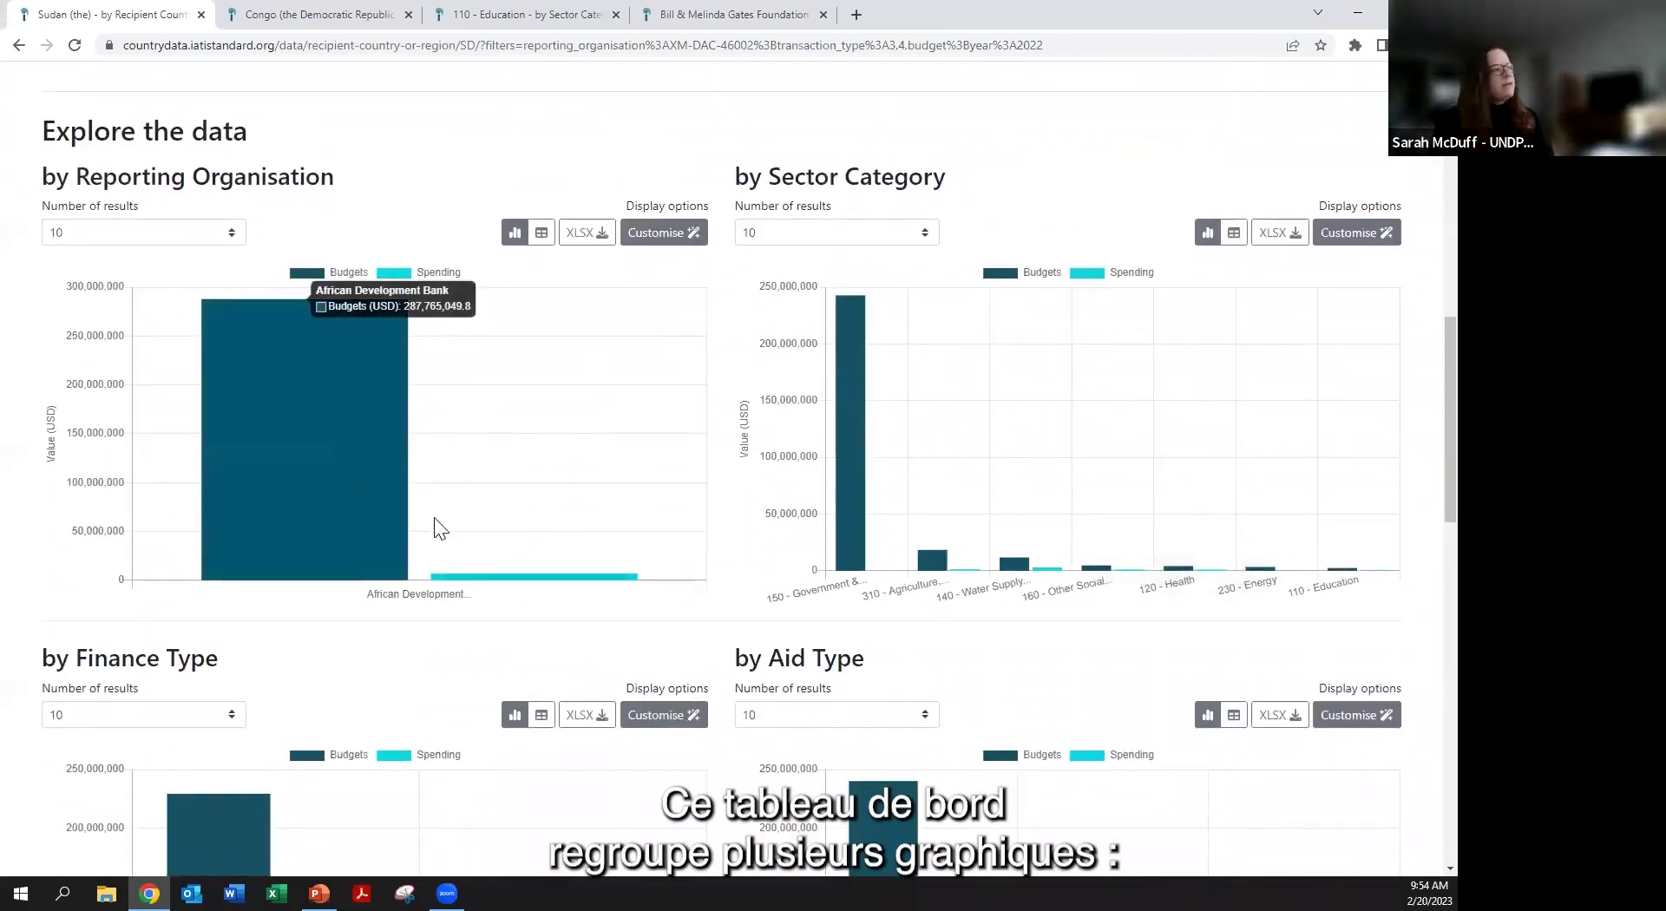
pyautogui.moveTo(504, 578)
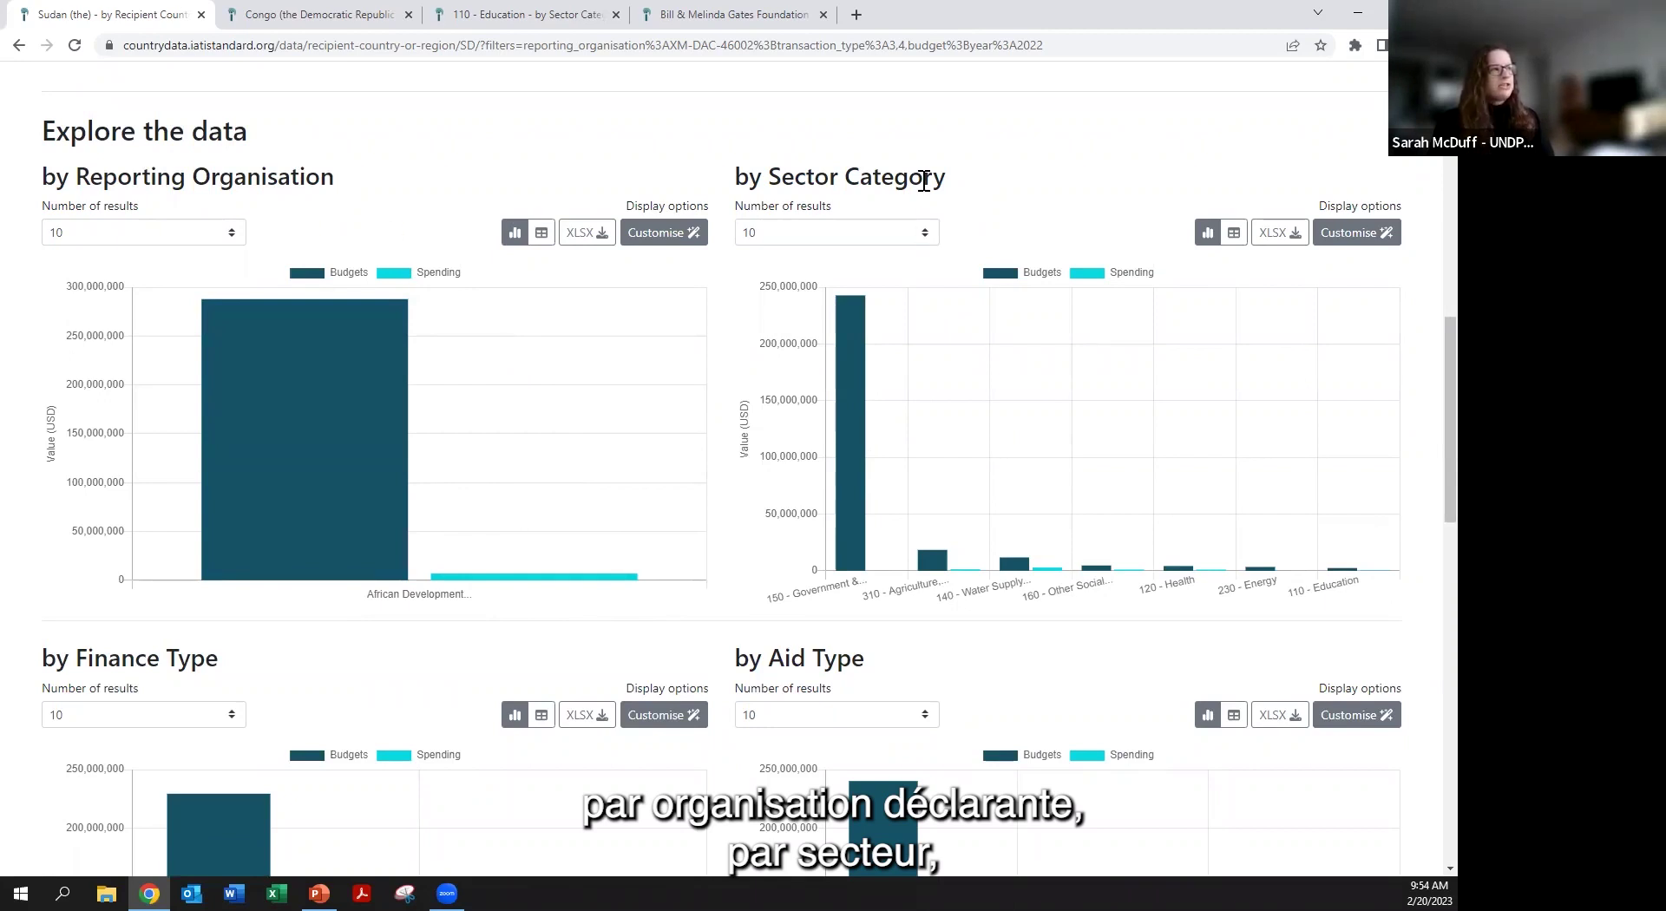
pyautogui.scroll(-5, 718, 495)
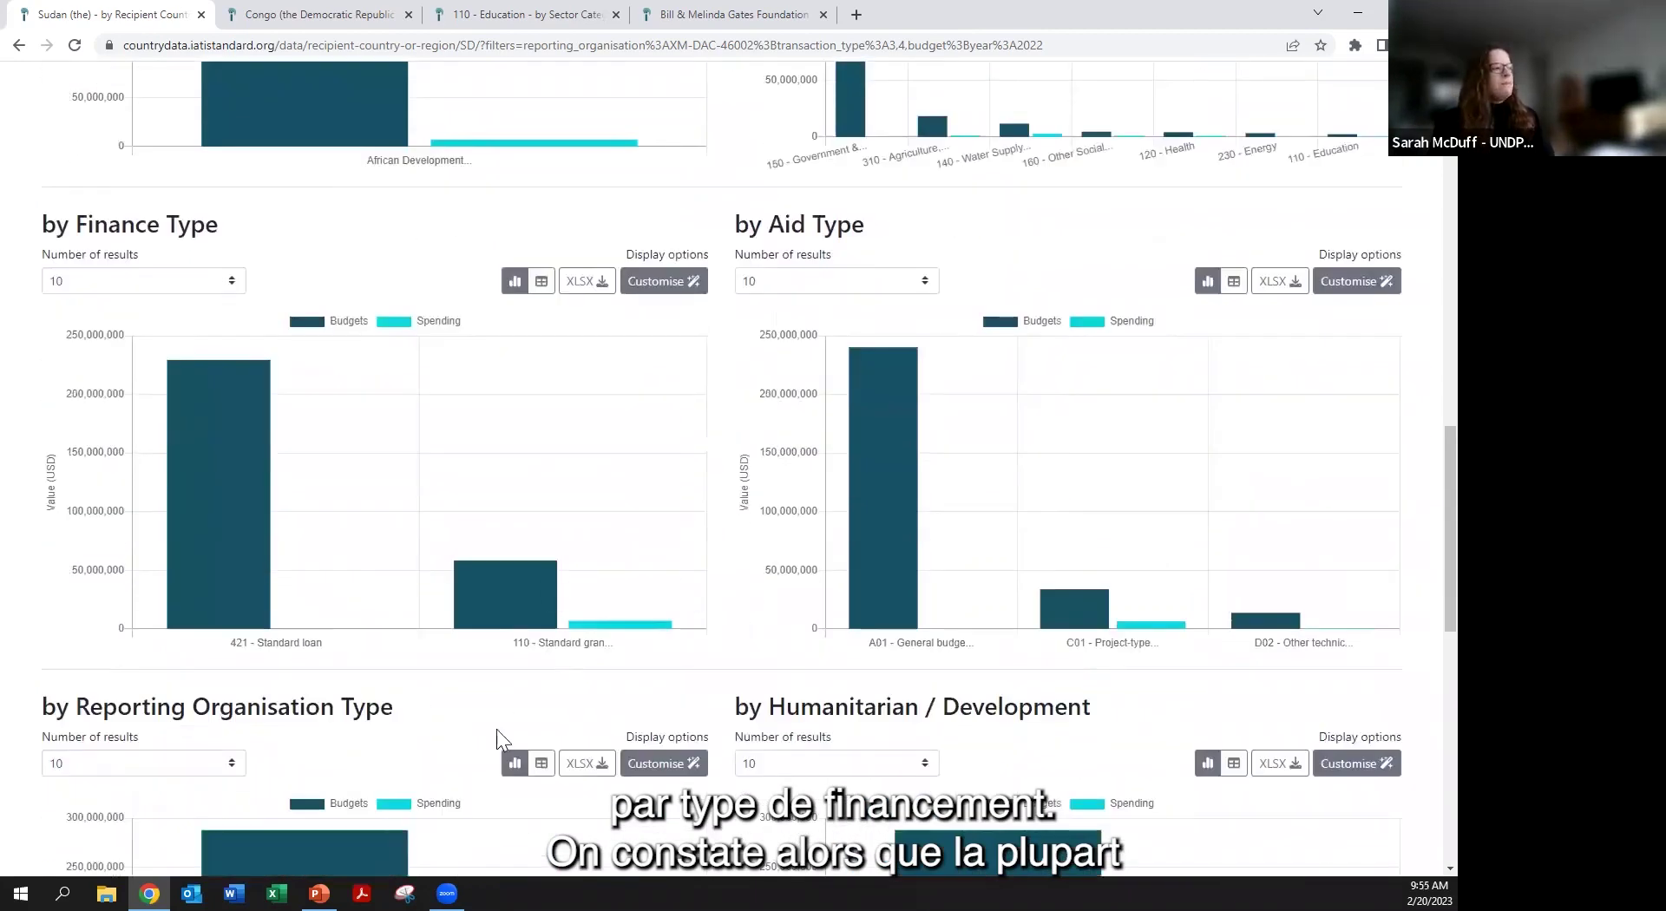
pyautogui.moveTo(241, 569)
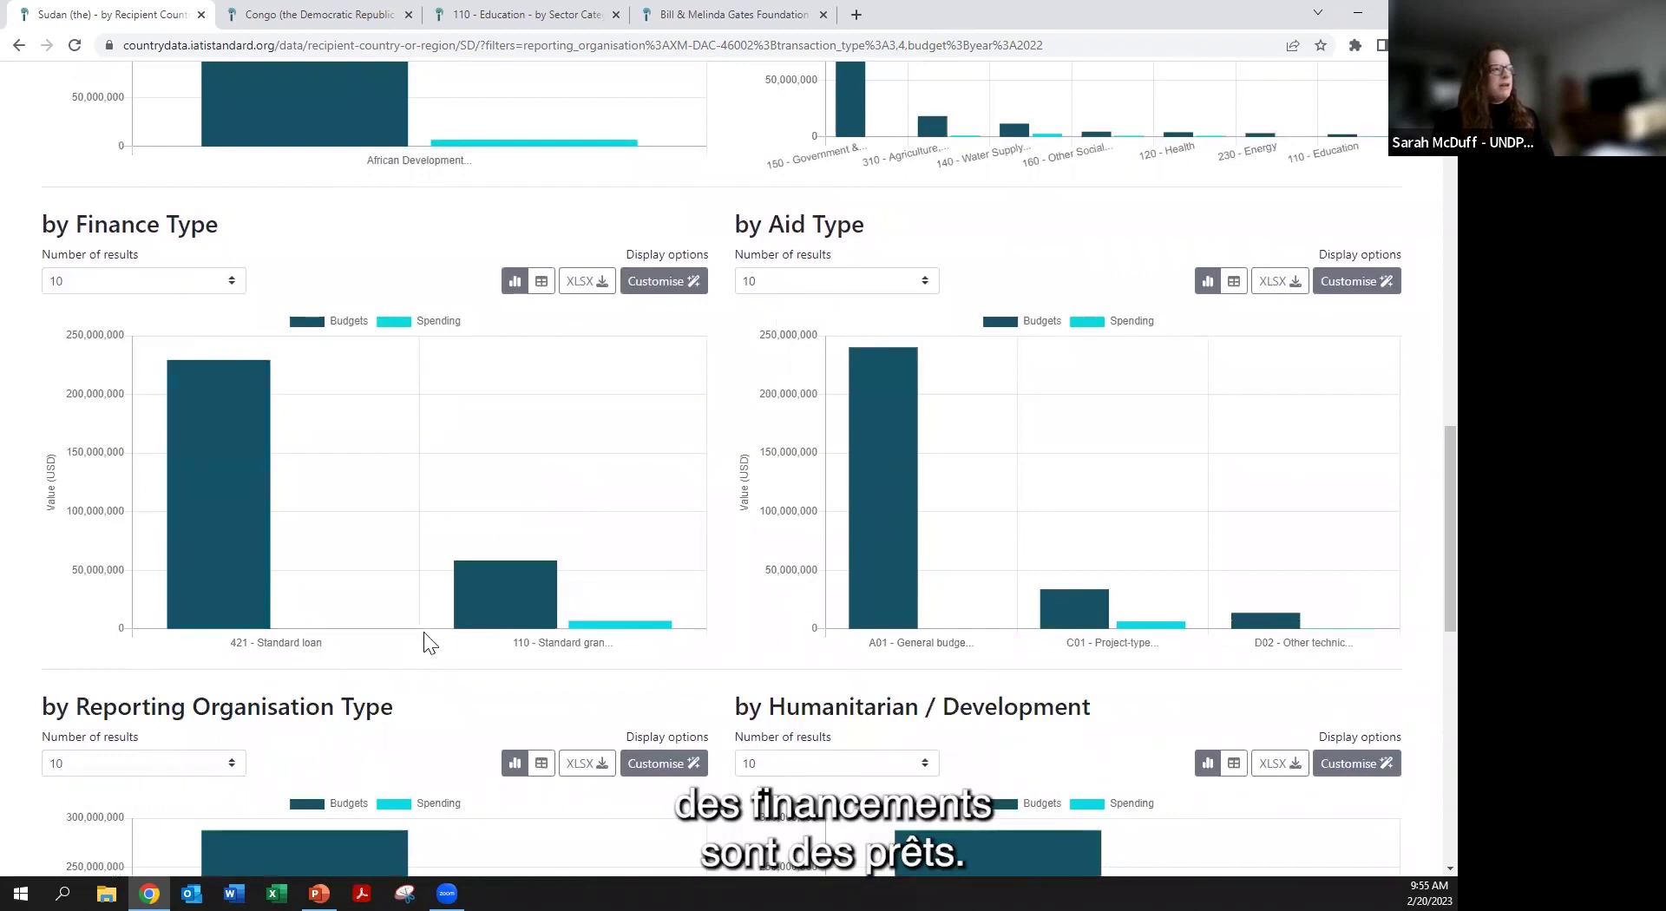
pyautogui.scroll(3, 427, 621)
pyautogui.scroll(-4, 427, 620)
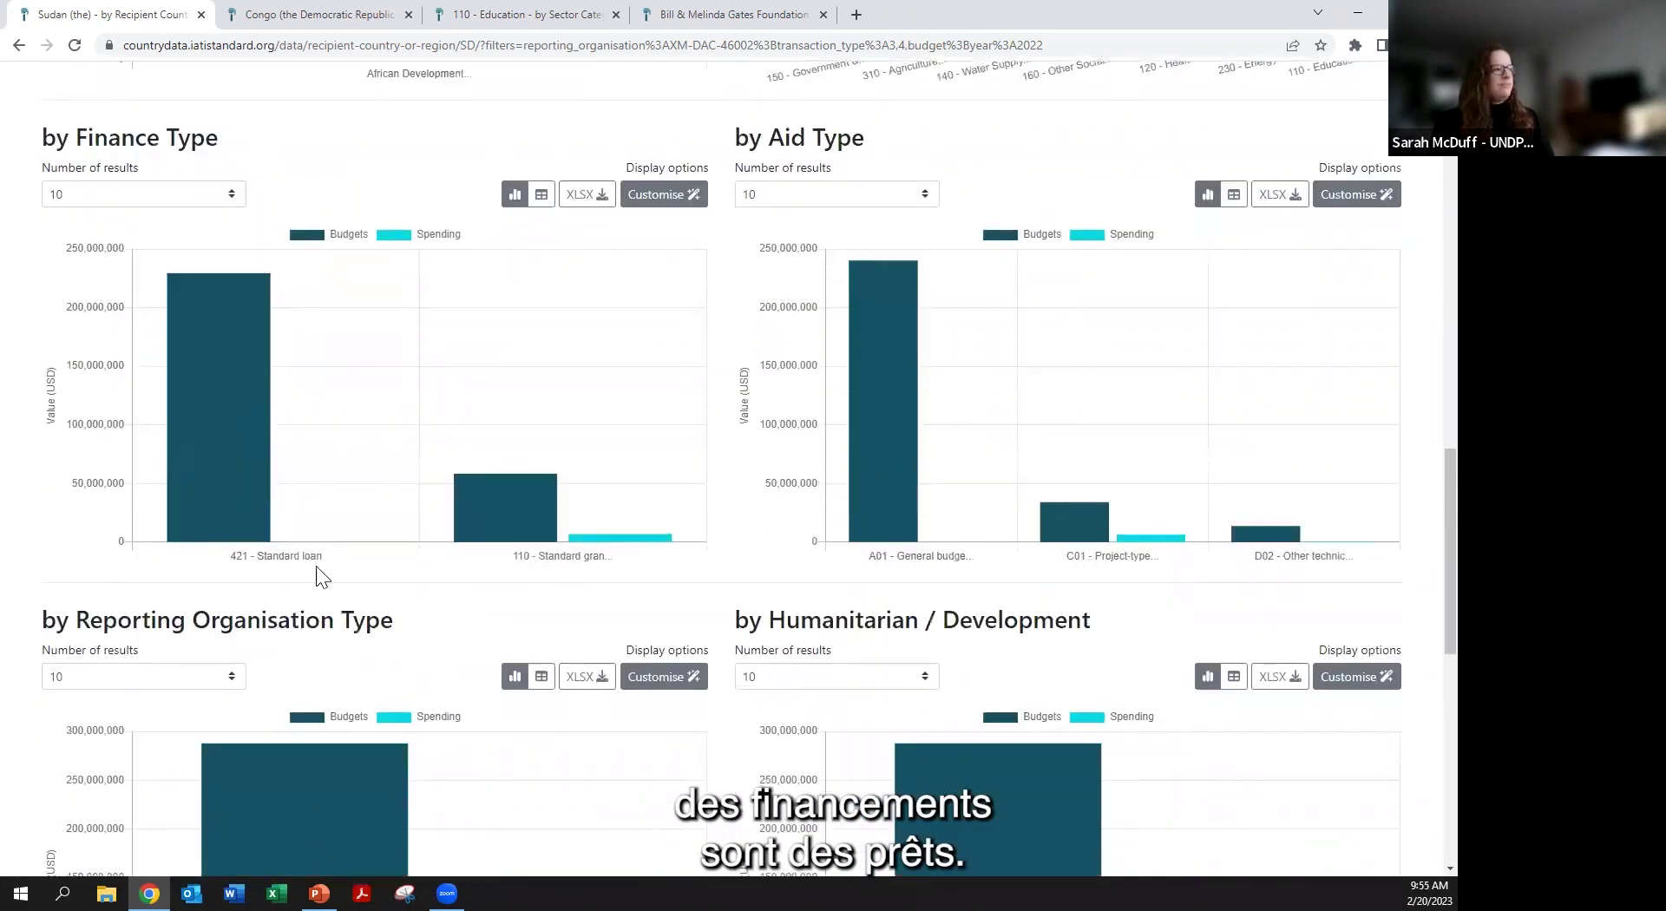
pyautogui.scroll(-1, 957, 449)
pyautogui.scroll(-4, 957, 449)
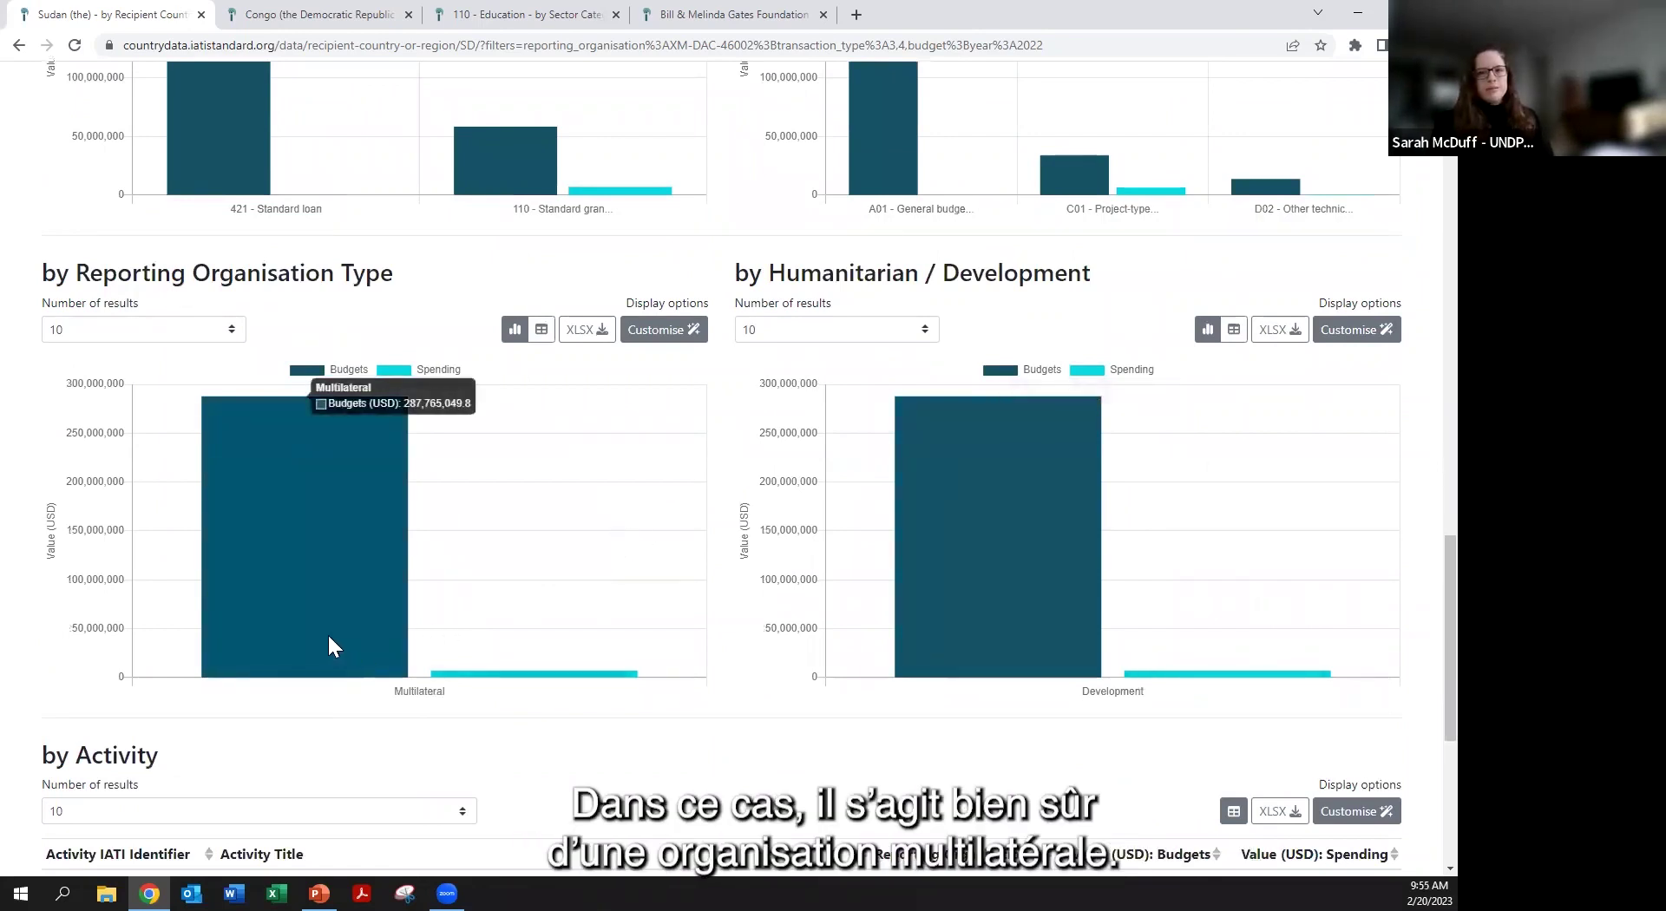
pyautogui.scroll(-5, 329, 642)
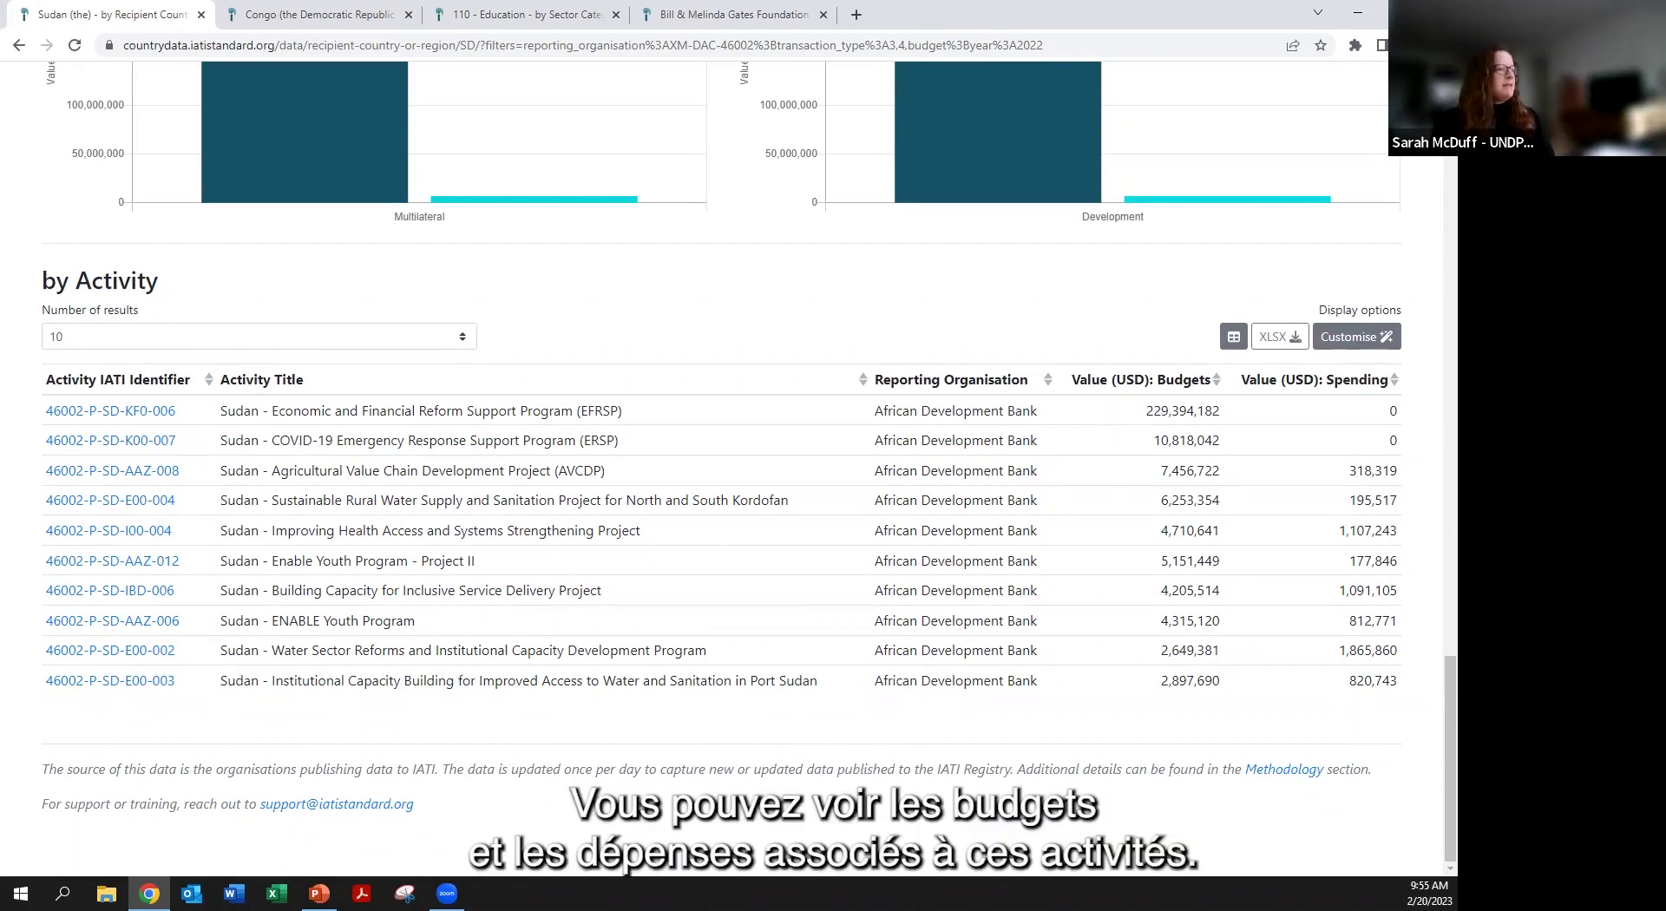
# - Open the d-portal page of the Sudan - Economic and Financial Reform Support Program (EFRSP) activity in a new browser tab and view it
pyautogui.rightClick(164, 420)
pyautogui.click(208, 431)
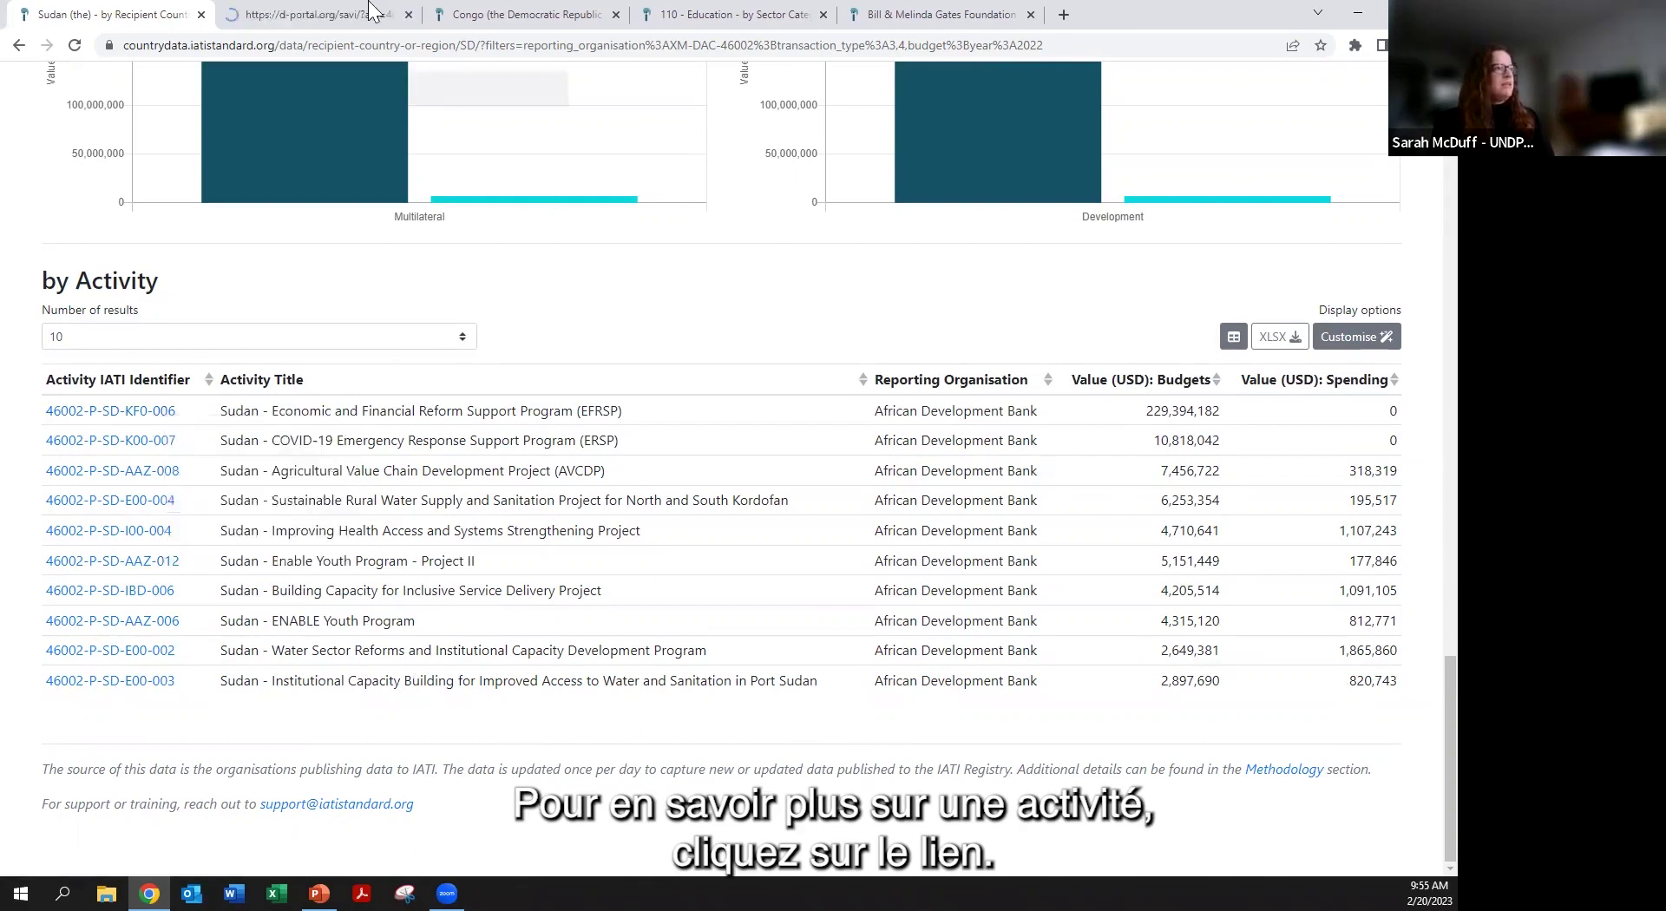
pyautogui.click(324, 11)
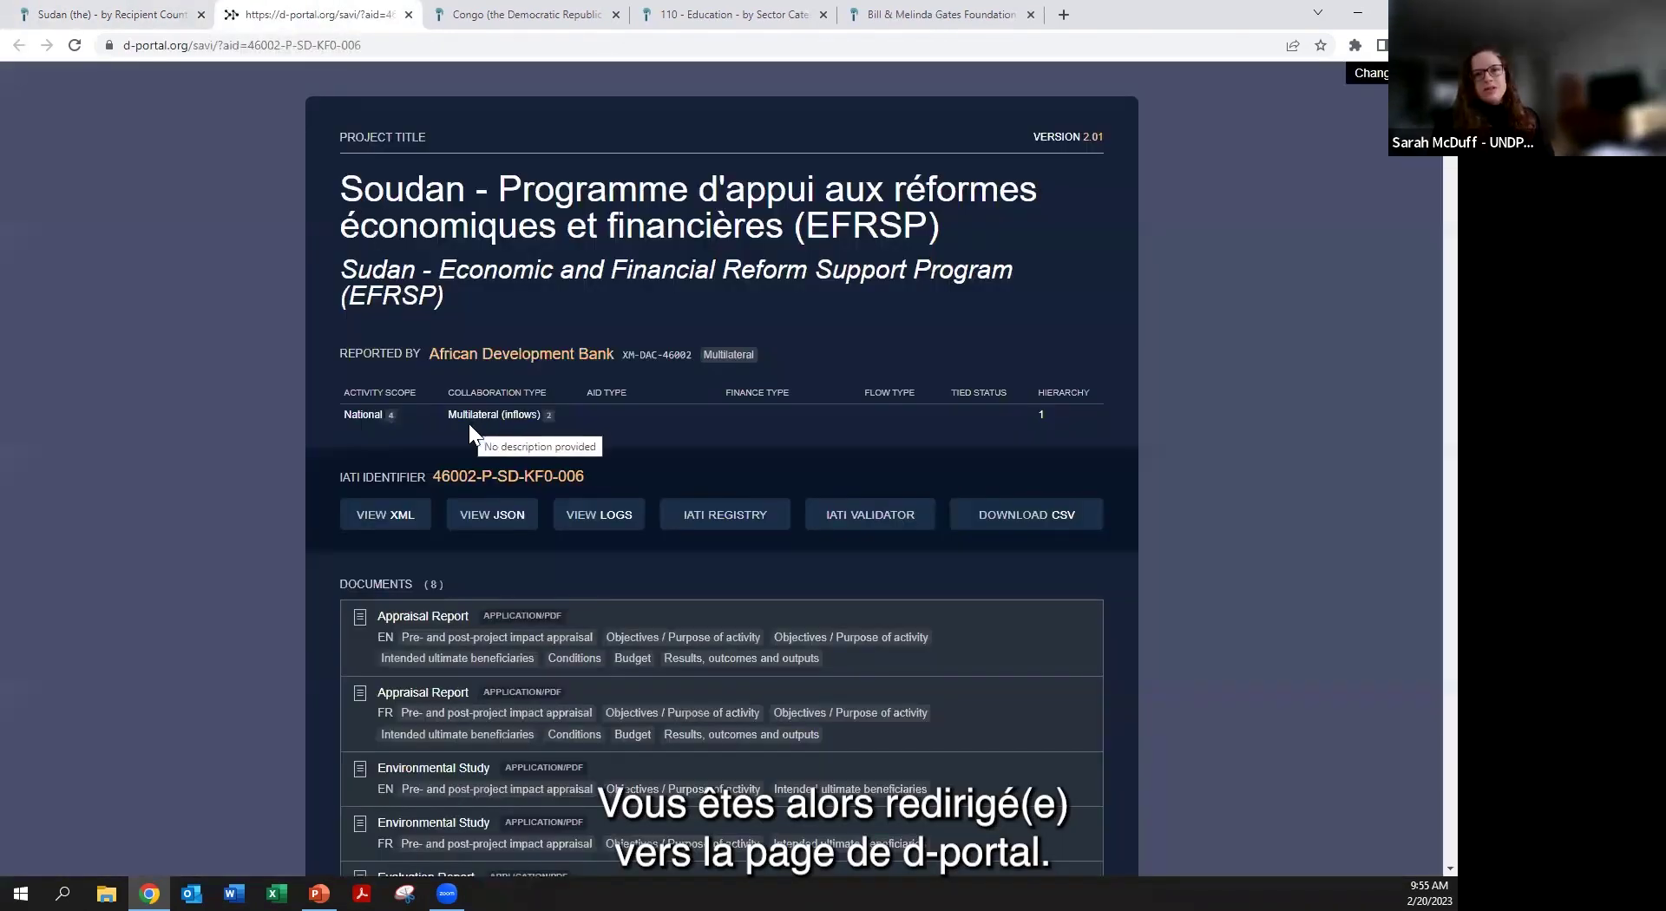
# - Return to the Sudan dashboard tab, open the reporting organisation dashboard for Bill & Melinda Gates Foundation, and review its charts and activity table
pyautogui.click(130, 15)
pyautogui.scroll(10, 558, 588)
pyautogui.scroll(10, 552, 592)
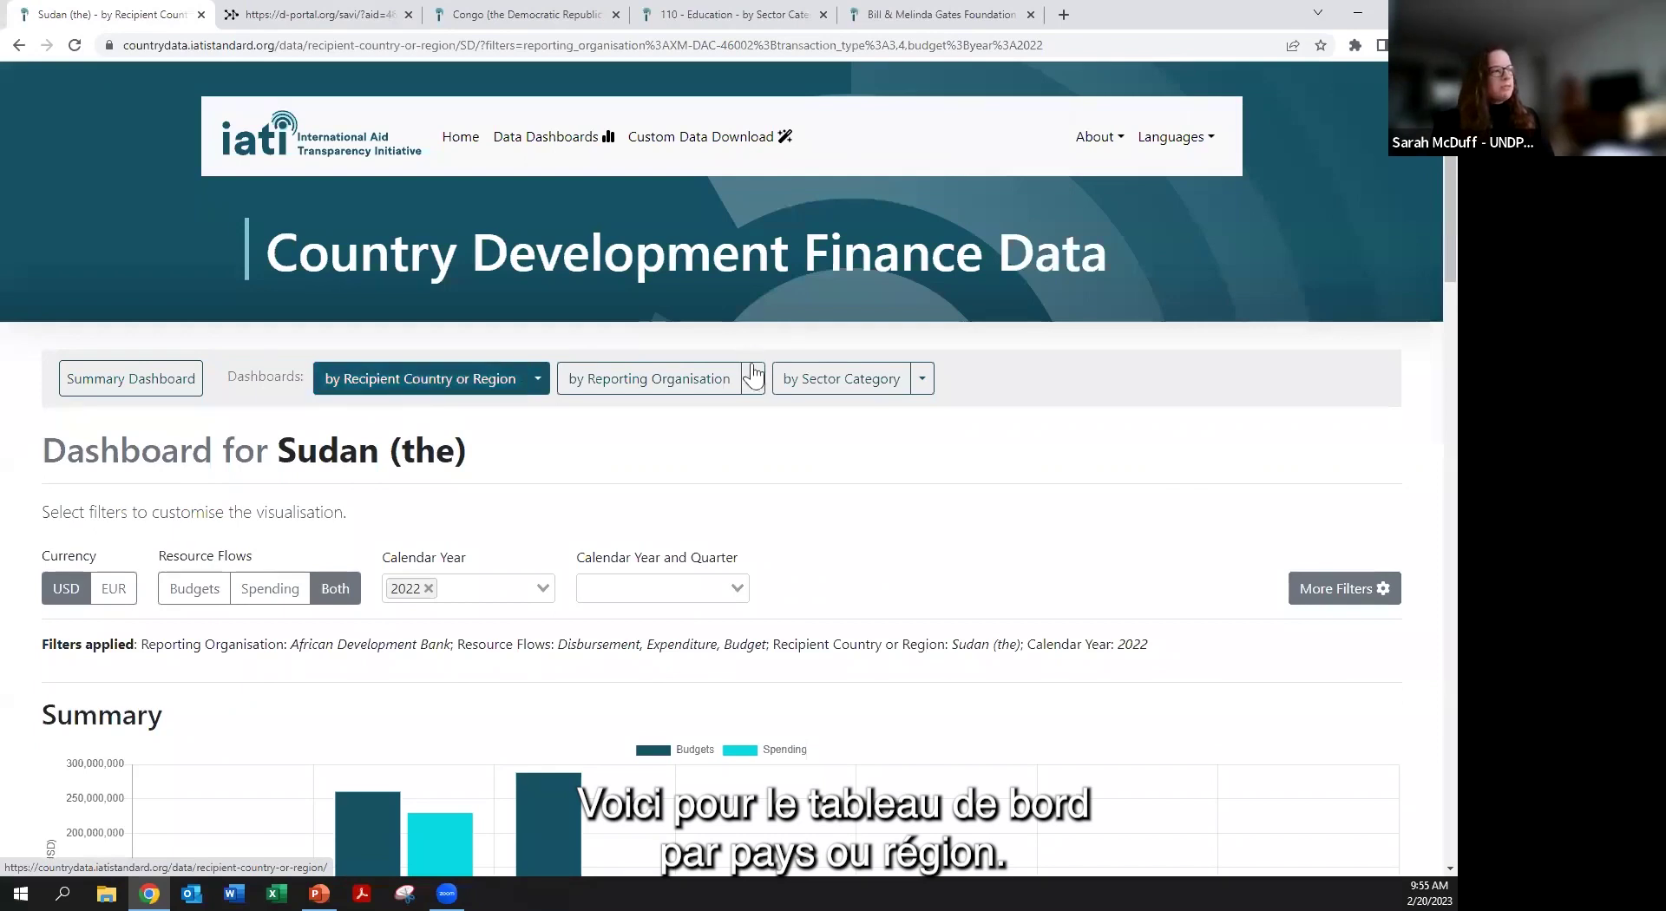
pyautogui.click(752, 379)
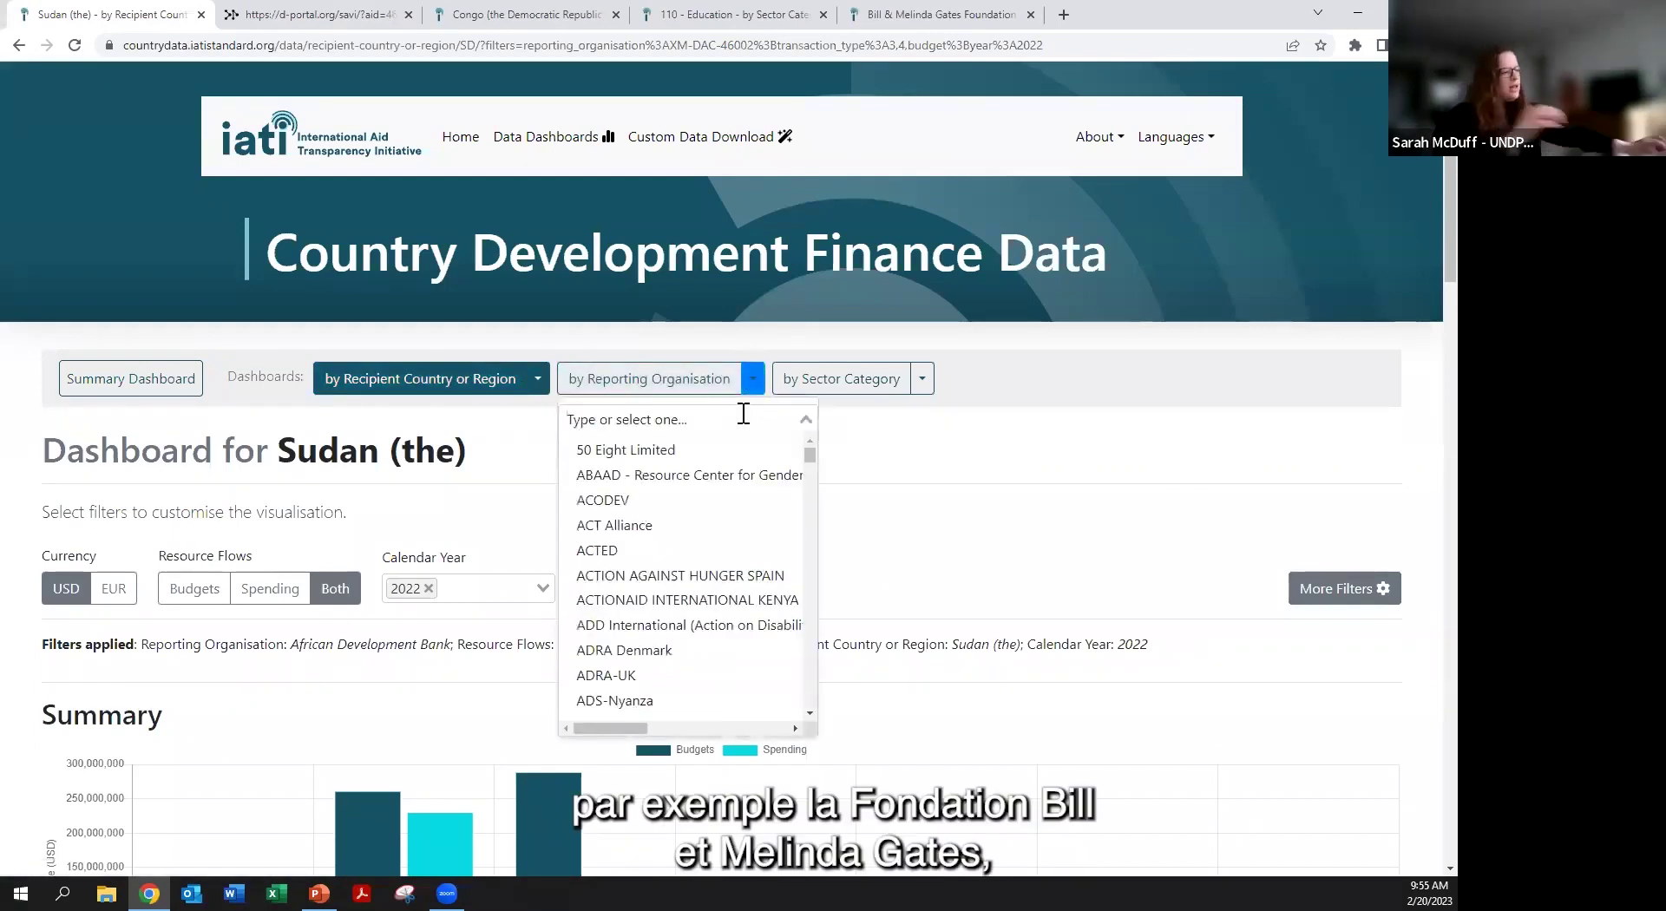
pyautogui.write('gates')
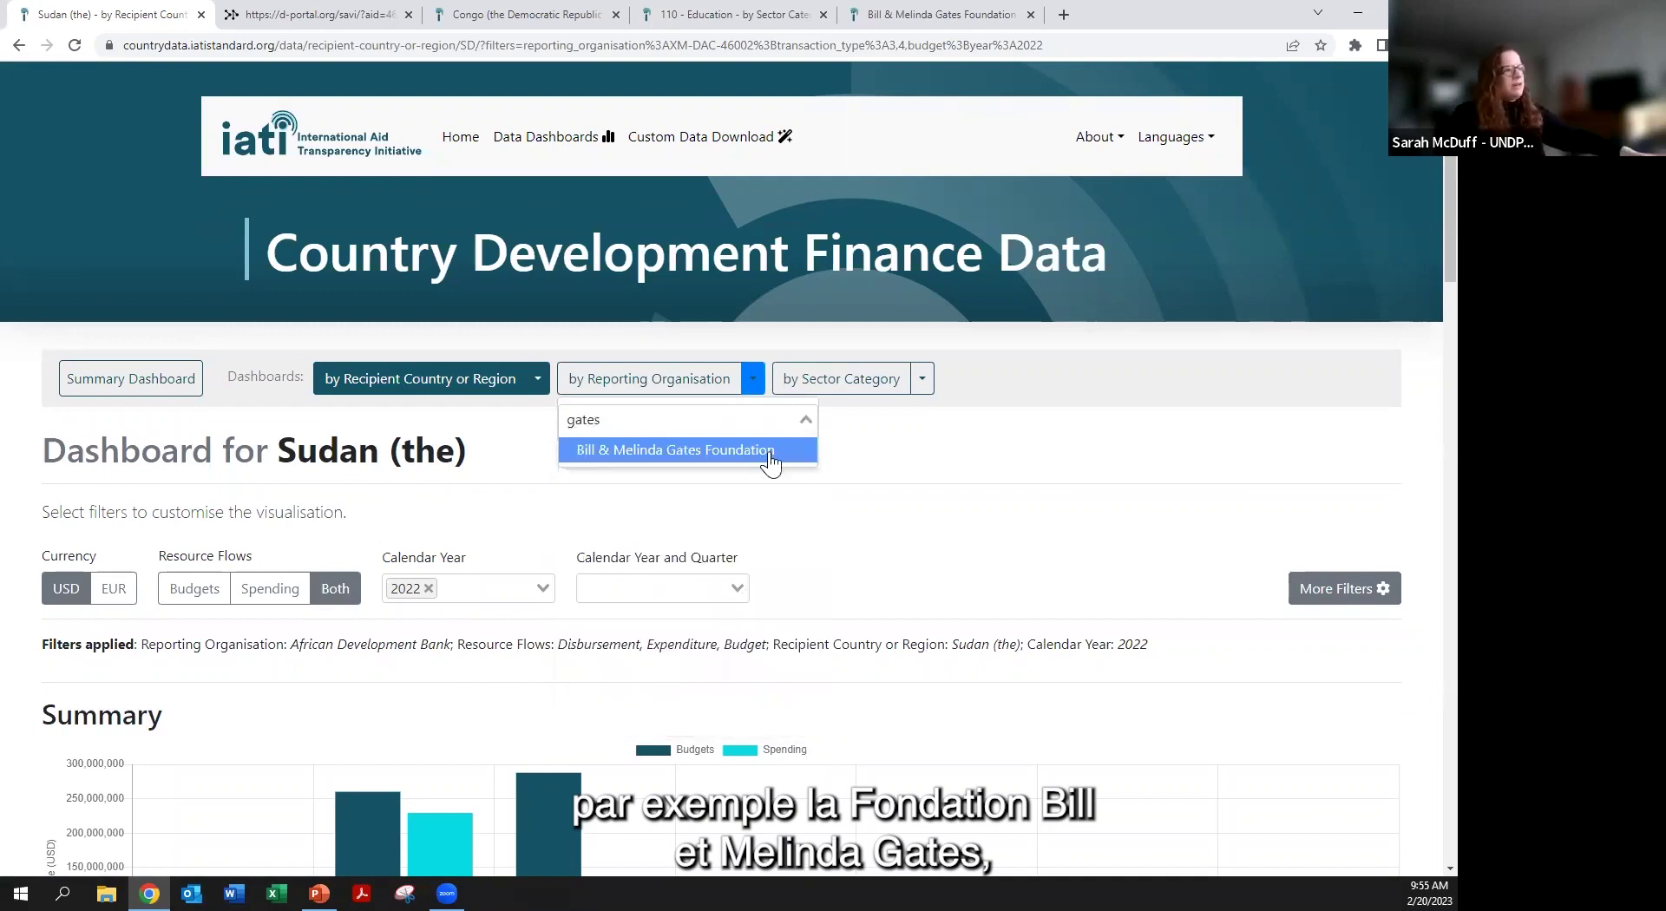
pyautogui.click(763, 451)
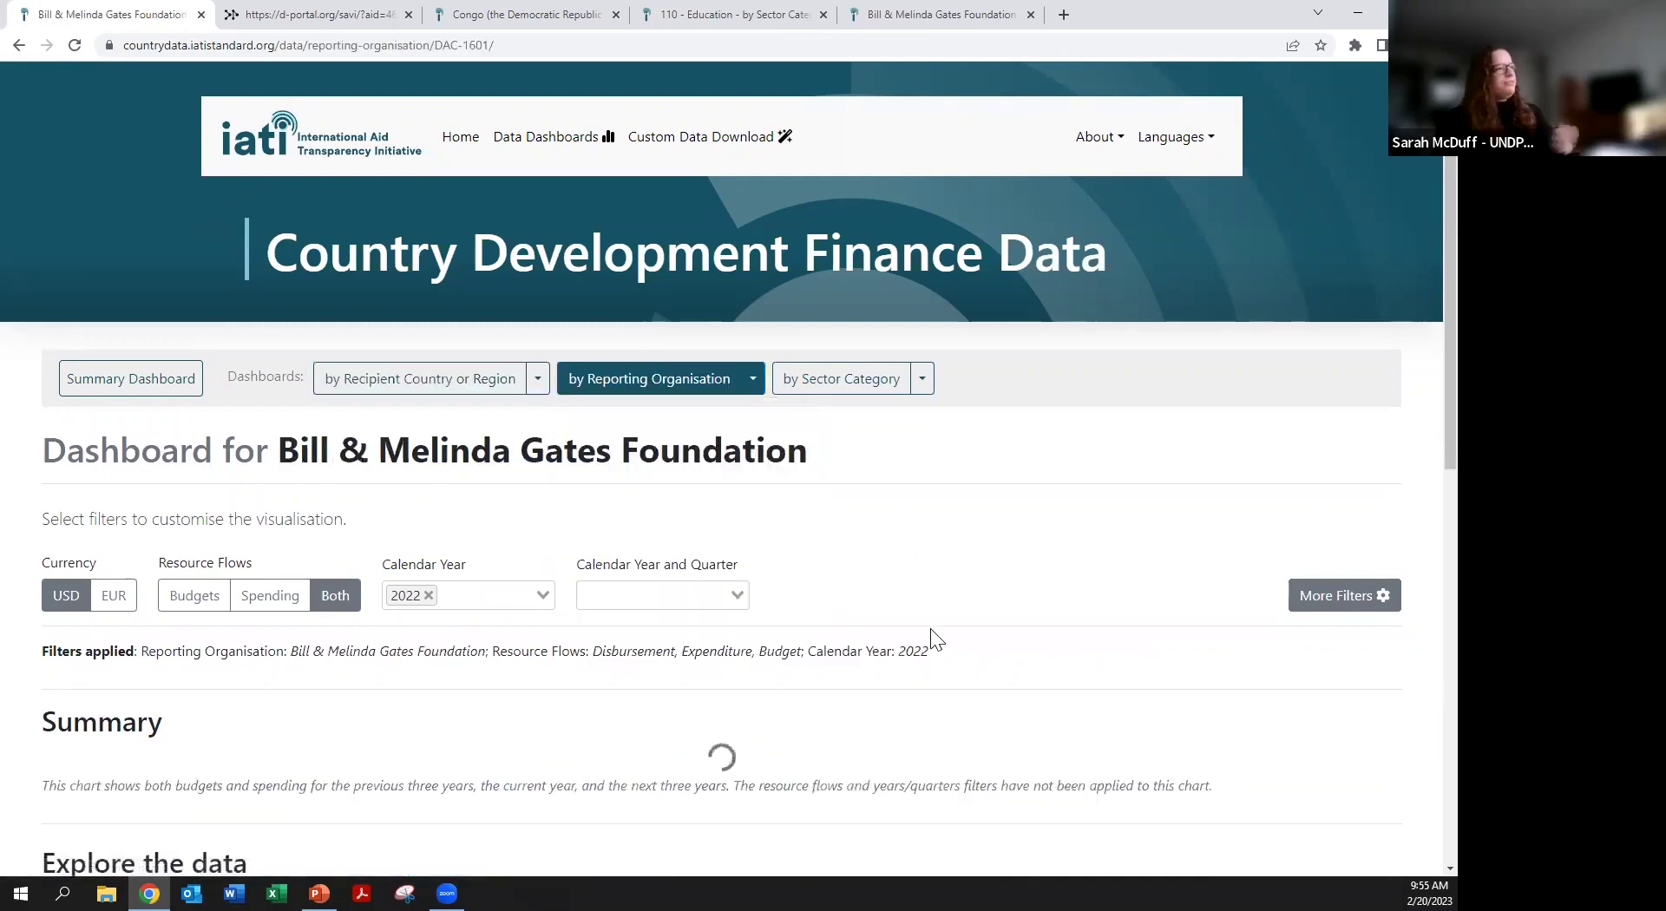
pyautogui.scroll(-3, 890, 614)
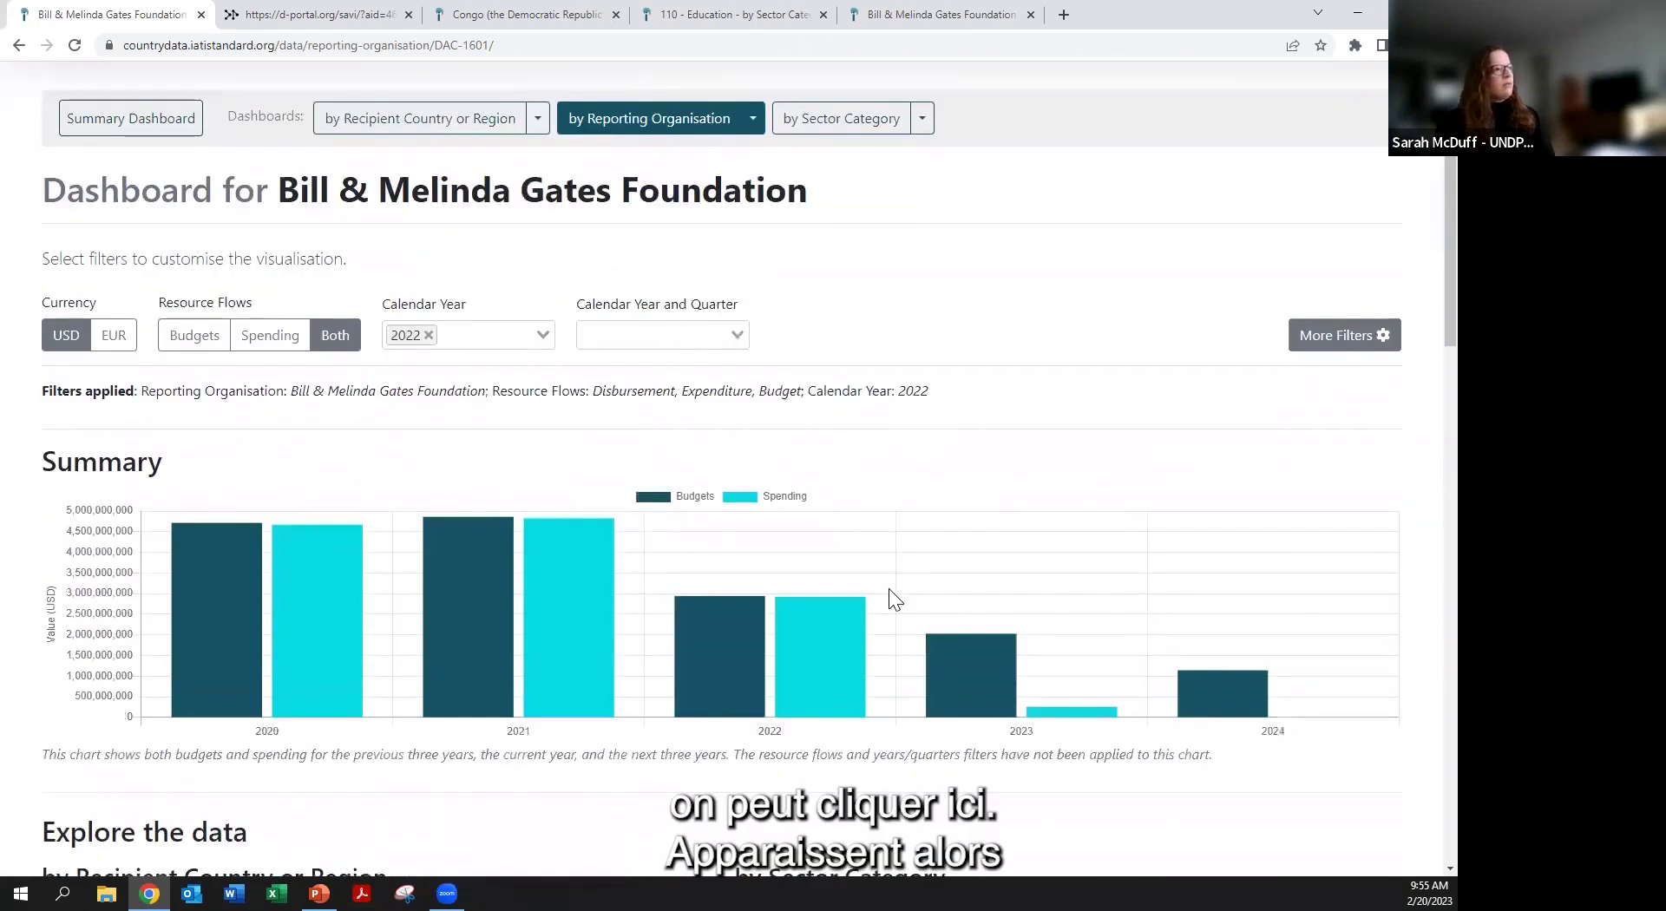
pyautogui.scroll(-1, 896, 599)
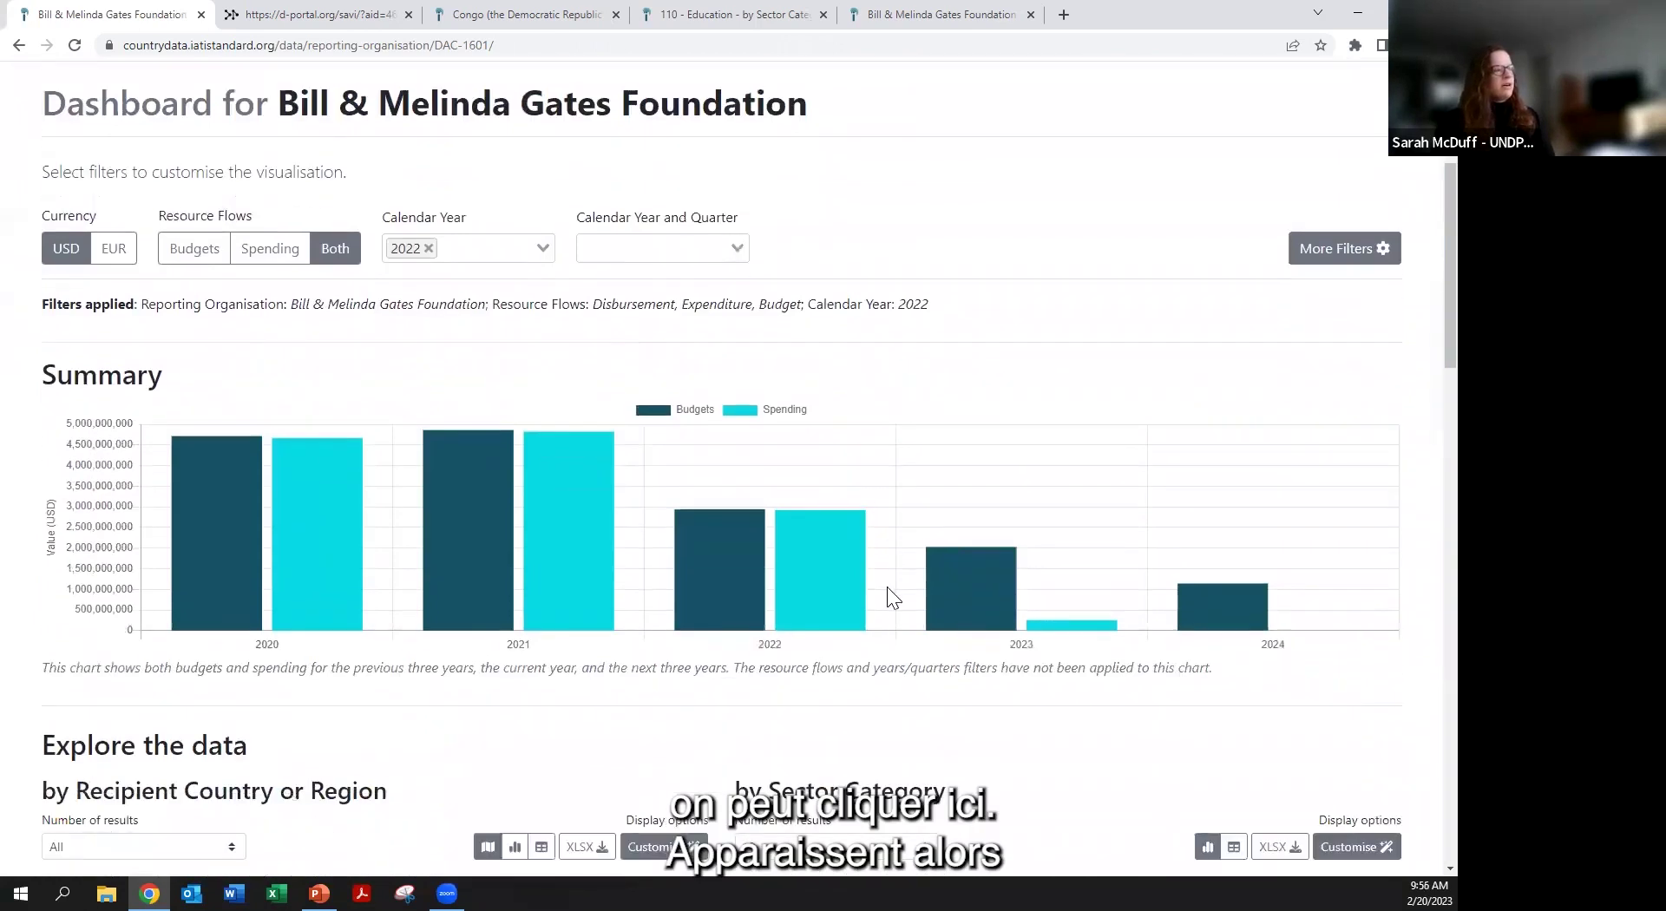
pyautogui.scroll(-7, 883, 599)
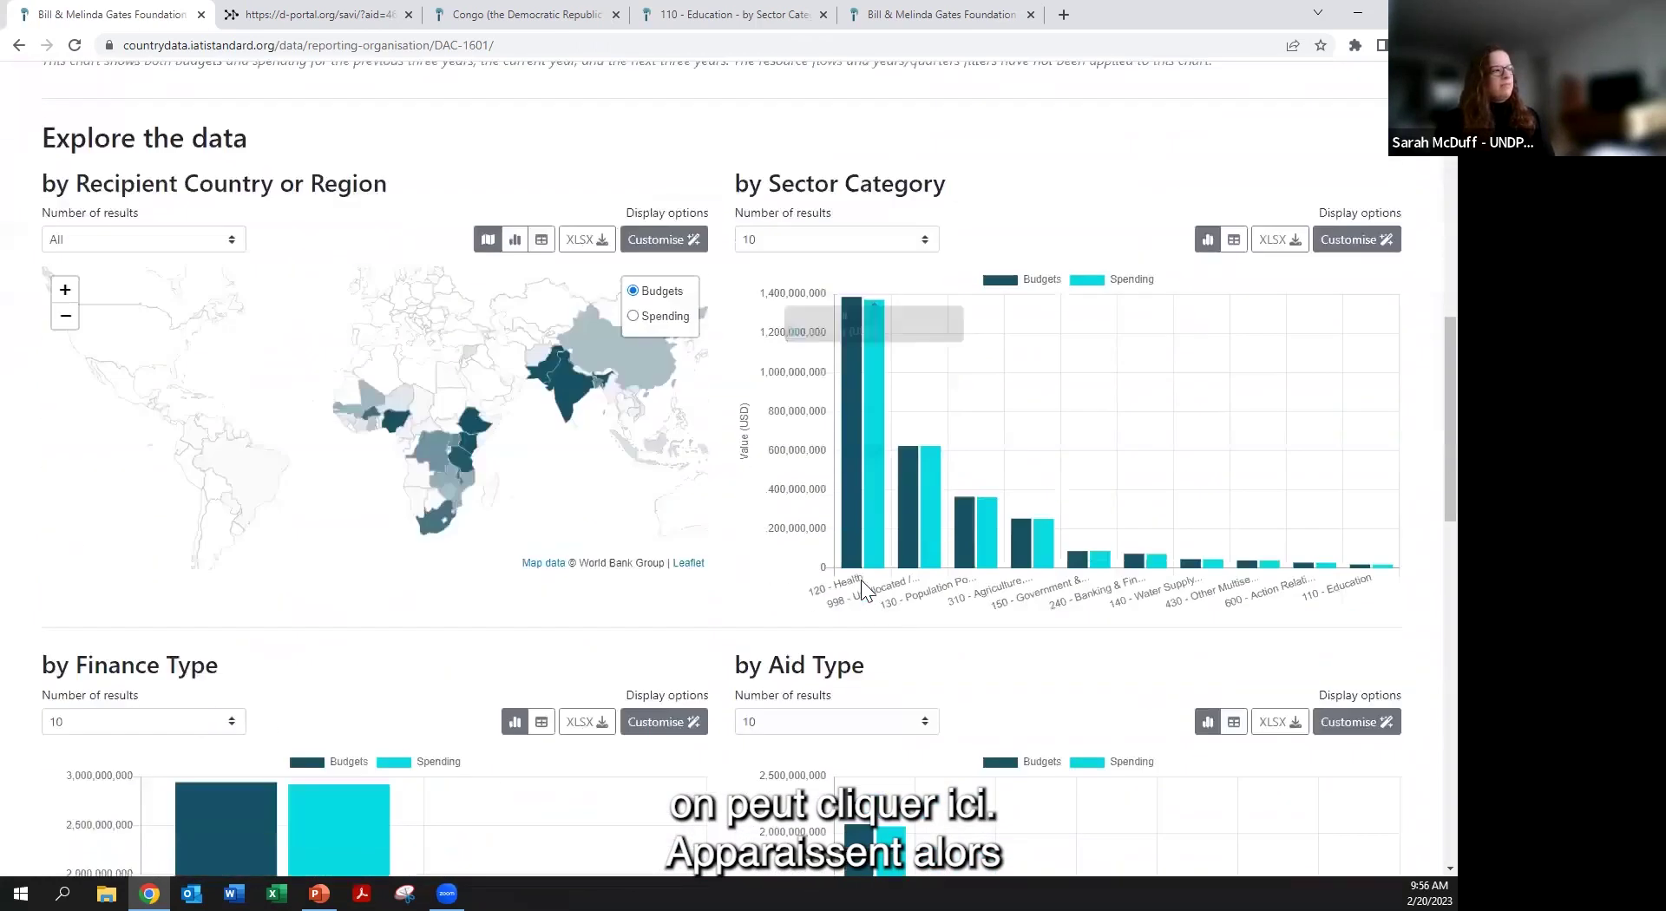
pyautogui.scroll(-6, 824, 572)
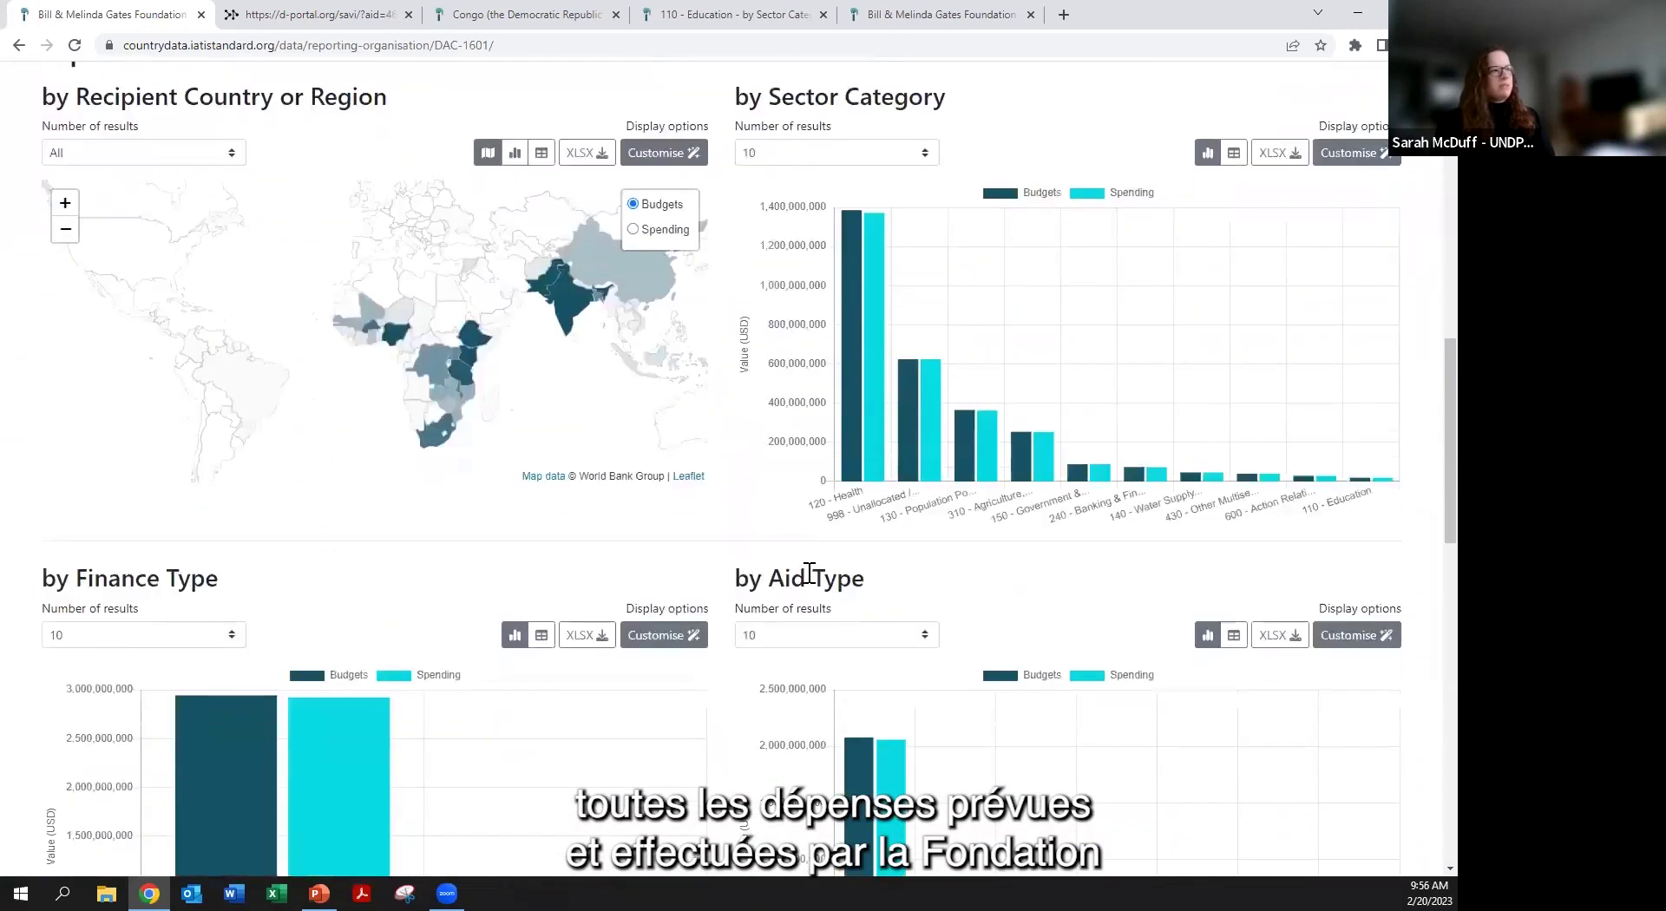
pyautogui.scroll(-10, 802, 566)
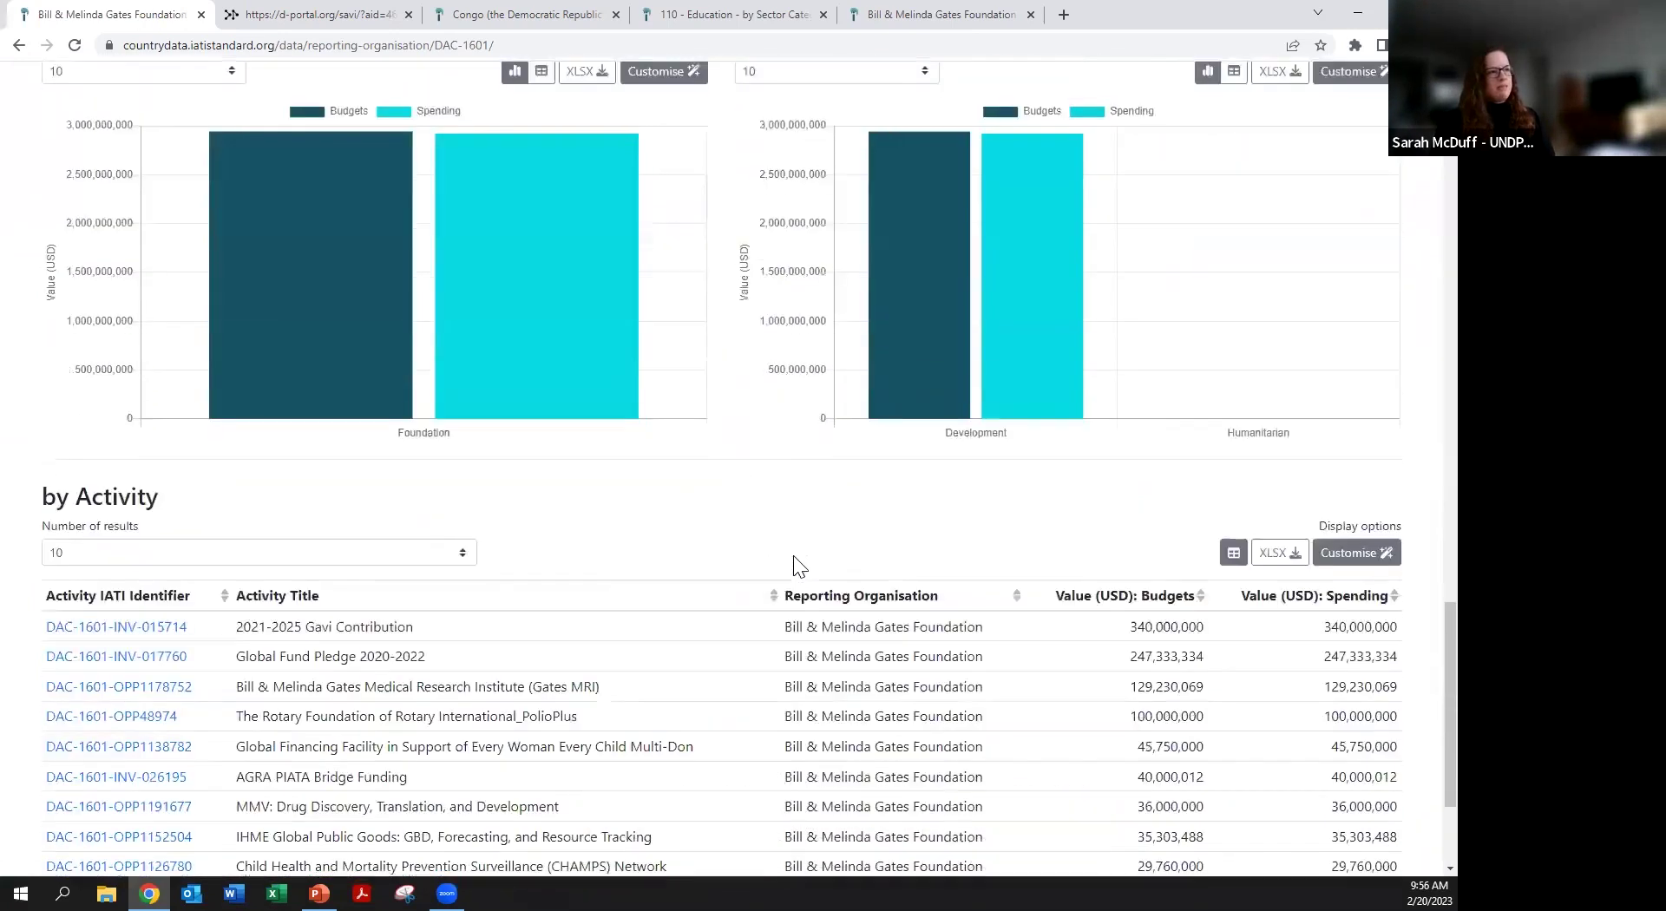
# - Limit the Bill & Melinda Gates Foundation dashboard to Spending and add 2023 to the calendar years
pyautogui.moveTo(1450, 729); pyautogui.dragTo(1375, 10)
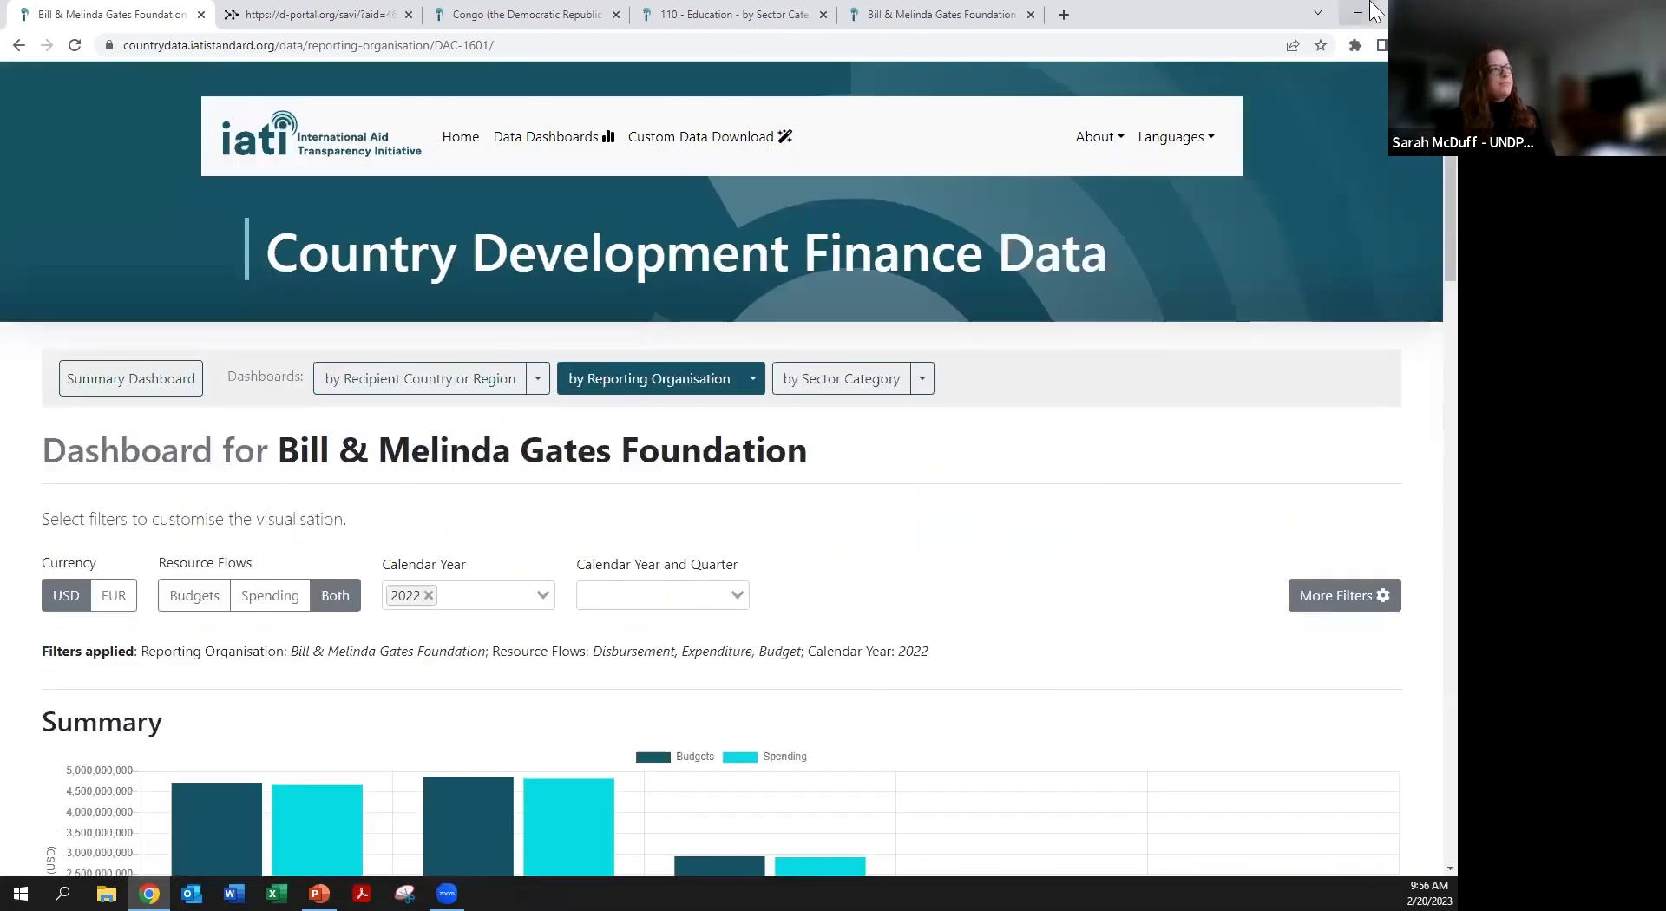
pyautogui.click(453, 594)
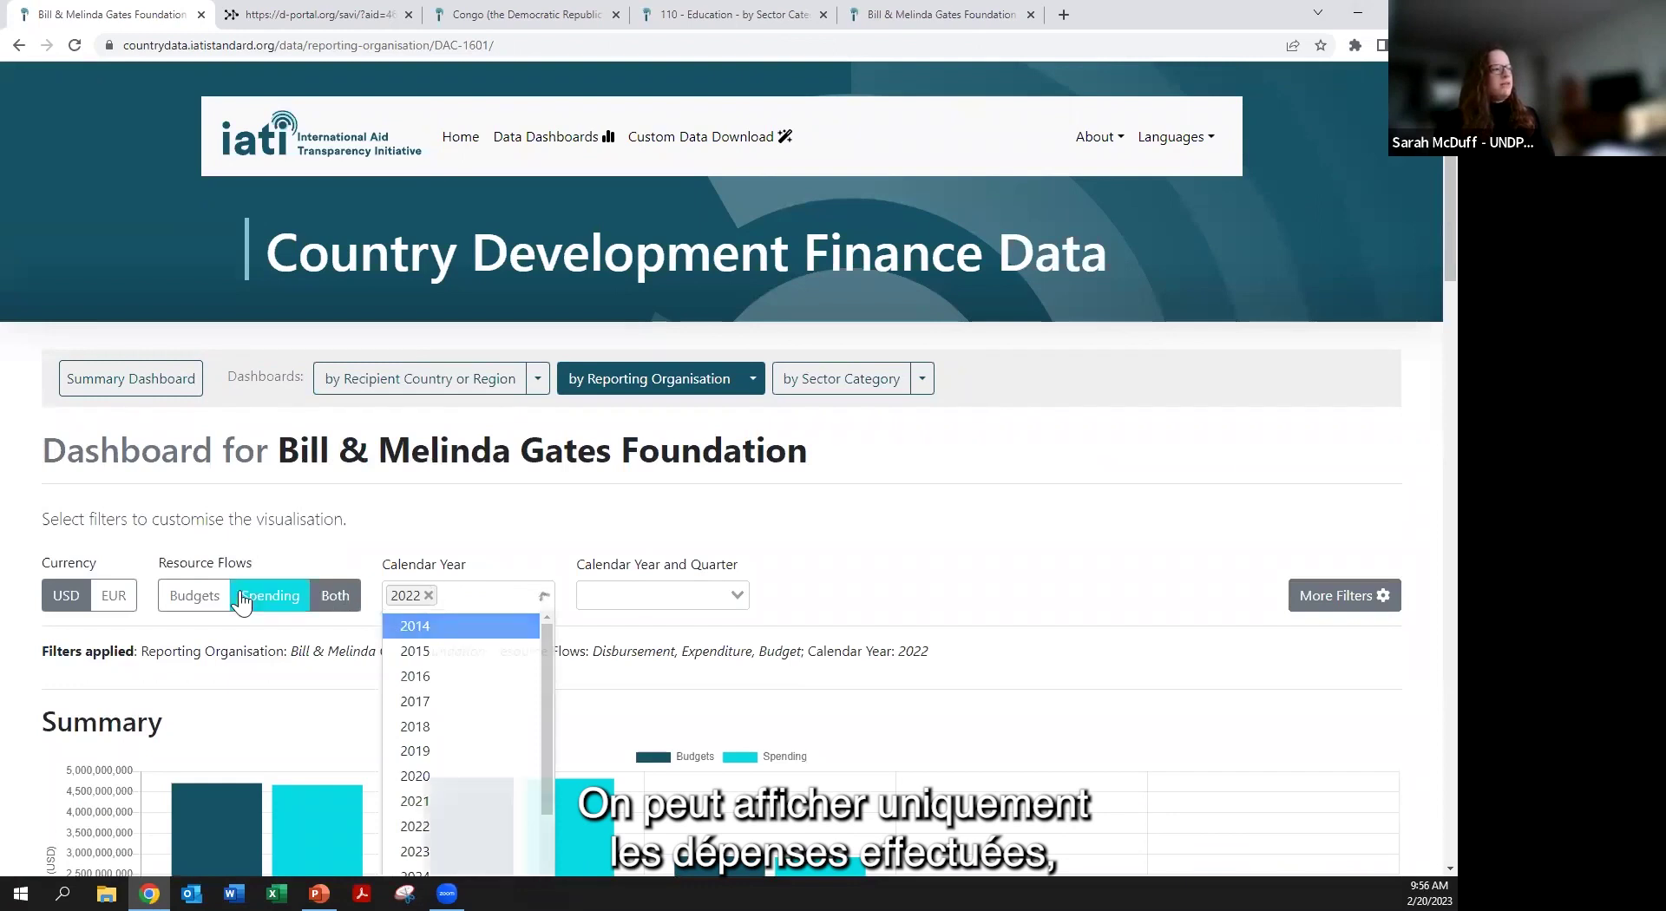
pyautogui.click(270, 596)
pyautogui.click(452, 596)
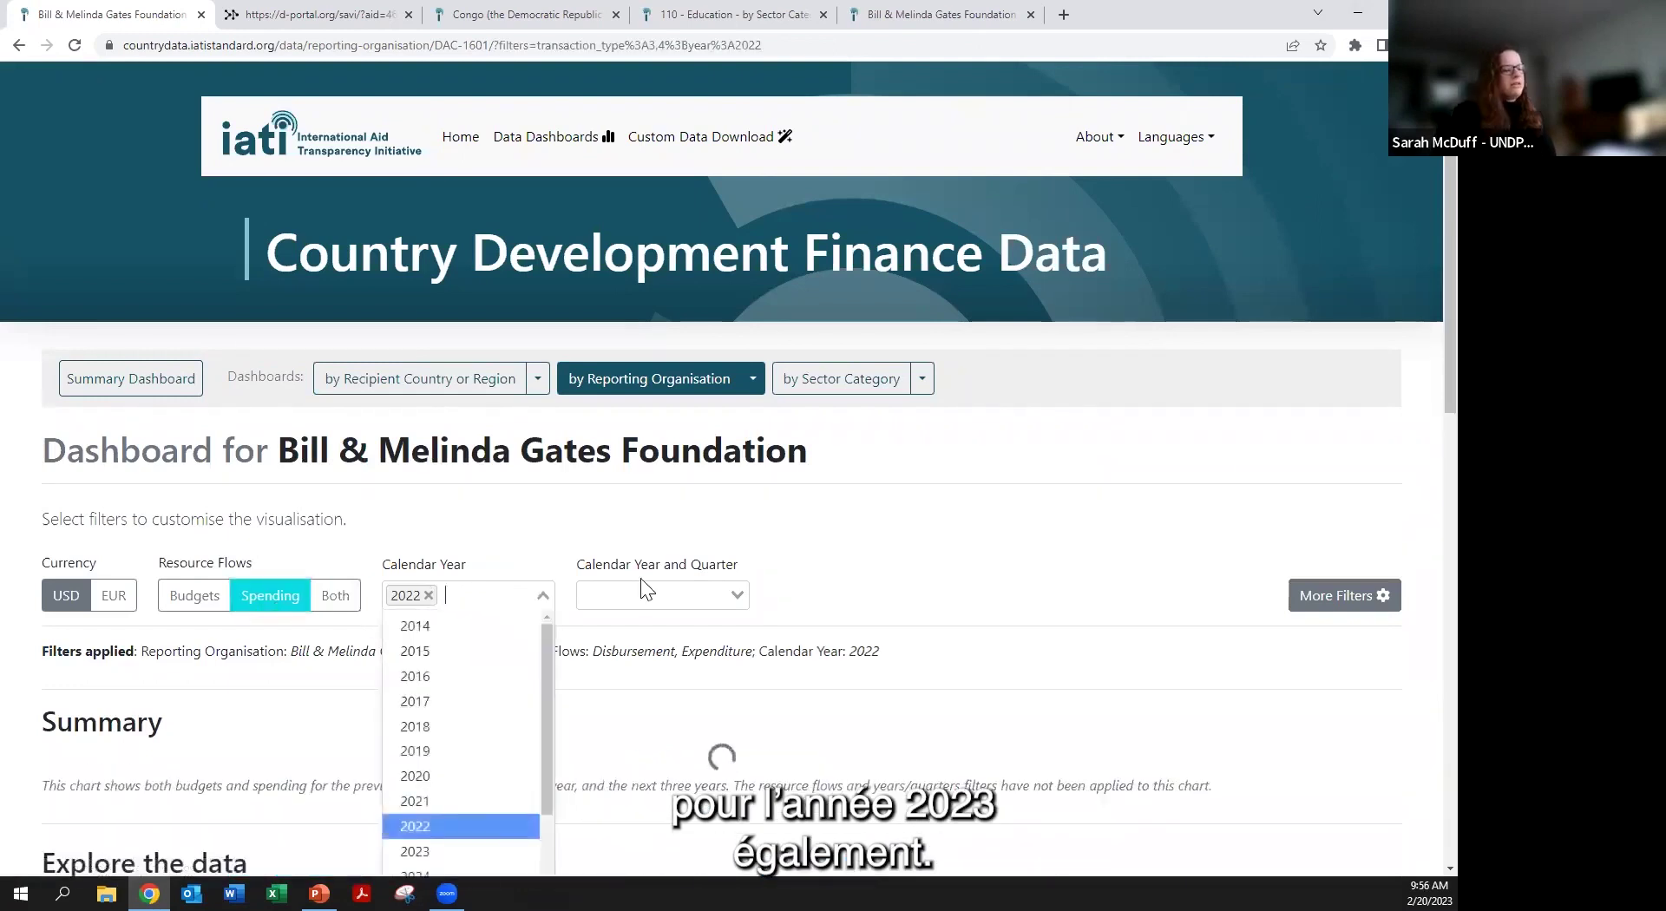
pyautogui.write('2023')
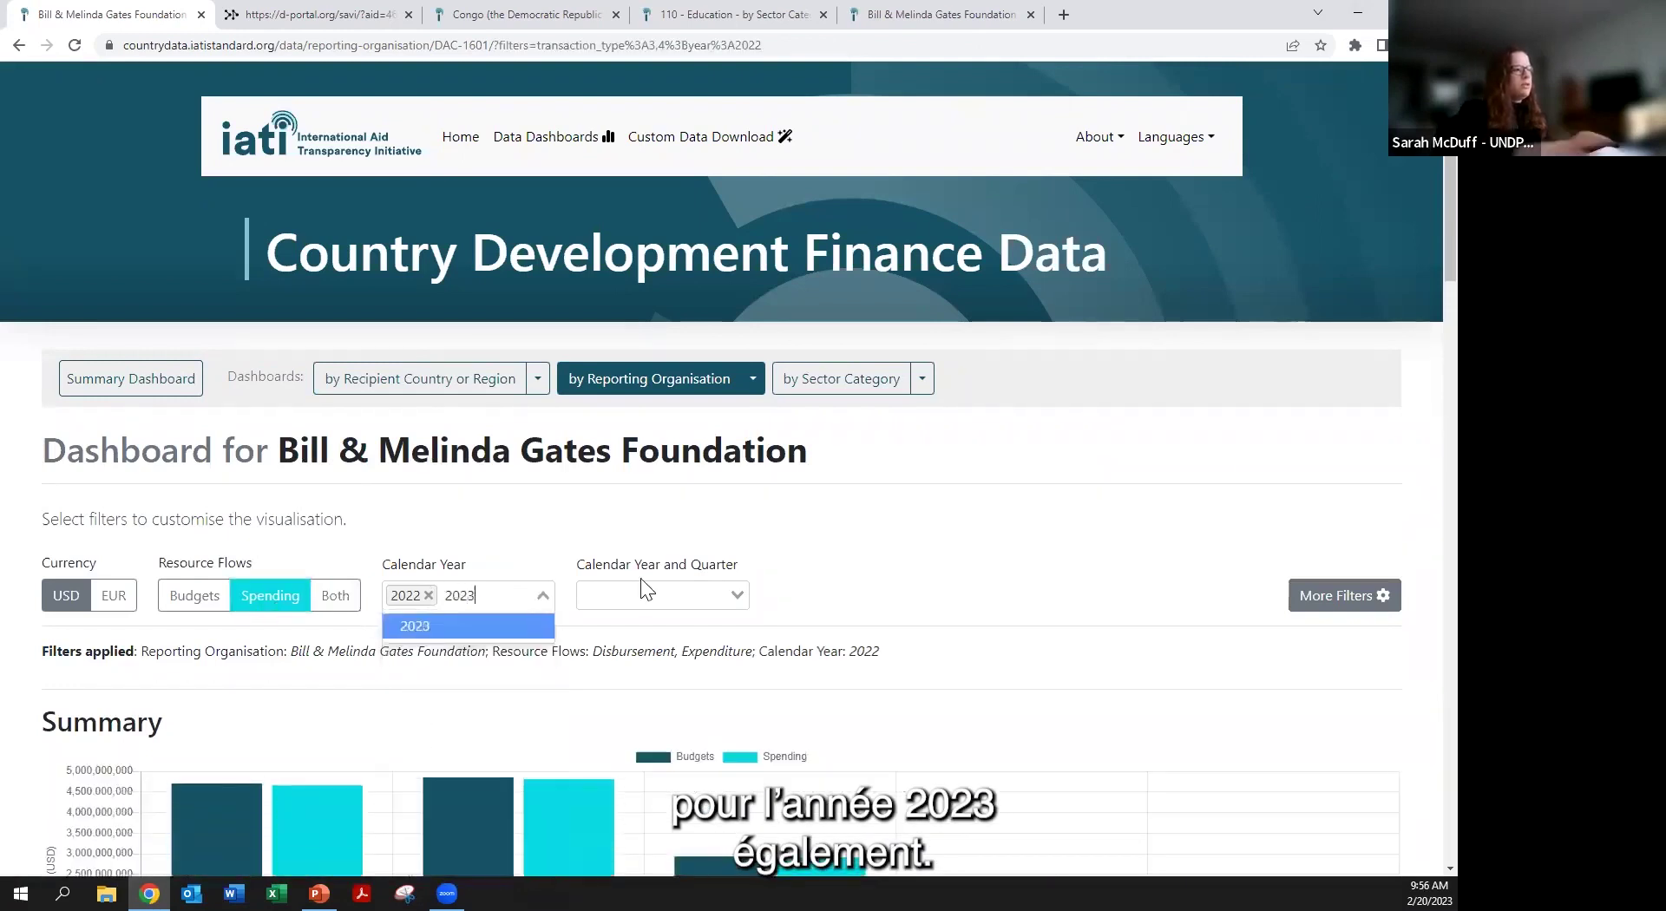
pyautogui.click(482, 626)
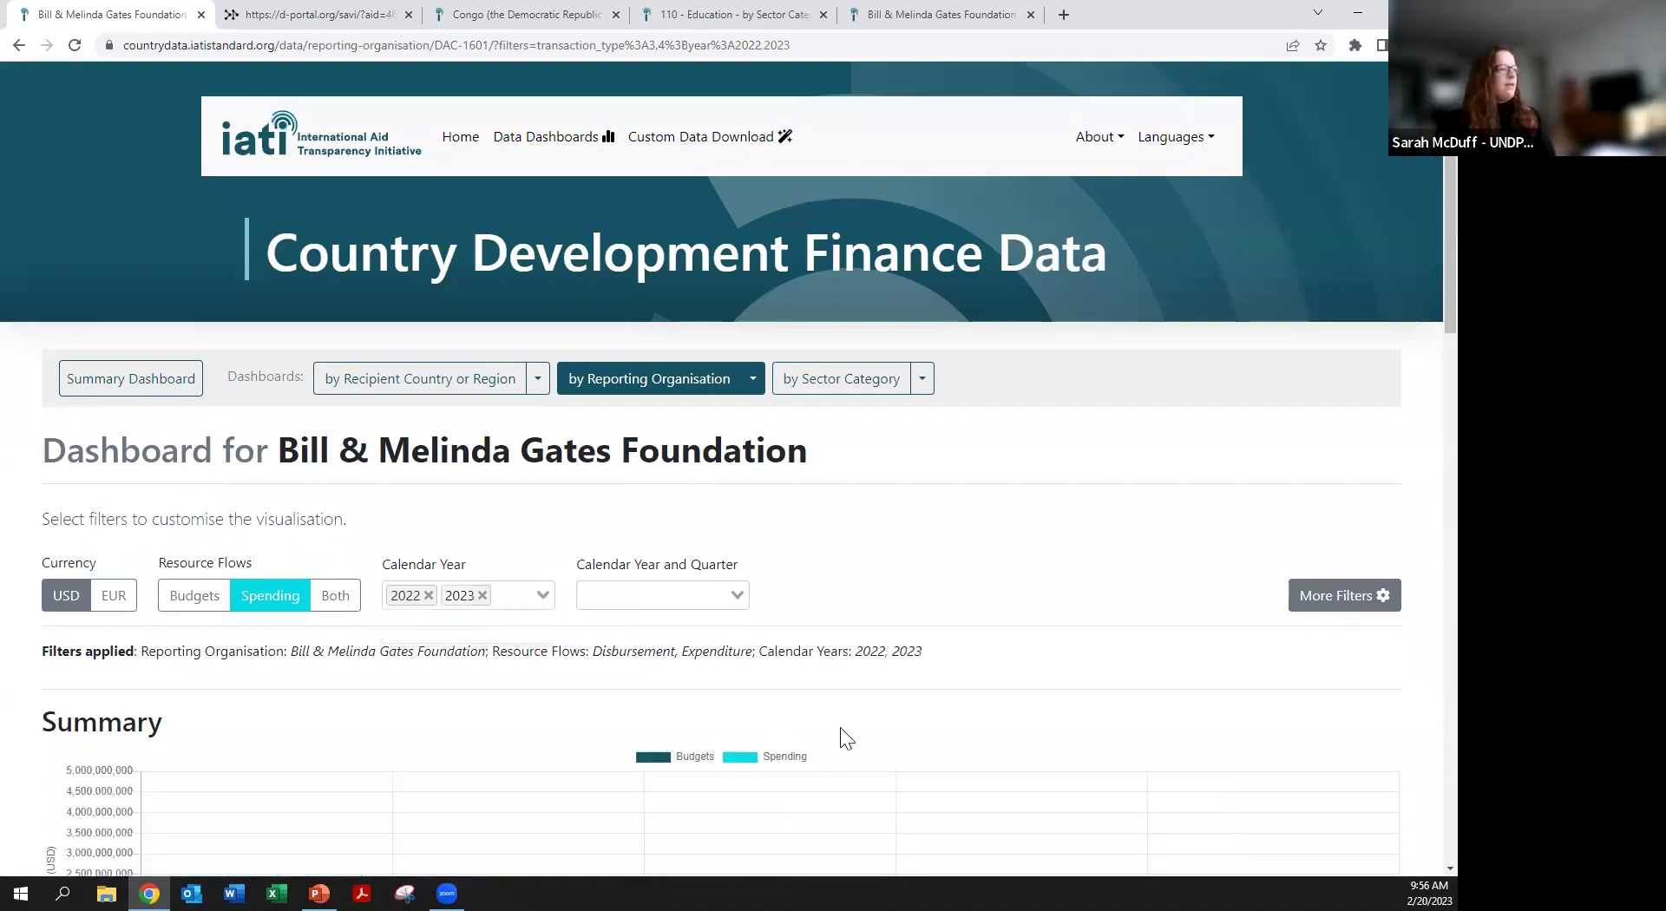
# - Compare 2022 and 2023 spending in the recipient country, sector category, finance type and aid type charts
pyautogui.scroll(-5, 904, 625)
pyautogui.scroll(-7, 909, 611)
pyautogui.scroll(1, 913, 607)
pyautogui.moveTo(856, 543)
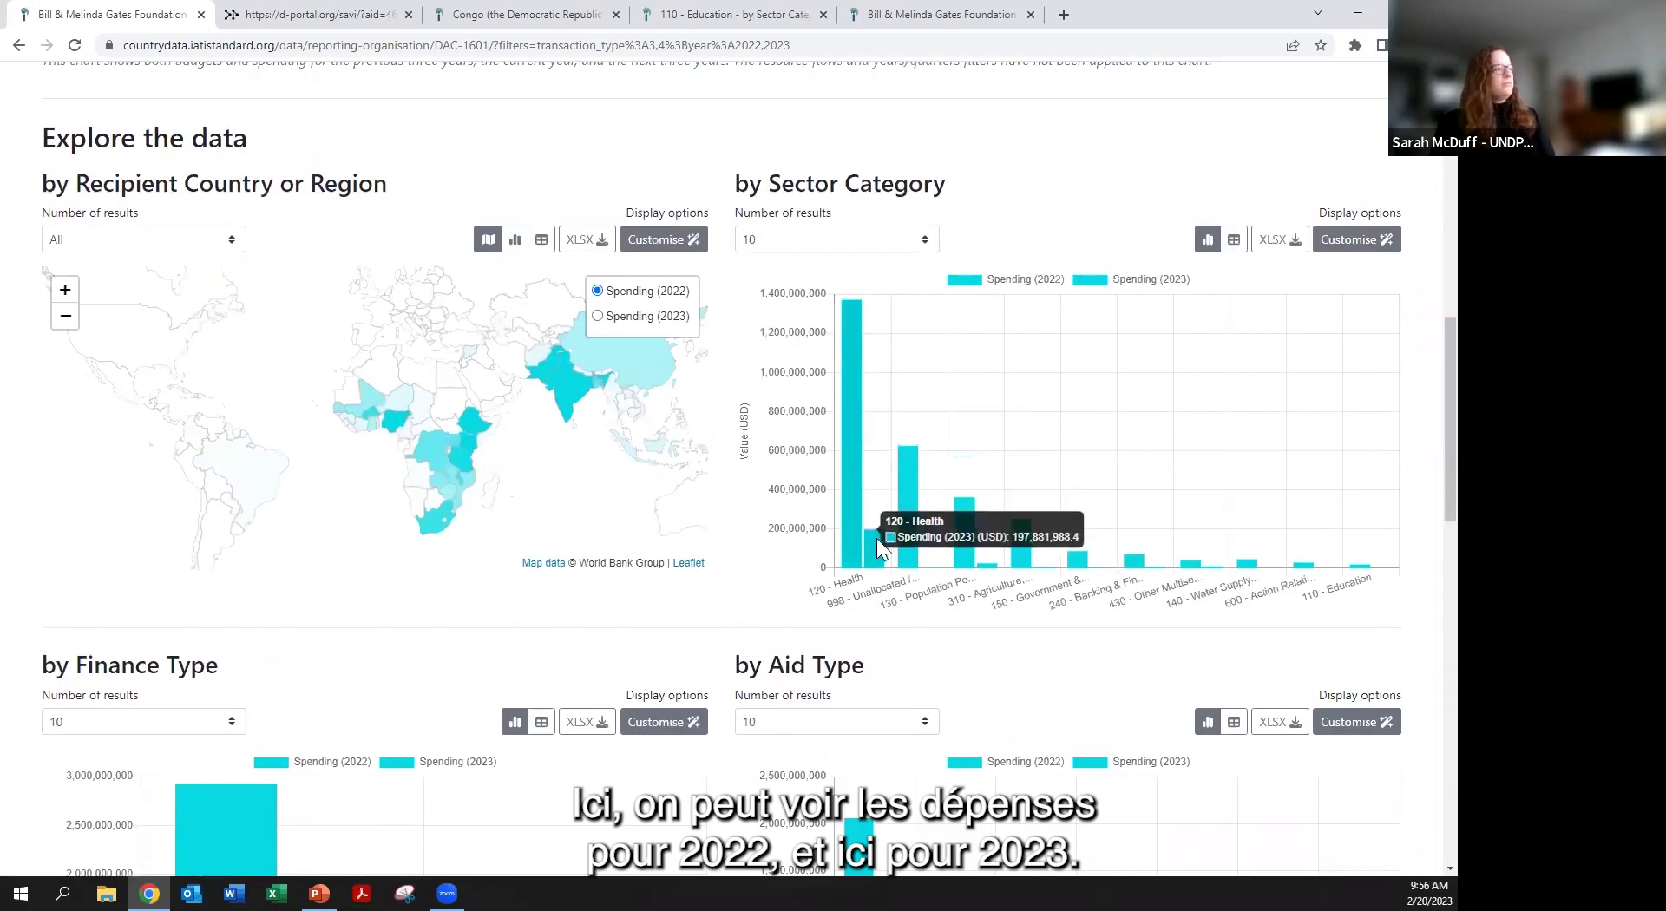
pyautogui.scroll(-5, 876, 538)
pyautogui.scroll(2, 875, 533)
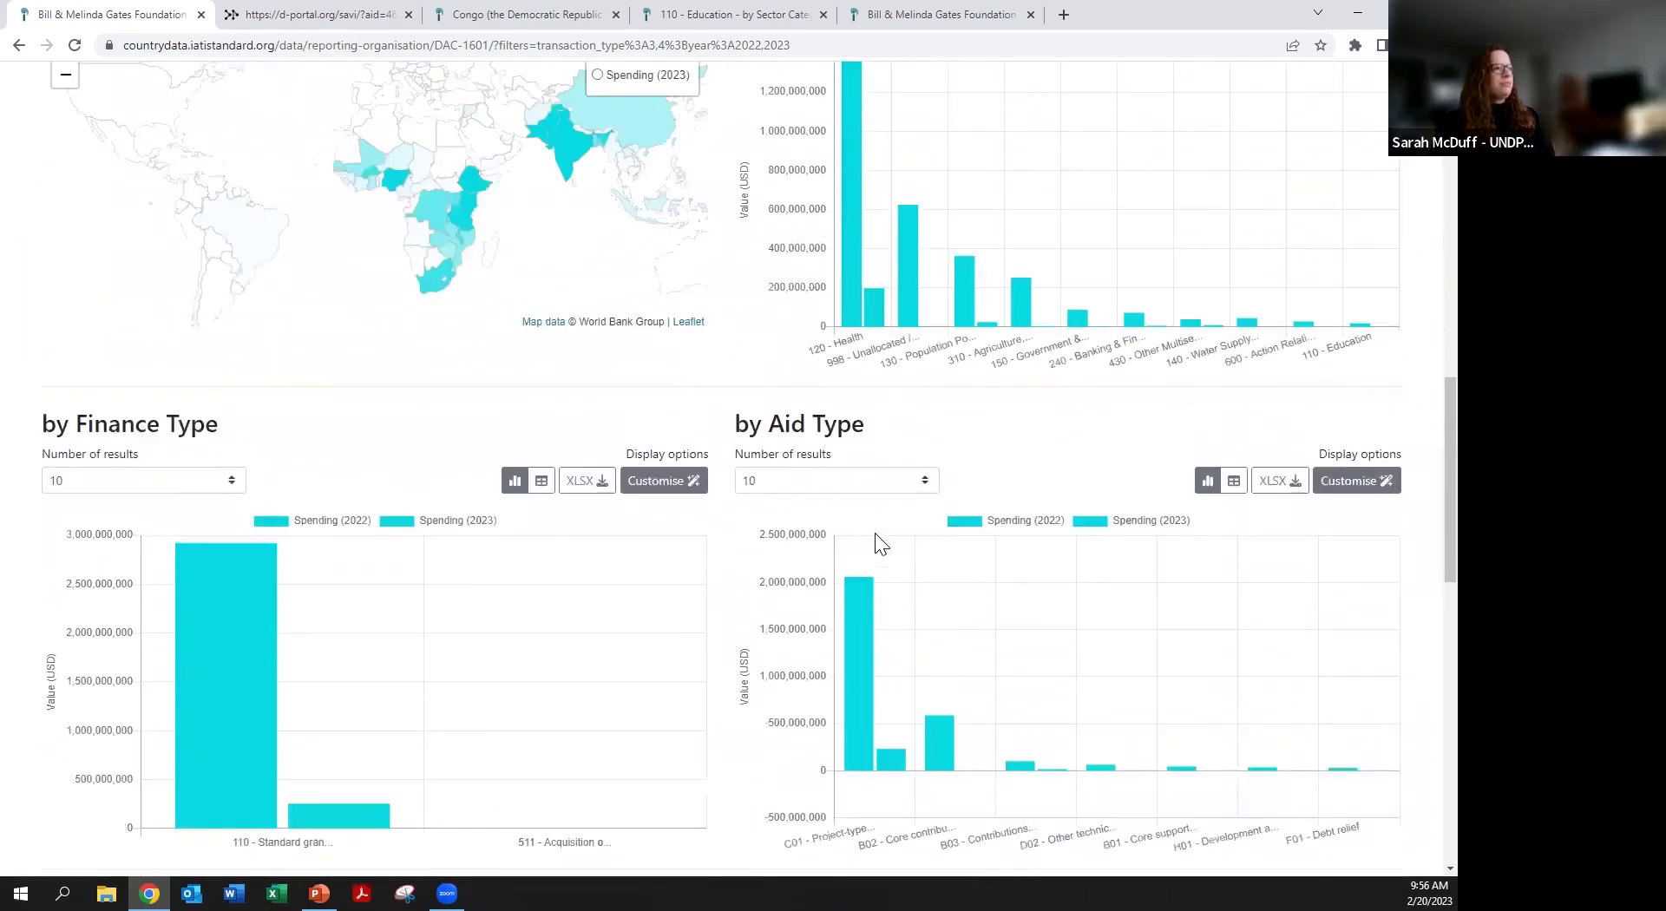
pyautogui.scroll(15, 877, 542)
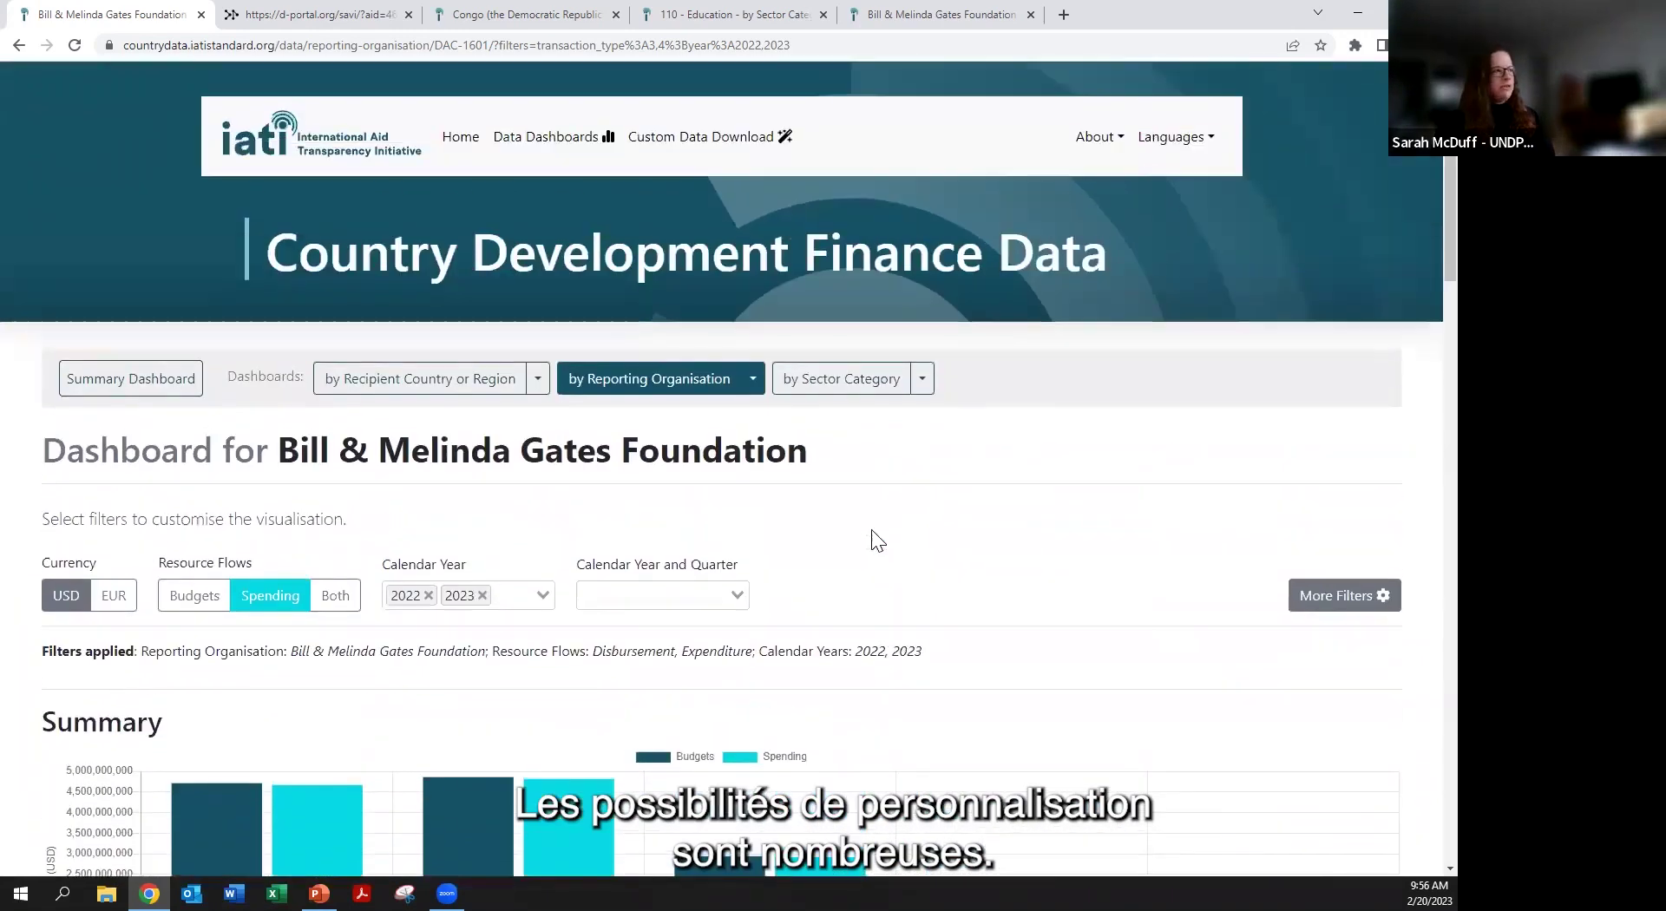
# - Open the sector category dashboard for 120 - Health and review its summary, recipient country map and reporting organisation chart
pyautogui.click(922, 379)
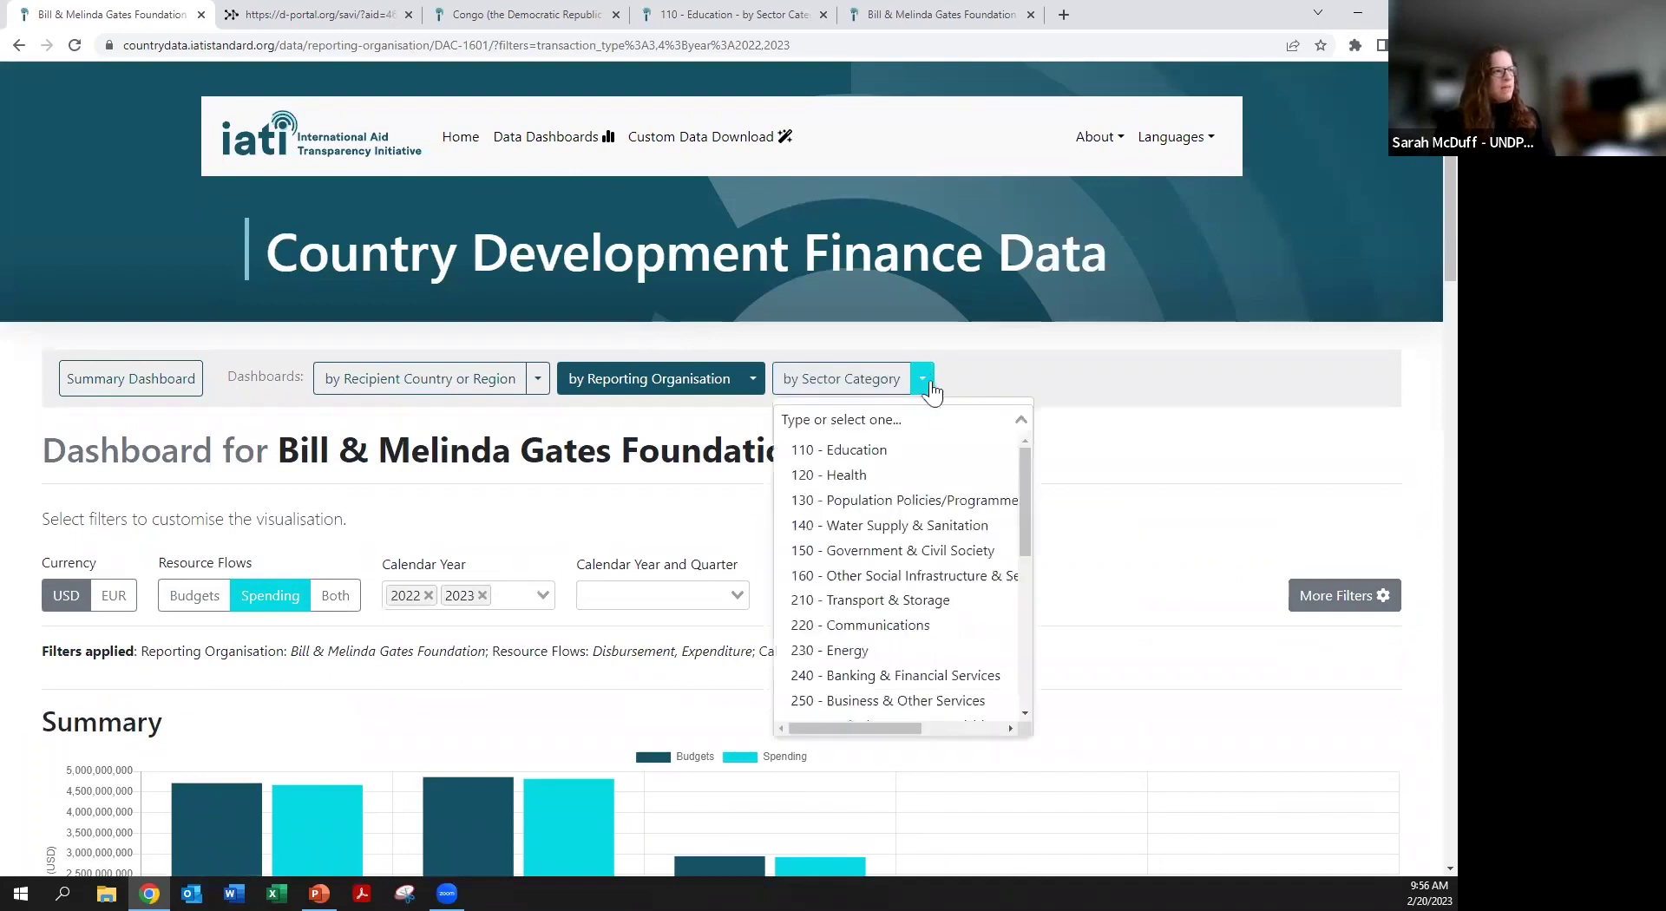
pyautogui.click(932, 476)
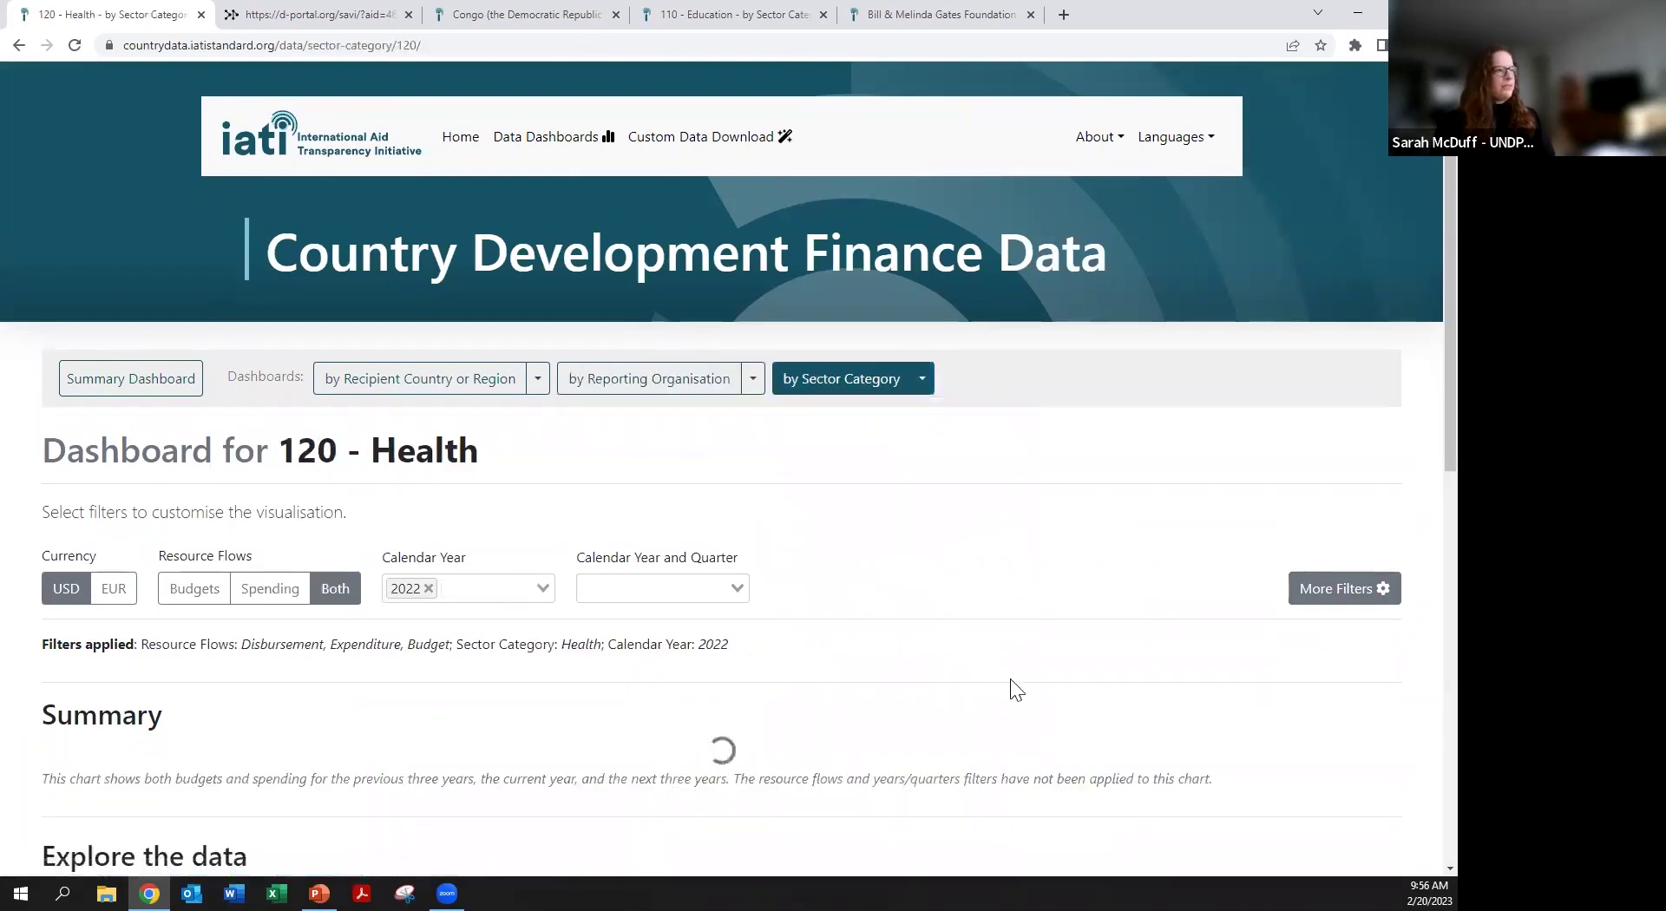
pyautogui.scroll(-1, 1007, 682)
pyautogui.scroll(-6, 1003, 679)
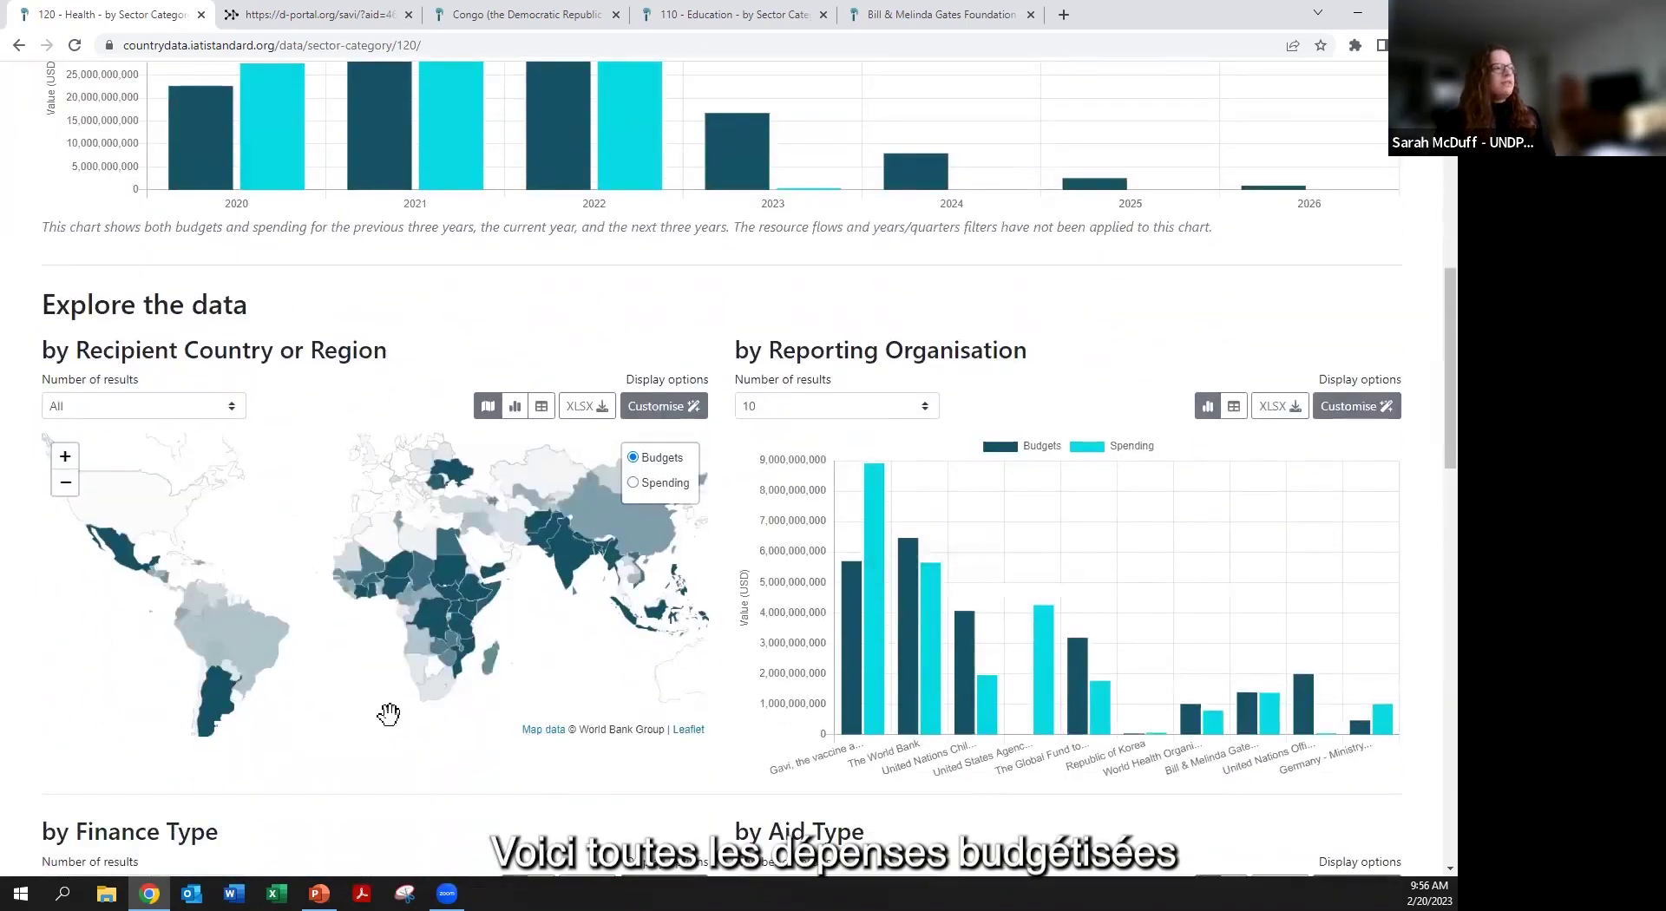
pyautogui.scroll(6, 305, 670)
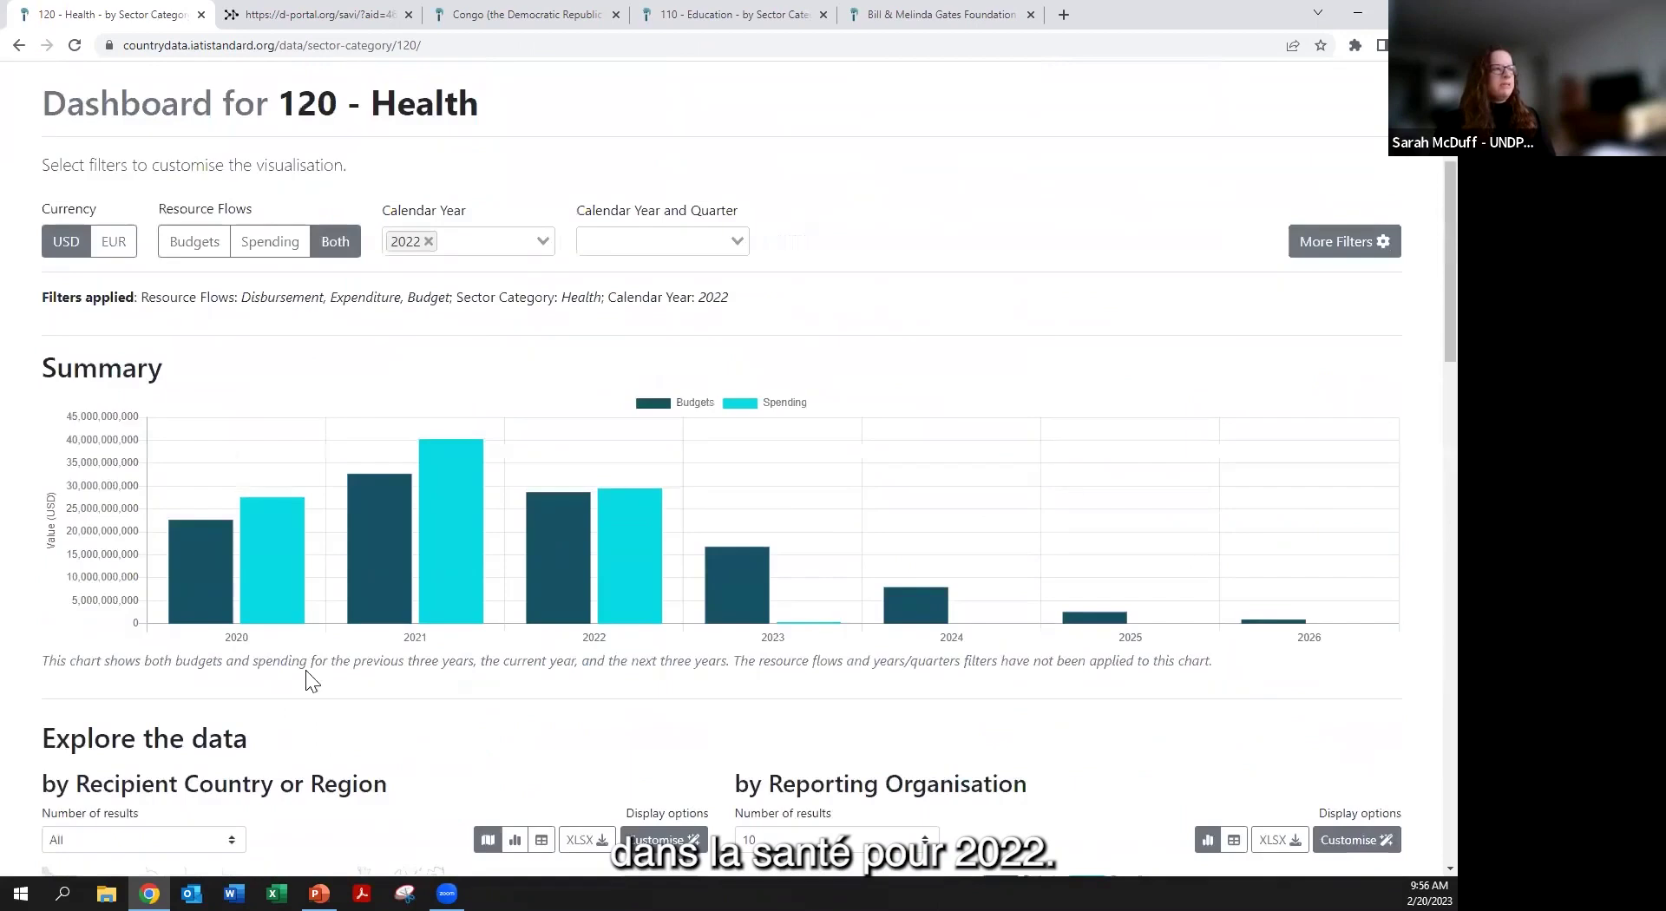
pyautogui.scroll(-5, 306, 670)
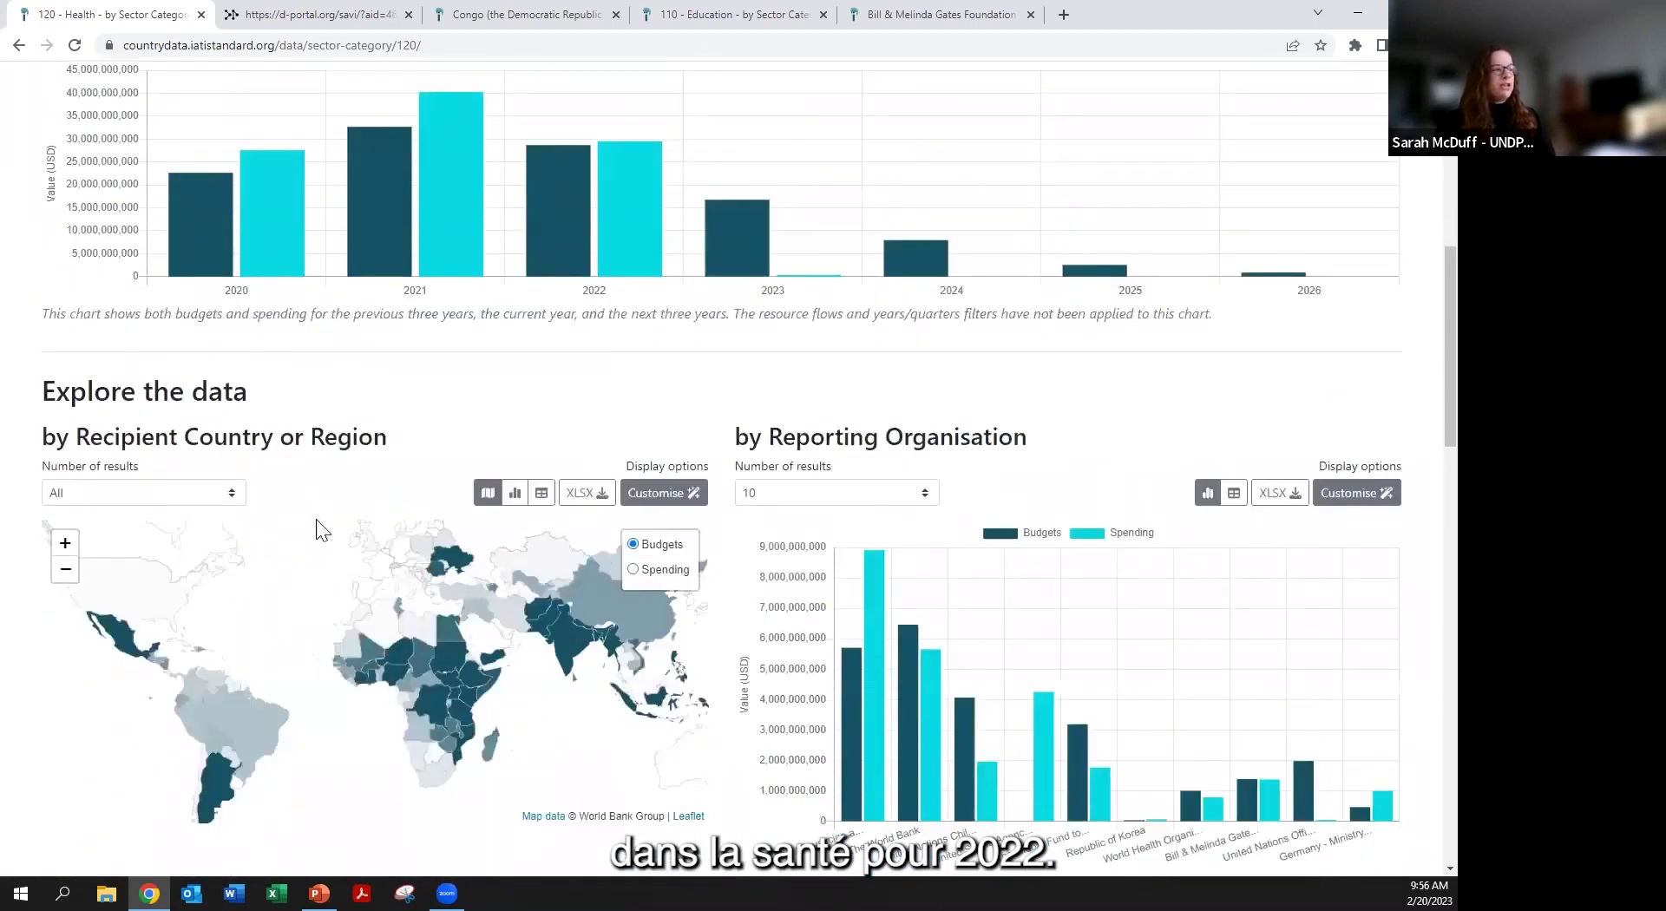
# - Show the Health data by recipient country or region as a table, look through the countries, and return to the map
pyautogui.click(515, 495)
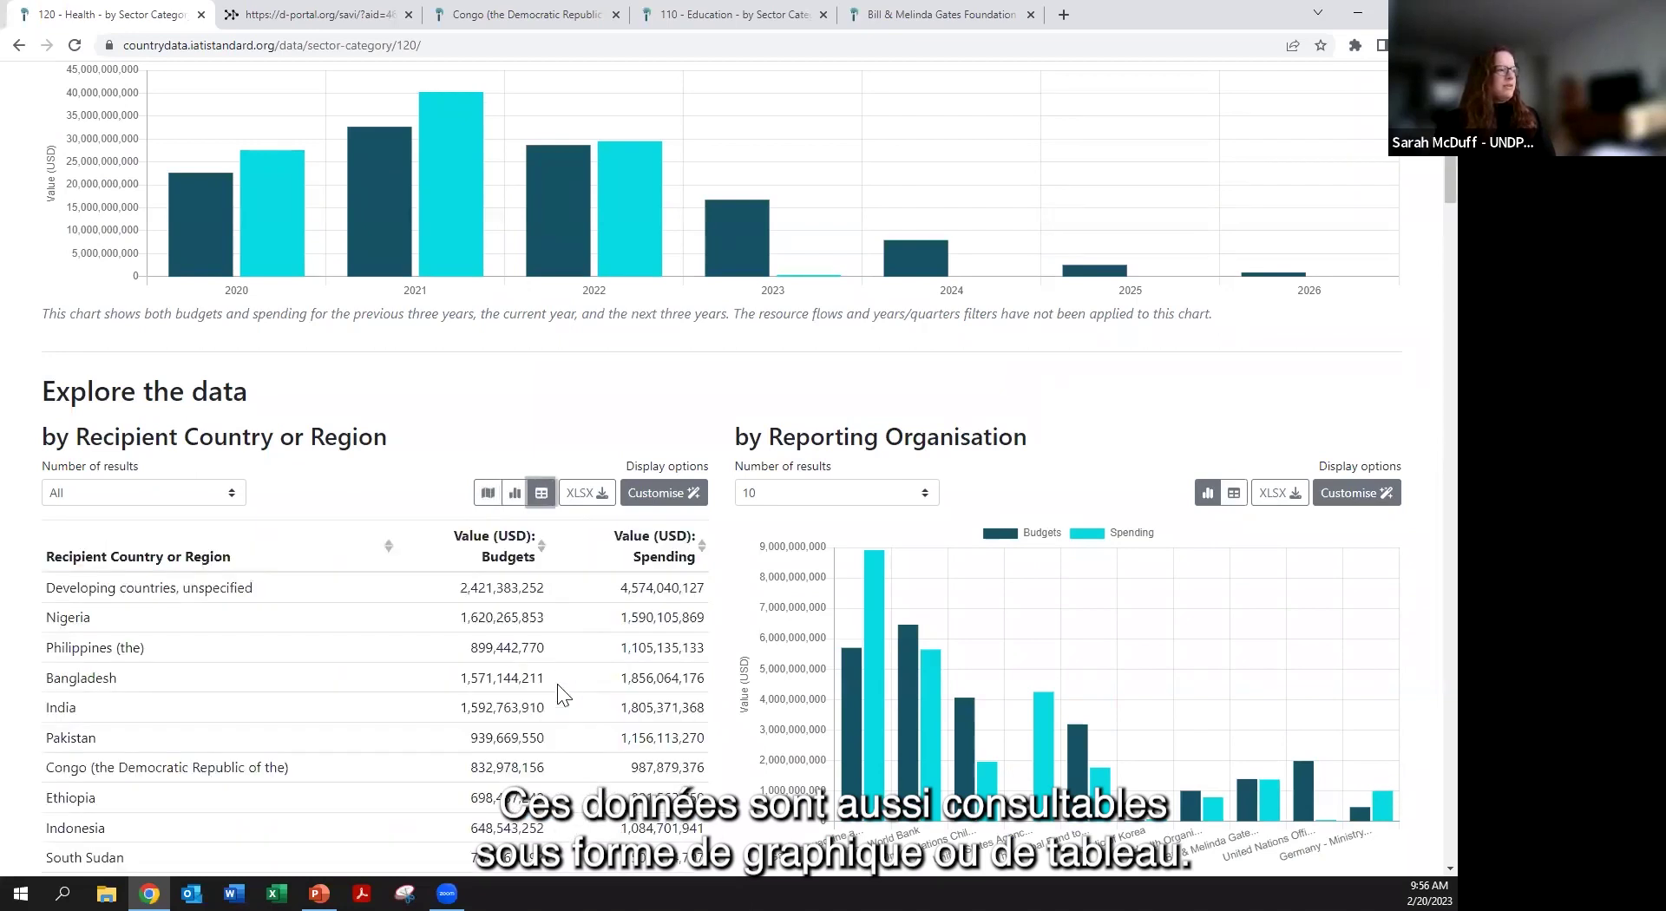
pyautogui.scroll(-4, 557, 684)
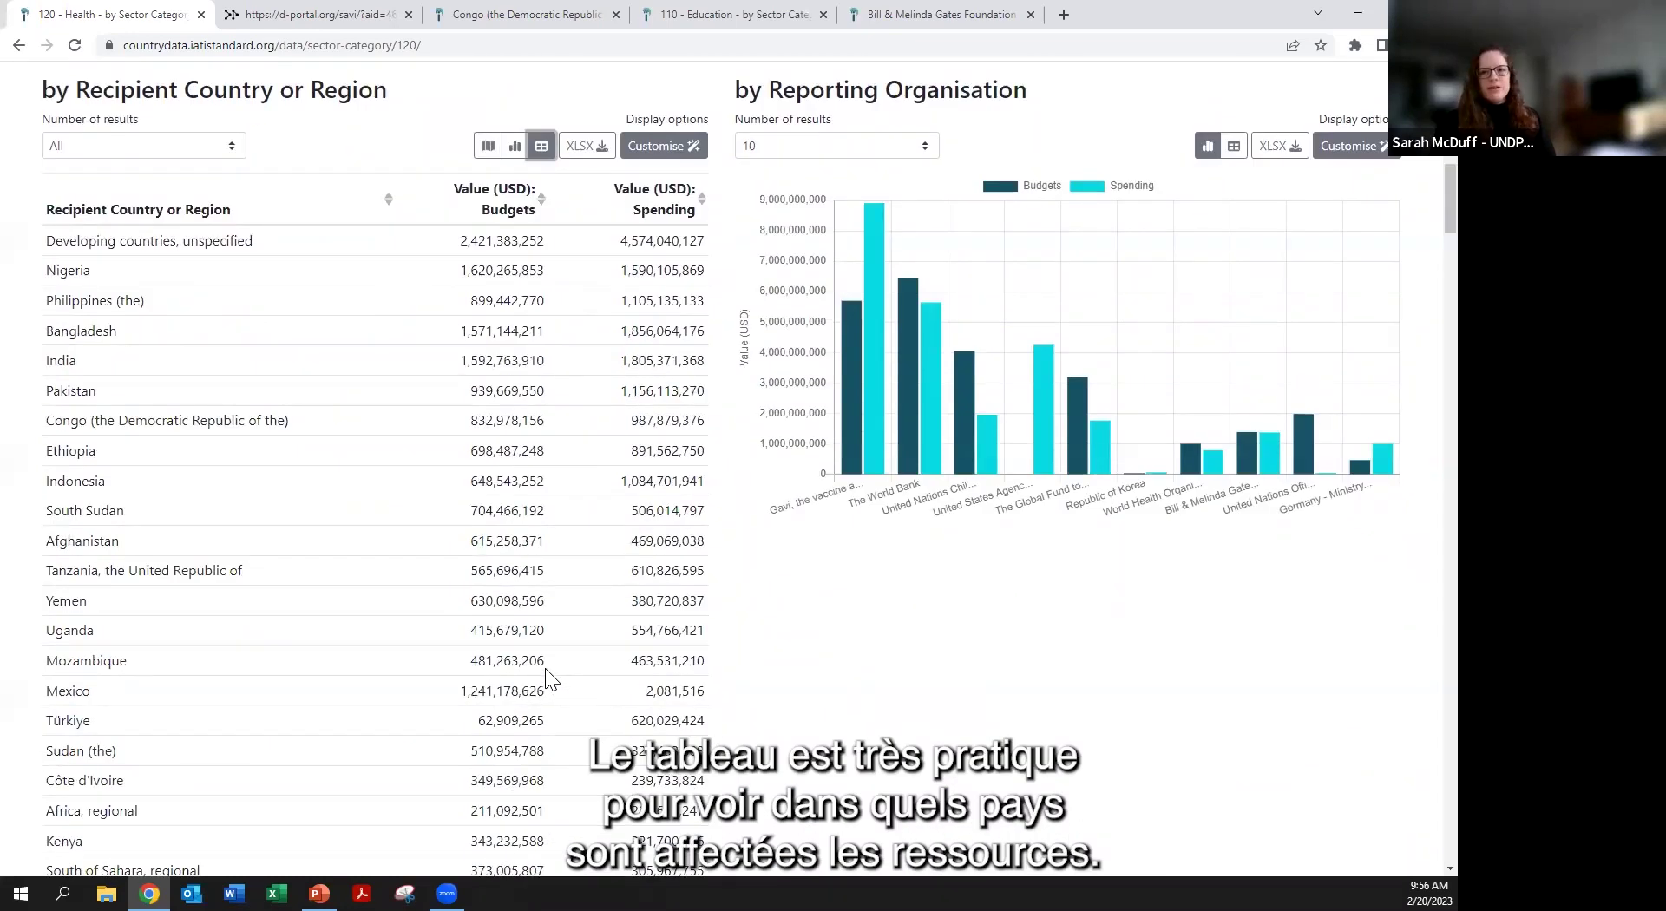
pyautogui.scroll(-3, 543, 665)
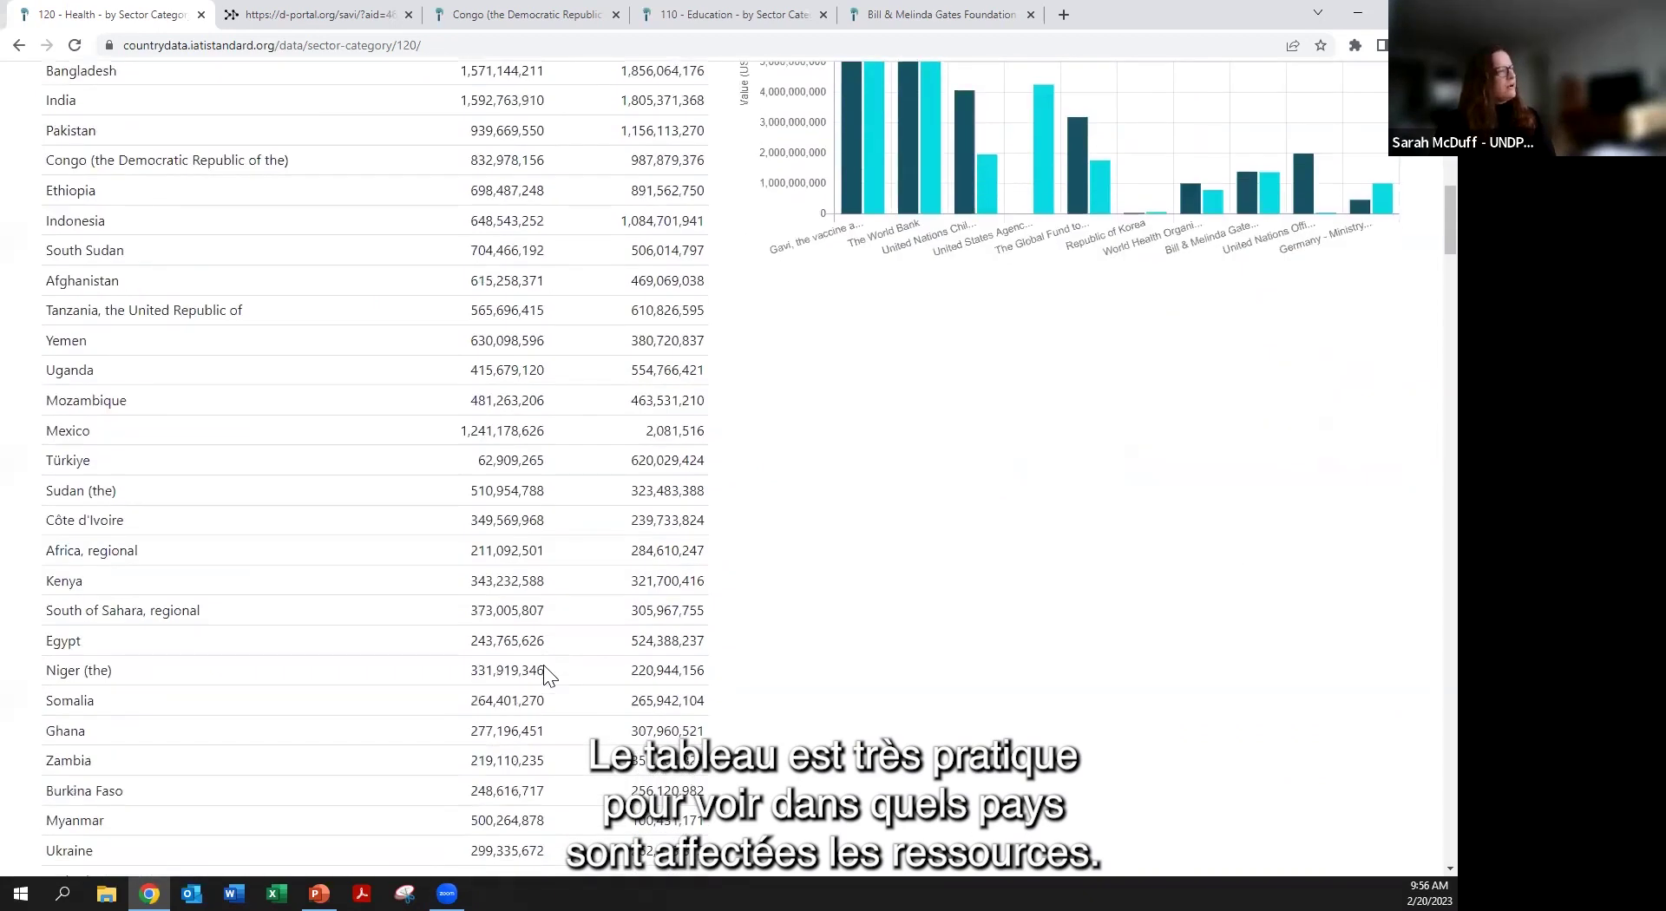
pyautogui.scroll(2, 543, 665)
pyautogui.scroll(3, 544, 663)
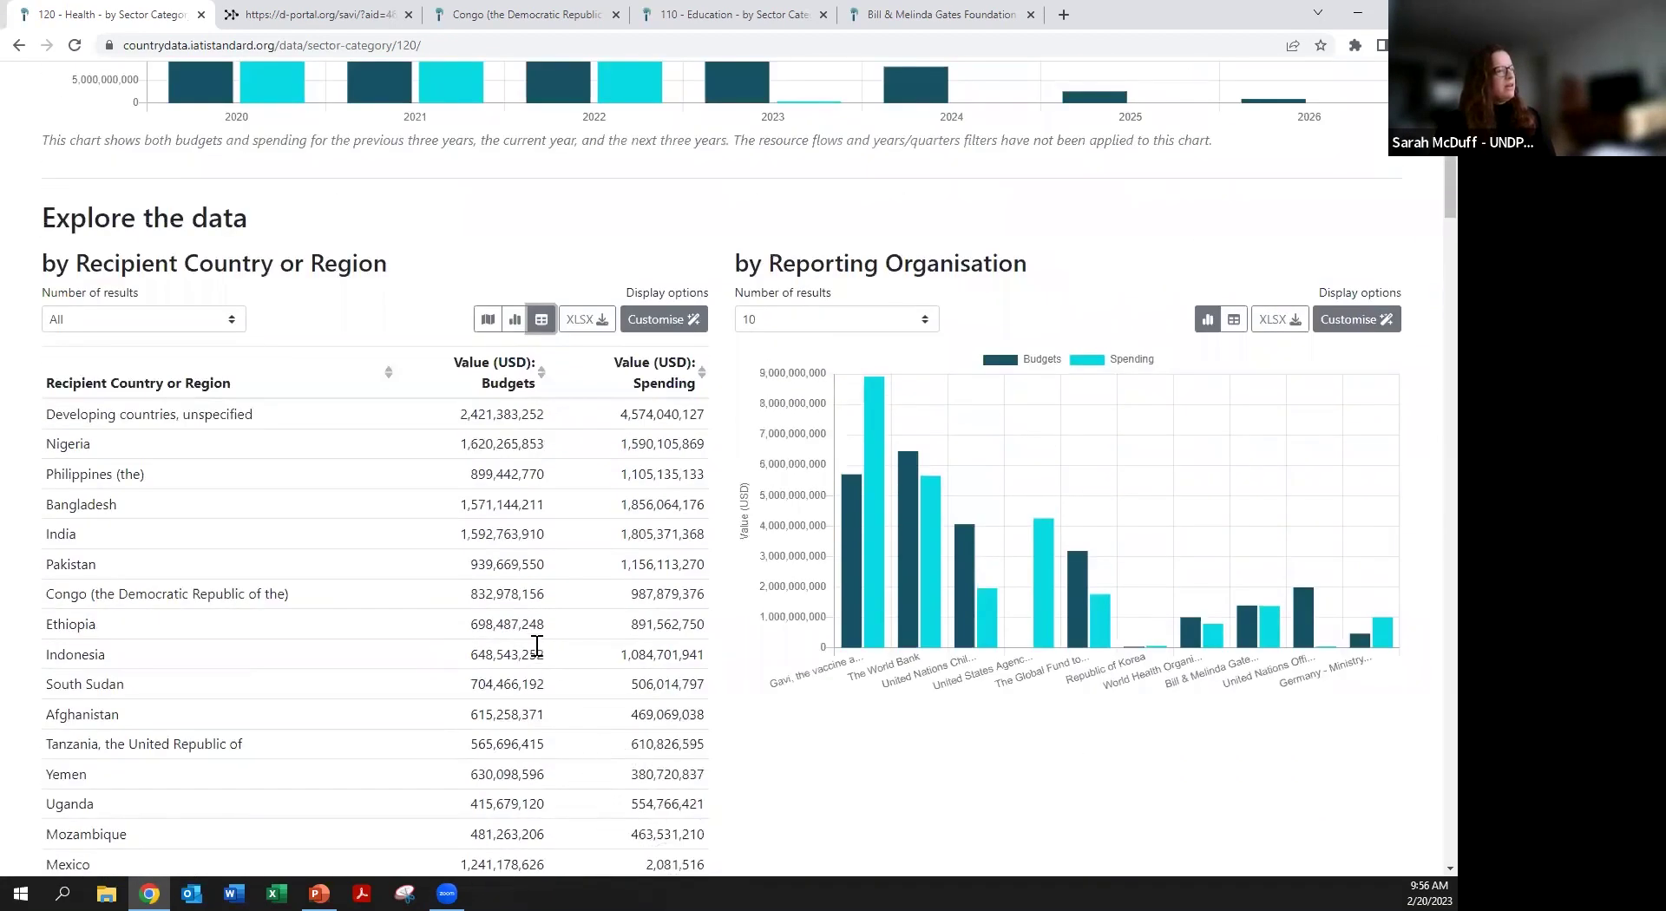
pyautogui.click(487, 320)
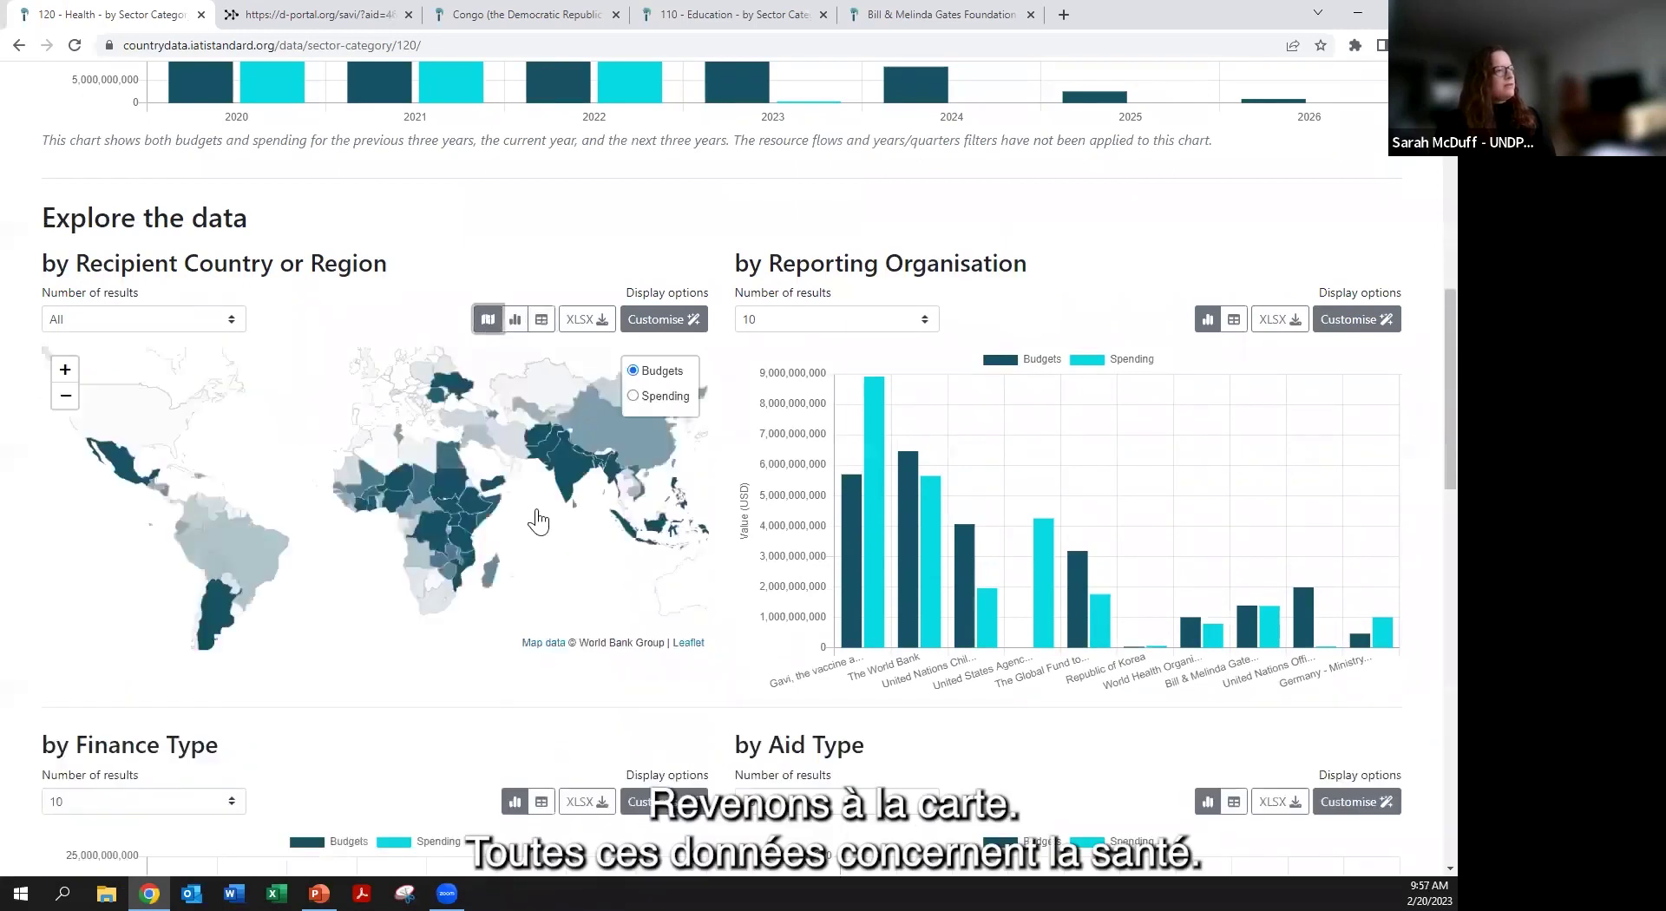
# - Filter the Health dashboard by the United States reporting organisation group
pyautogui.scroll(2, 556, 487)
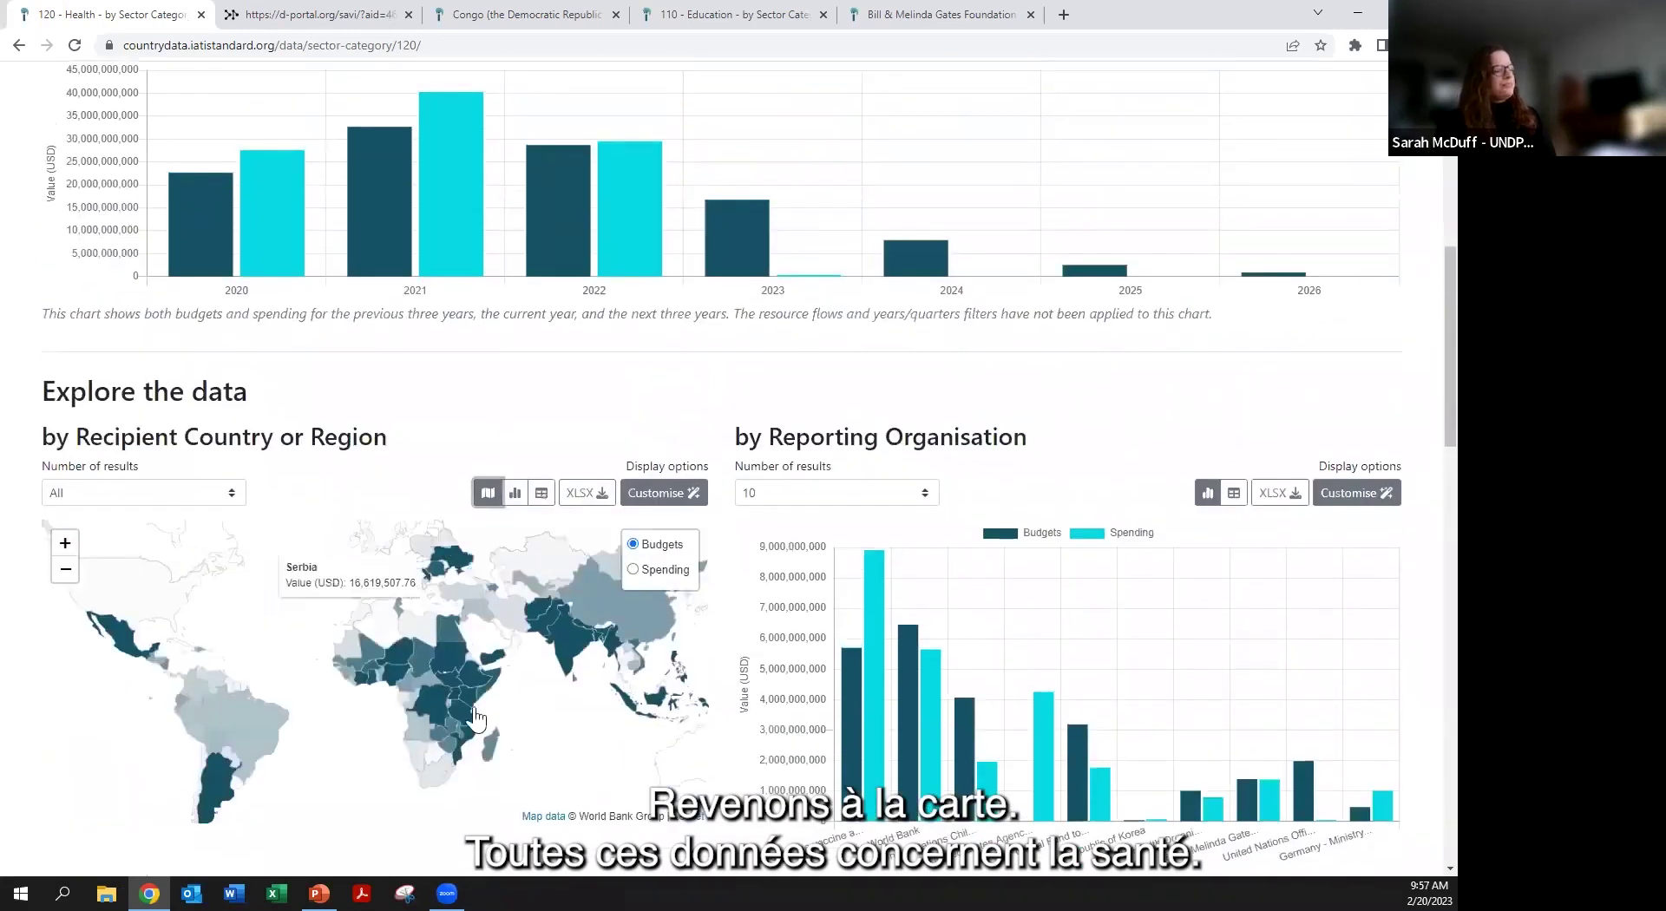
pyautogui.scroll(2, 707, 618)
pyautogui.scroll(2, 707, 618)
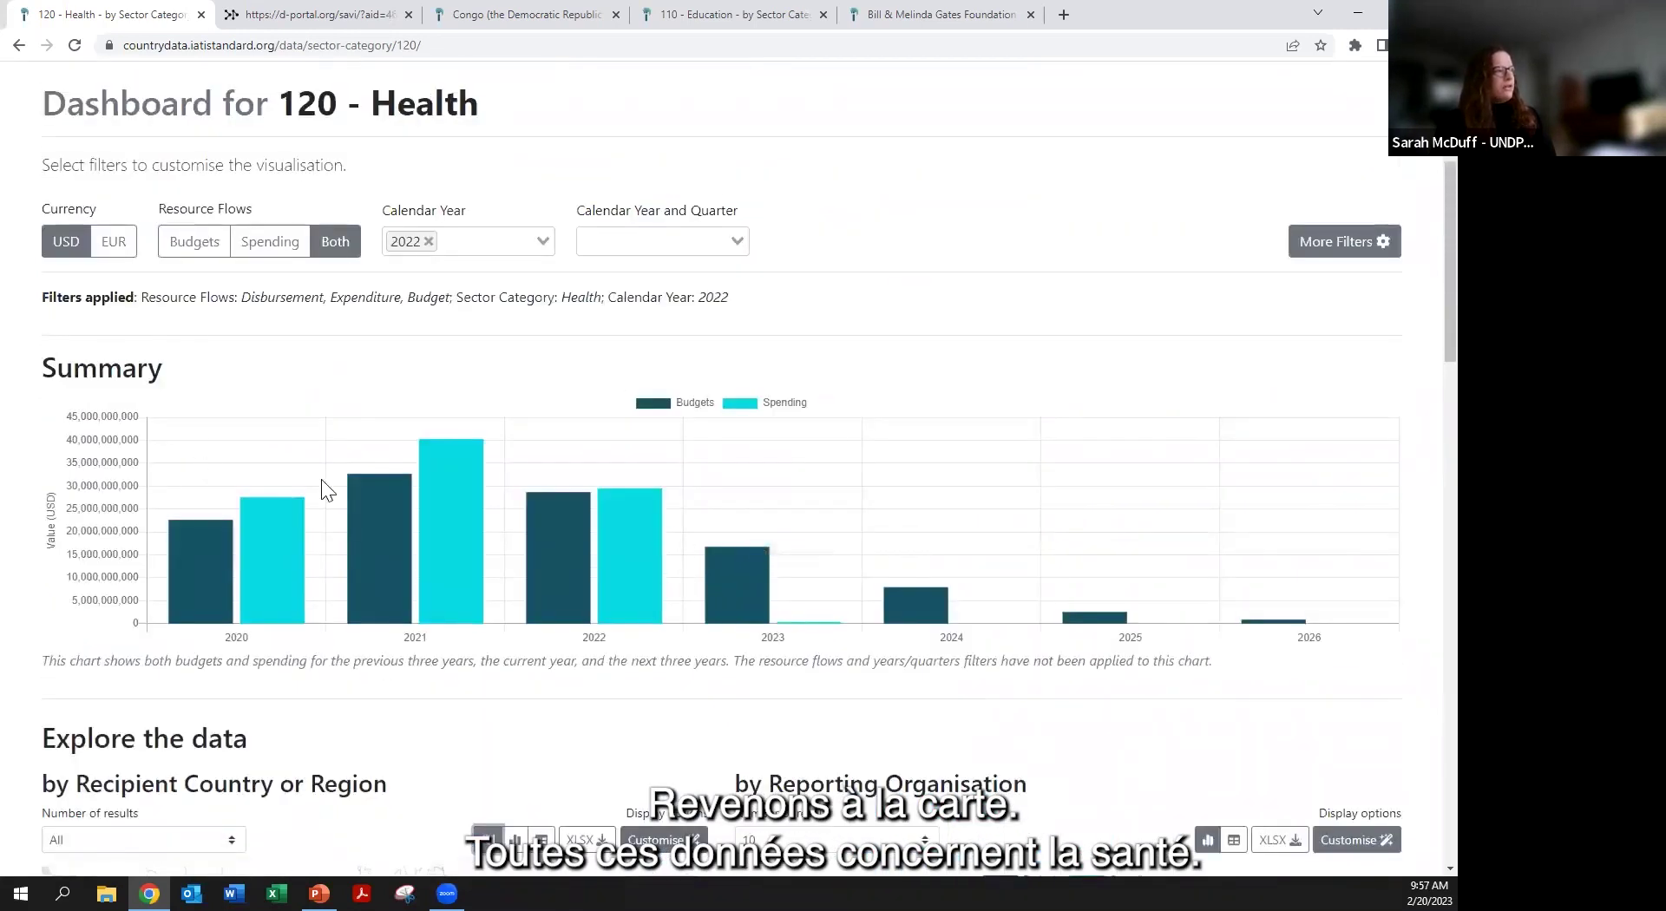
pyautogui.scroll(1, 304, 481)
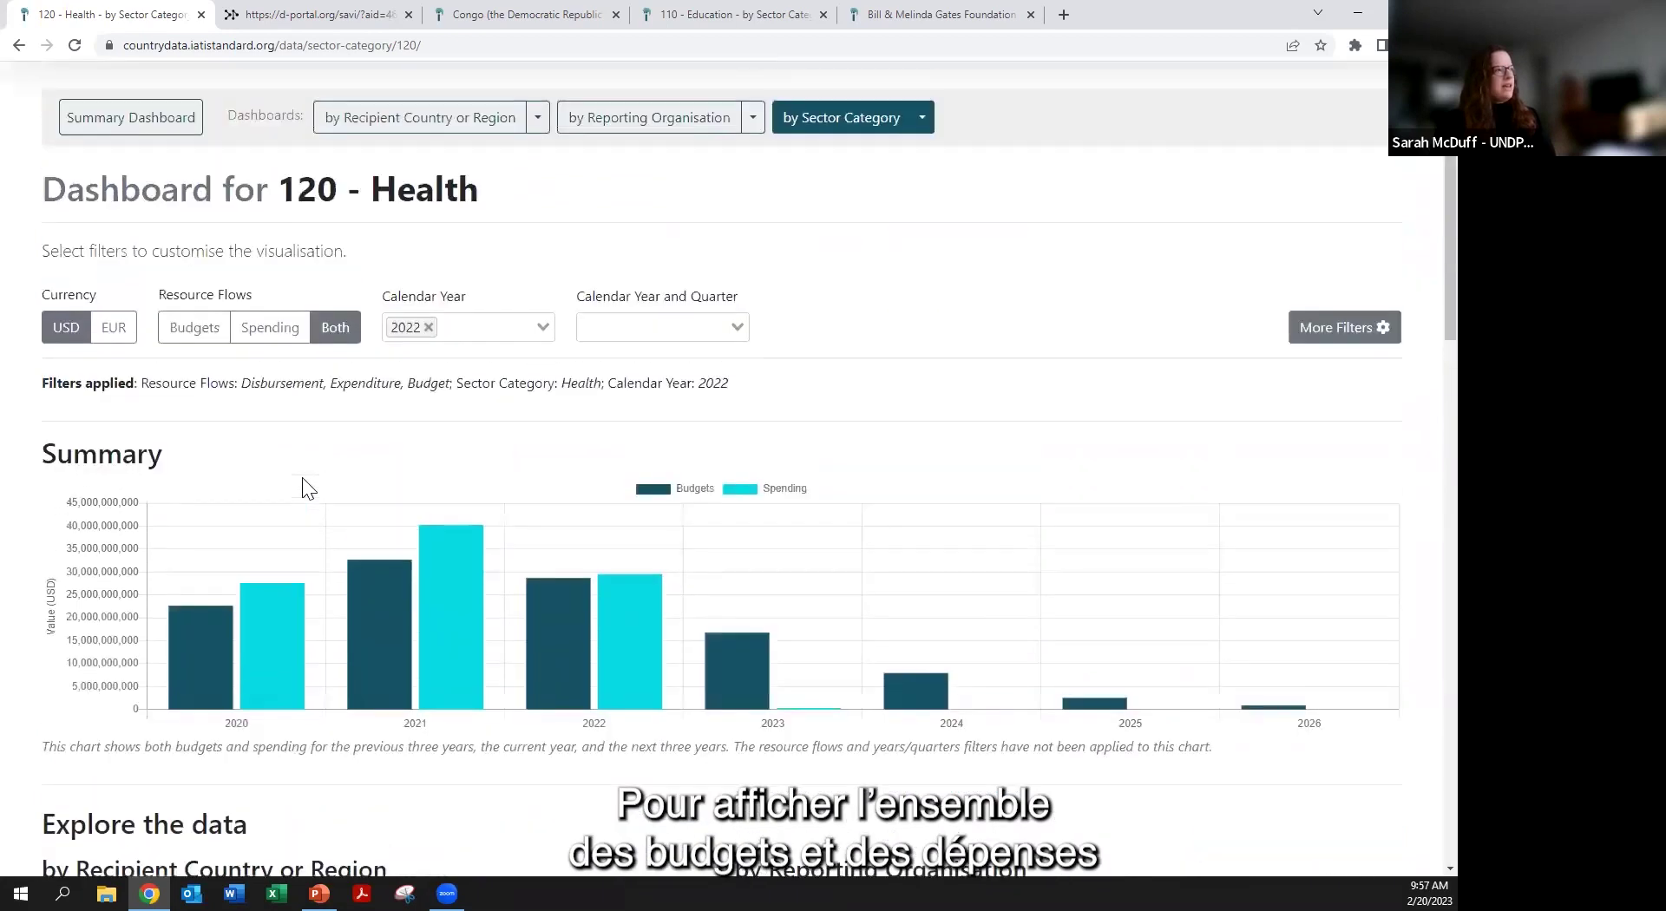
pyautogui.click(1342, 332)
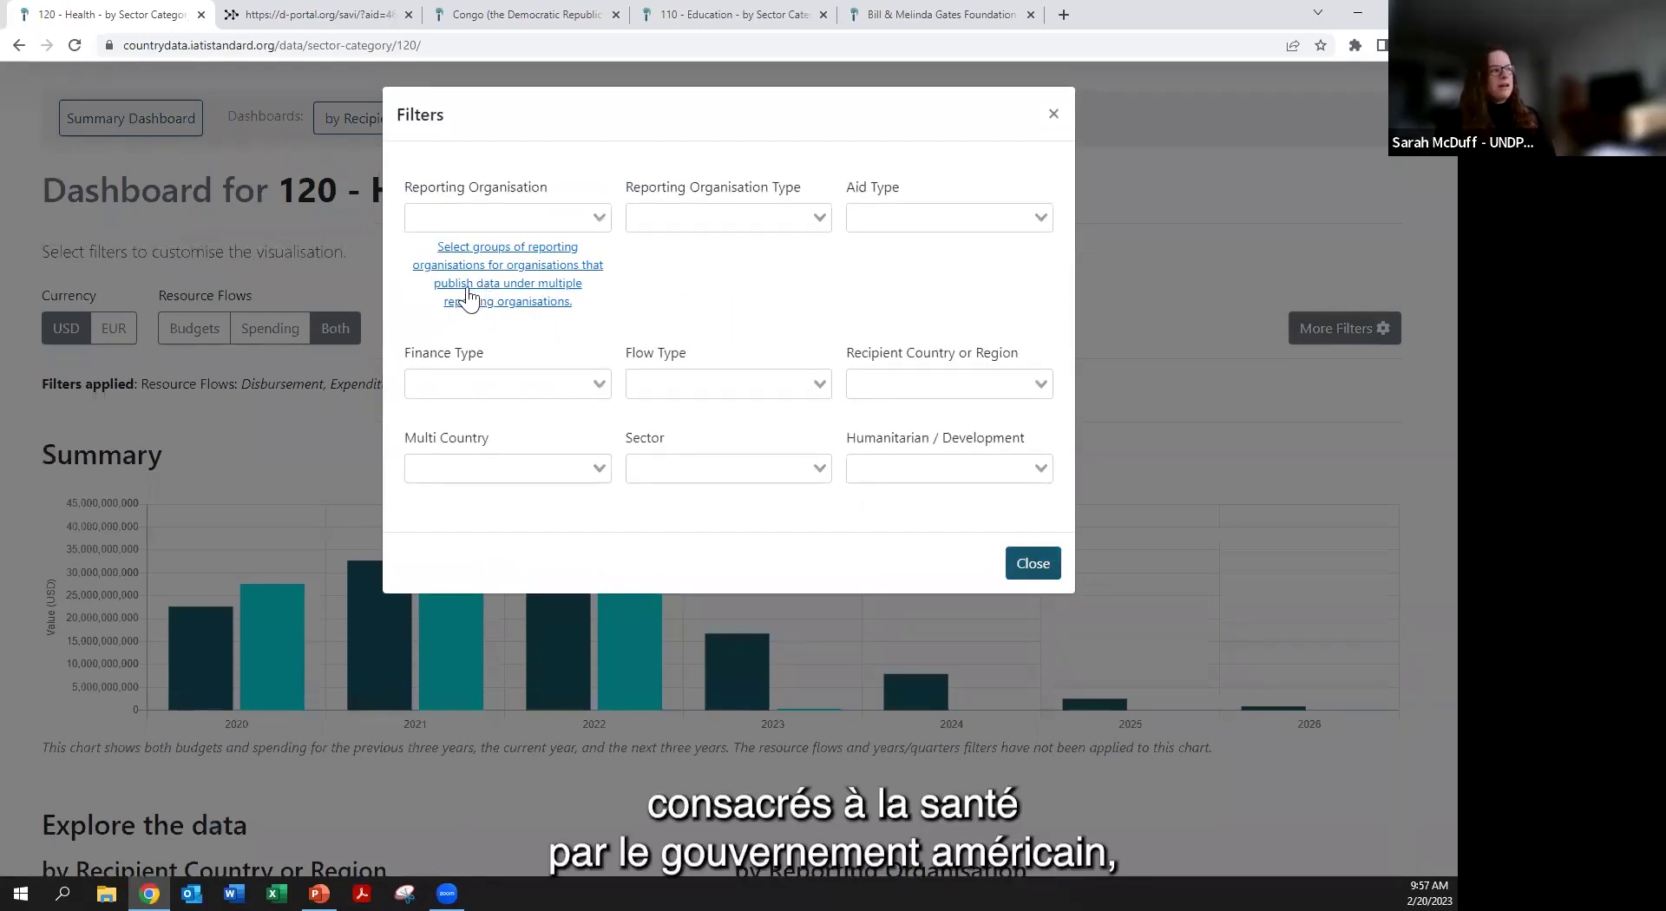
pyautogui.click(468, 299)
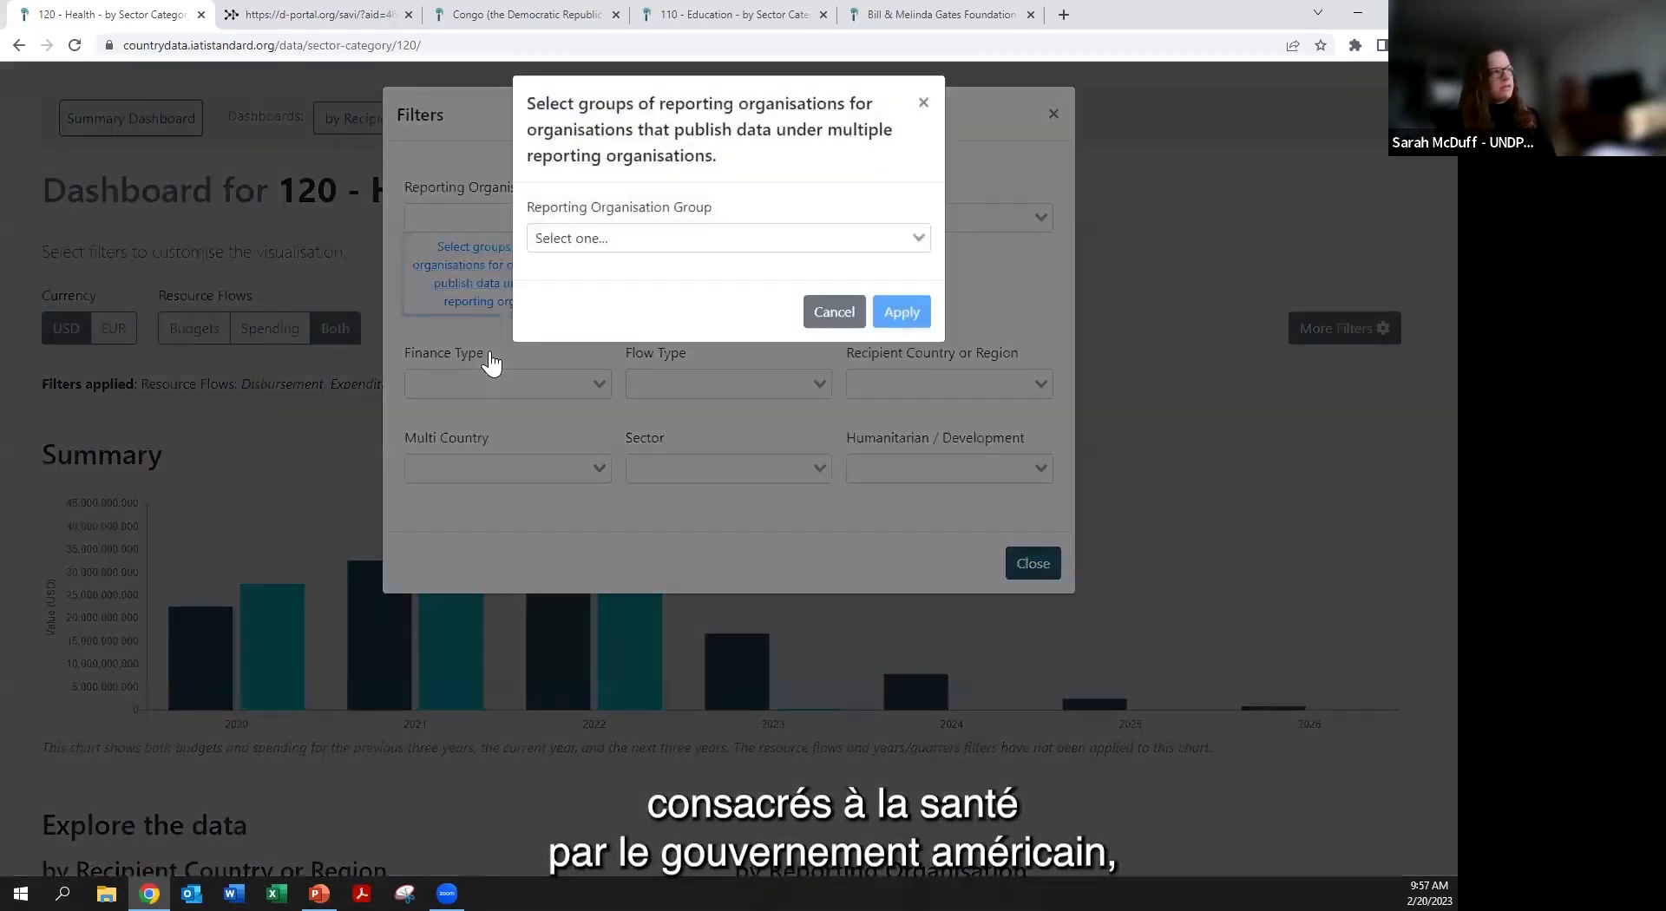
pyautogui.click(601, 251)
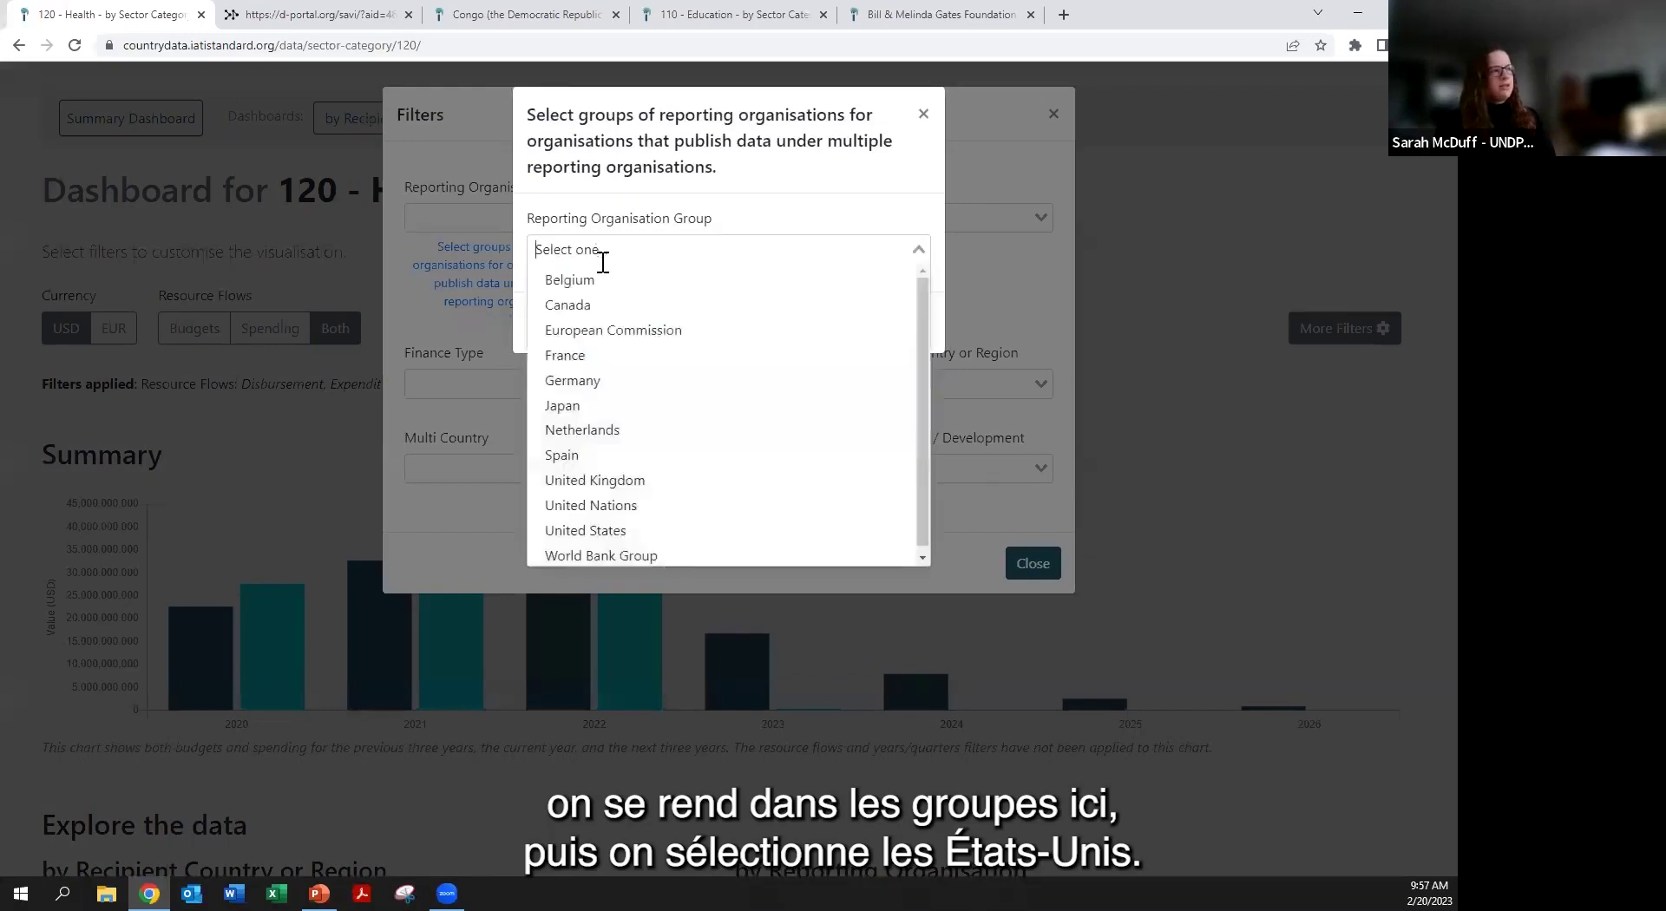
pyautogui.click(660, 532)
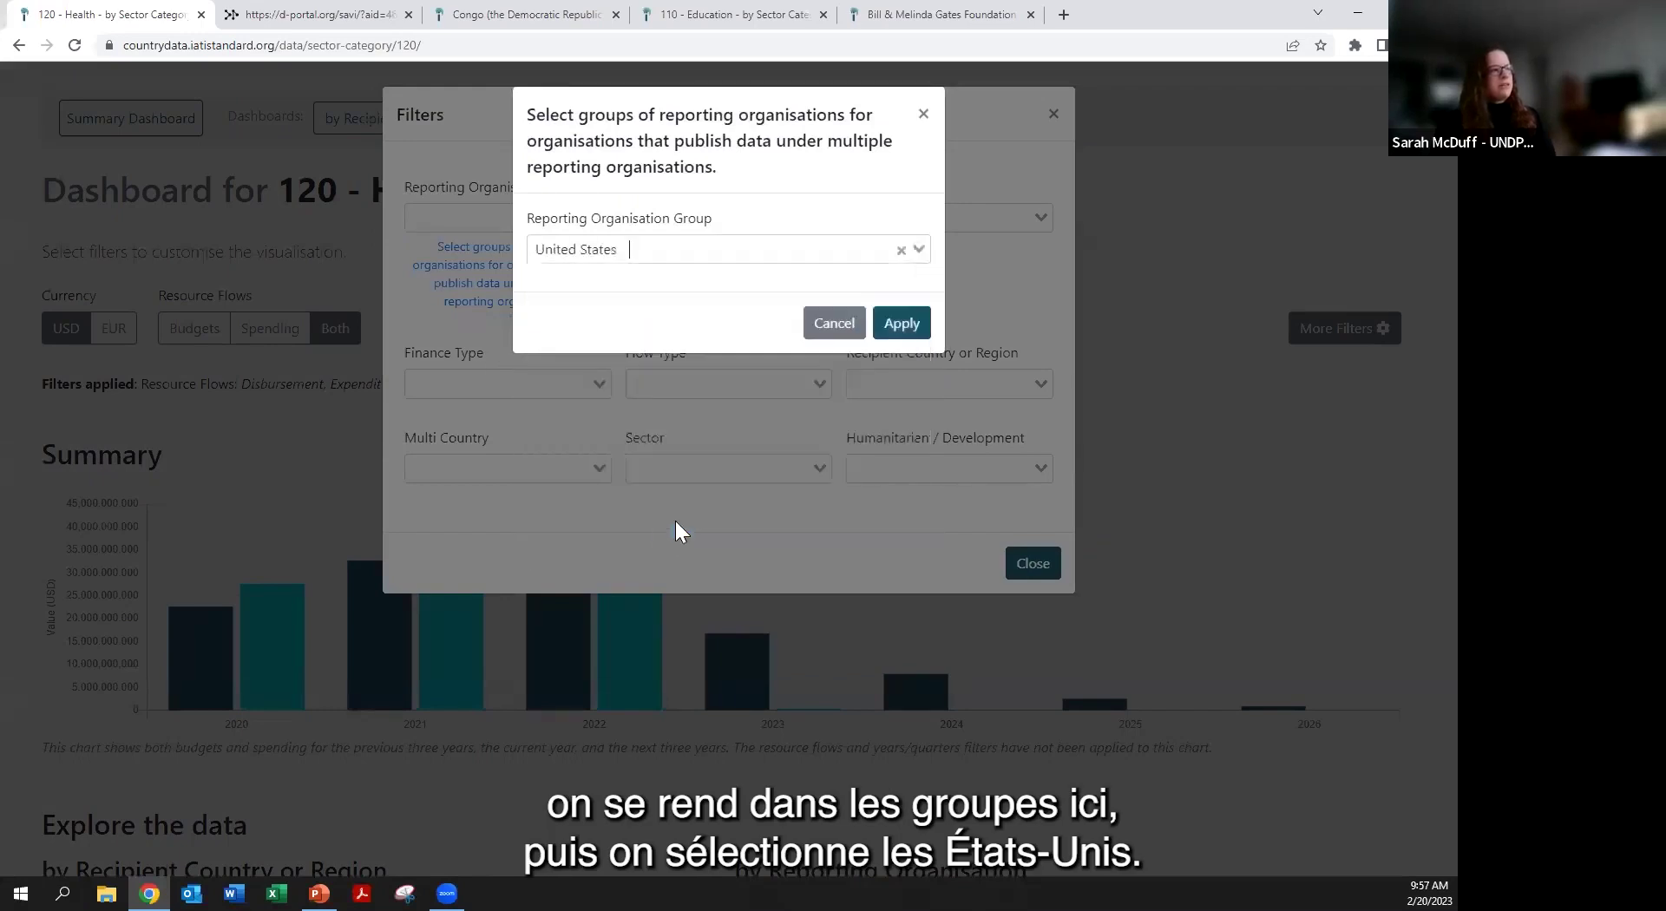
pyautogui.click(901, 323)
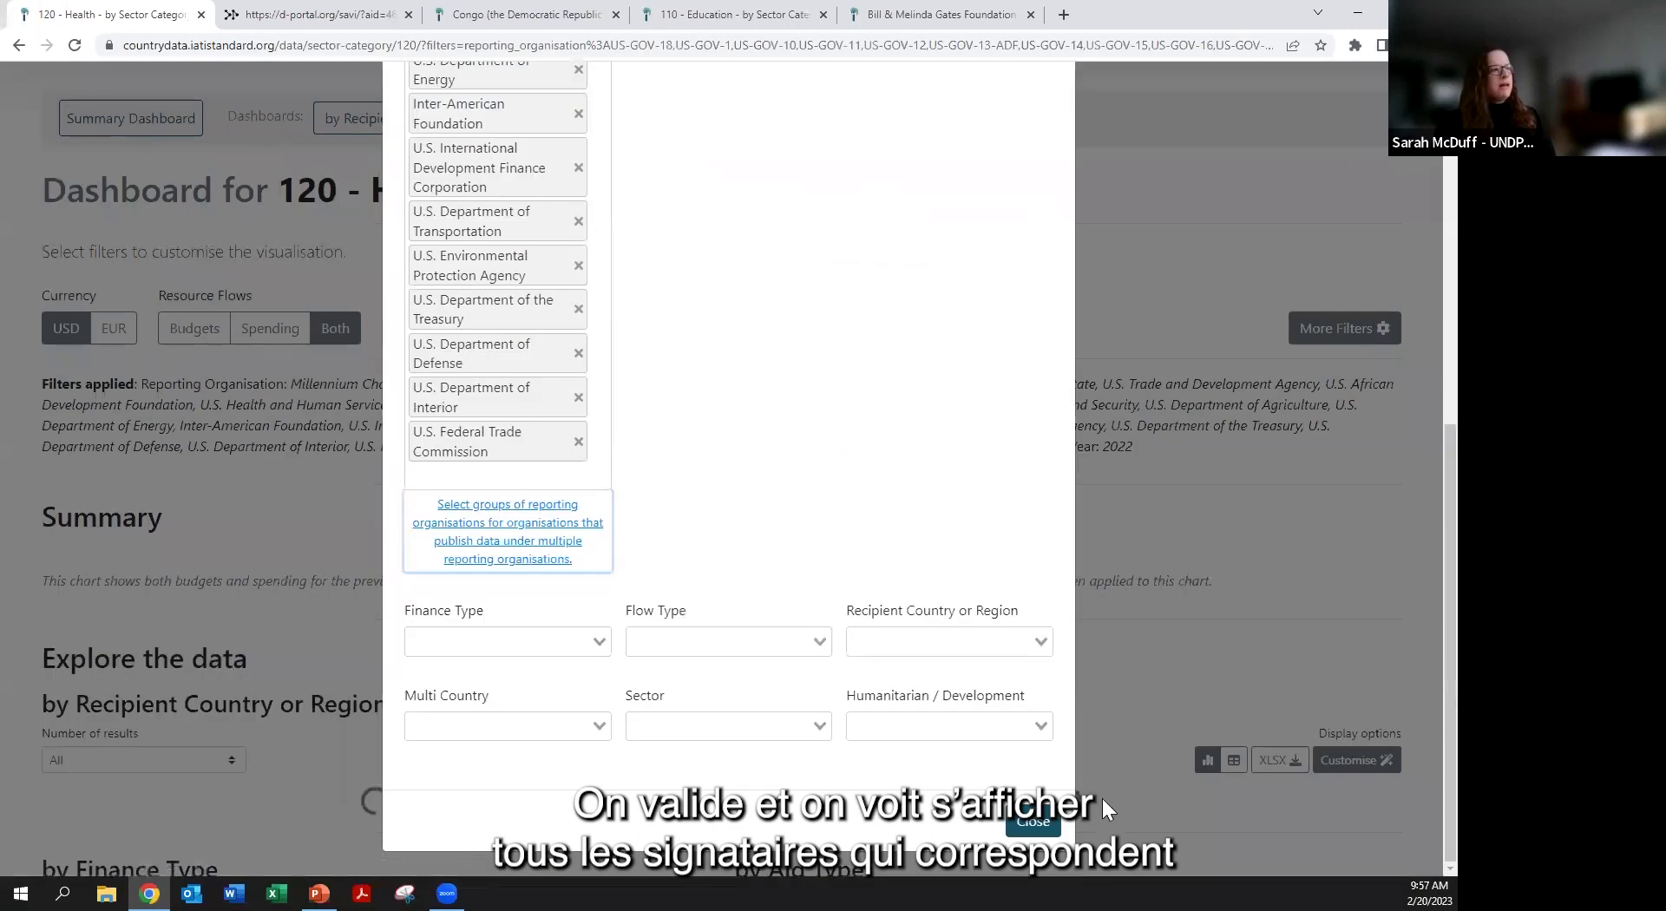
# - Look through the selected U.S. reporting organisations and close the additional filters
pyautogui.scroll(4, 807, 573)
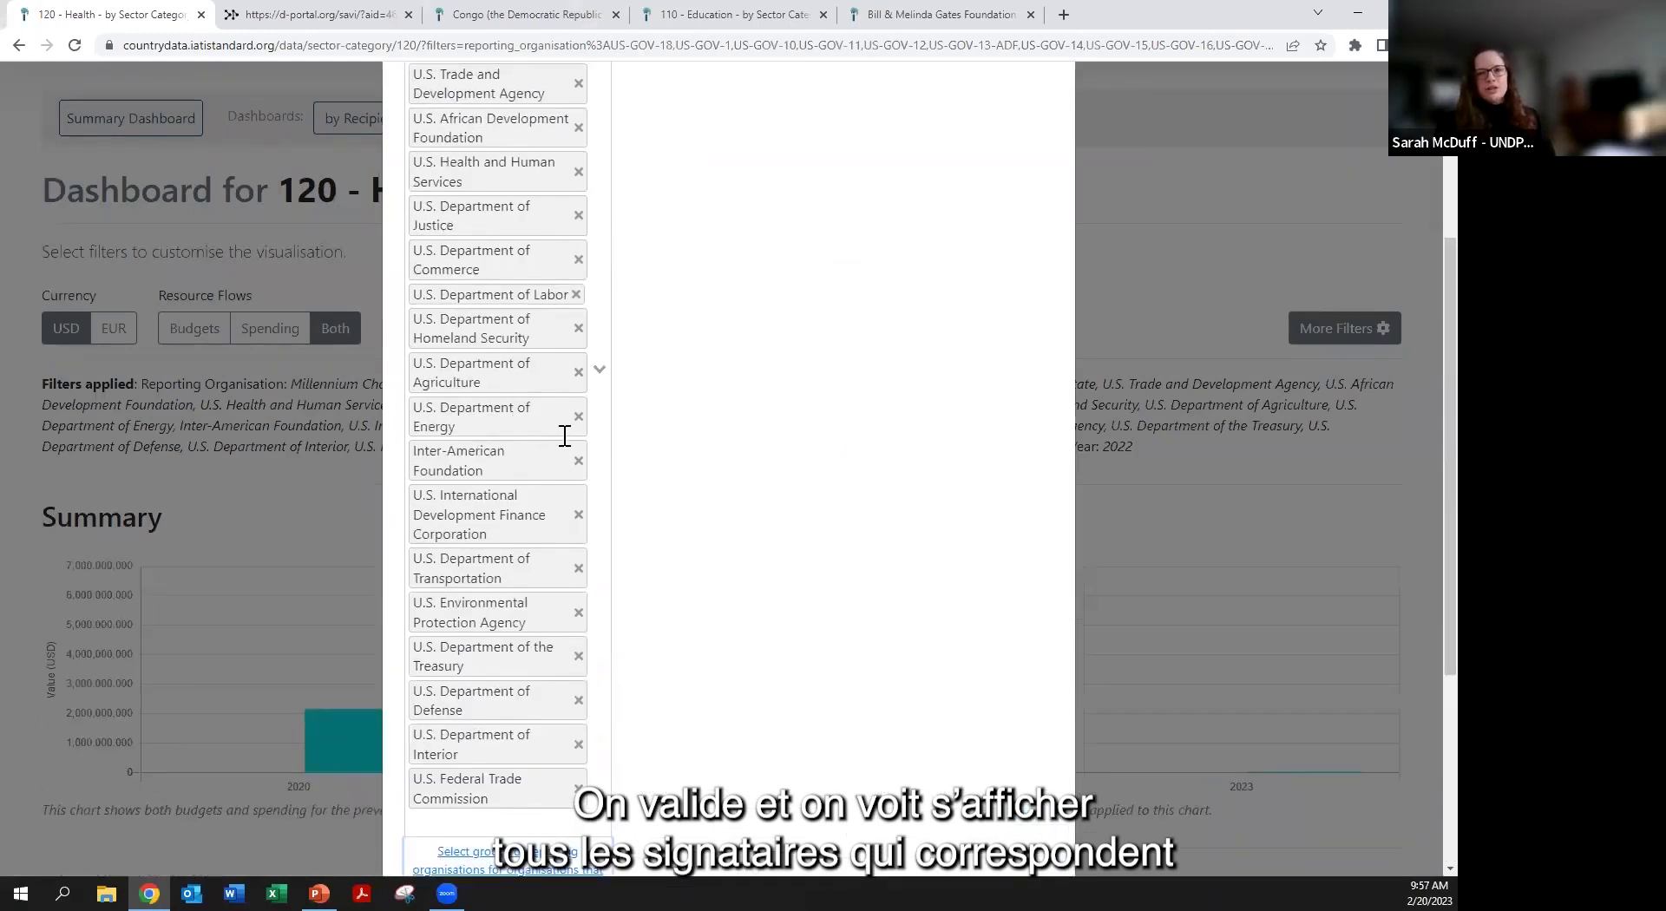
pyautogui.scroll(-4, 711, 487)
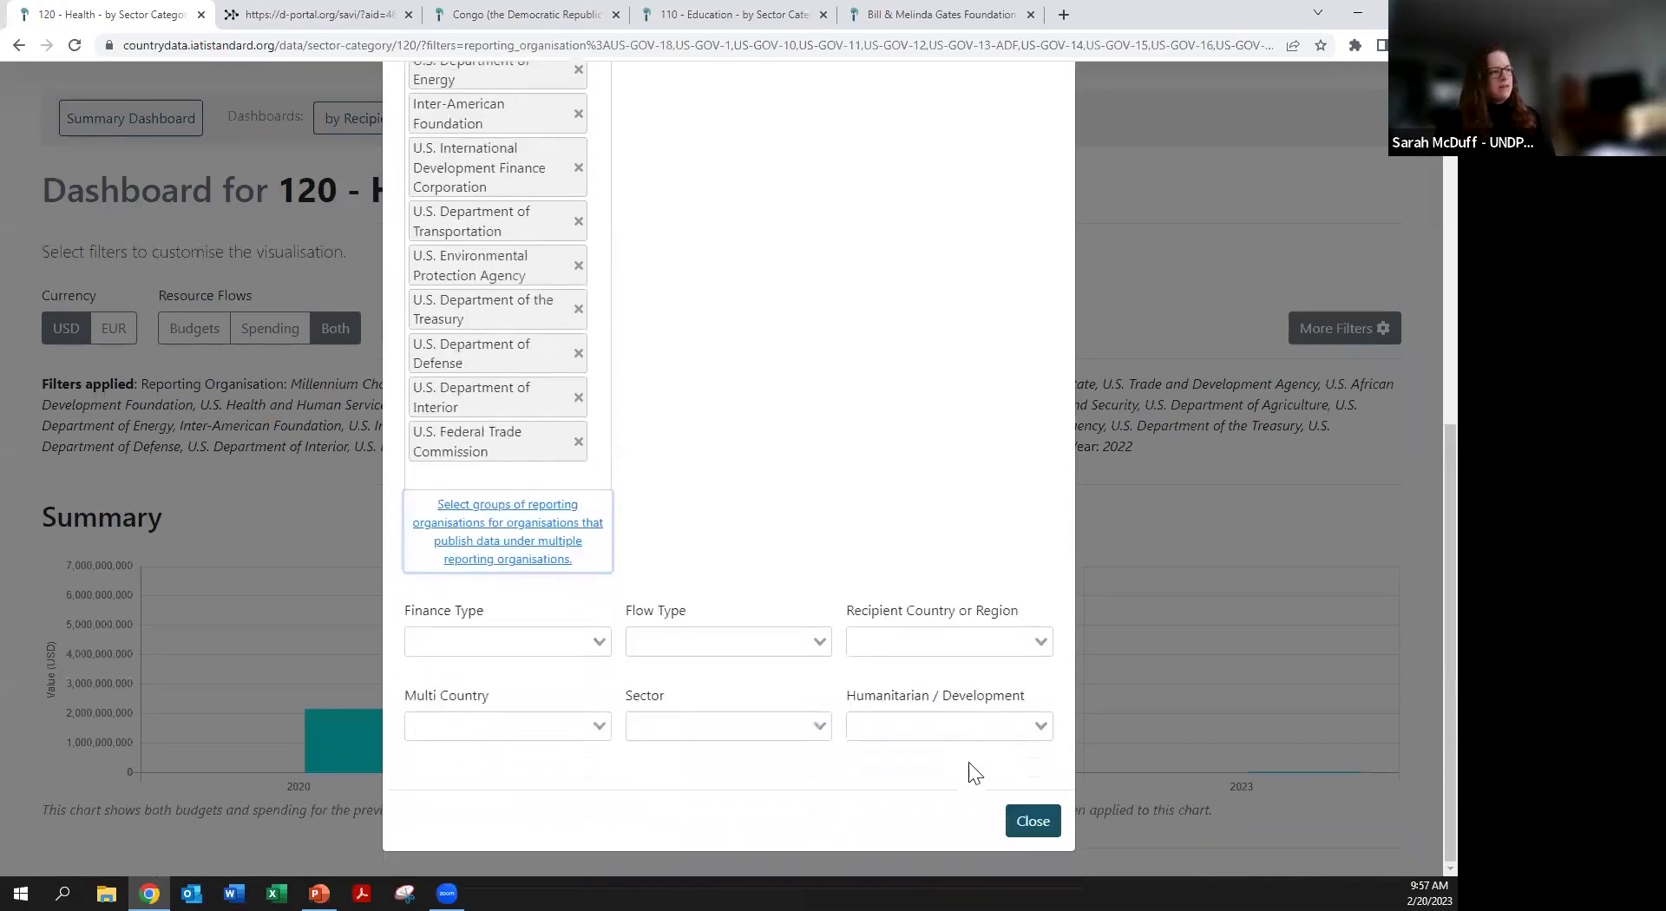
pyautogui.click(1045, 822)
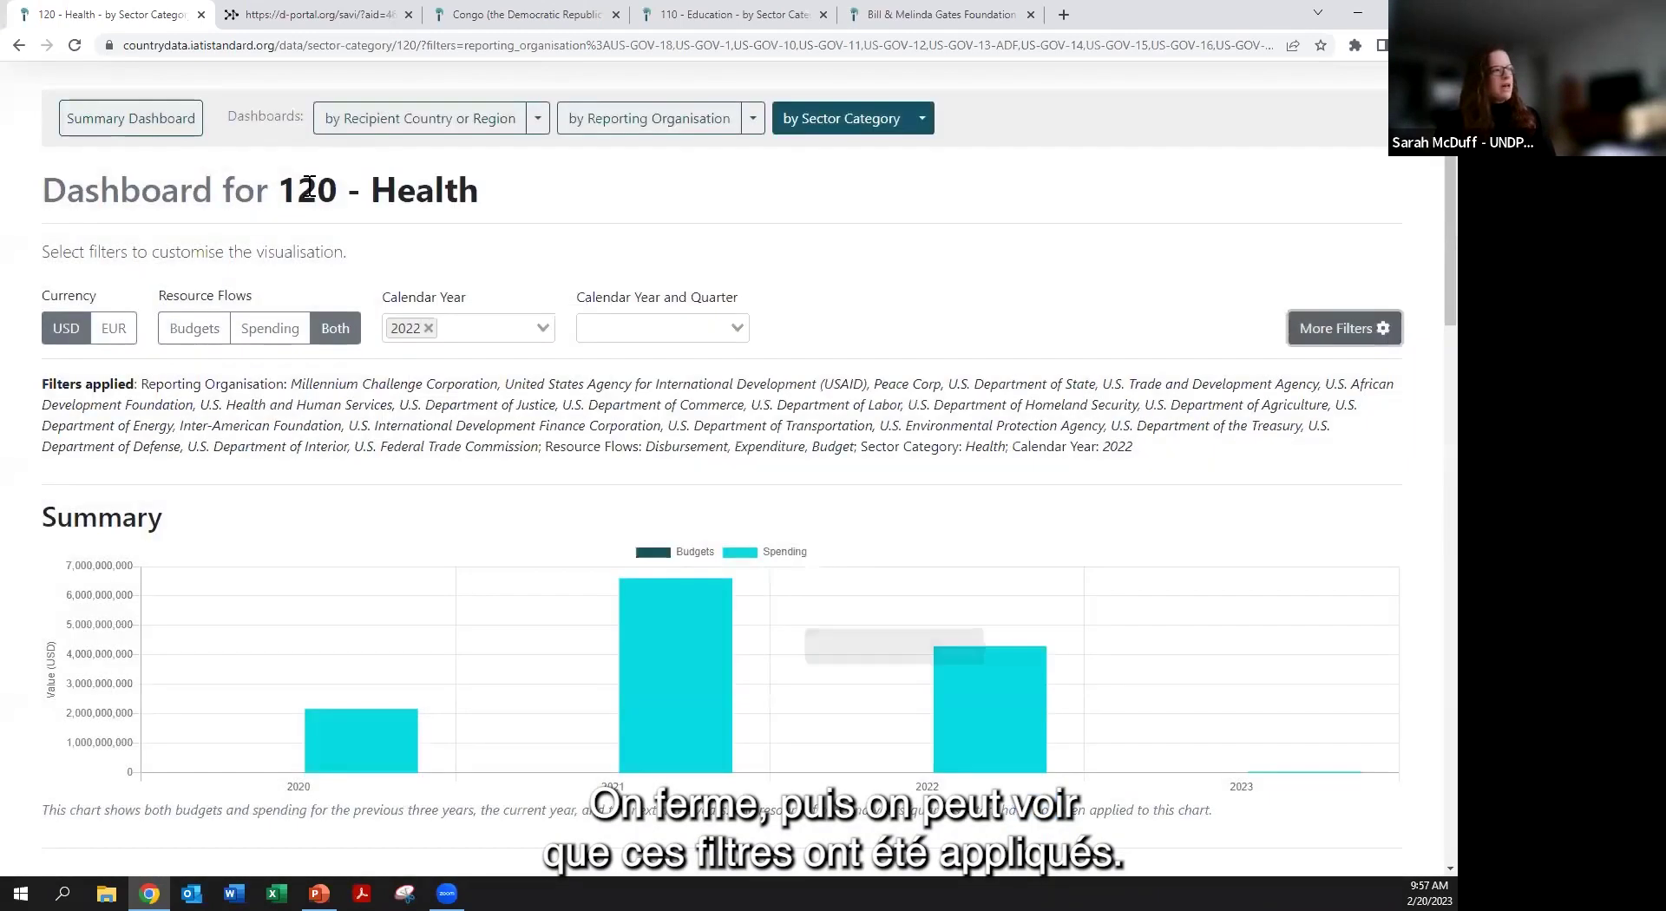
# - Switch the Health dashboard's recipient country map to spending and view it alongside the summary chart
pyautogui.scroll(-7, 809, 491)
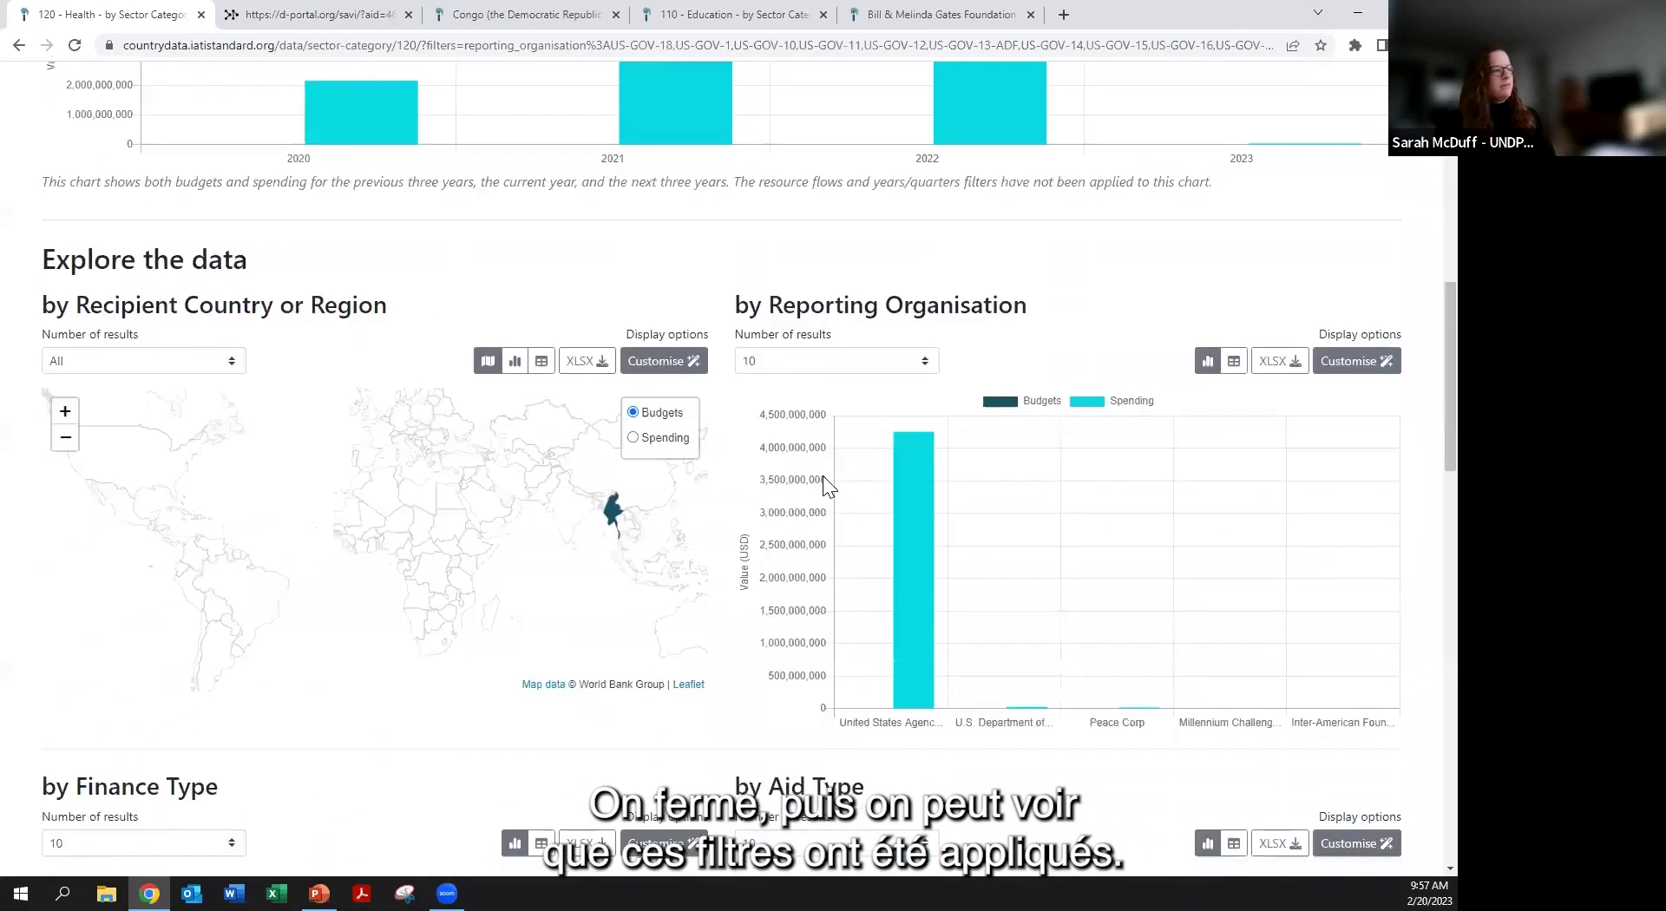
pyautogui.click(633, 457)
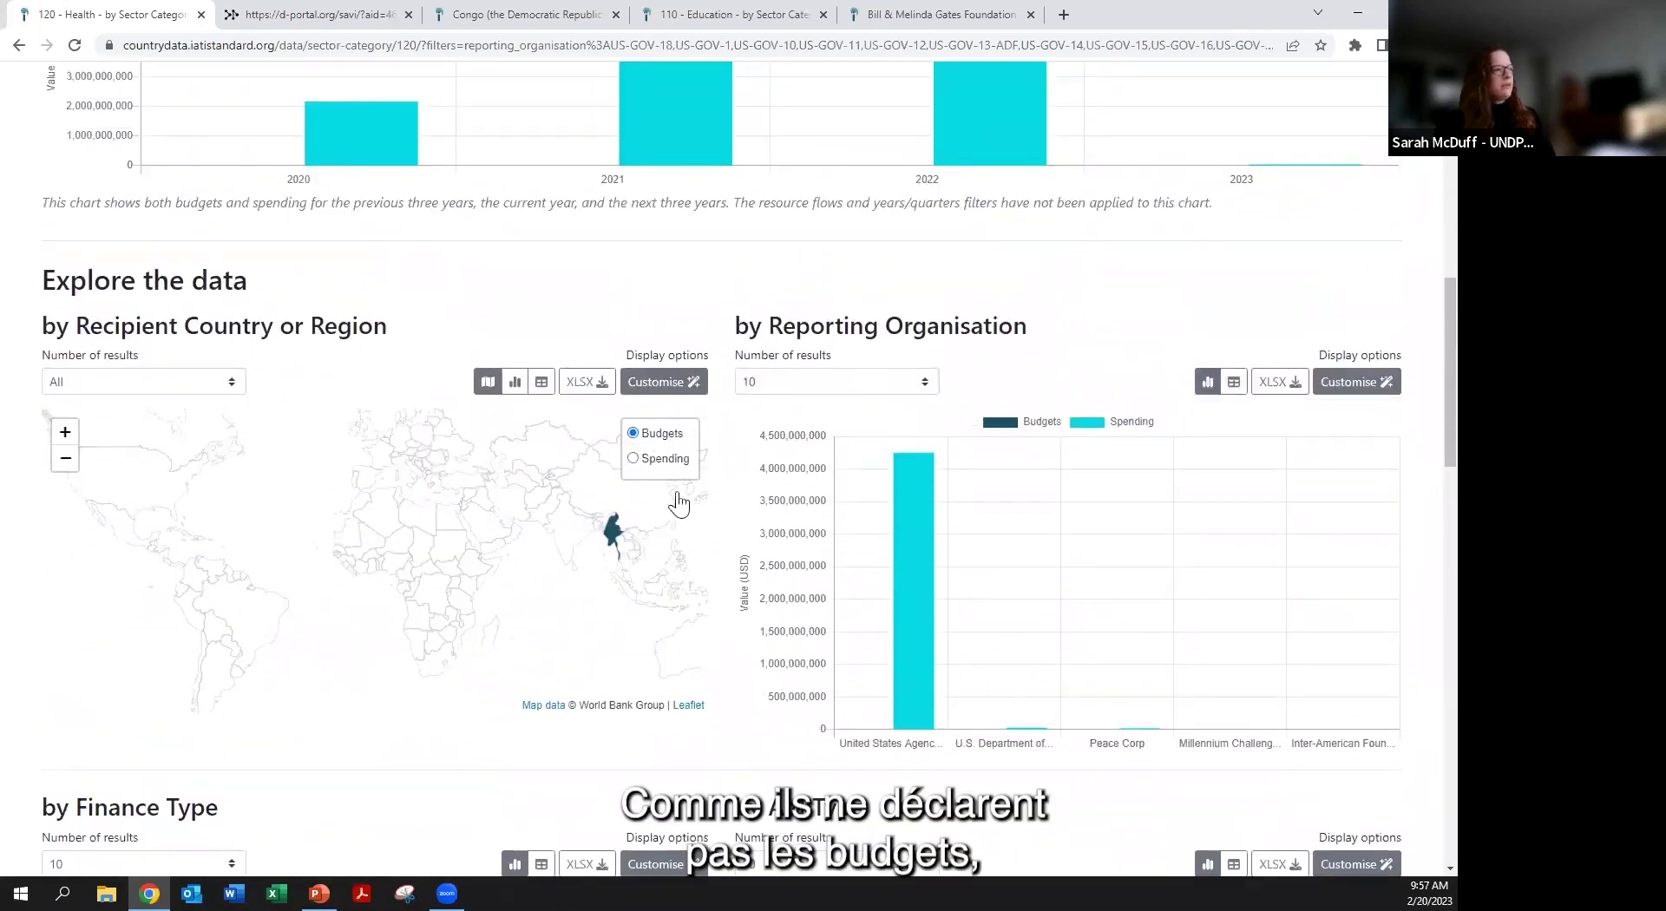
pyautogui.scroll(5, 793, 503)
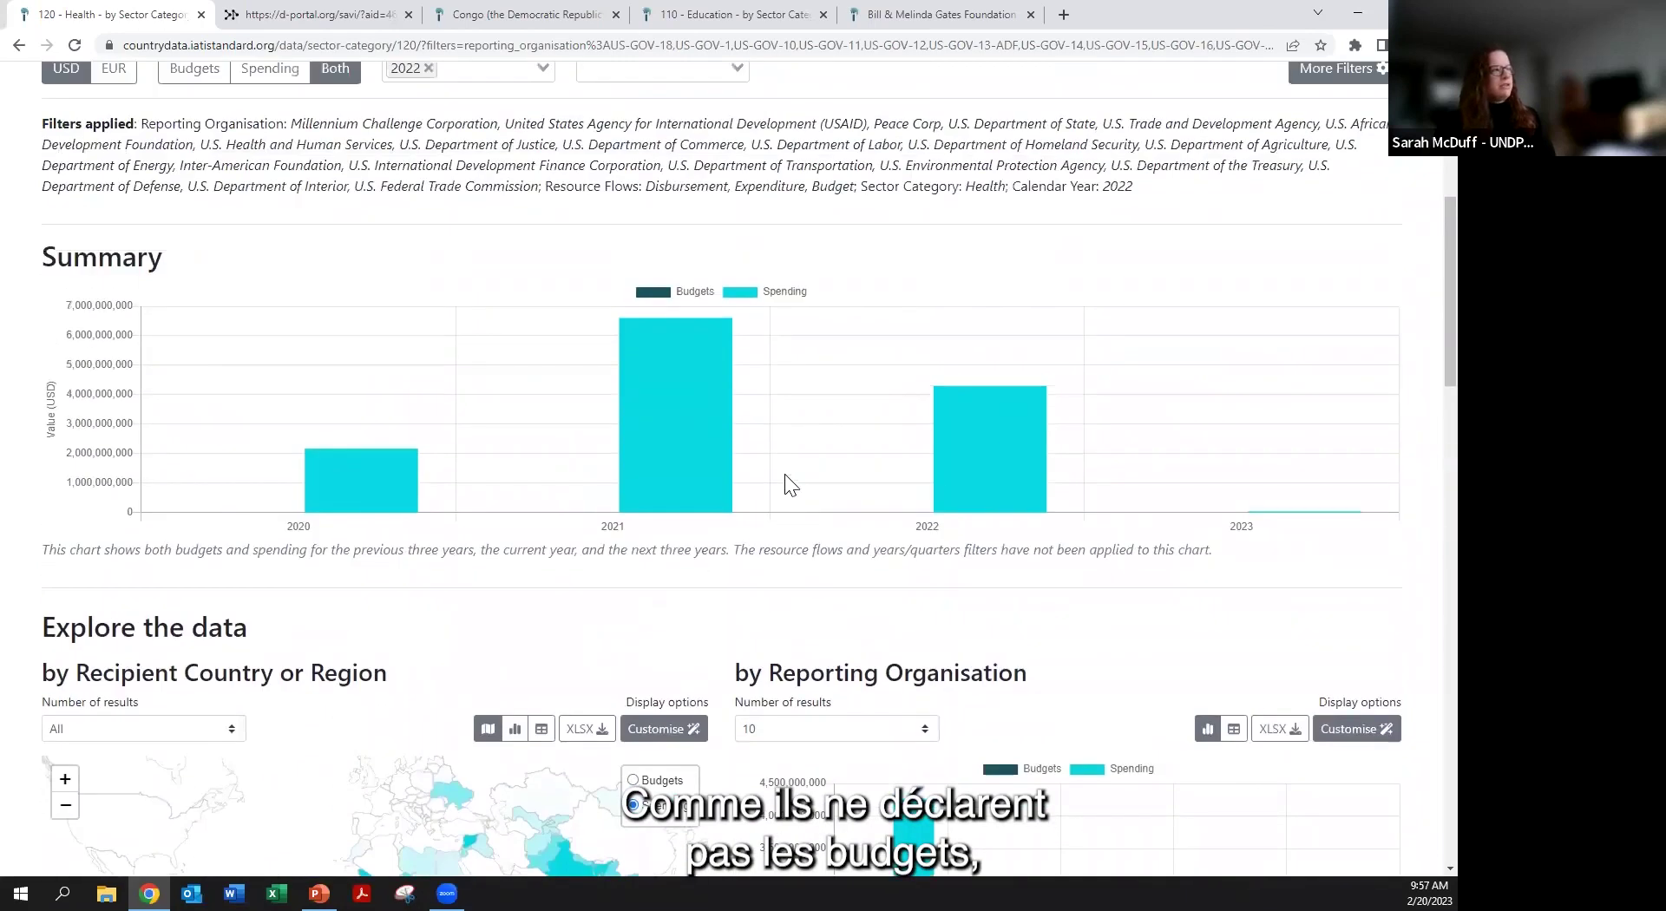
pyautogui.scroll(-6, 785, 474)
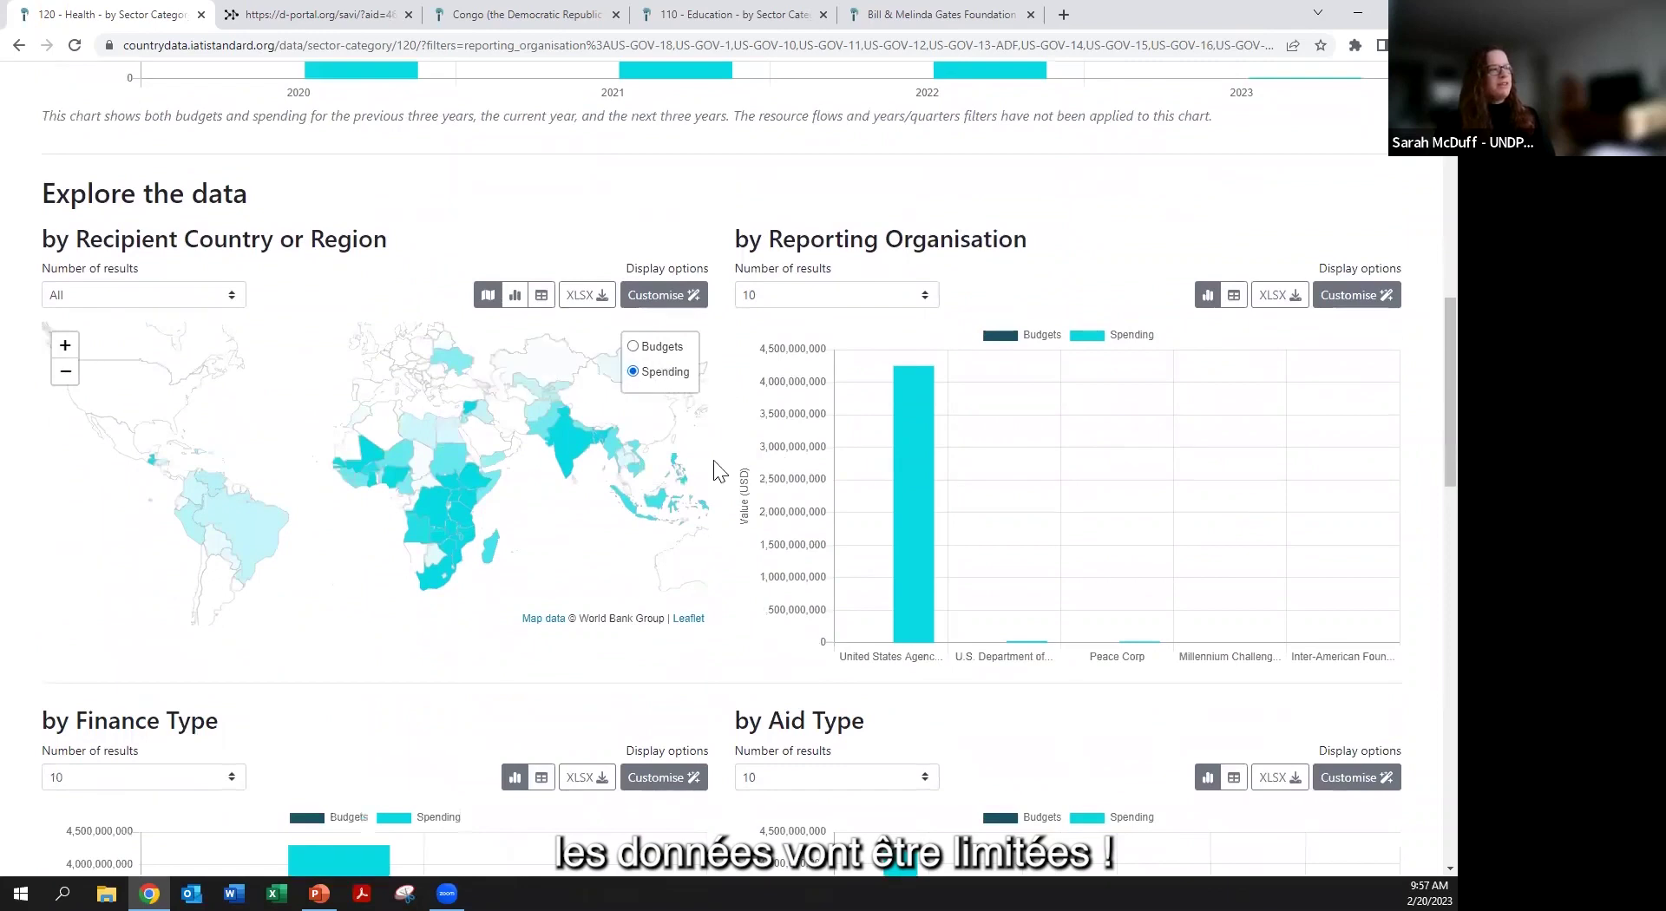
pyautogui.scroll(4, 401, 253)
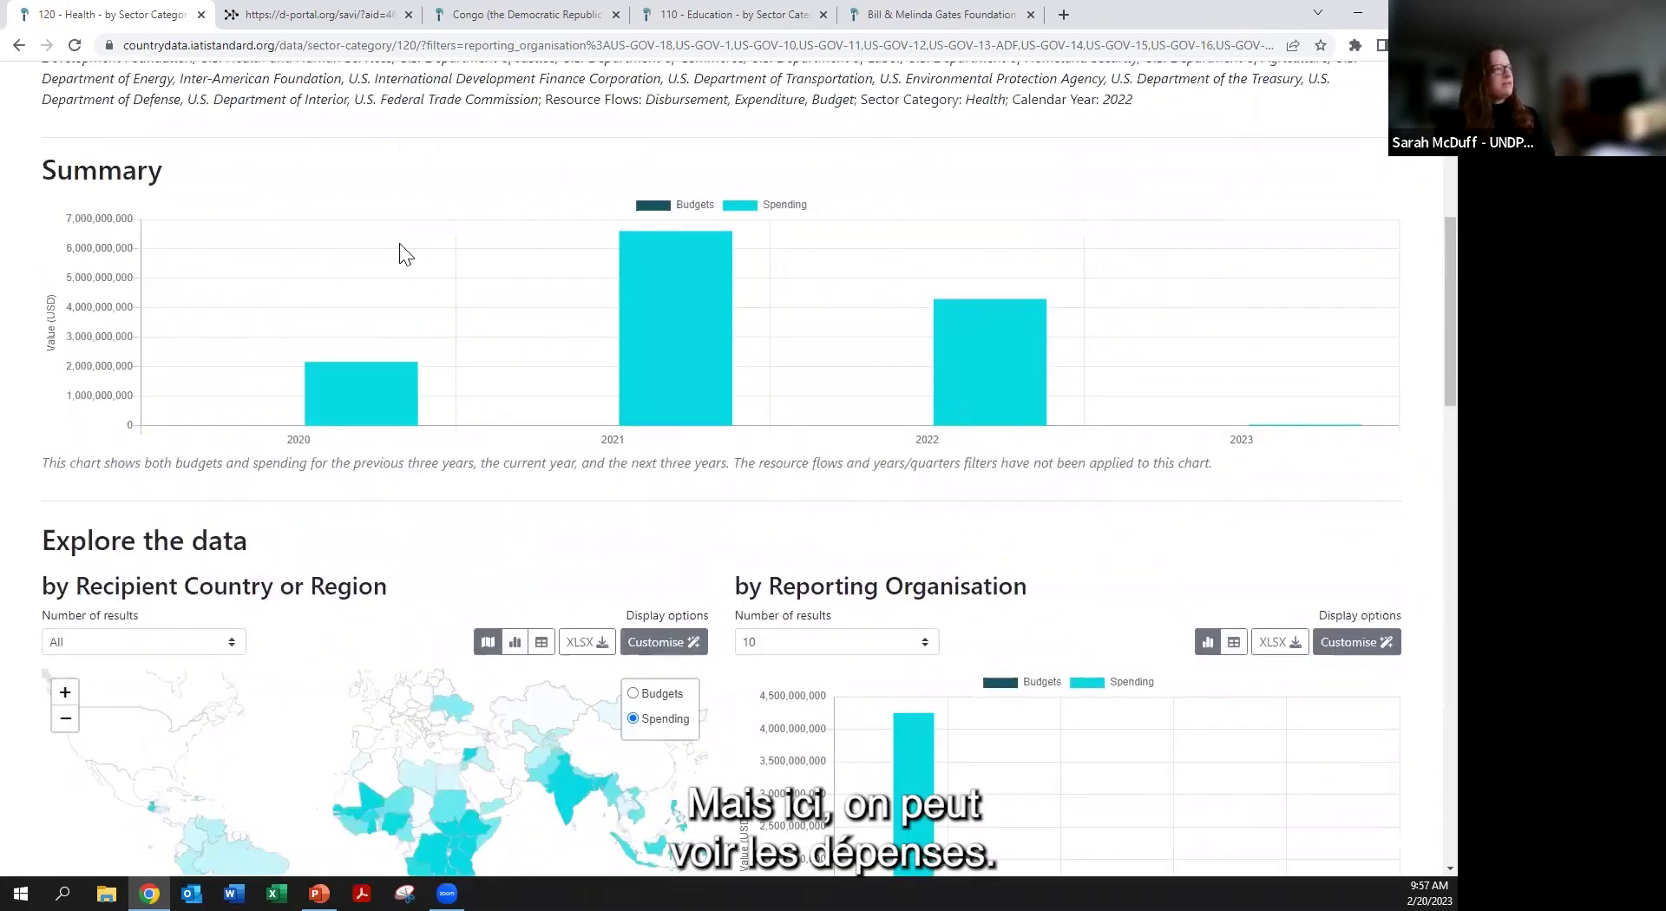
# - Limit the Health dashboard's resource flows to Spending and inspect the recipient country map
pyautogui.scroll(4, 395, 261)
pyautogui.click(270, 328)
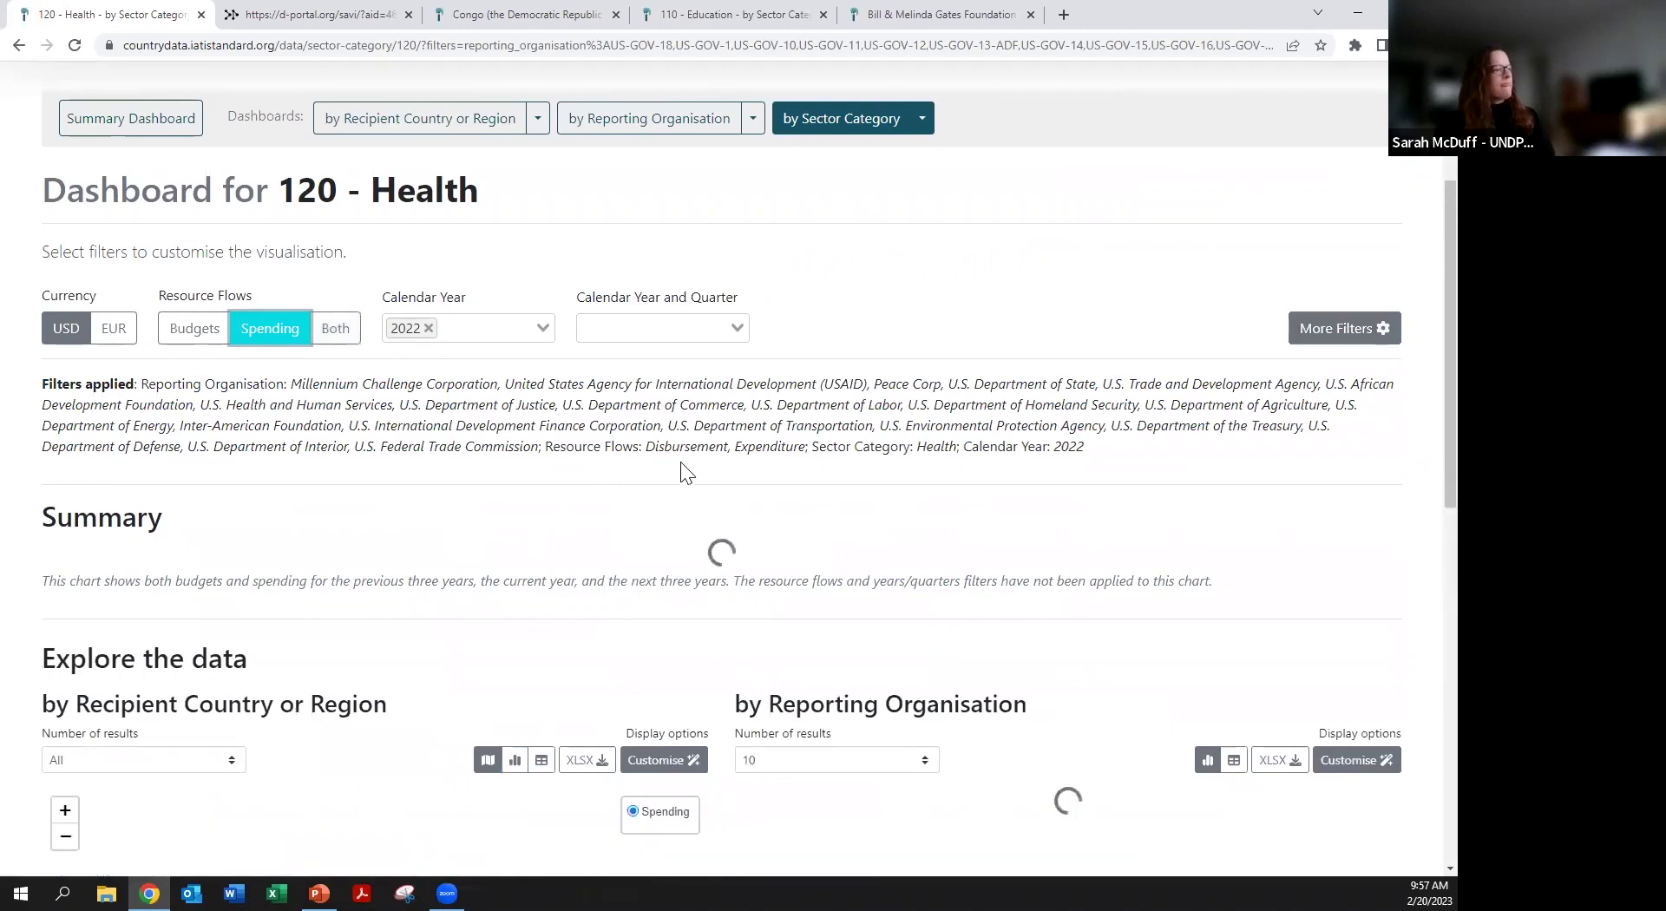
pyautogui.scroll(-5, 686, 468)
pyautogui.scroll(-2, 687, 458)
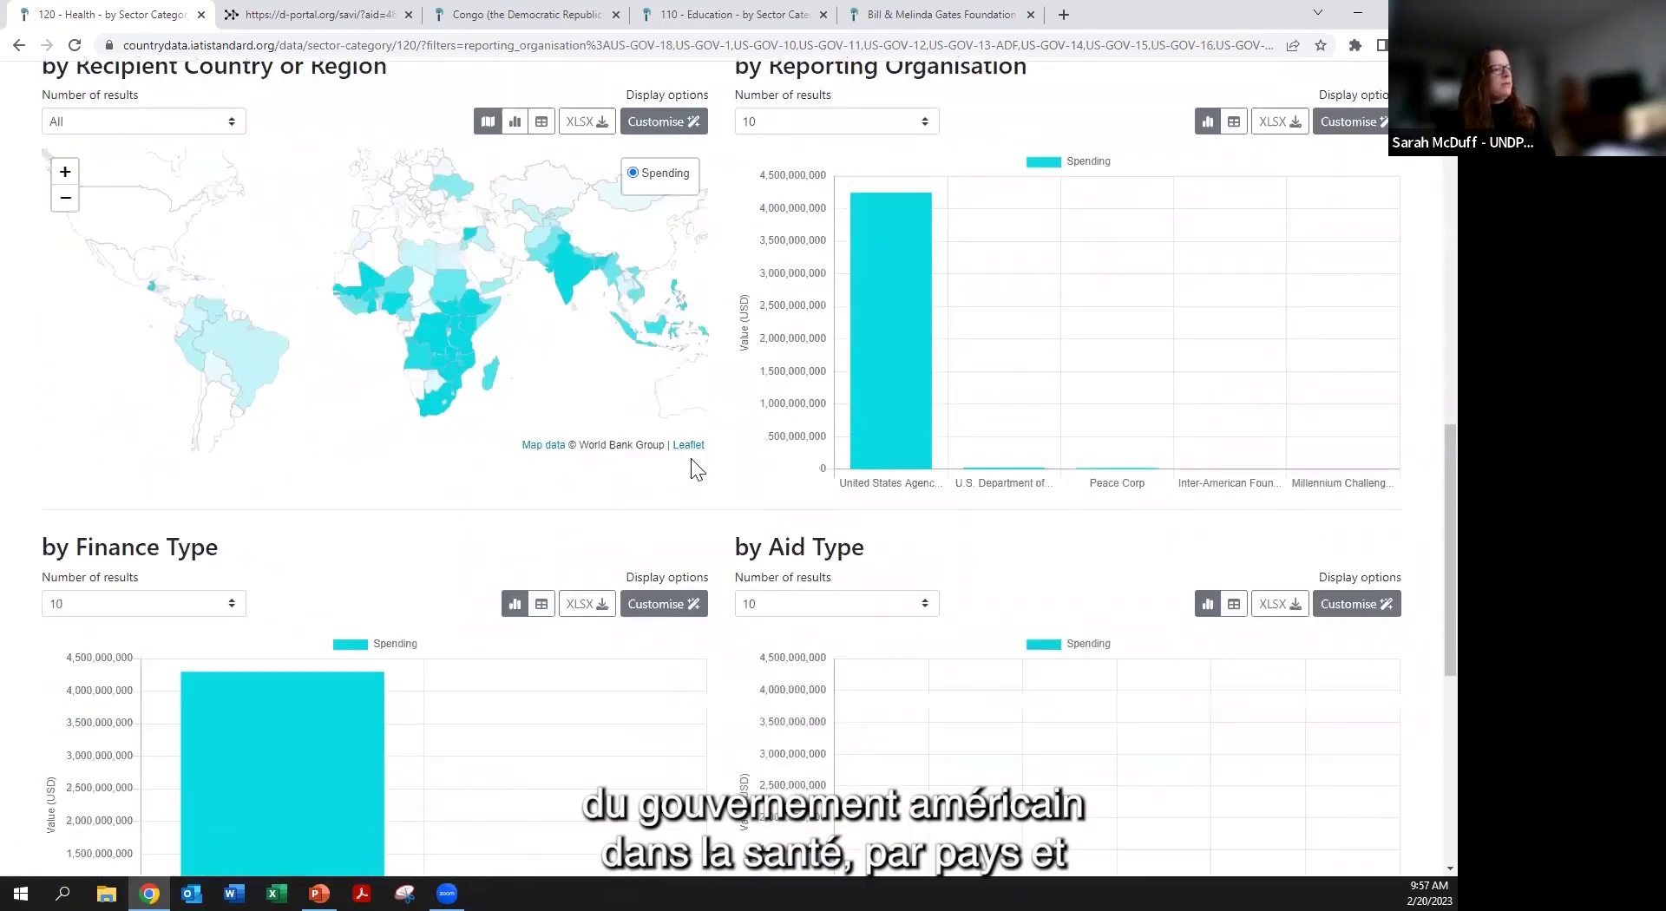
pyautogui.scroll(4, 691, 455)
pyautogui.scroll(-2, 692, 452)
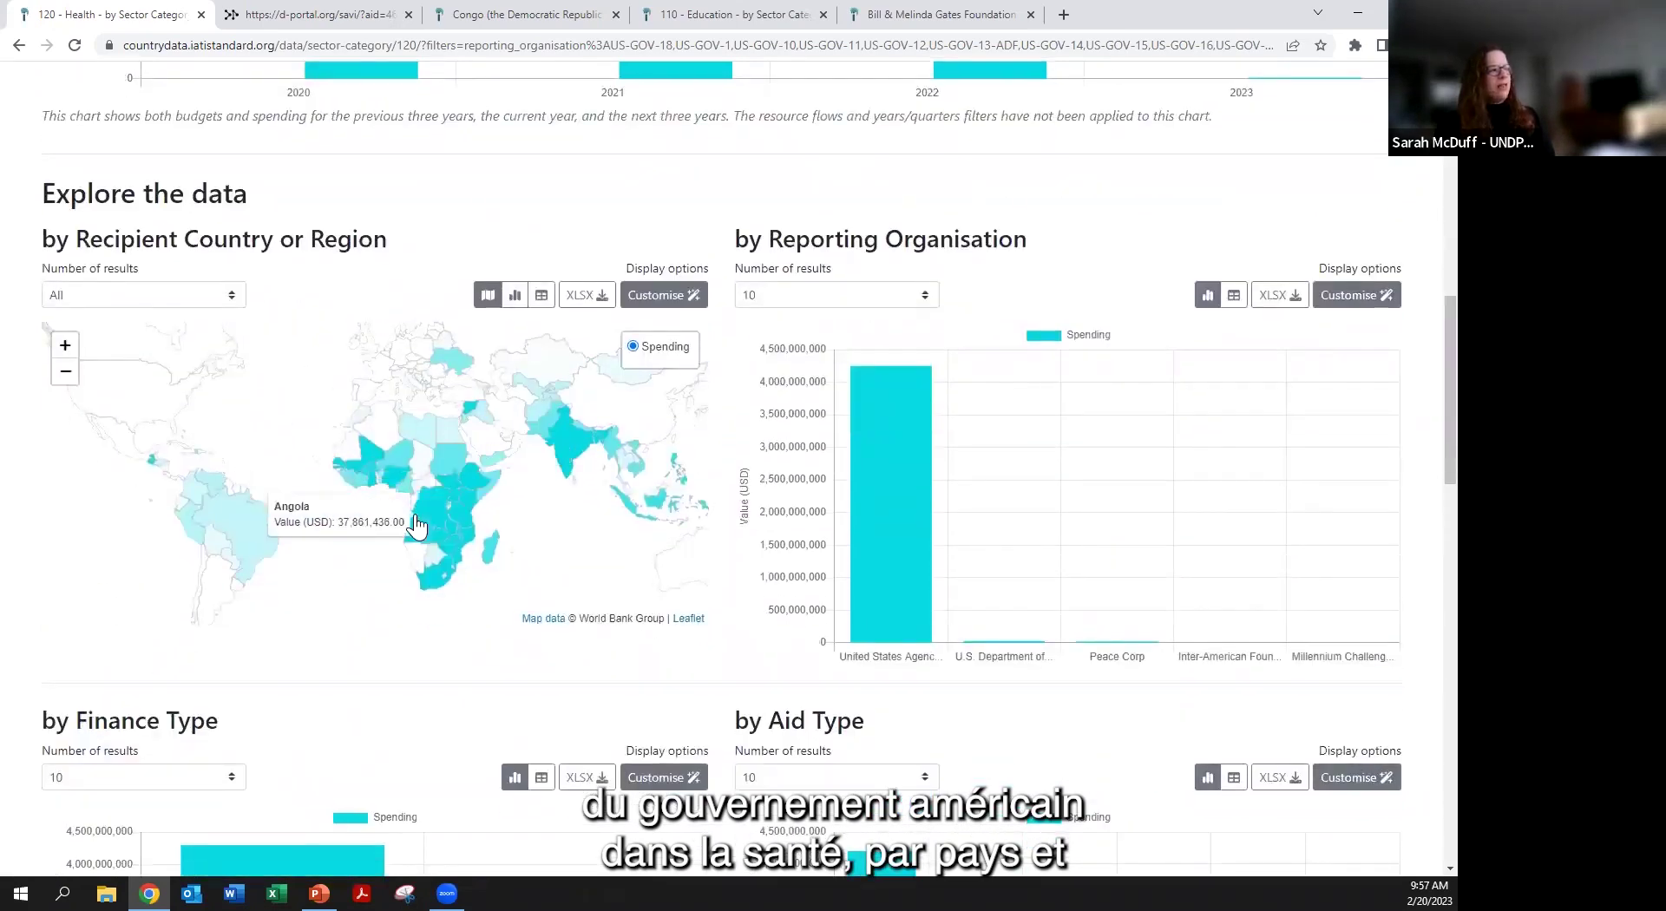
# - Review the finance type, aid type, organisation type and humanitarian/development spending charts and the activity table
pyautogui.scroll(-1, 689, 474)
pyautogui.scroll(-6, 690, 474)
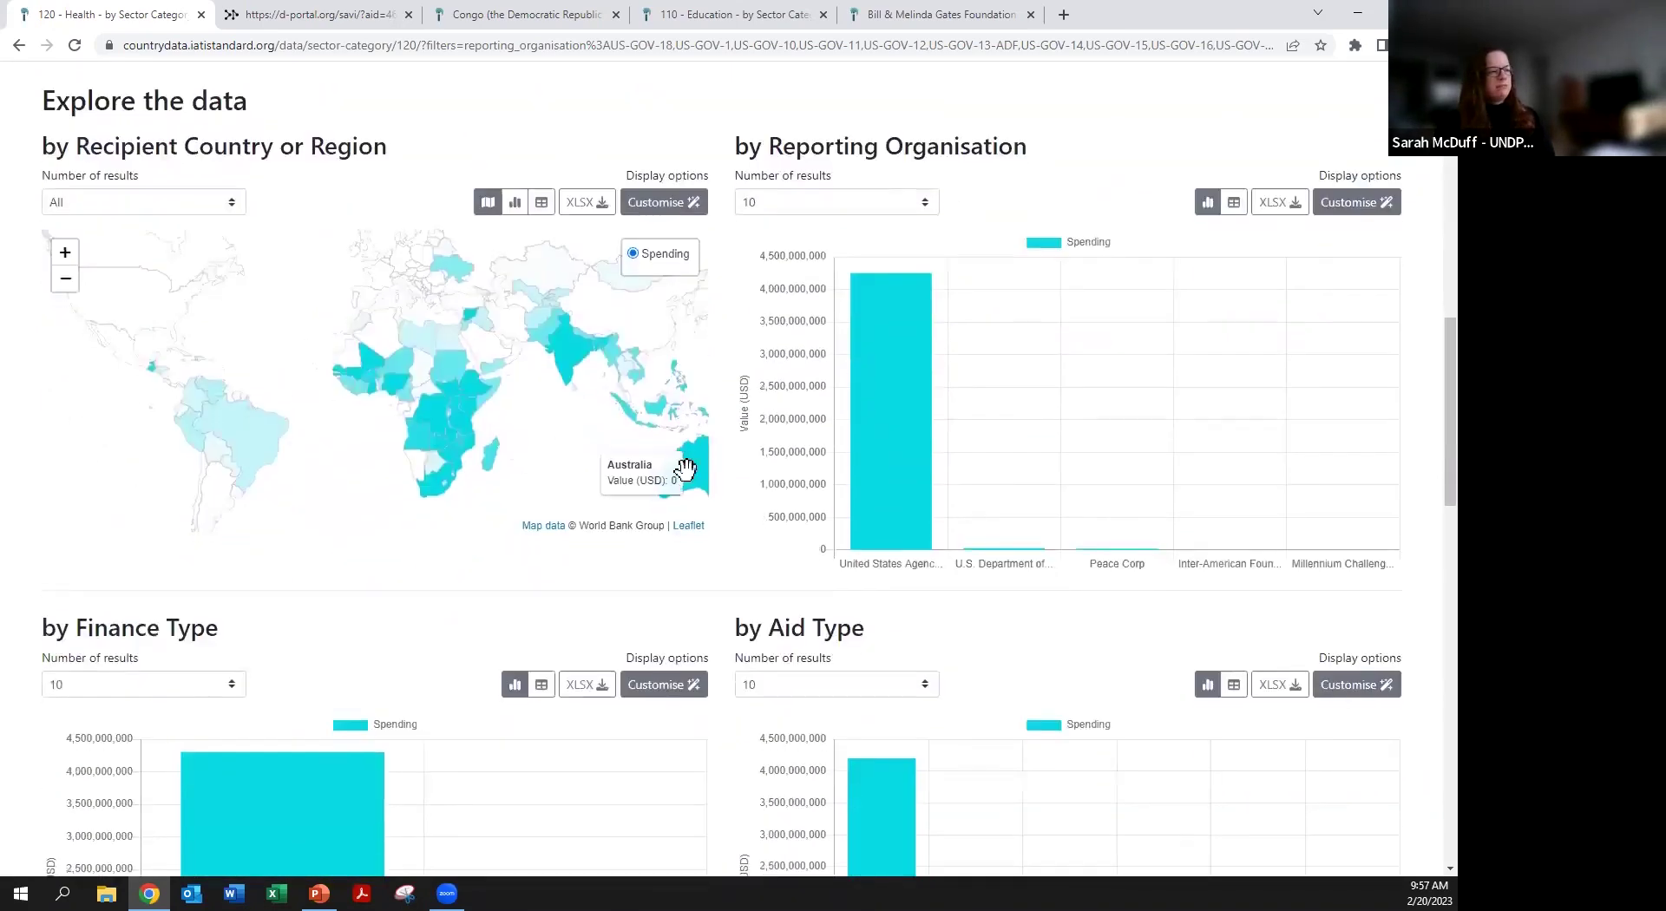
pyautogui.scroll(-4, 693, 569)
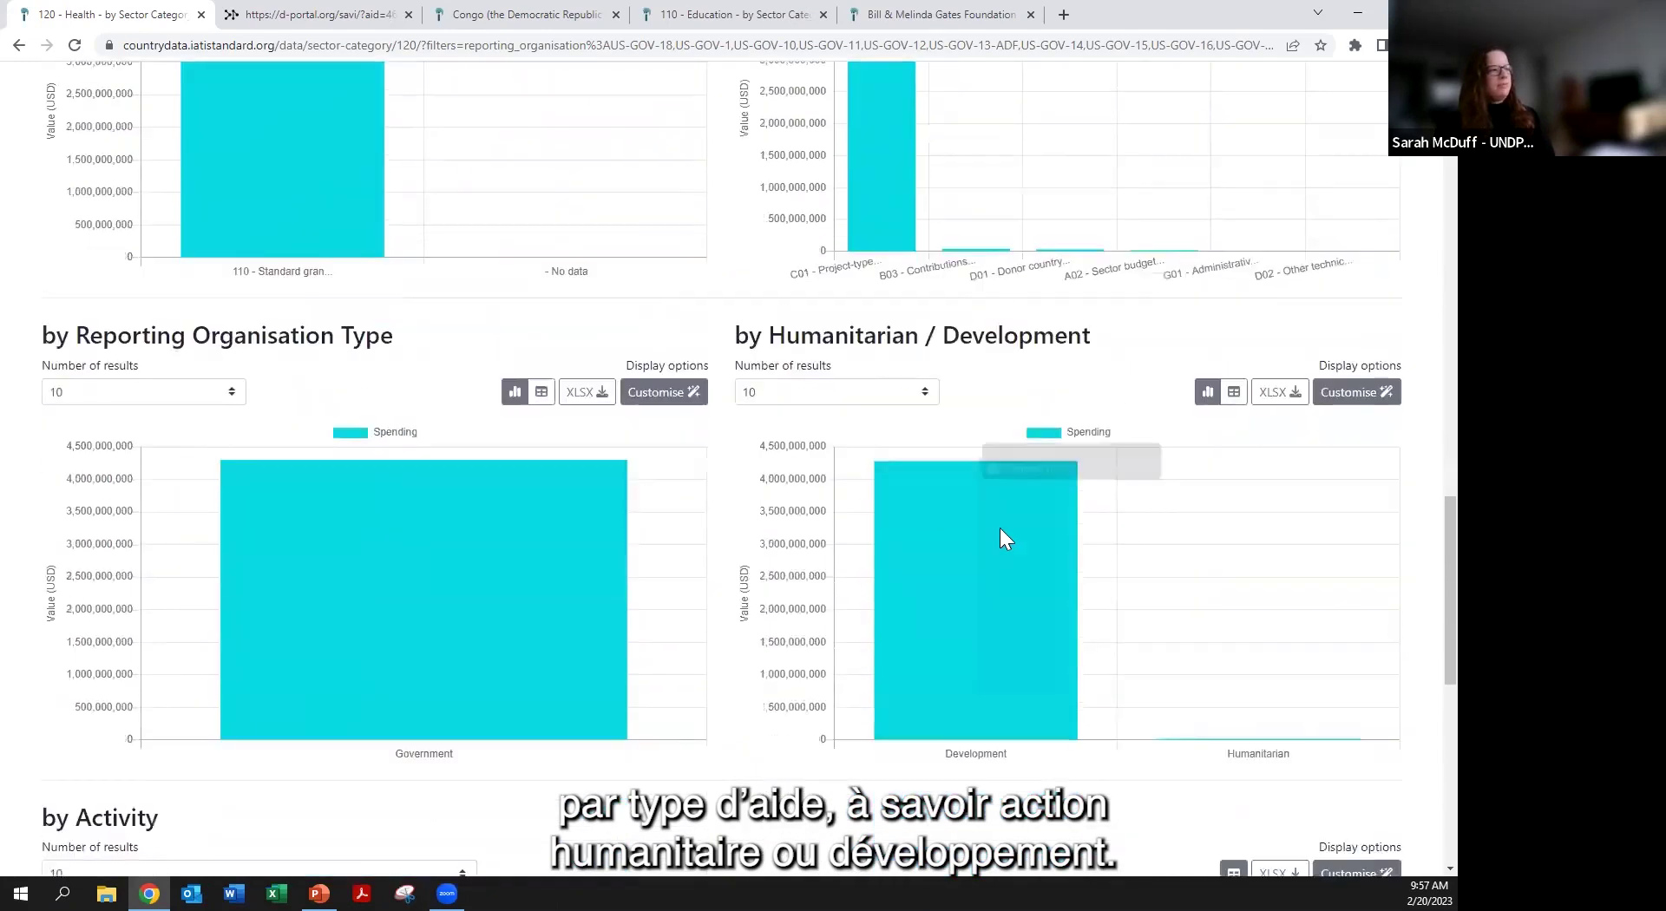
pyautogui.scroll(-5, 458, 574)
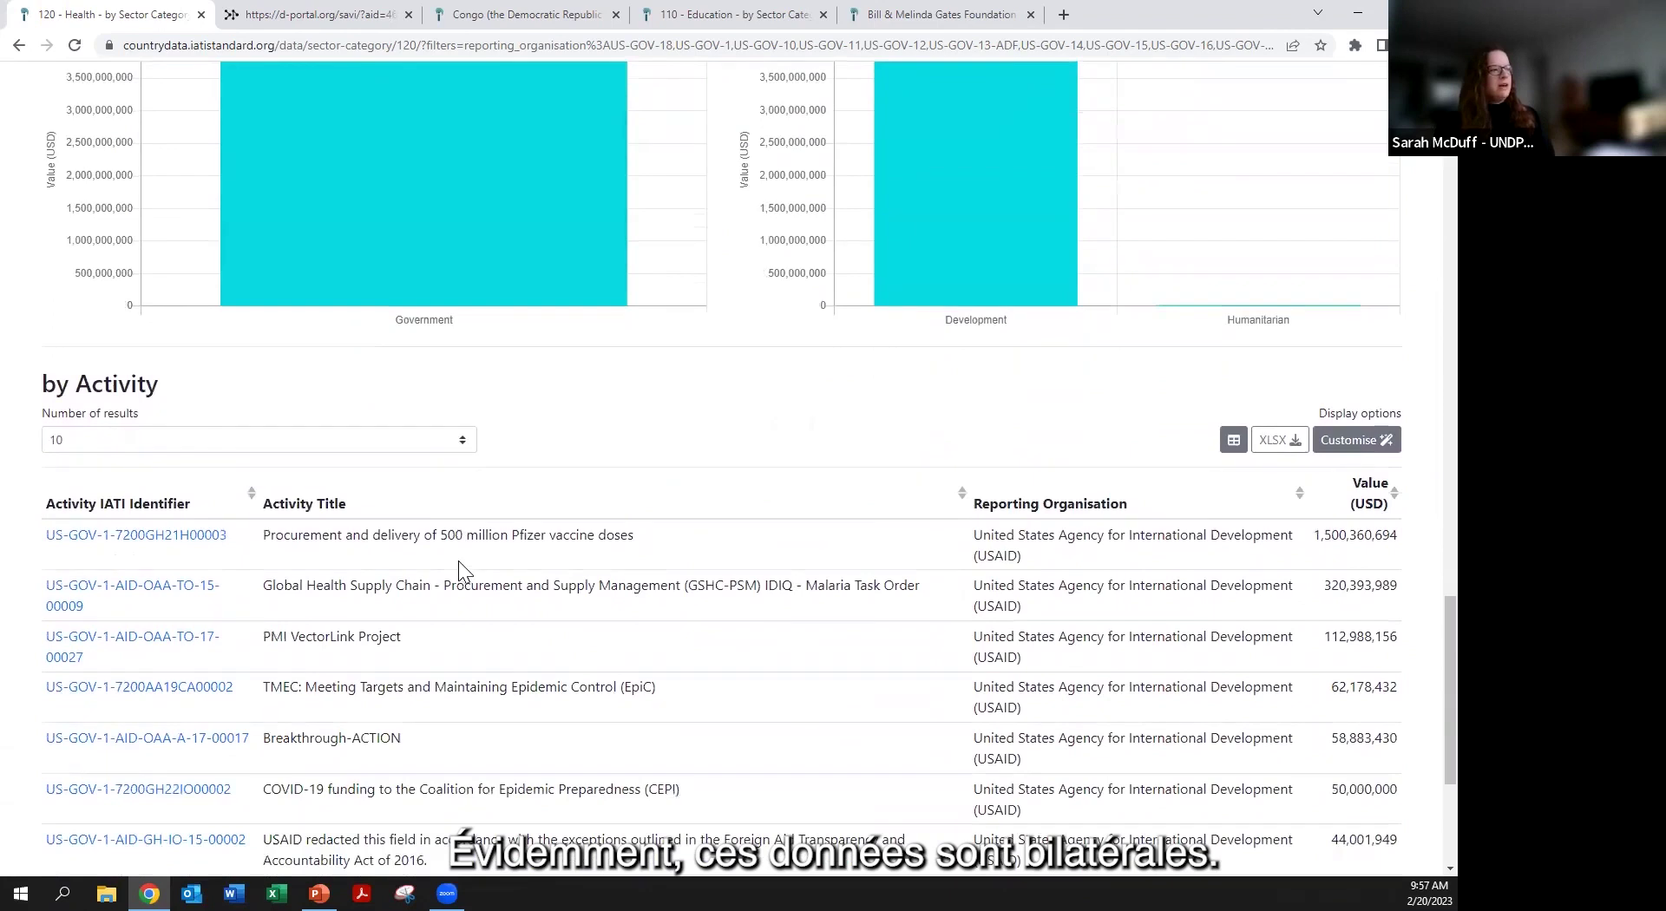
pyautogui.scroll(-4, 458, 560)
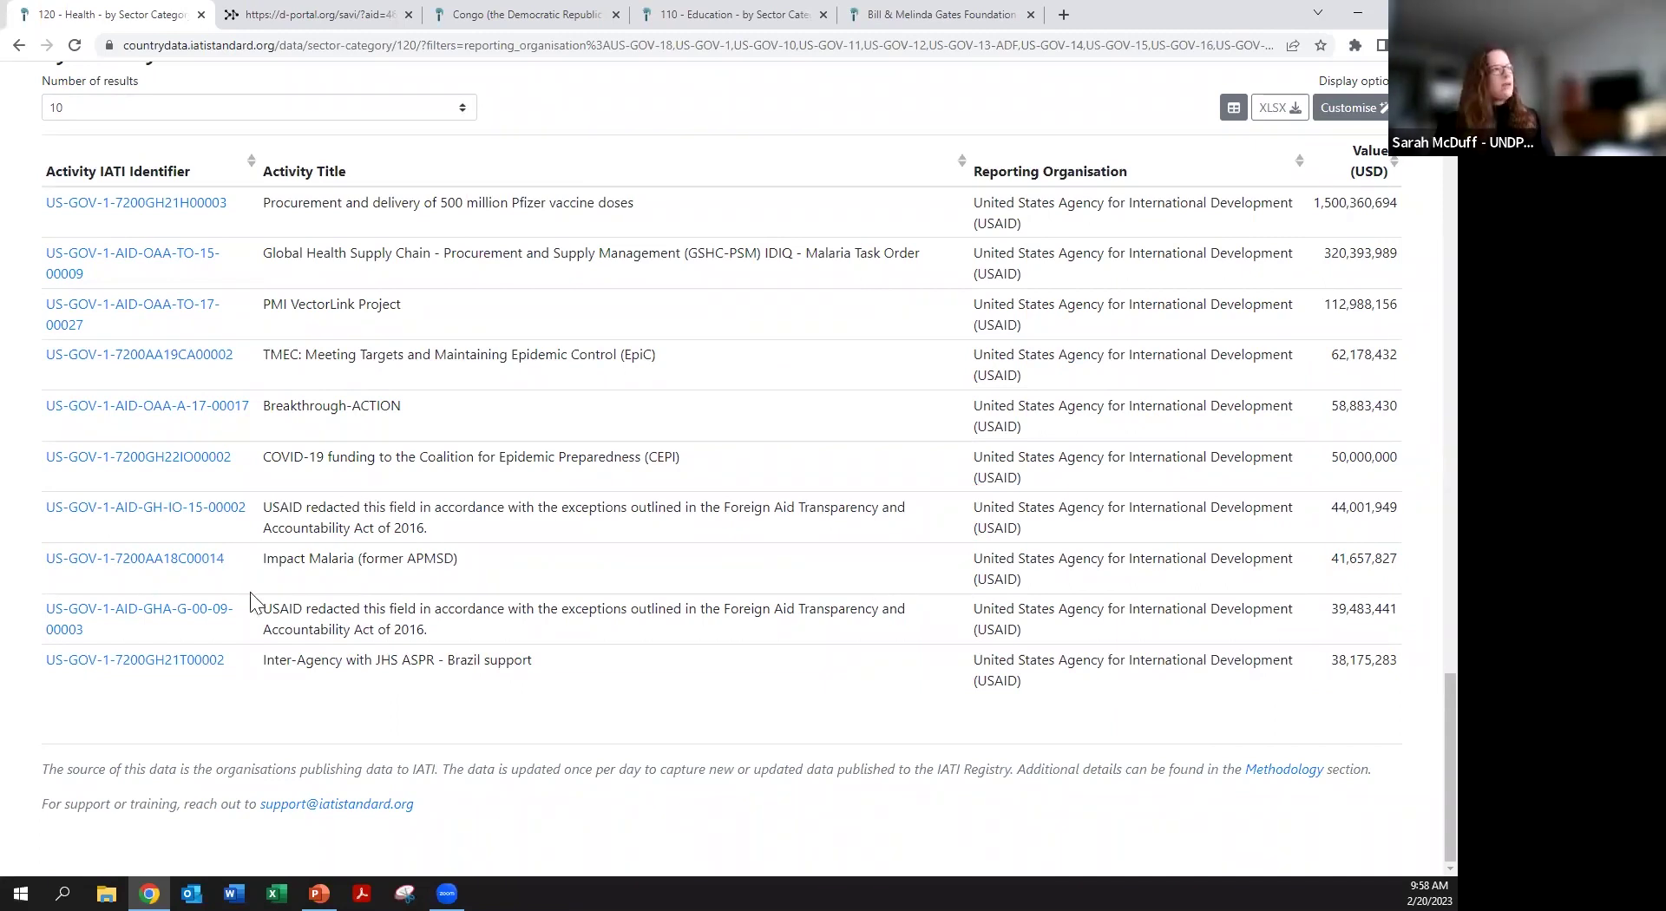
# - Return to the site's home page and open the custom data download tool from there
pyautogui.scroll(15, 255, 589)
pyautogui.scroll(15, 248, 582)
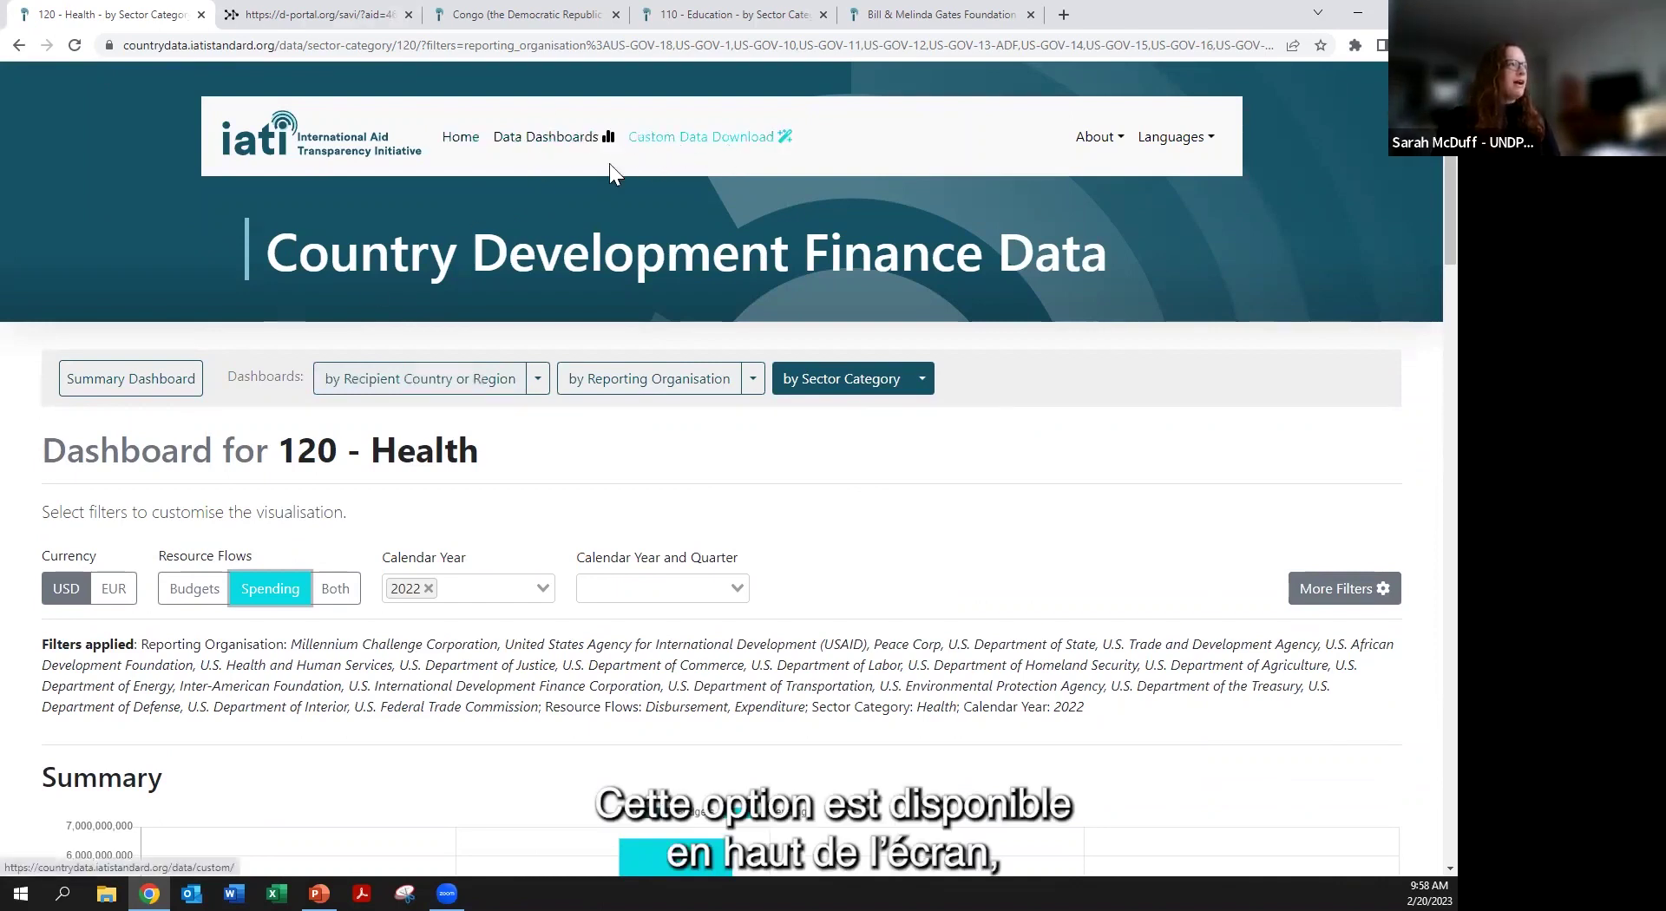
pyautogui.click(461, 139)
pyautogui.scroll(-3, 913, 554)
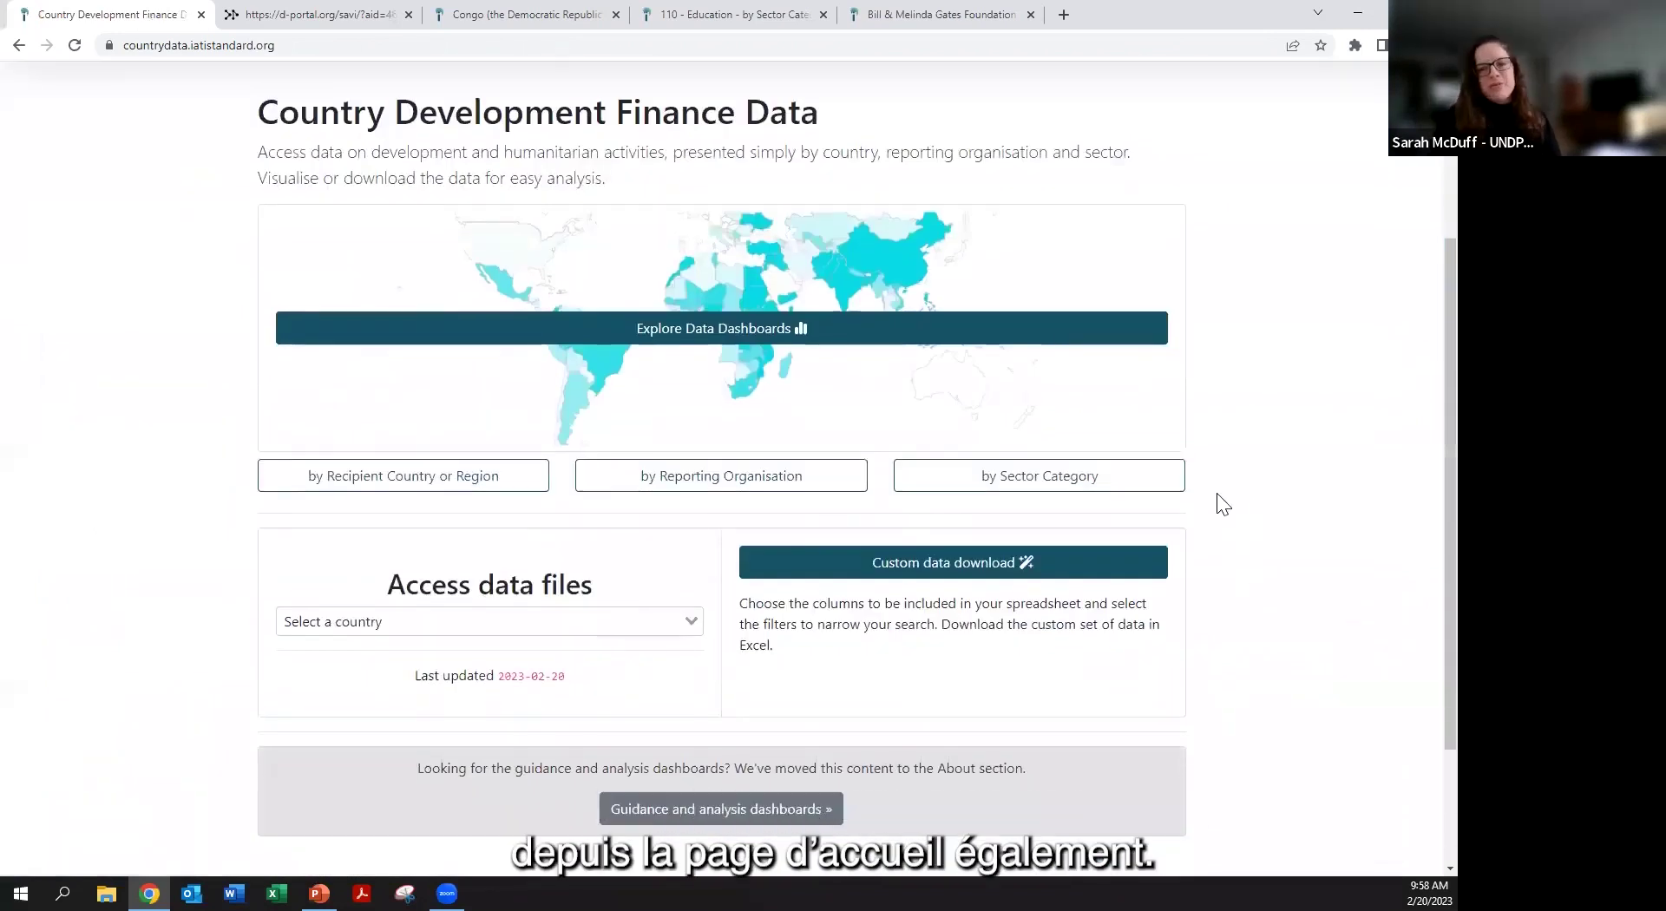
pyautogui.click(1065, 569)
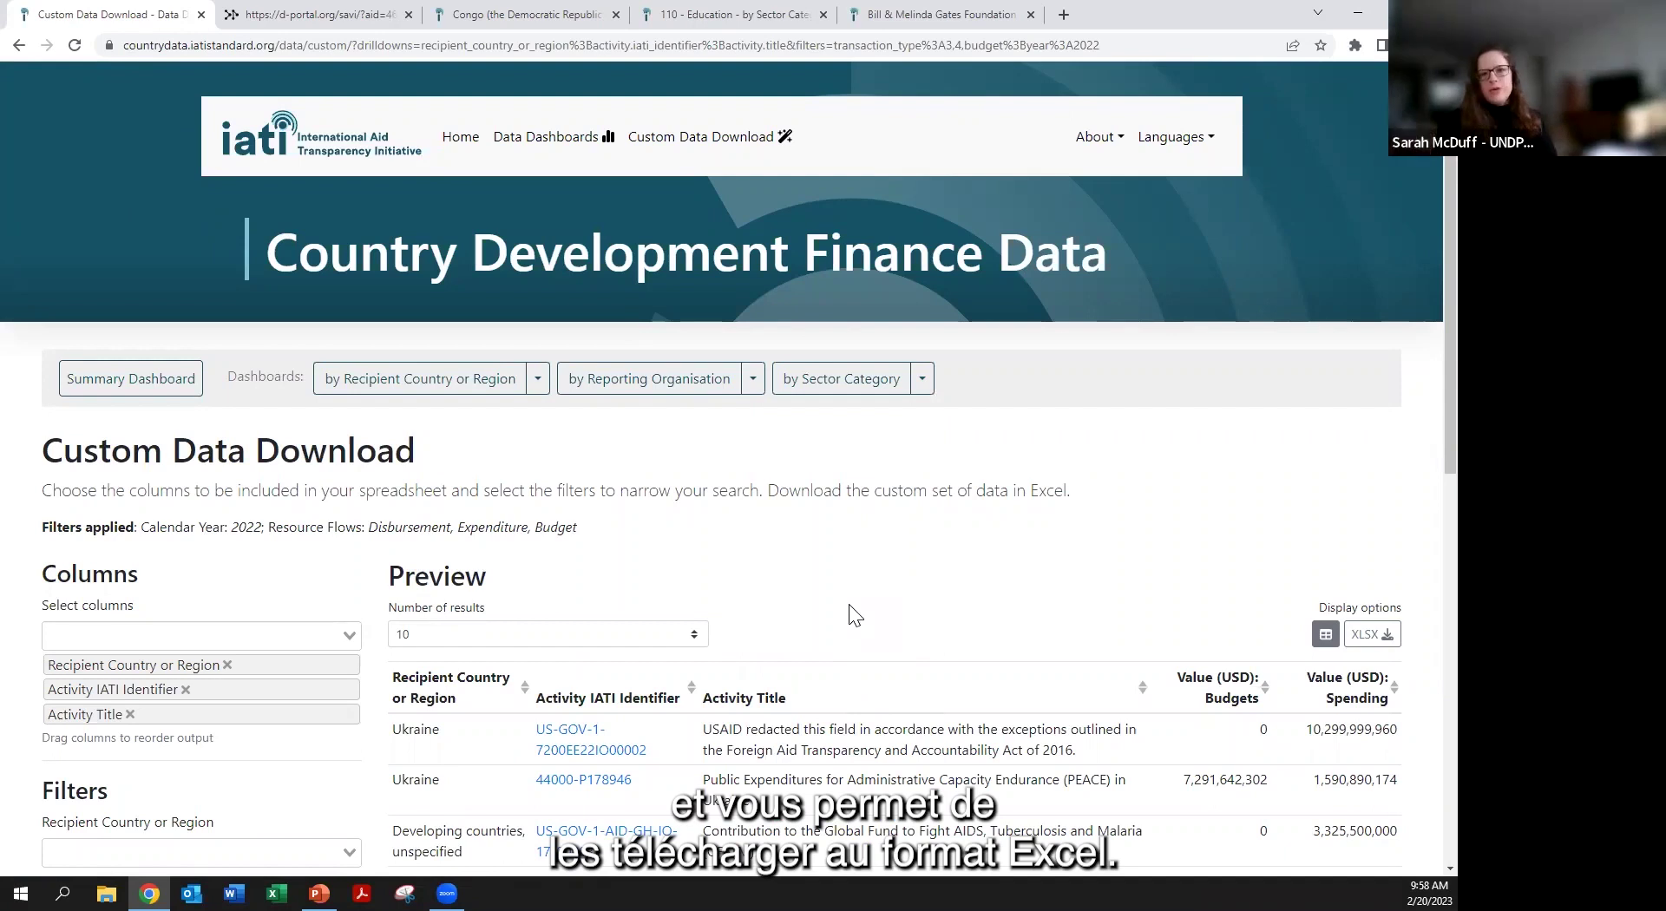
# - Look through the columns available for the custom data download
pyautogui.scroll(-4, 613, 806)
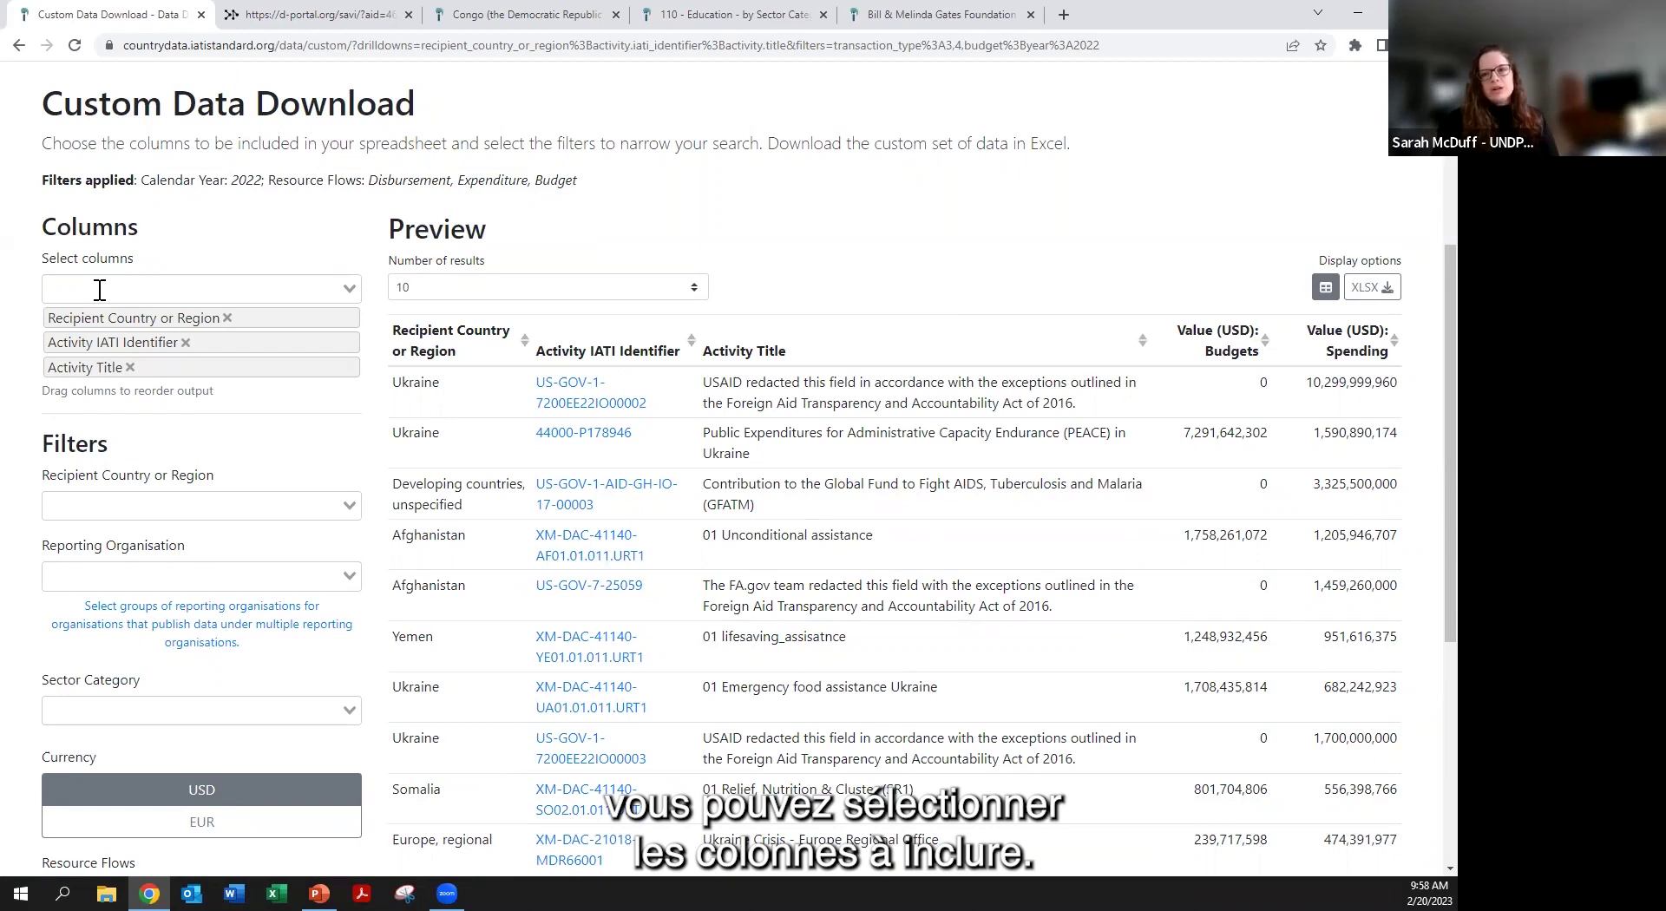
pyautogui.click(356, 292)
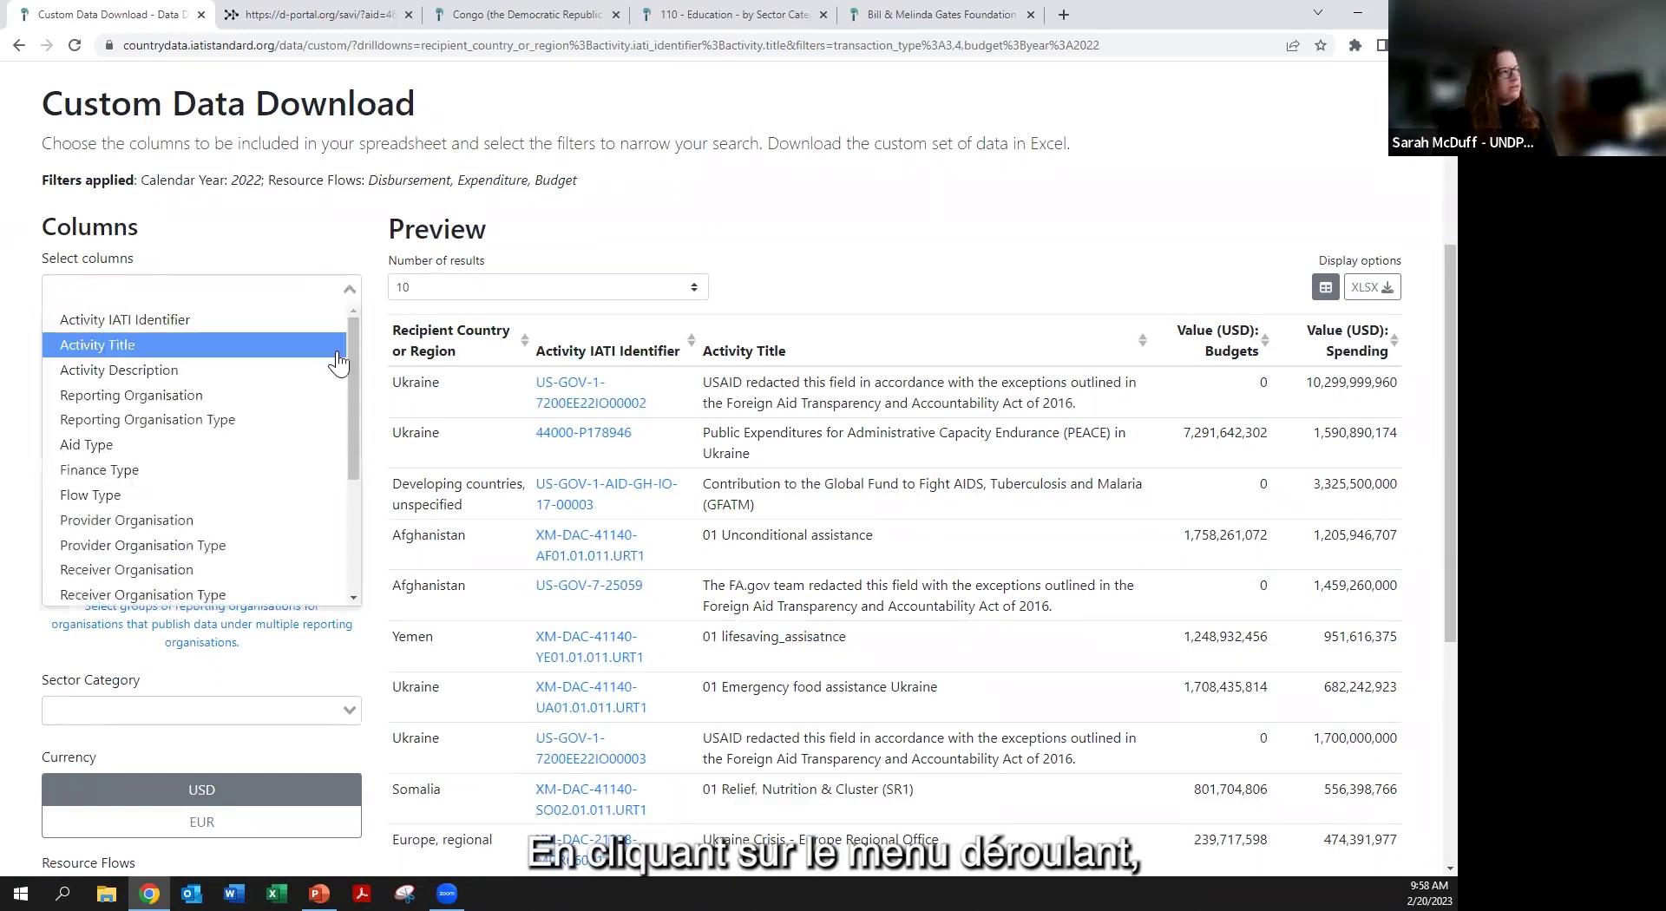
pyautogui.moveTo(353, 355); pyautogui.dragTo(335, 476)
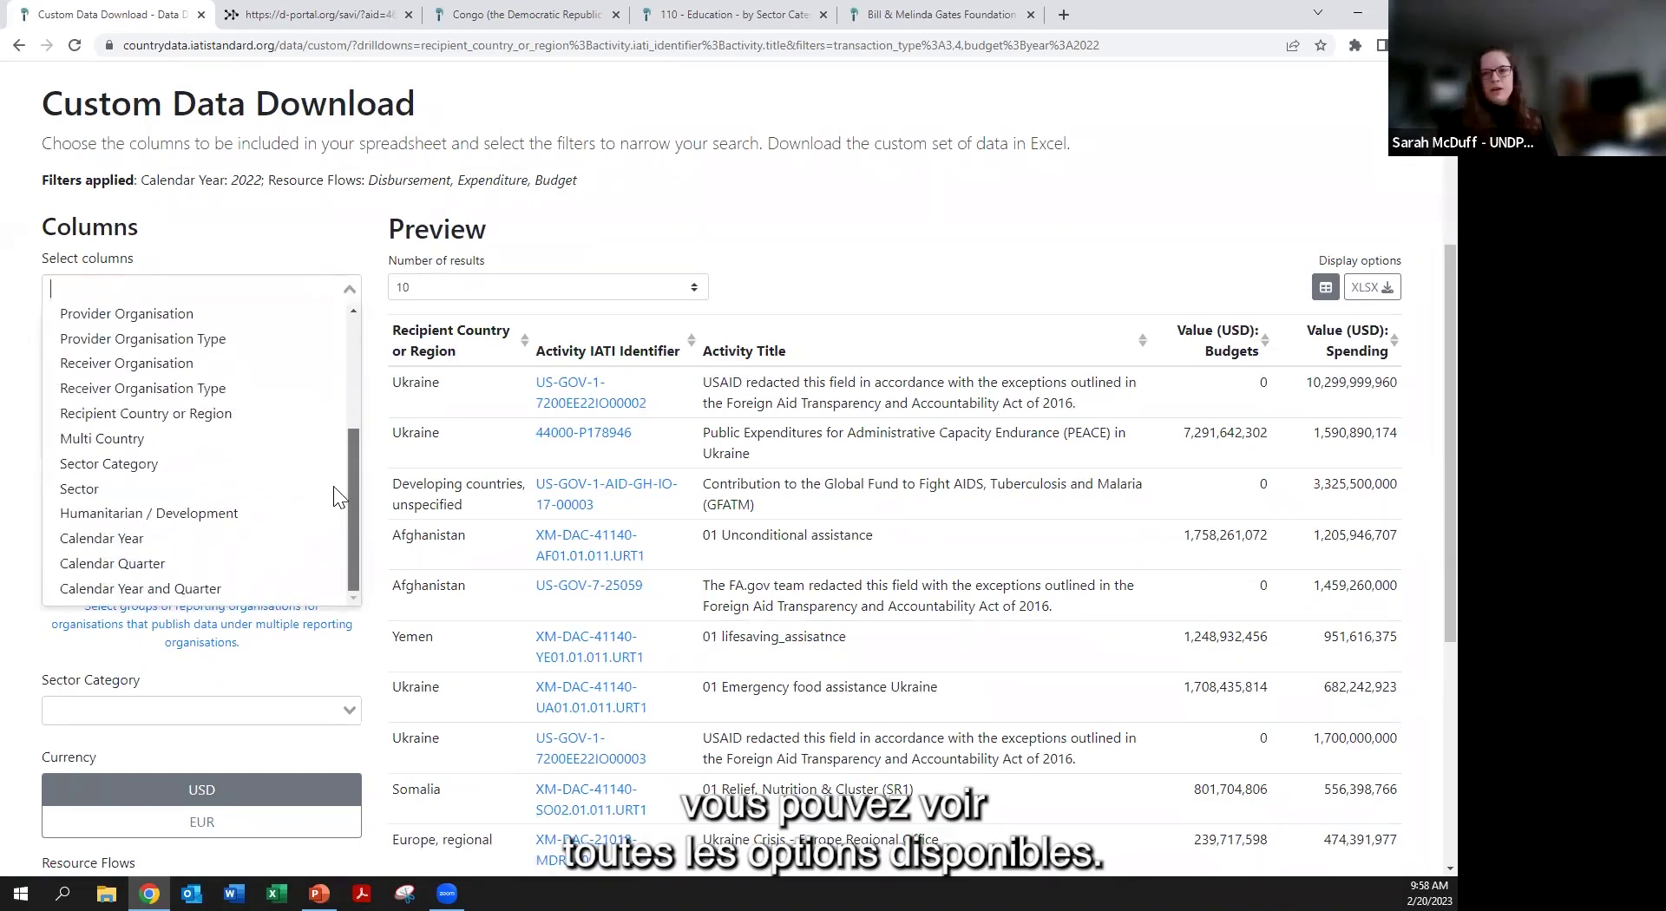
pyautogui.scroll(5, 338, 442)
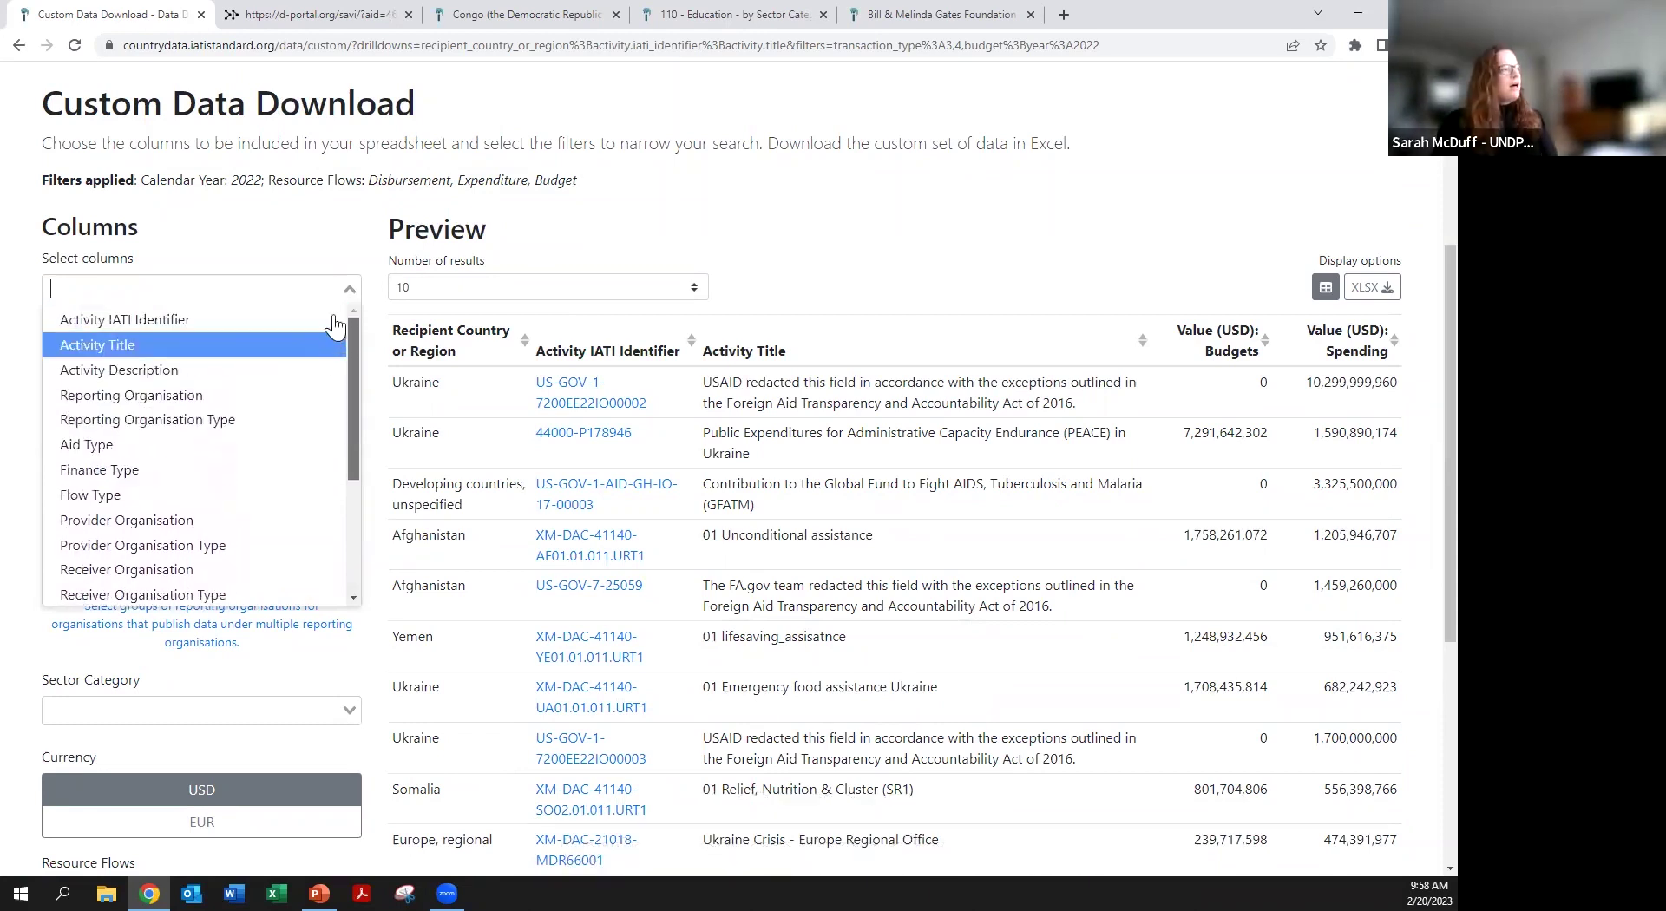
pyautogui.click(336, 243)
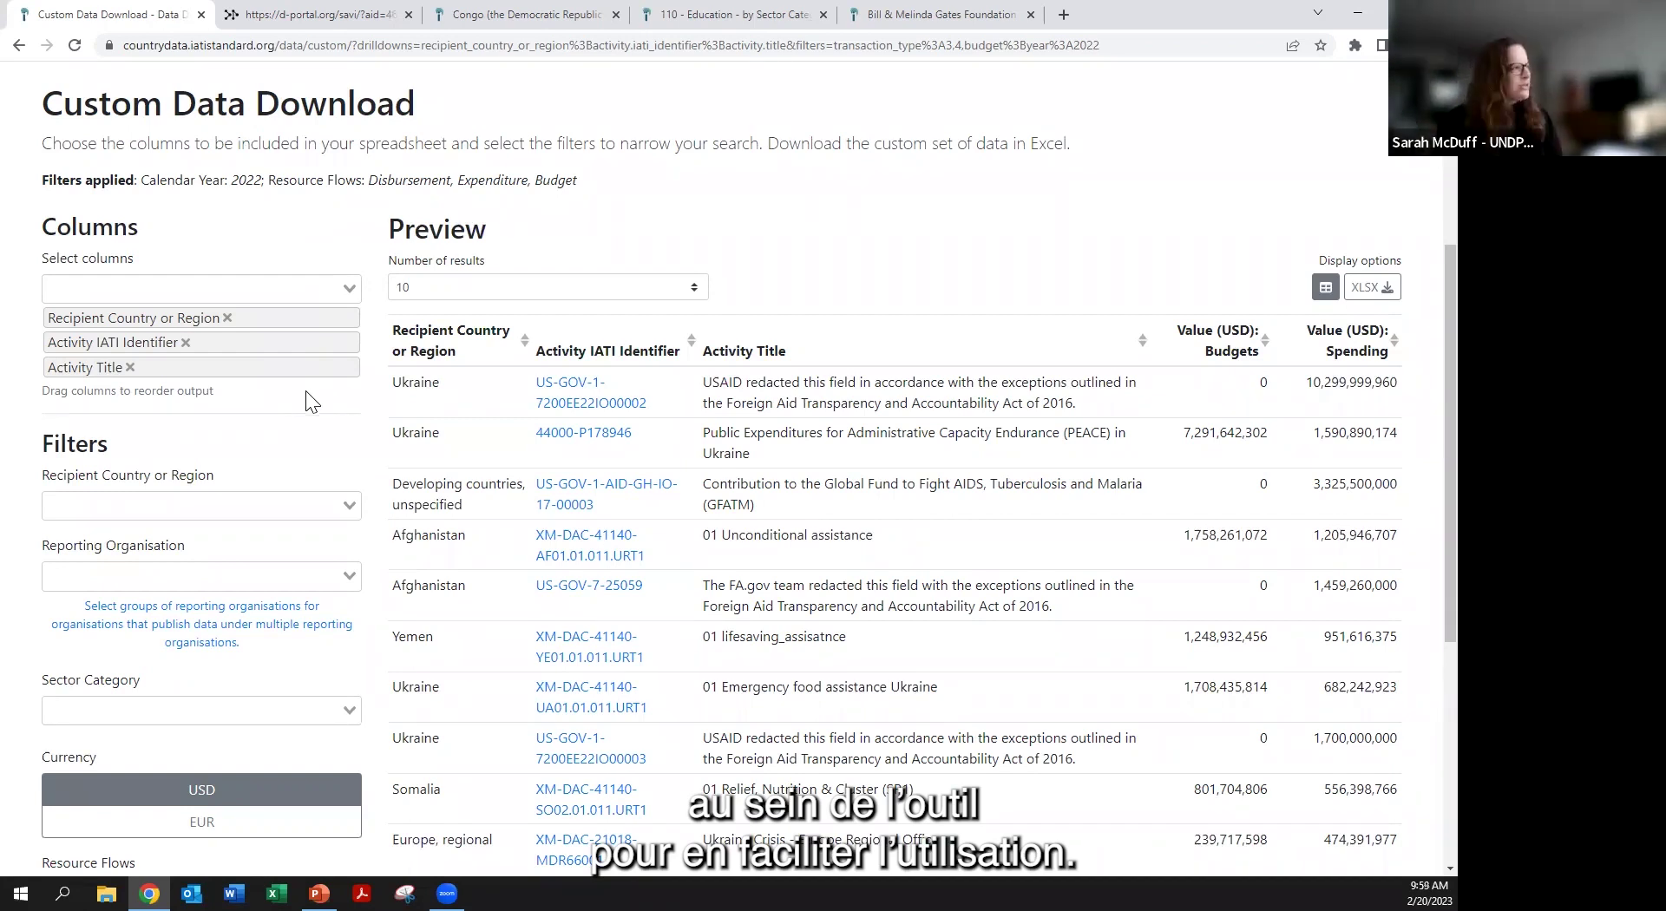
# - Replace the Activity Title and Activity IATI Identifier columns with Reporting Organisation, placed before Recipient Country or Region
pyautogui.click(259, 299)
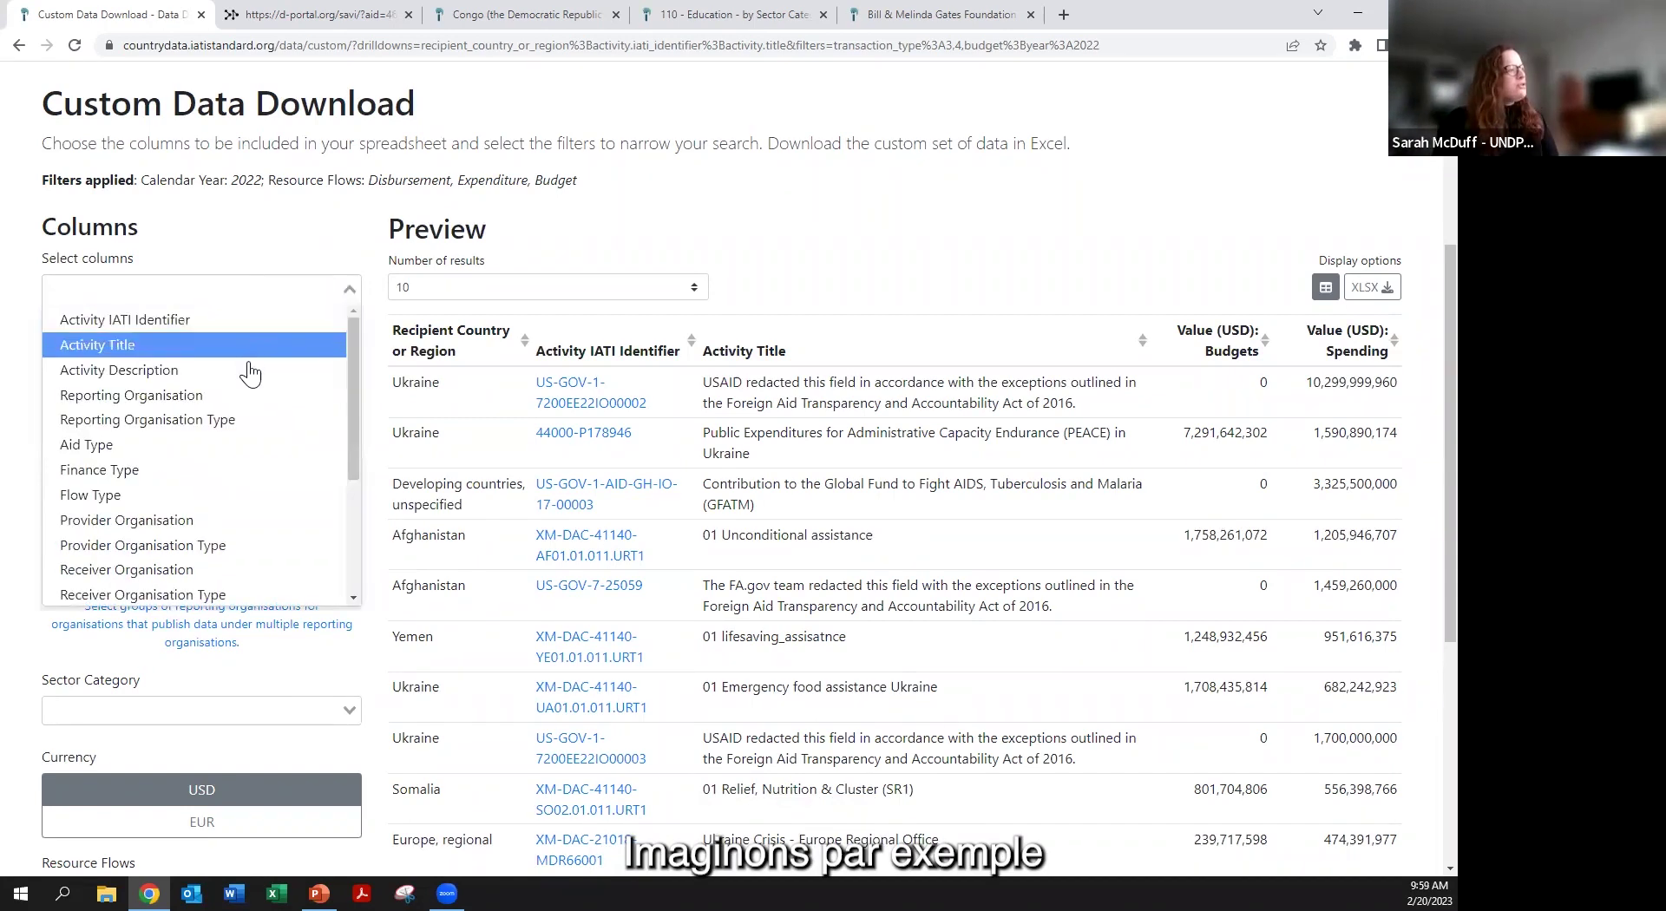
pyautogui.click(208, 395)
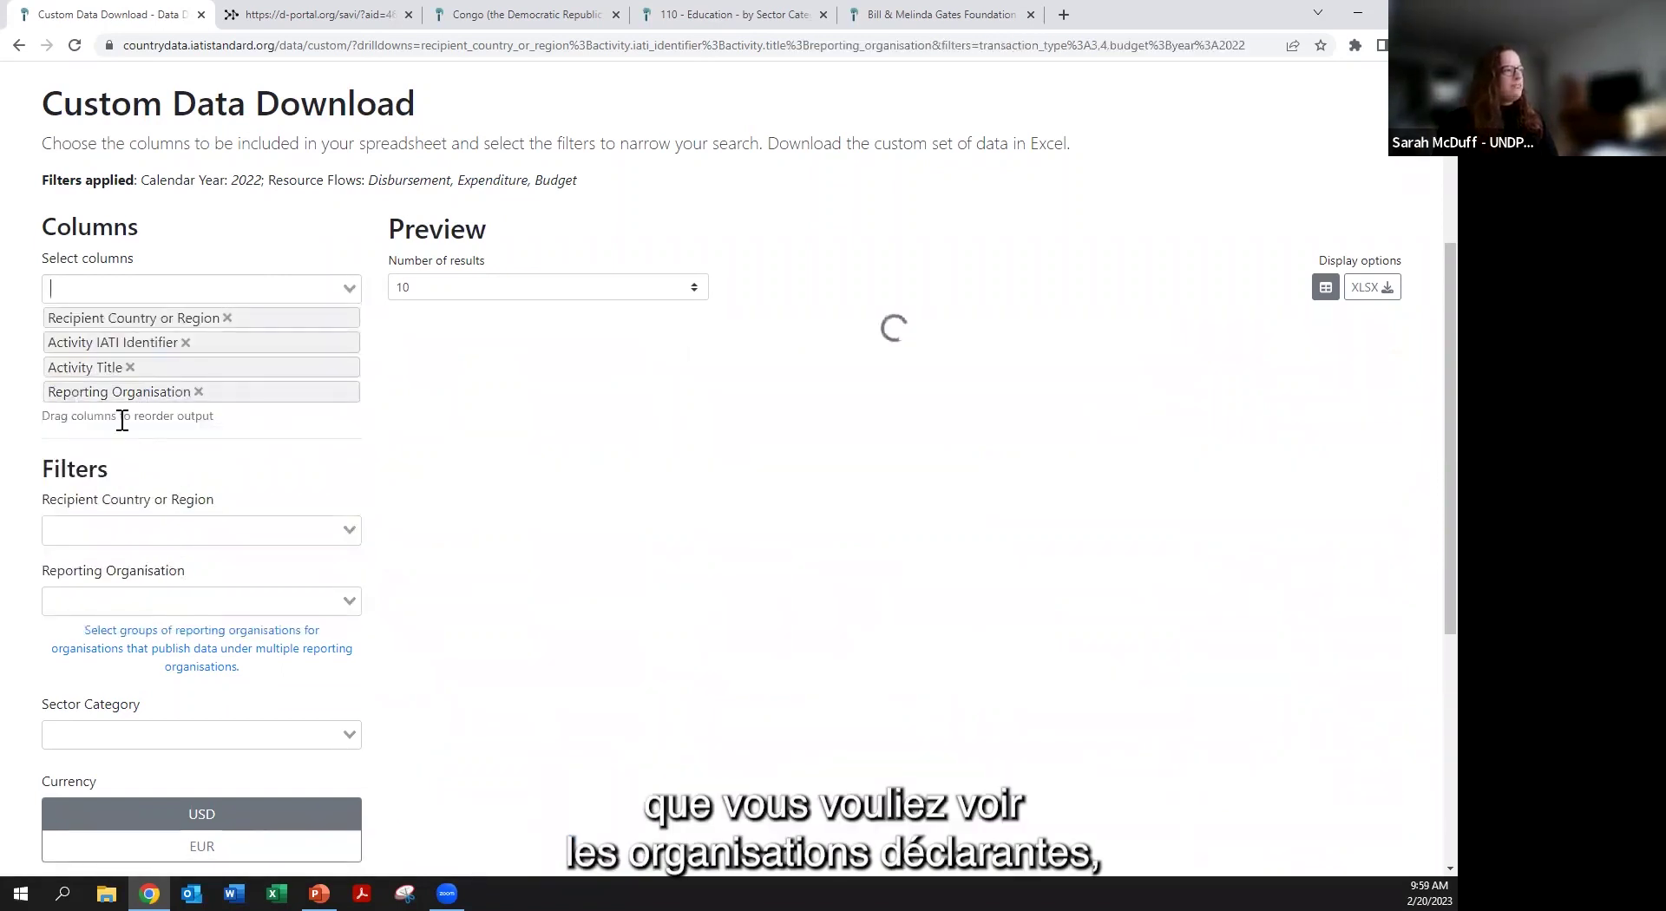
pyautogui.click(130, 367)
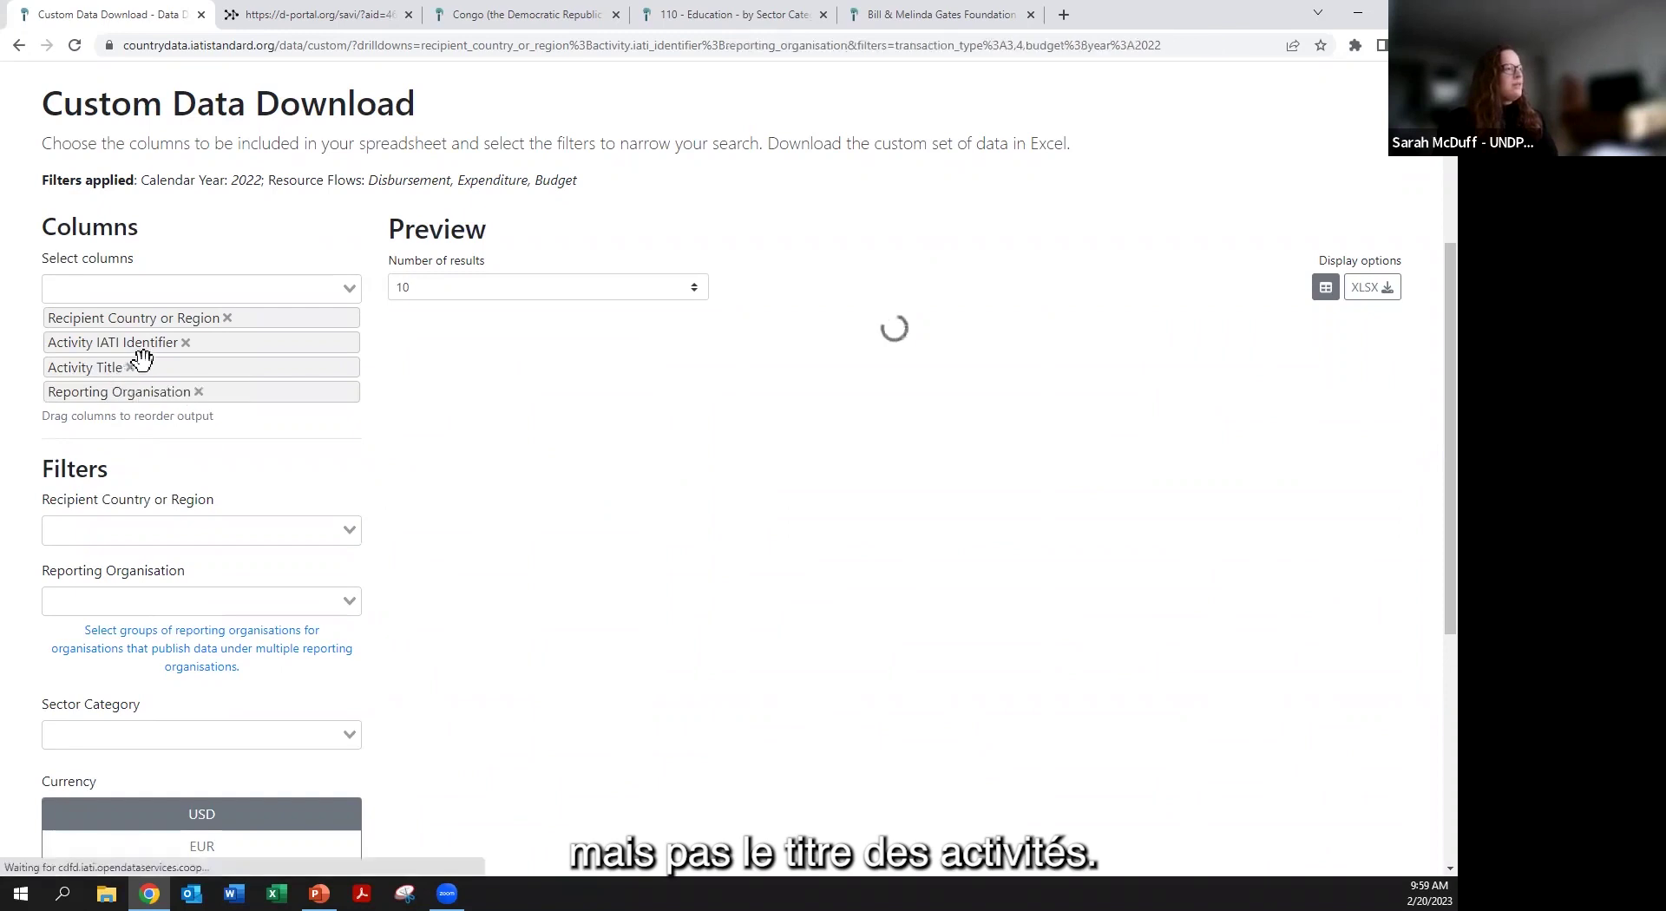
pyautogui.click(186, 342)
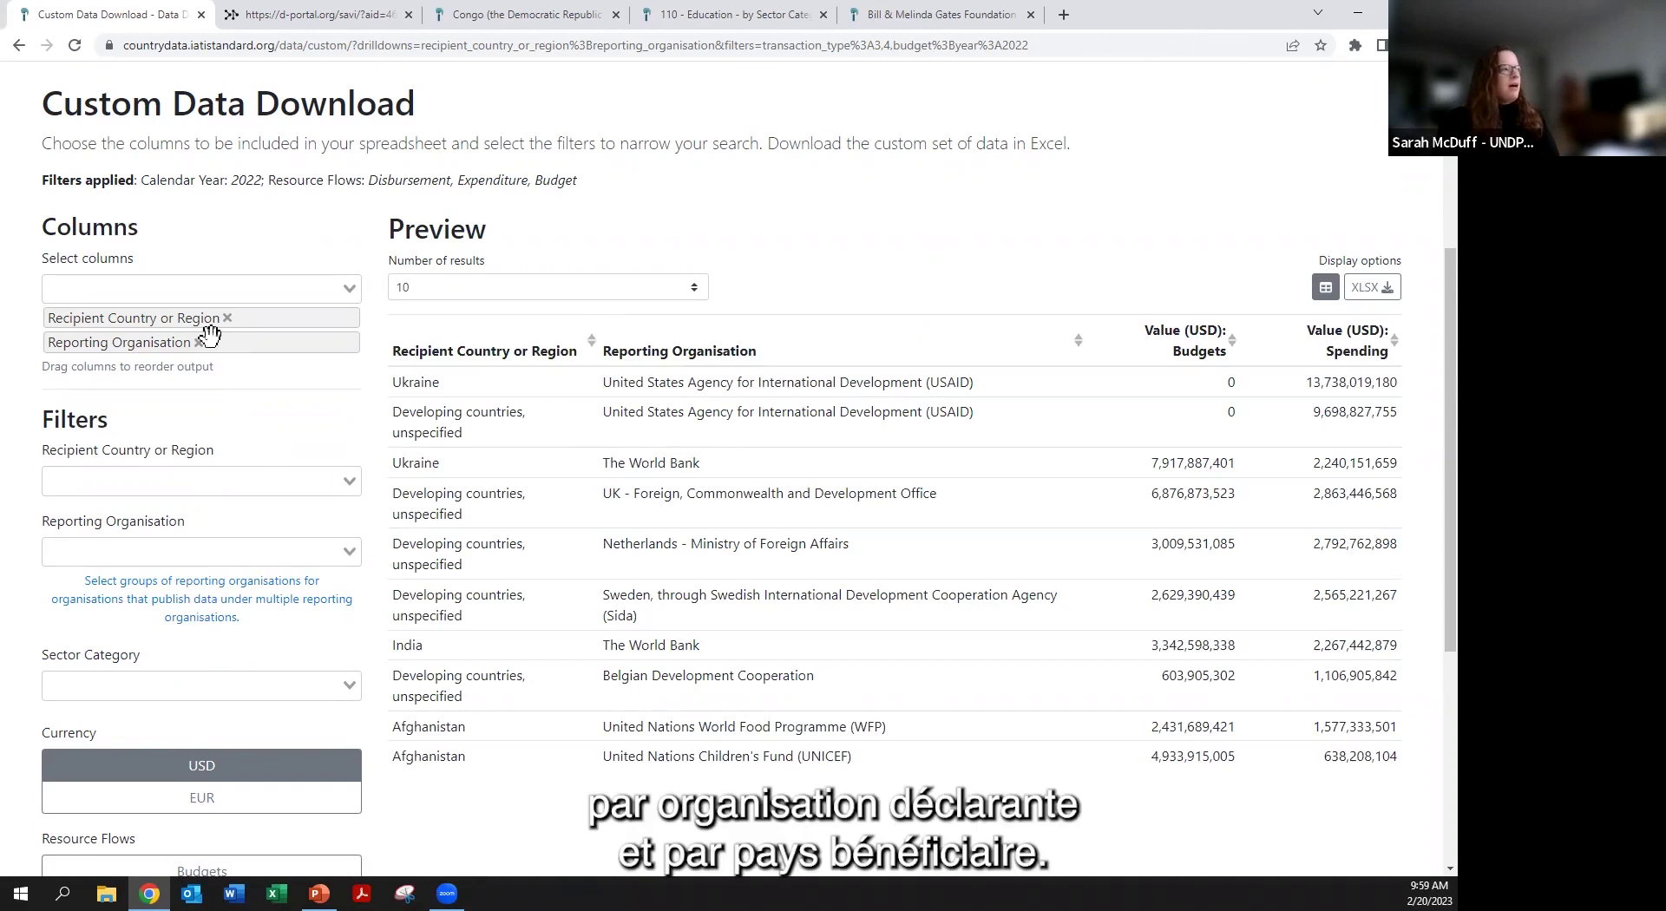
pyautogui.moveTo(211, 340); pyautogui.dragTo(212, 315)
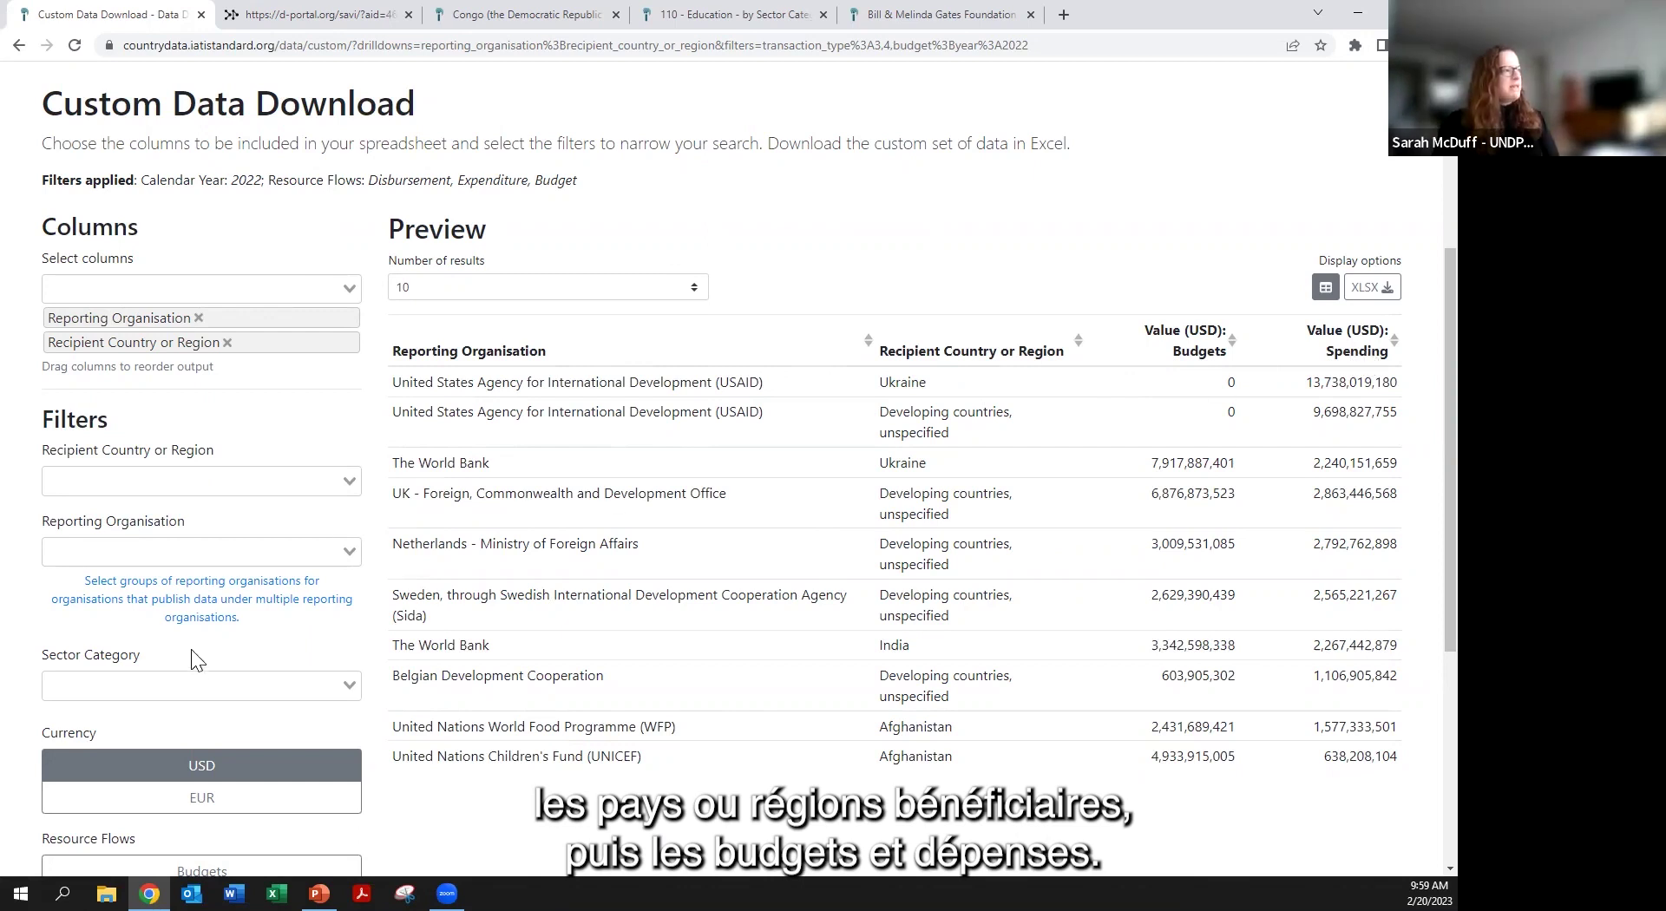
# - Filter the custom data by the recipient country Burundi
pyautogui.click(250, 482)
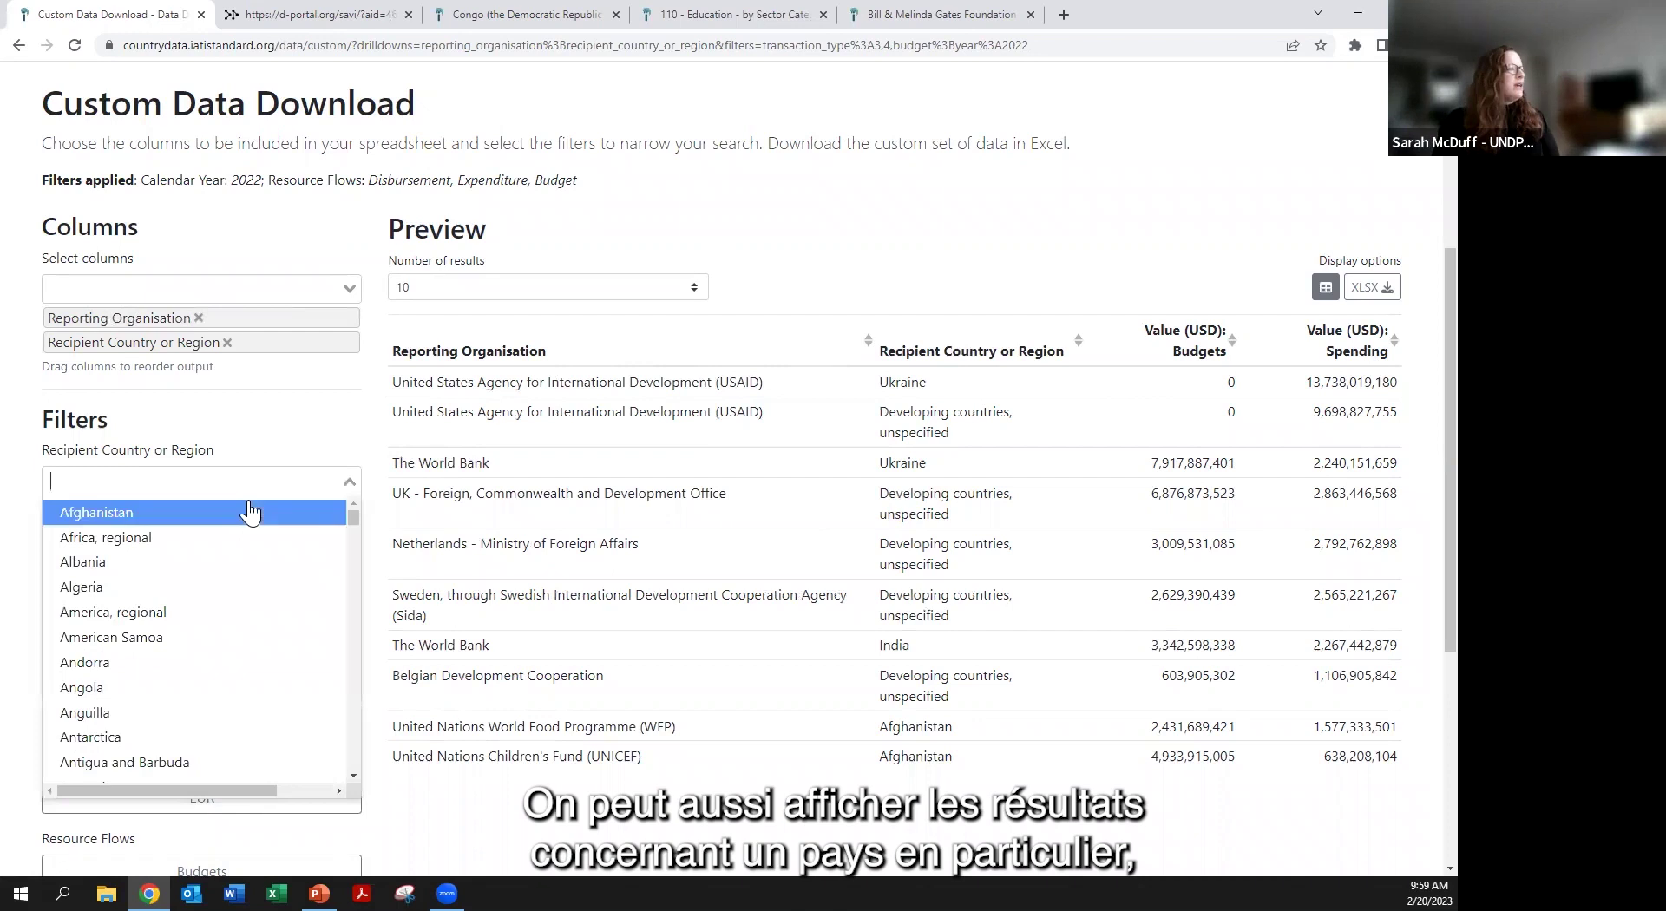
pyautogui.scroll(-6, 244, 721)
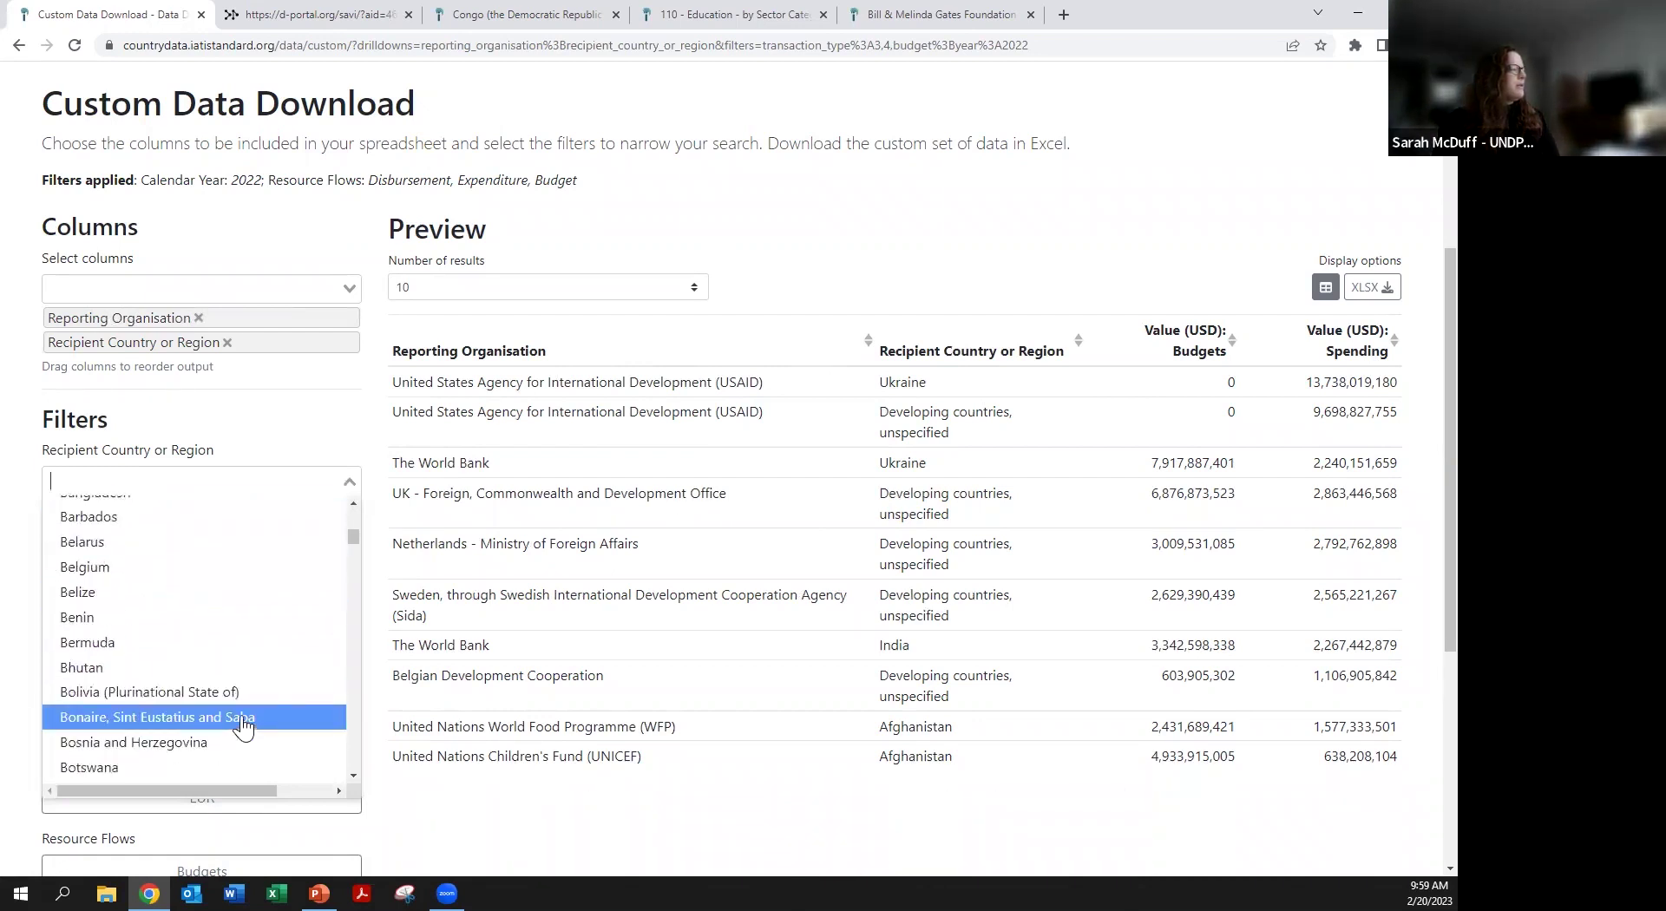
pyautogui.scroll(-3, 243, 724)
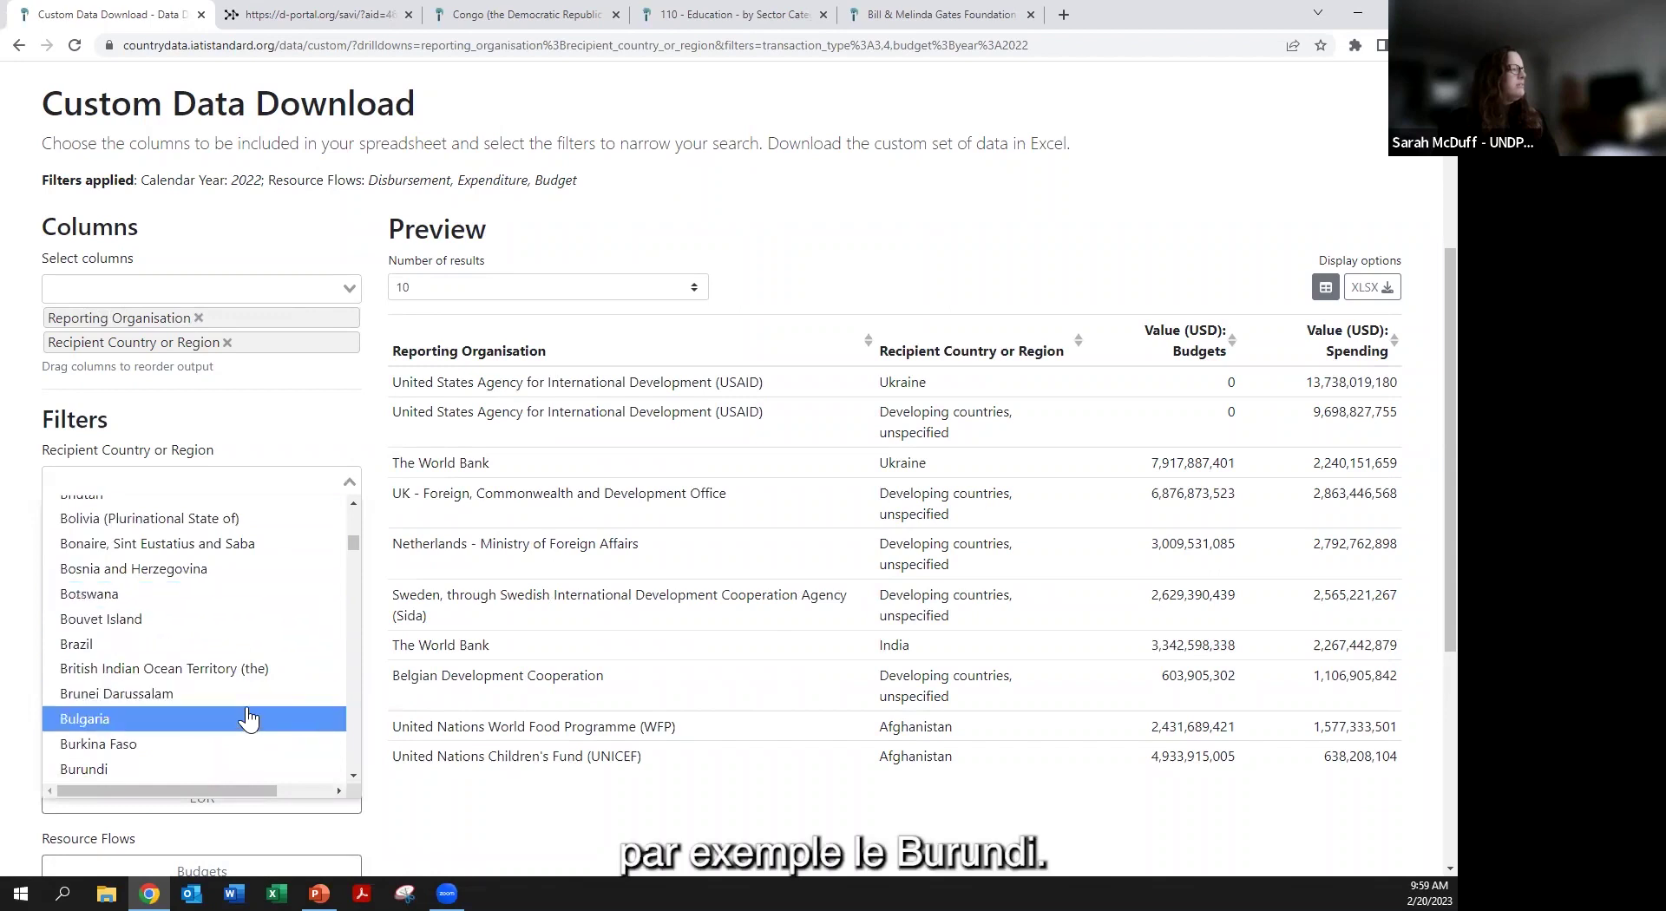
pyautogui.scroll(-3, 246, 718)
pyautogui.click(244, 607)
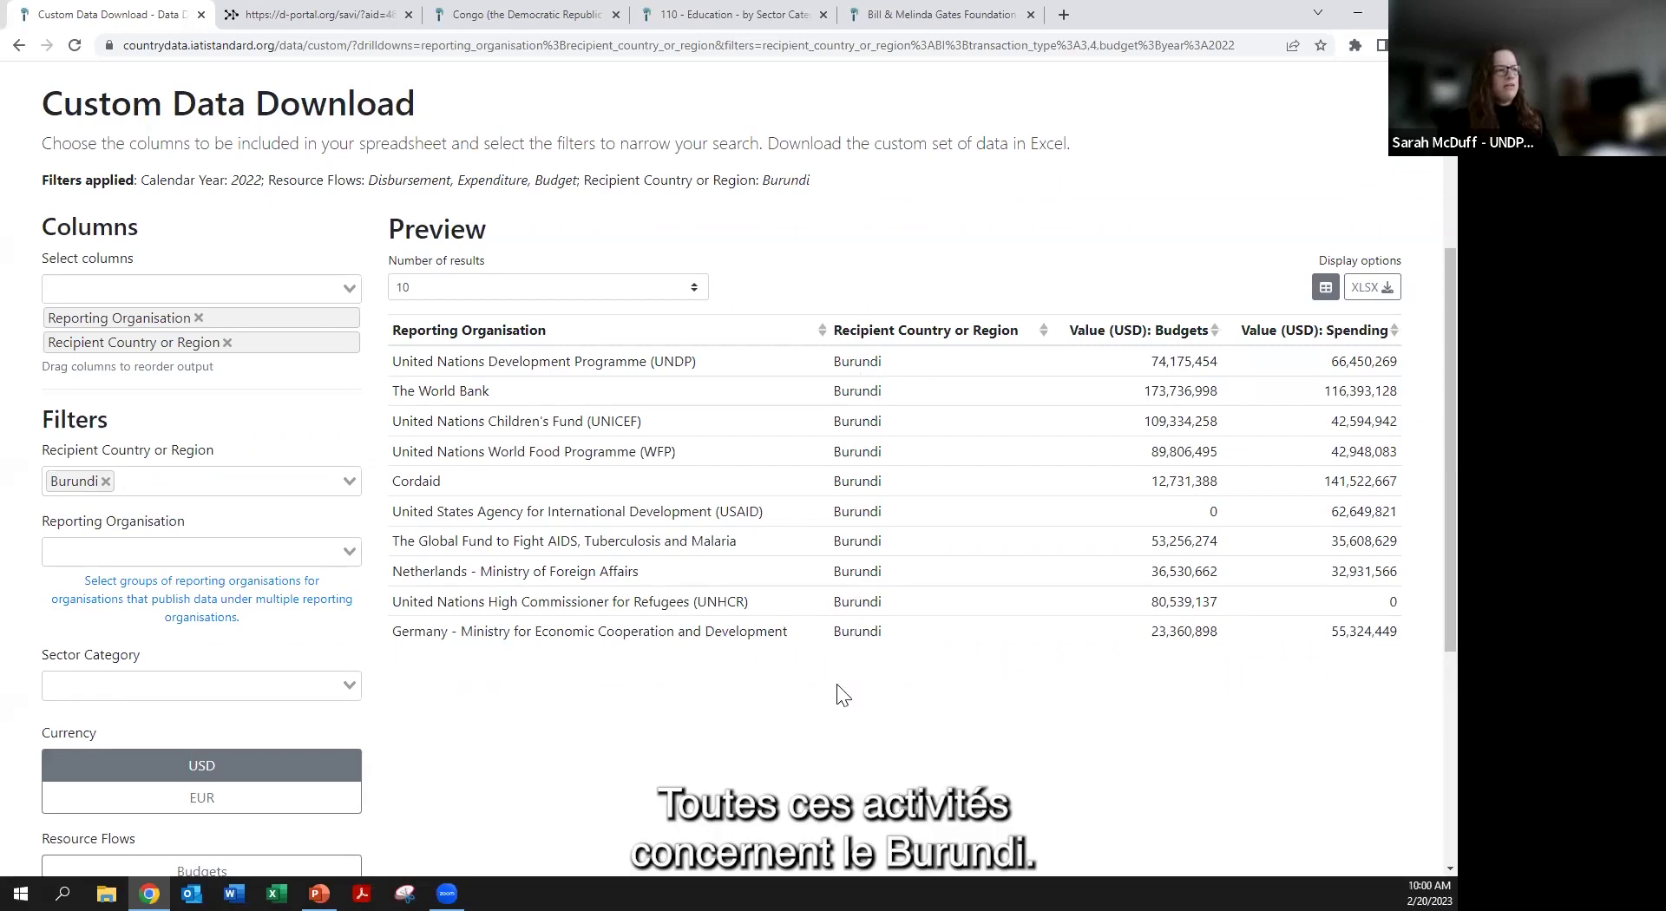
# - Limit the resource flows to Spending and add 2023 to the calendar year filter
pyautogui.scroll(-3, 842, 694)
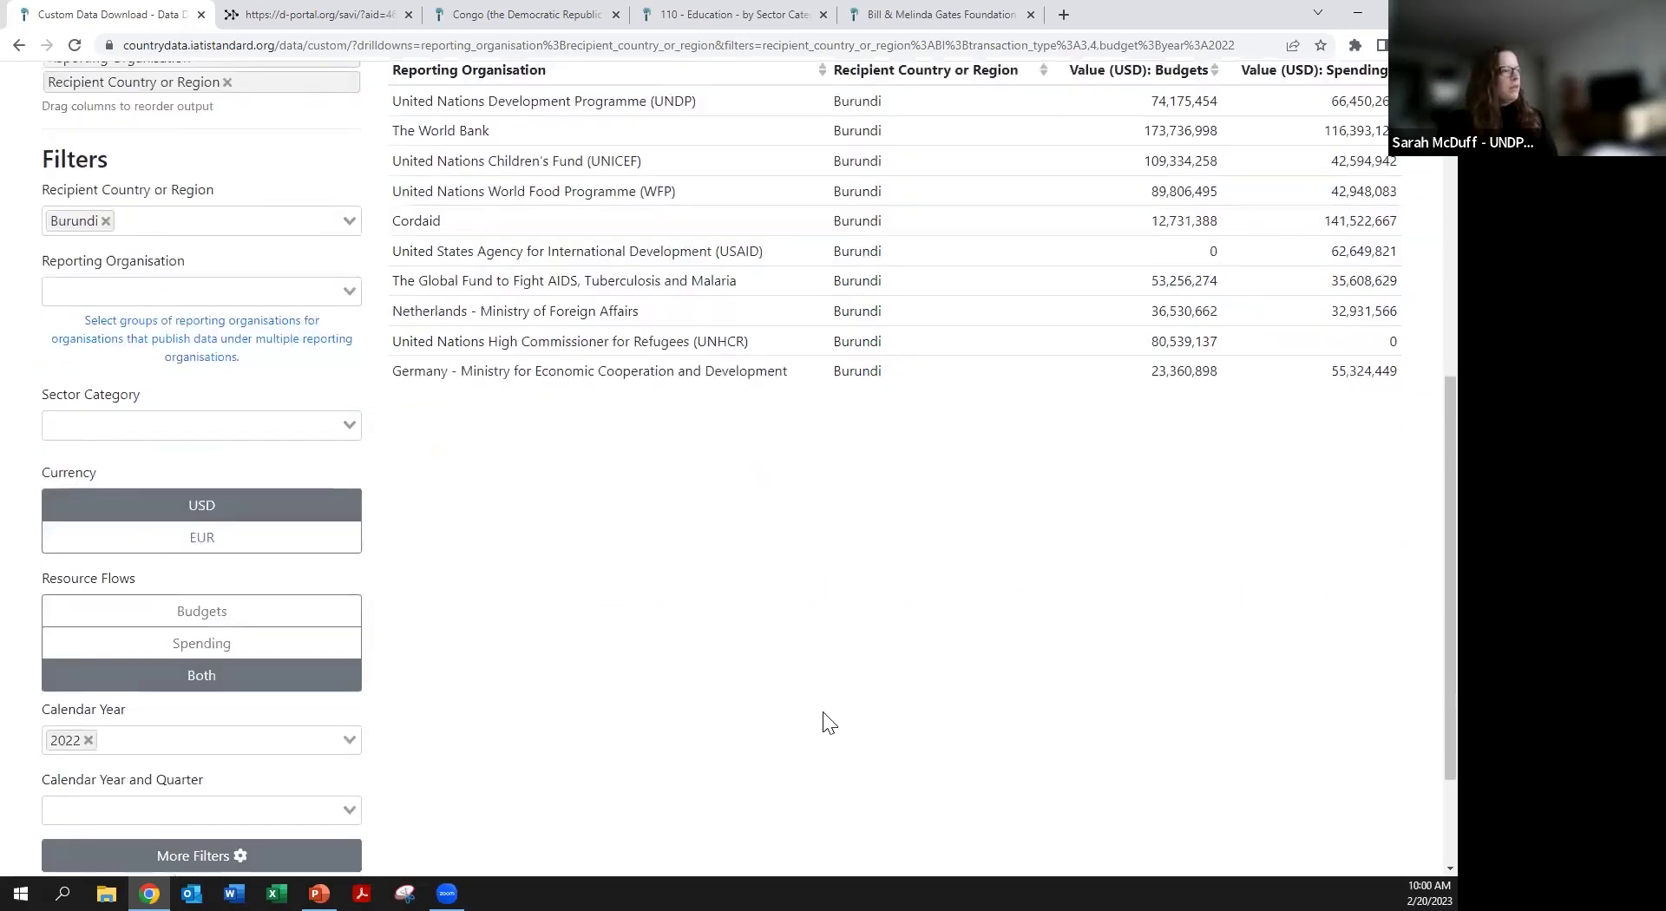
pyautogui.scroll(-2, 817, 729)
pyautogui.click(282, 481)
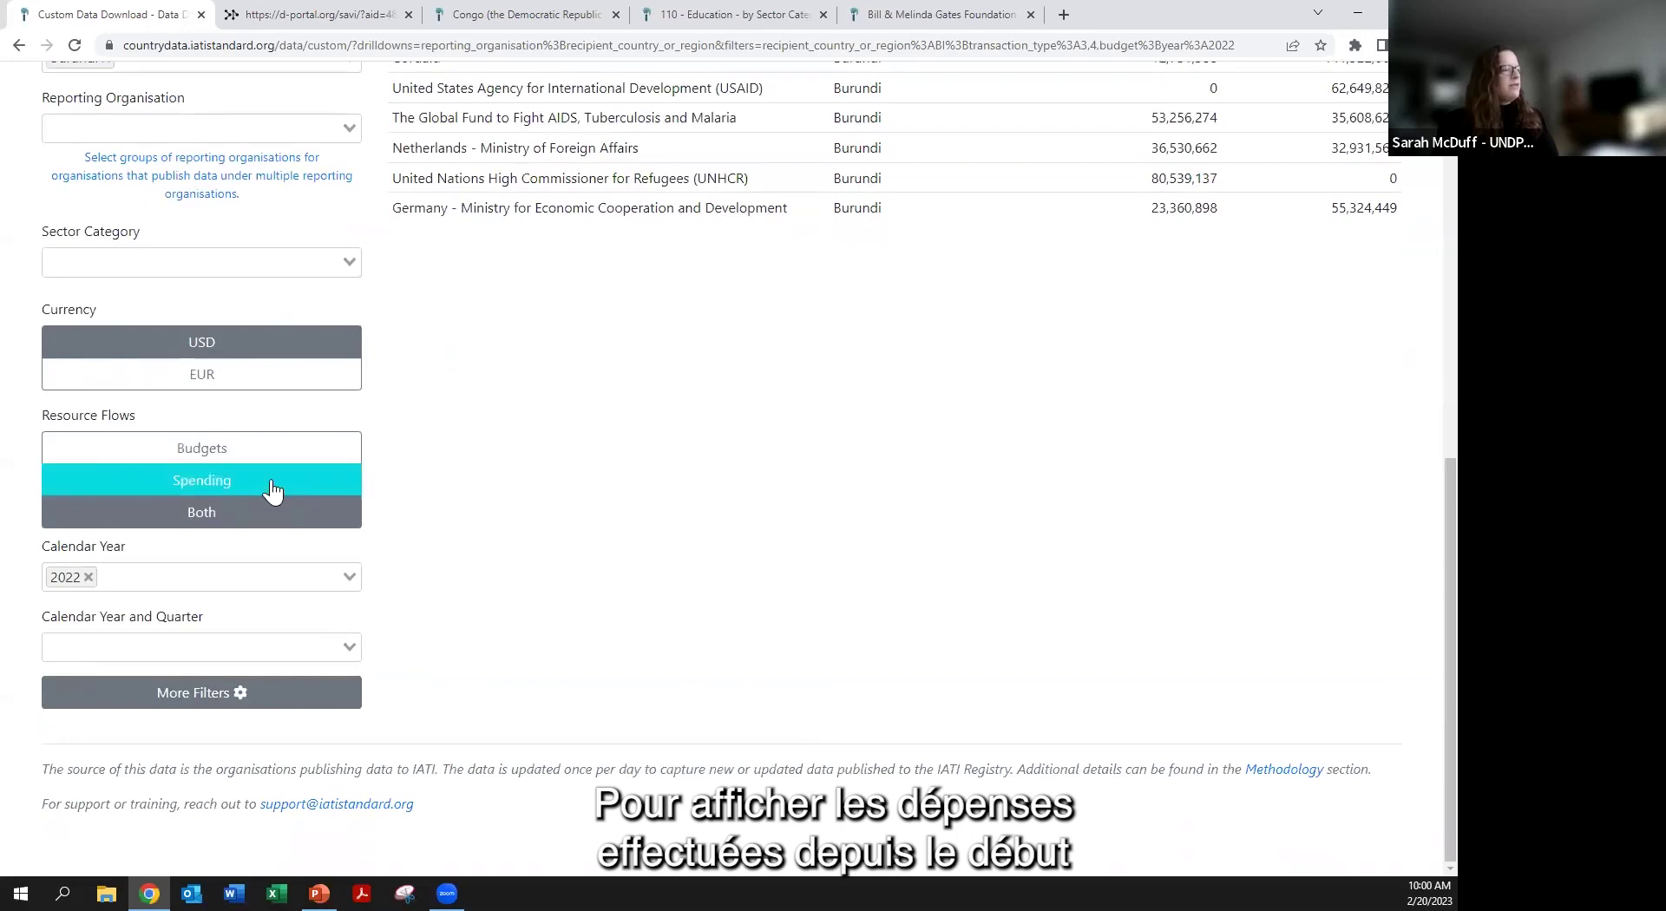
pyautogui.click(166, 579)
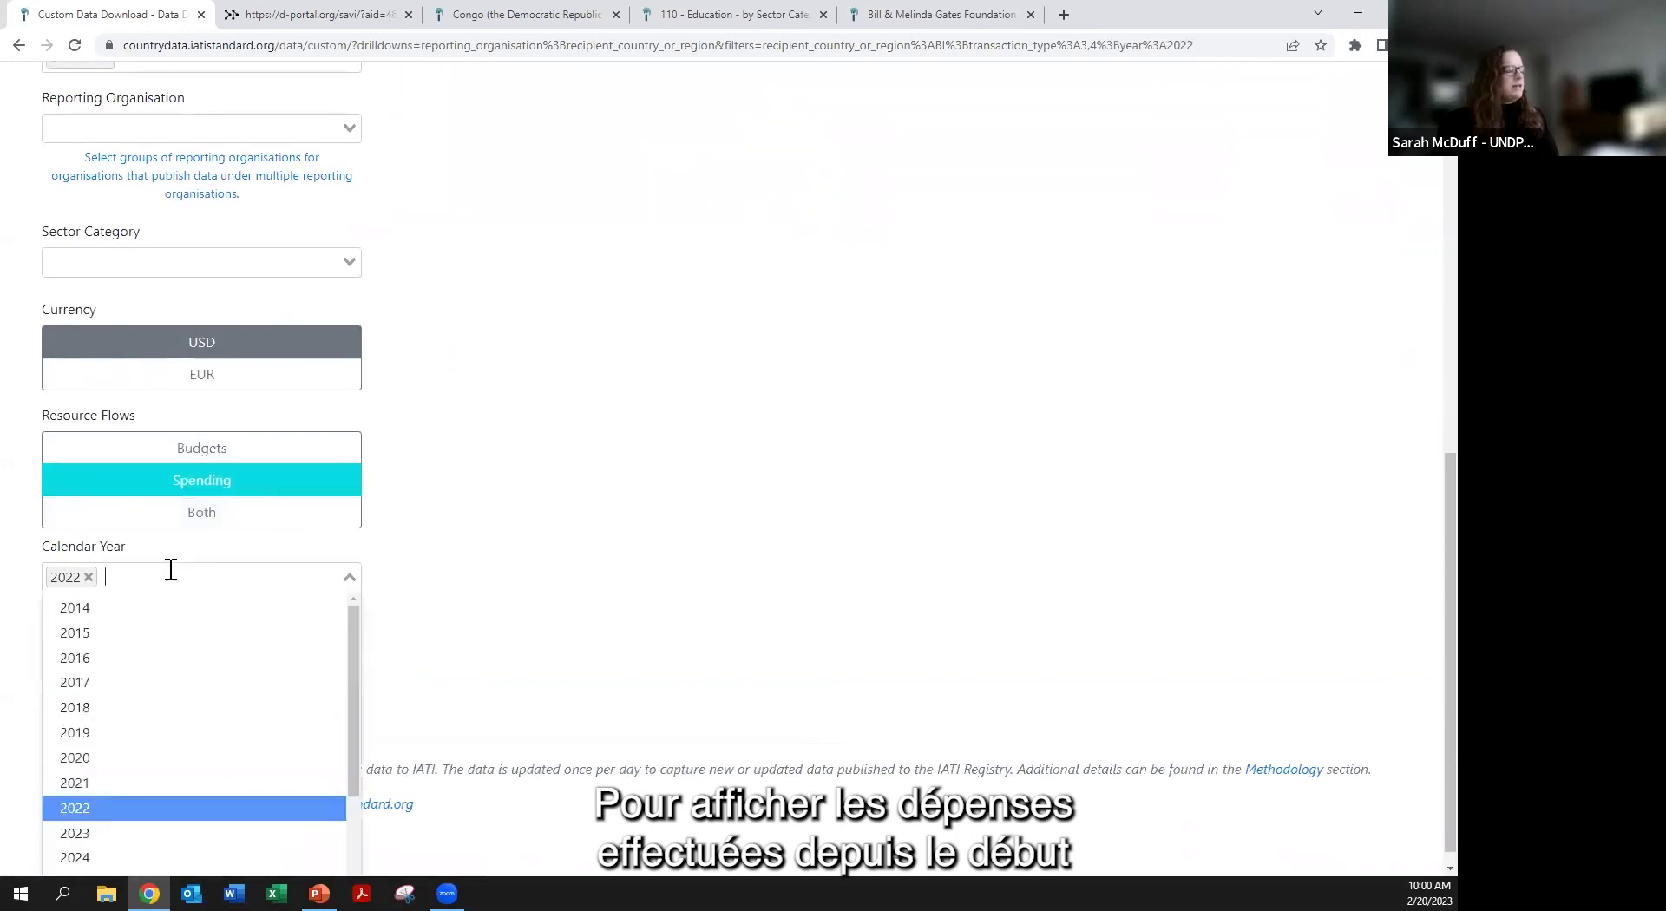
pyautogui.write('02')
pyautogui.press('BackSpace')
pyautogui.press('BackSpace')
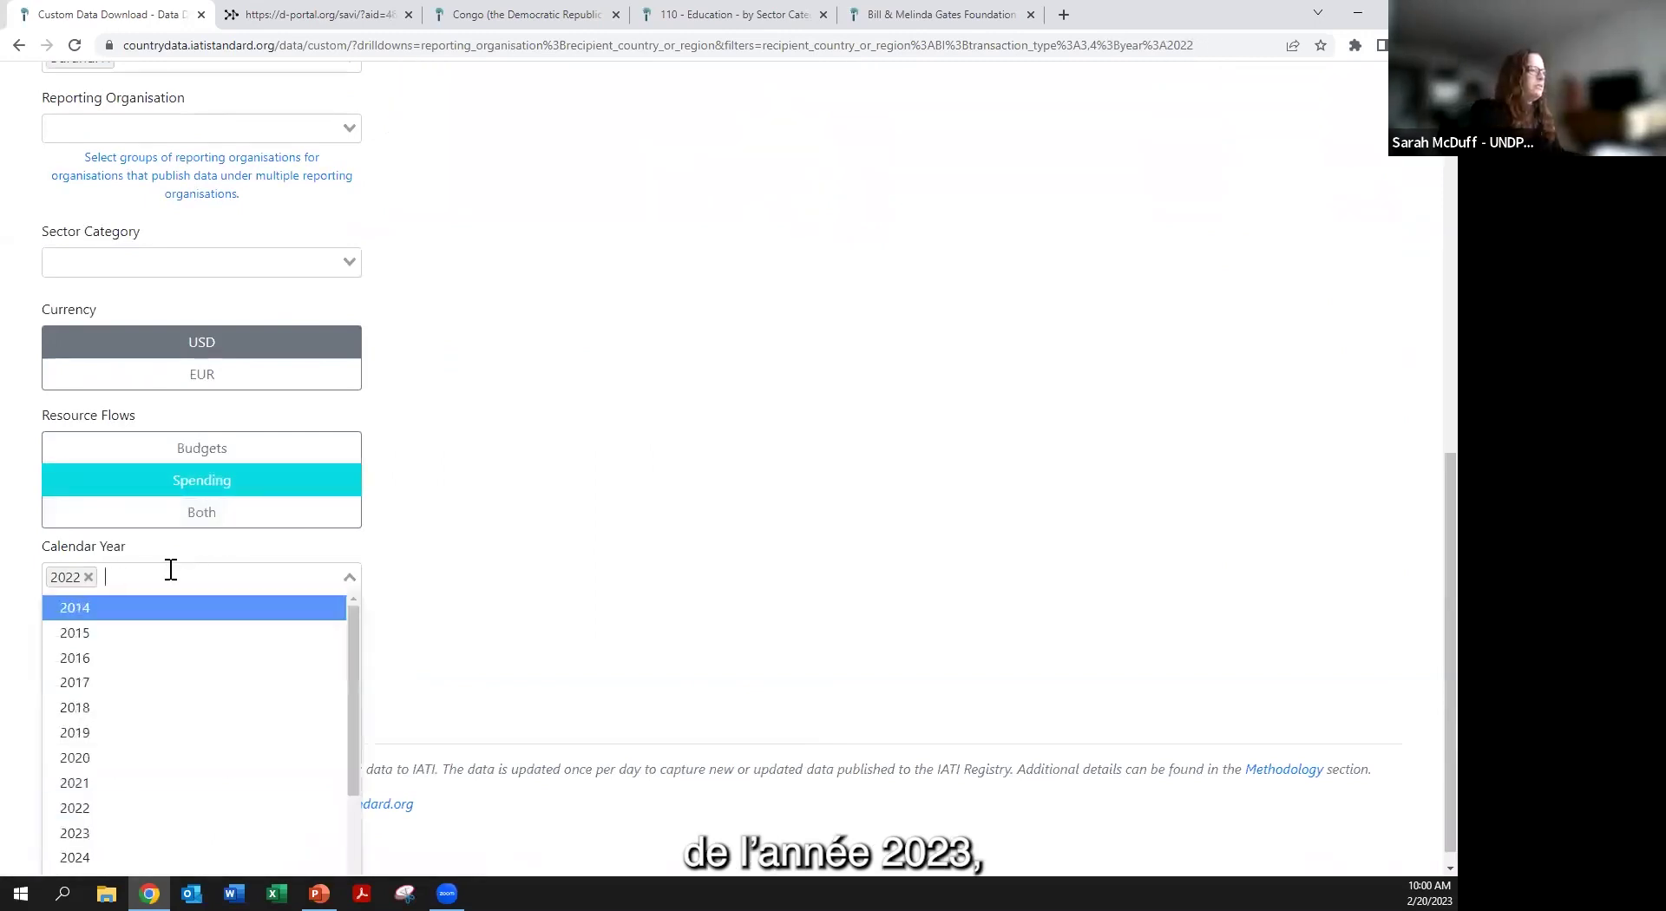
pyautogui.write('2023')
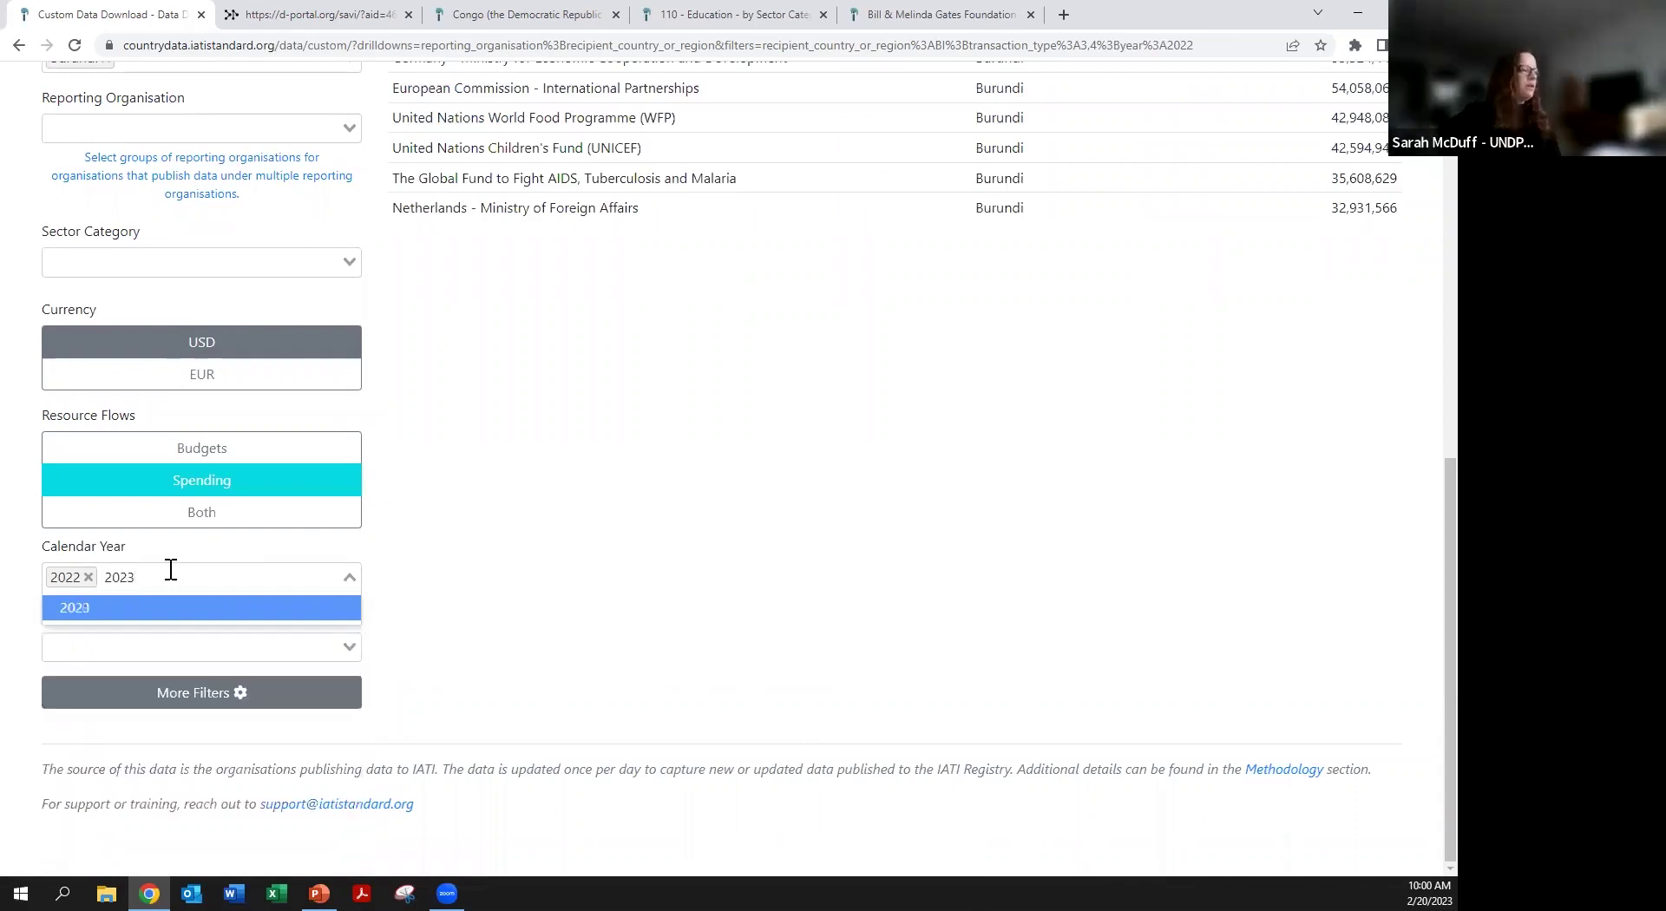
pyautogui.click(167, 608)
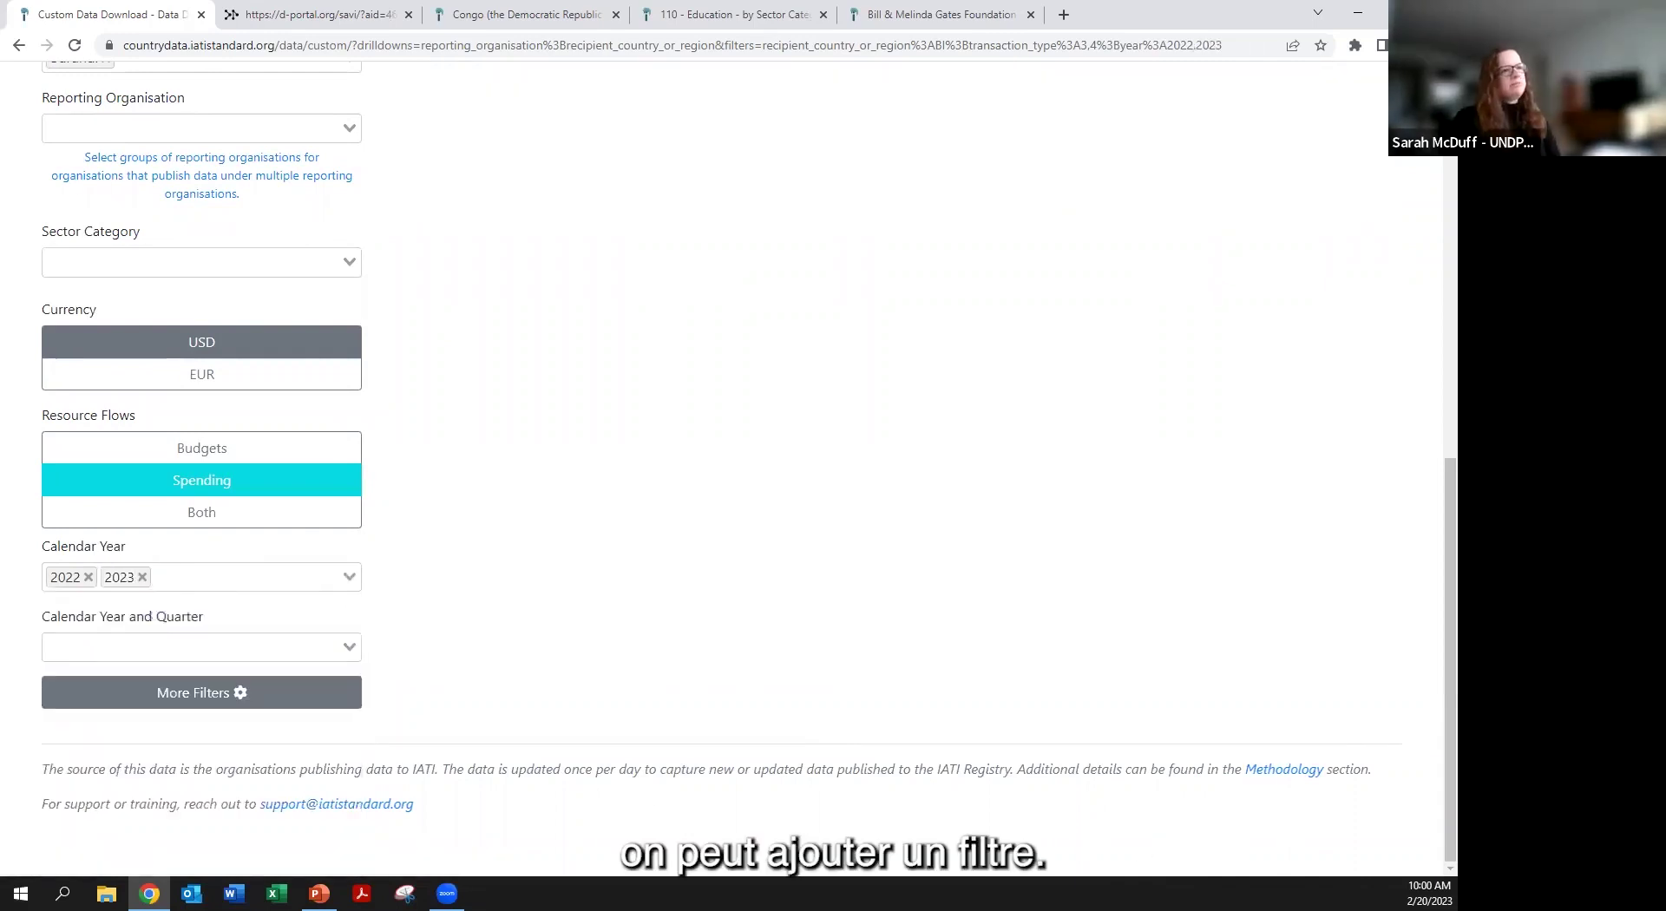
# - Download the filtered Burundi data as an XLSX file, view it in Excel and return to the browser
pyautogui.scroll(4, 1233, 680)
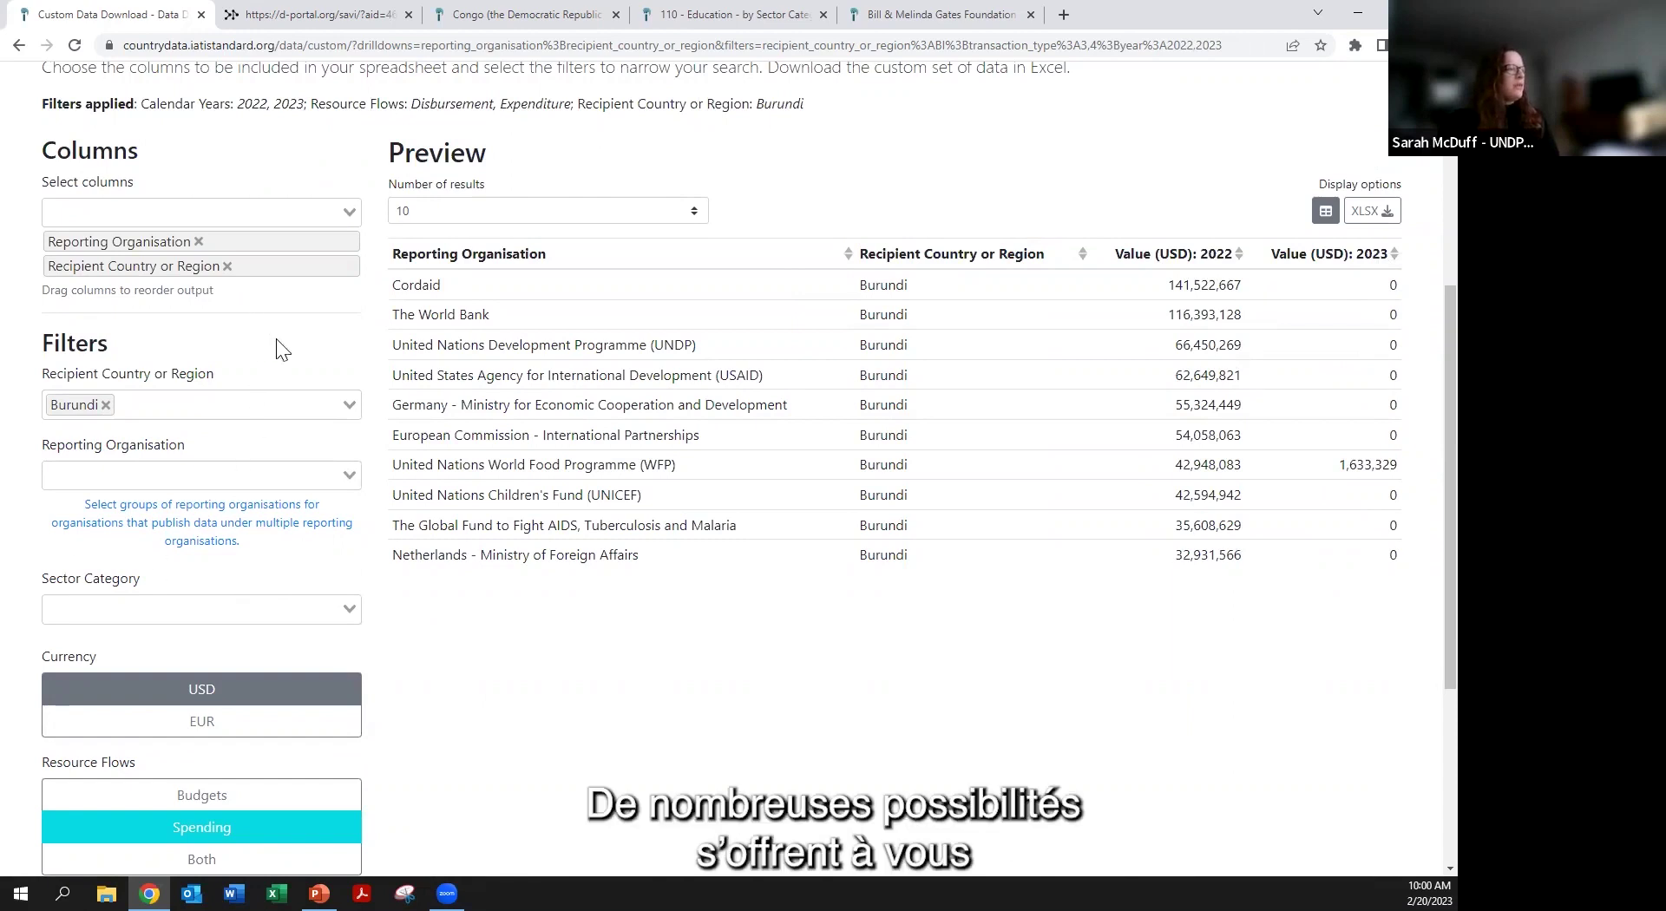
pyautogui.scroll(3, 396, 630)
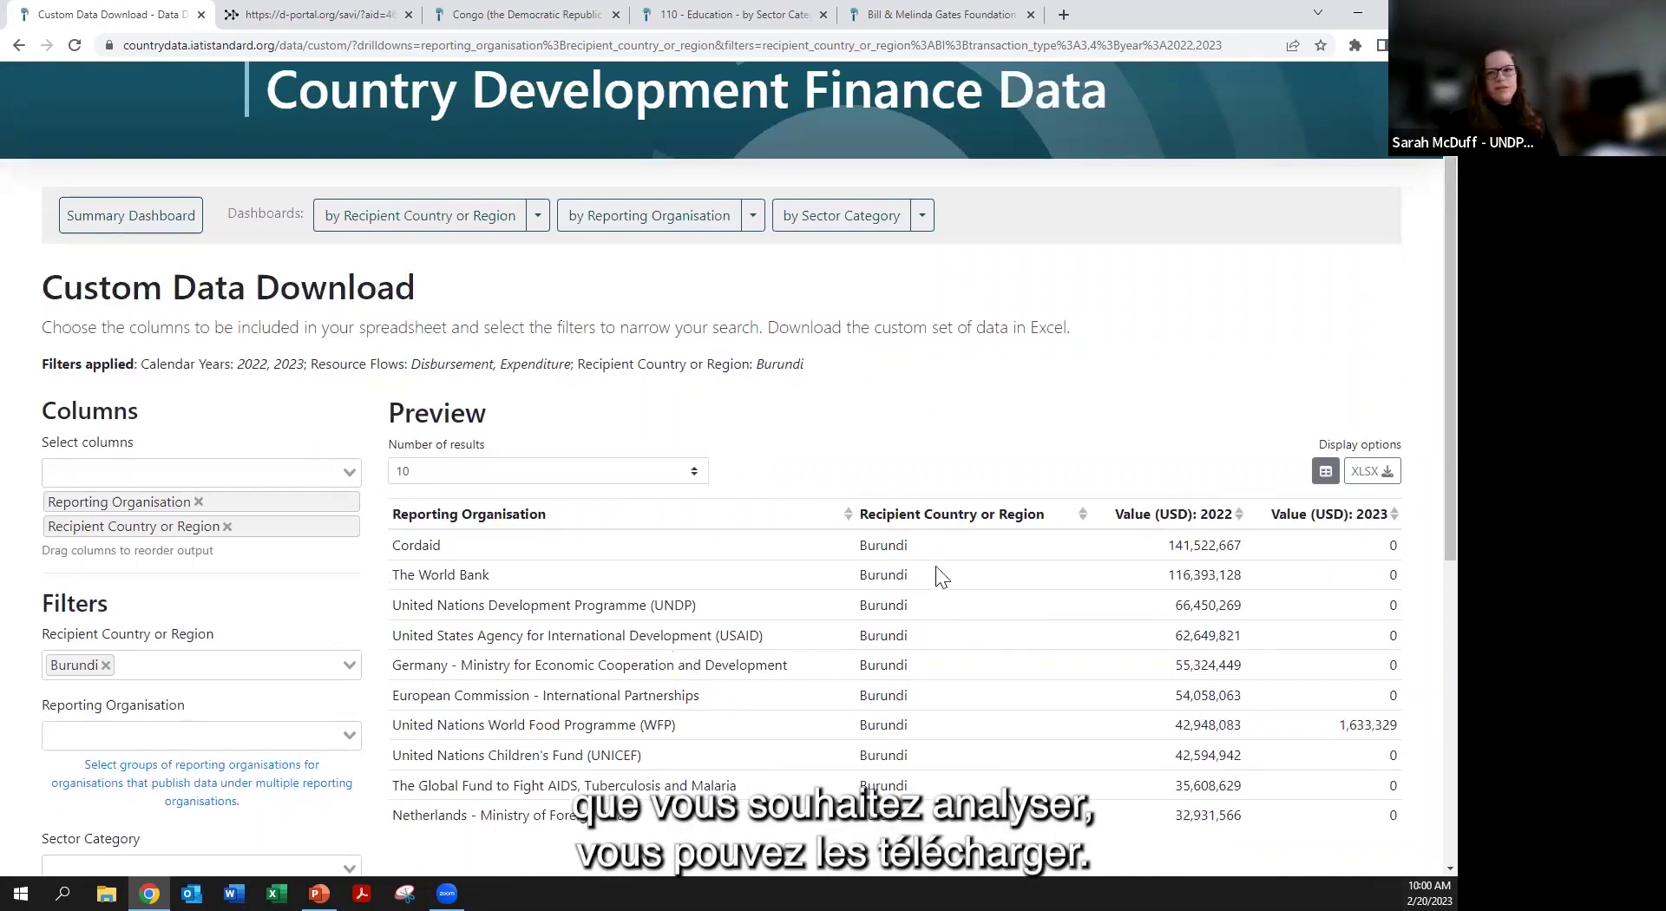
pyautogui.click(1372, 471)
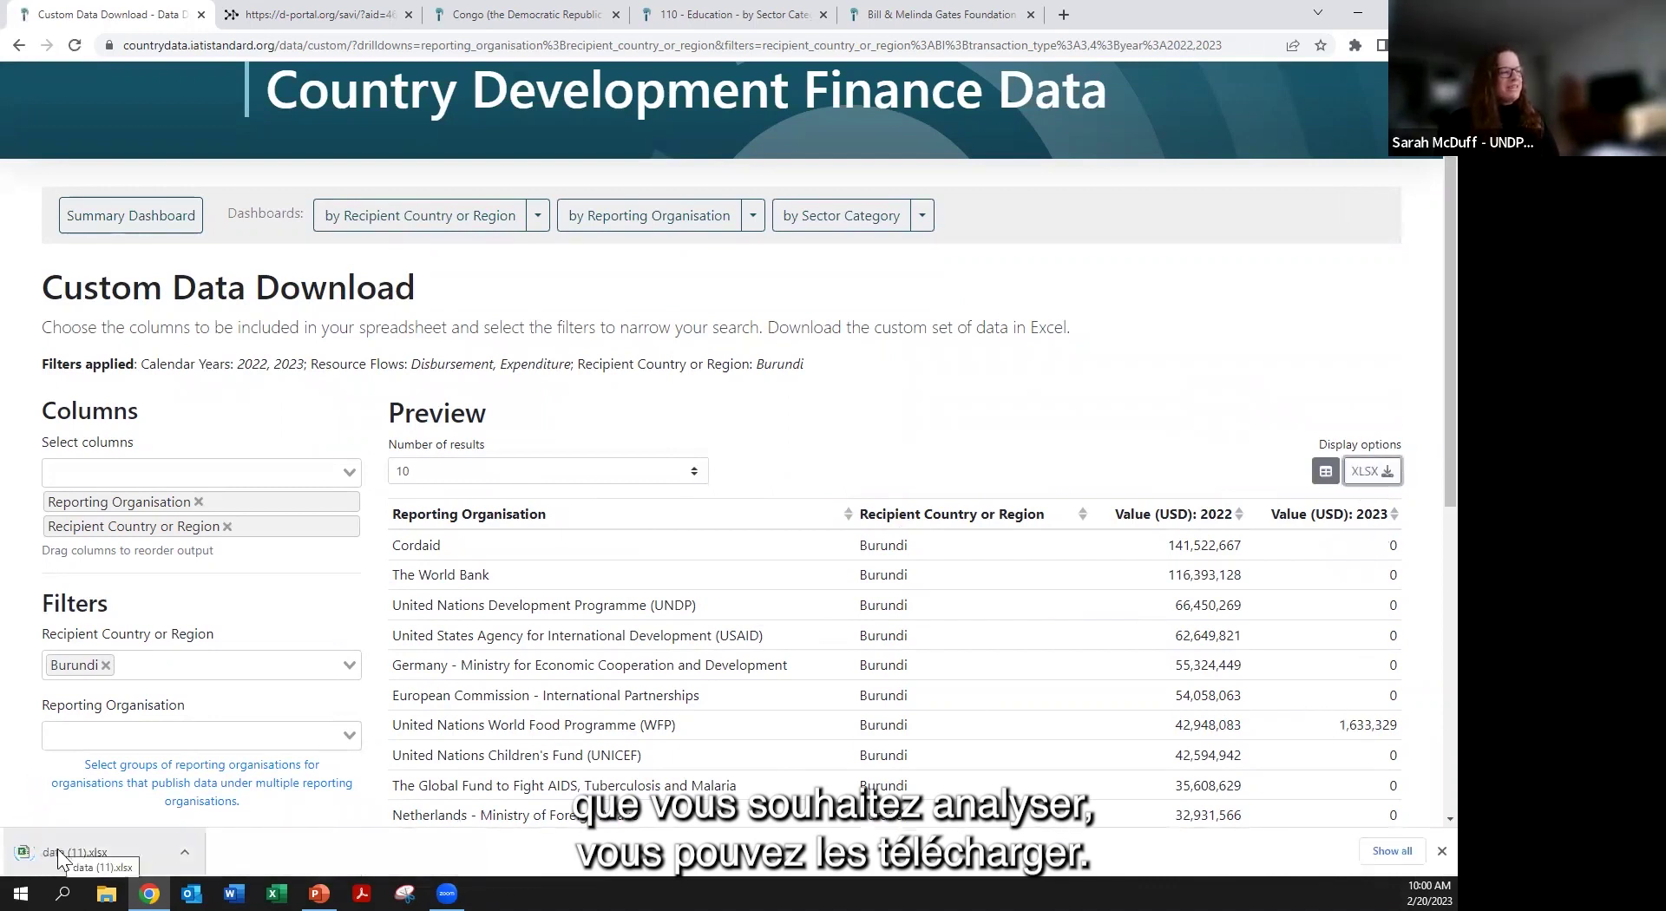
pyautogui.click(57, 850)
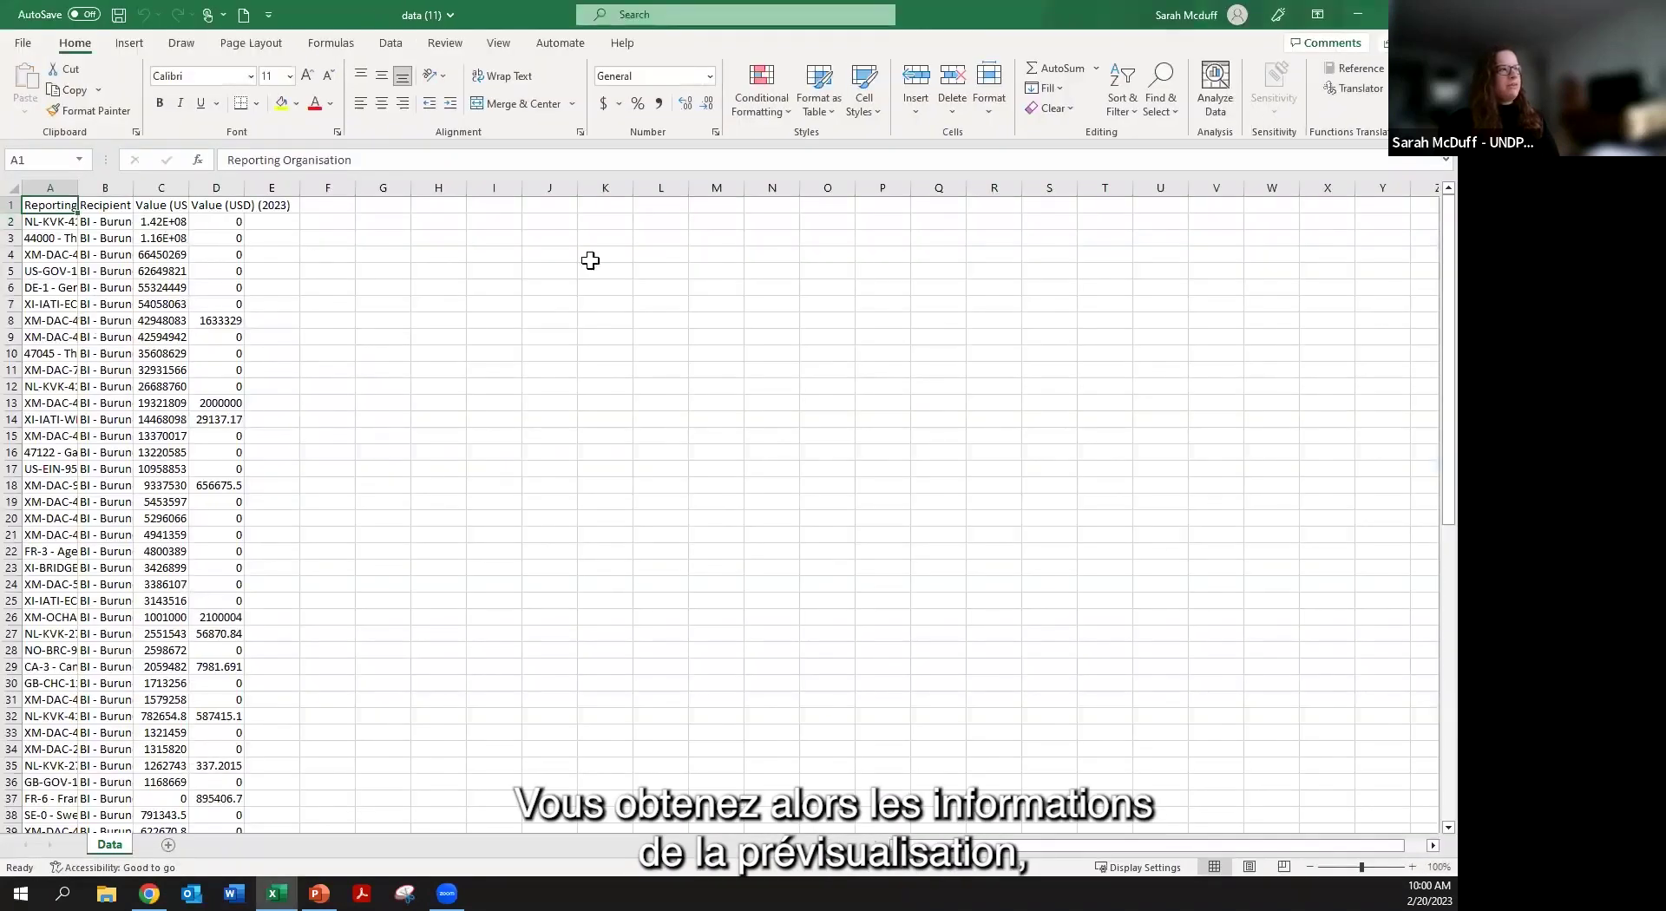
pyautogui.click(1359, 15)
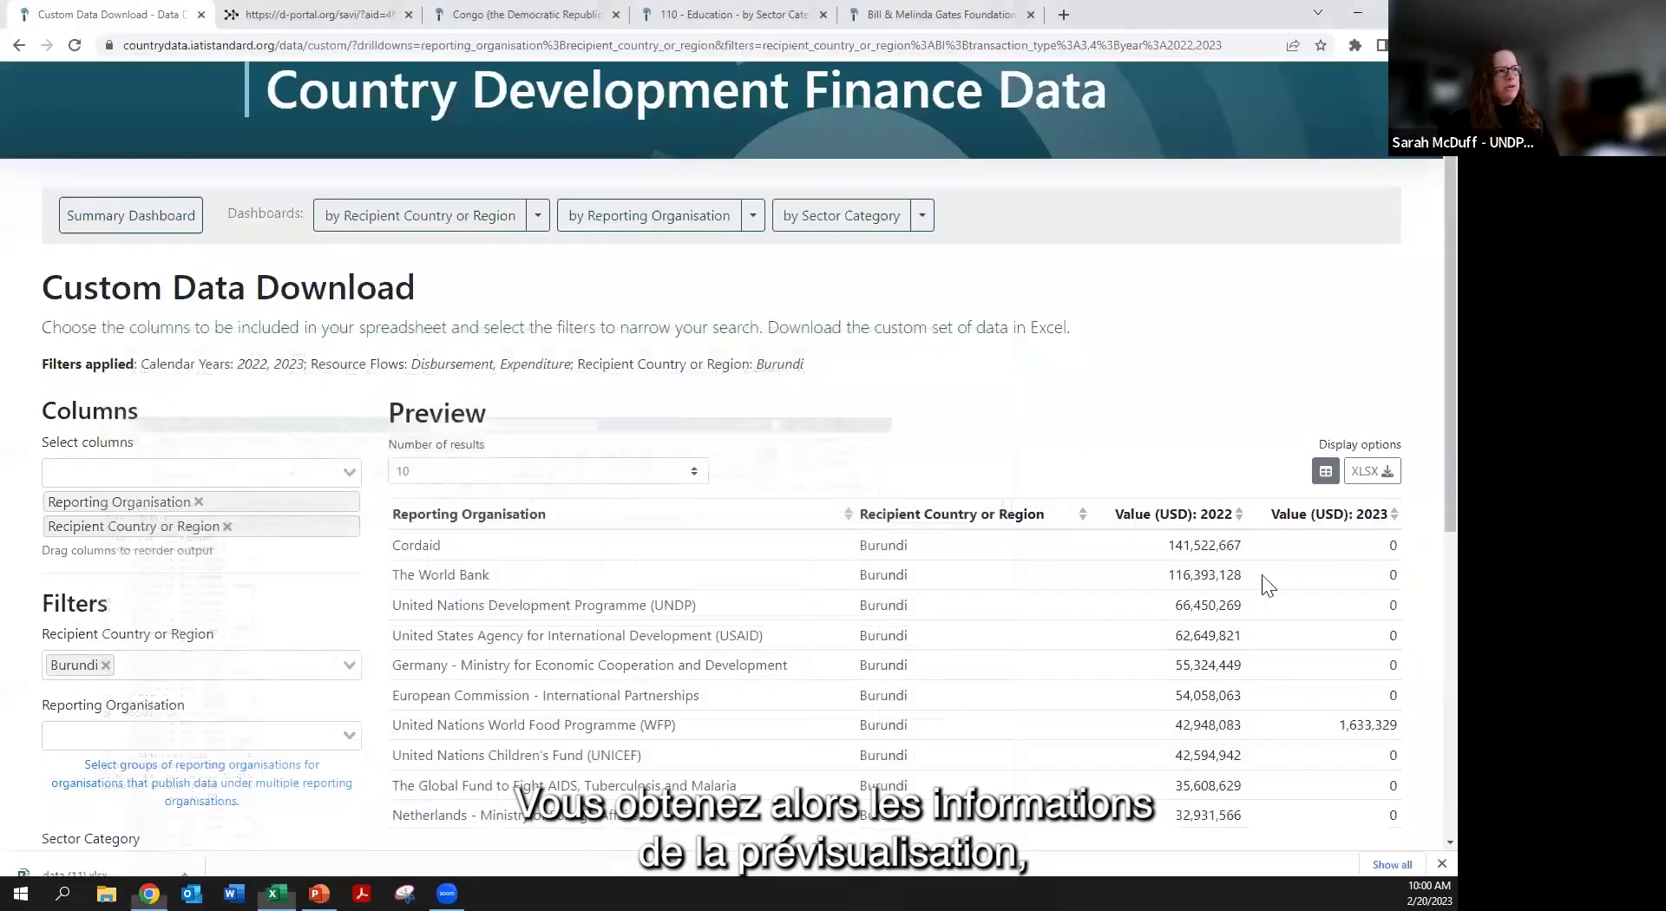
# - Set the preview's number of results to 100 and look through the extended list
pyautogui.click(592, 464)
pyautogui.click(553, 529)
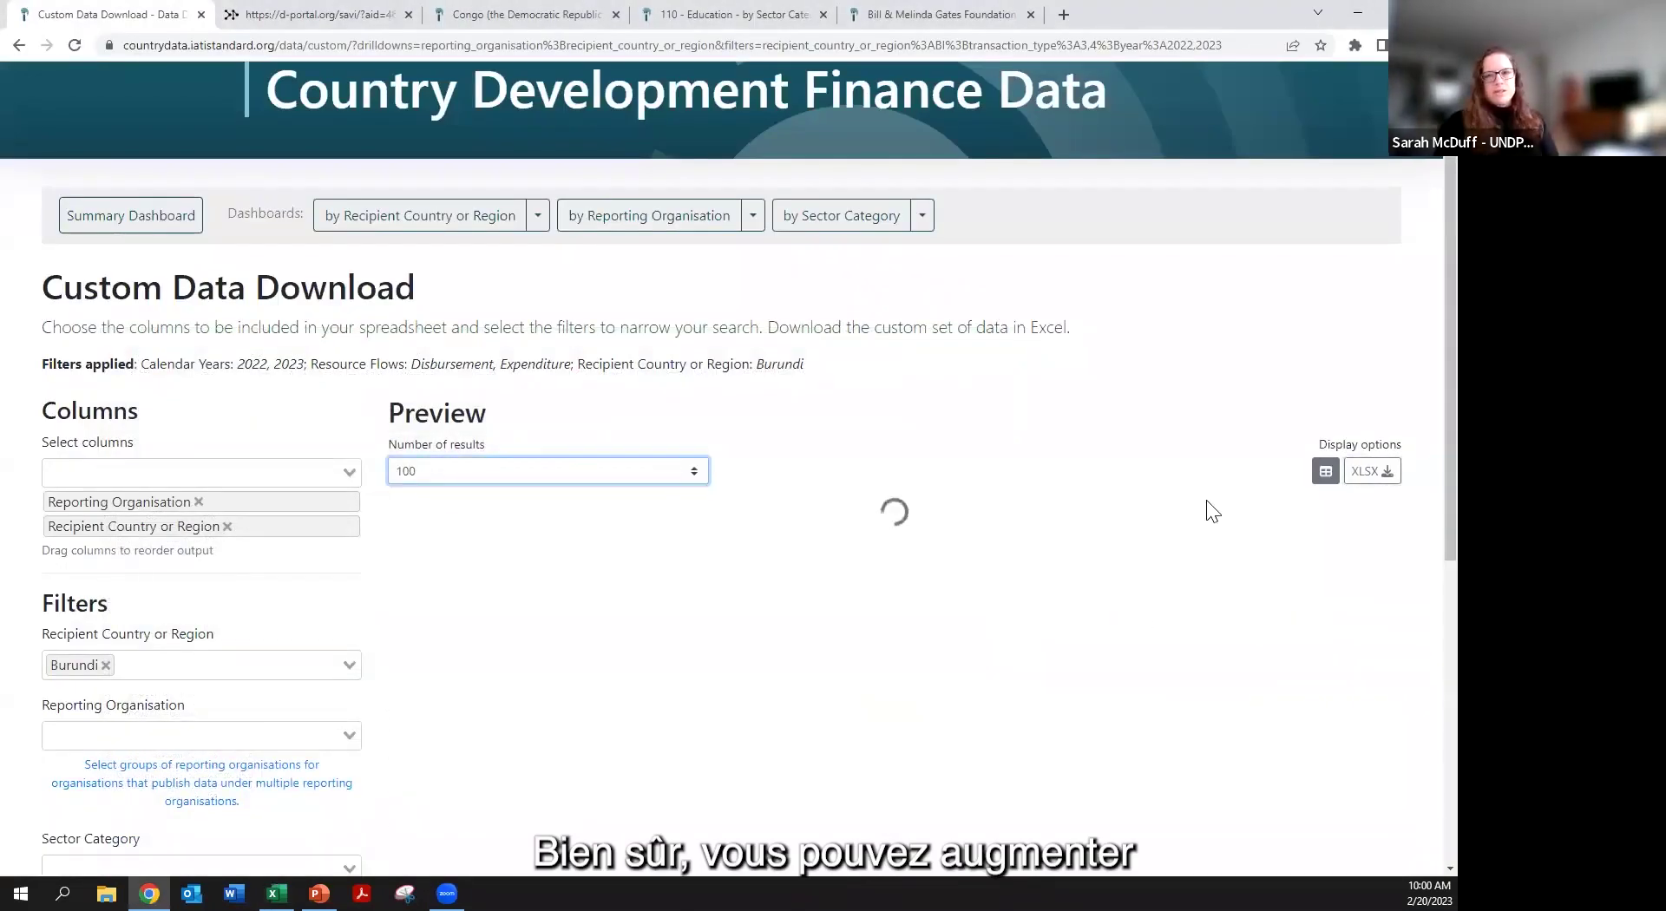
pyautogui.scroll(-15, 1255, 673)
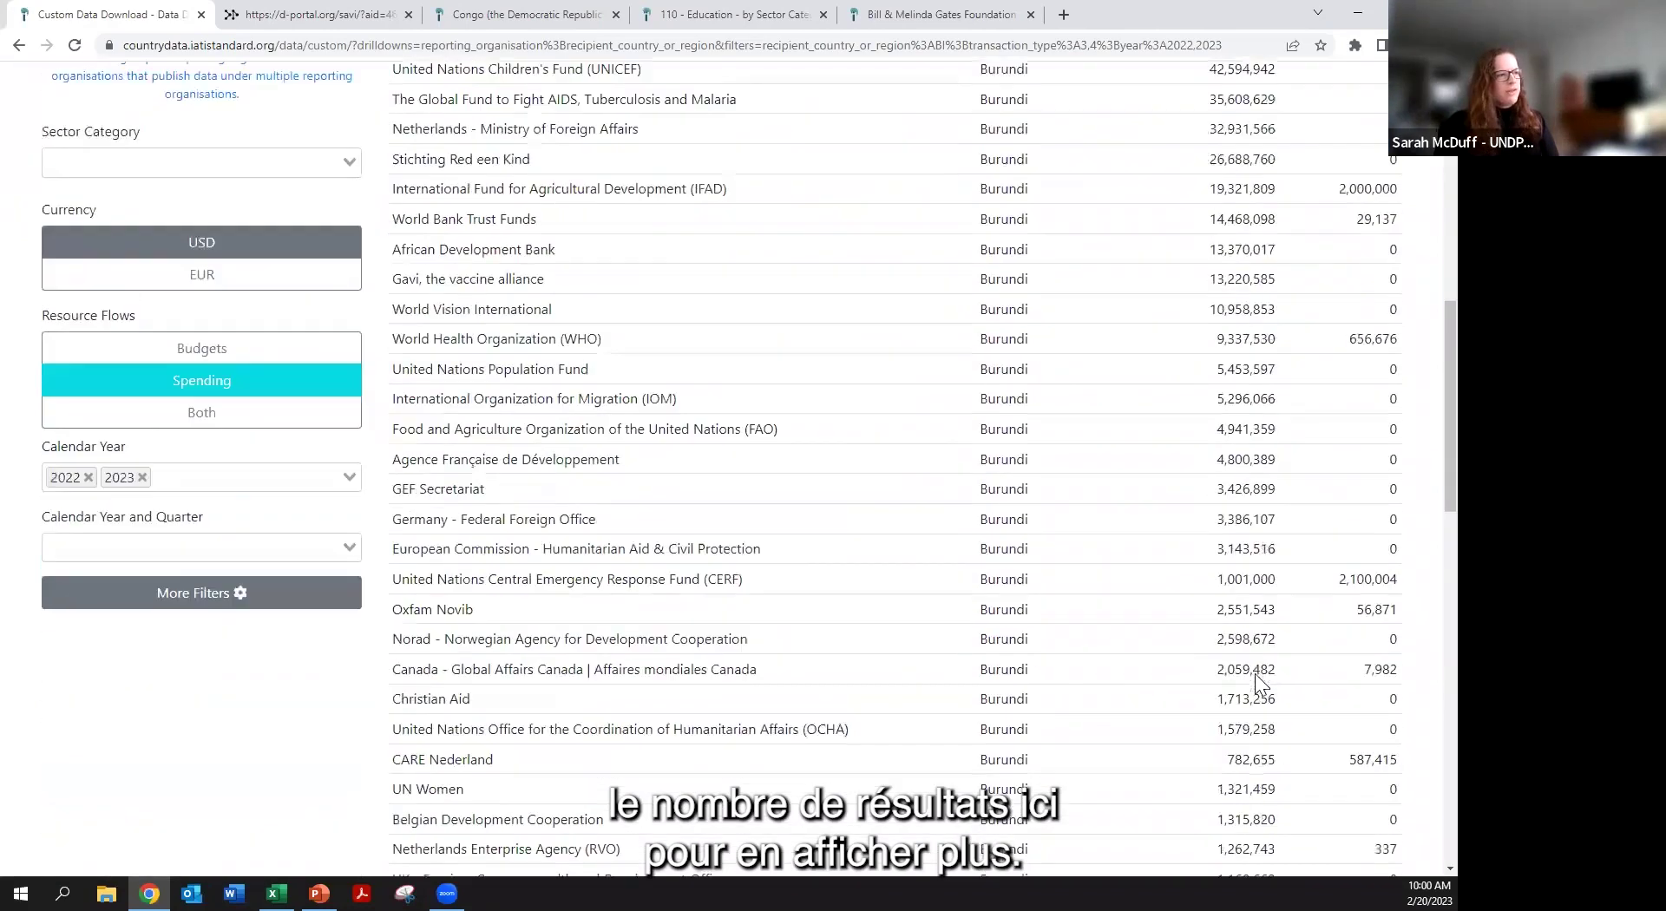
pyautogui.scroll(-6, 1255, 675)
pyautogui.scroll(20, 1237, 663)
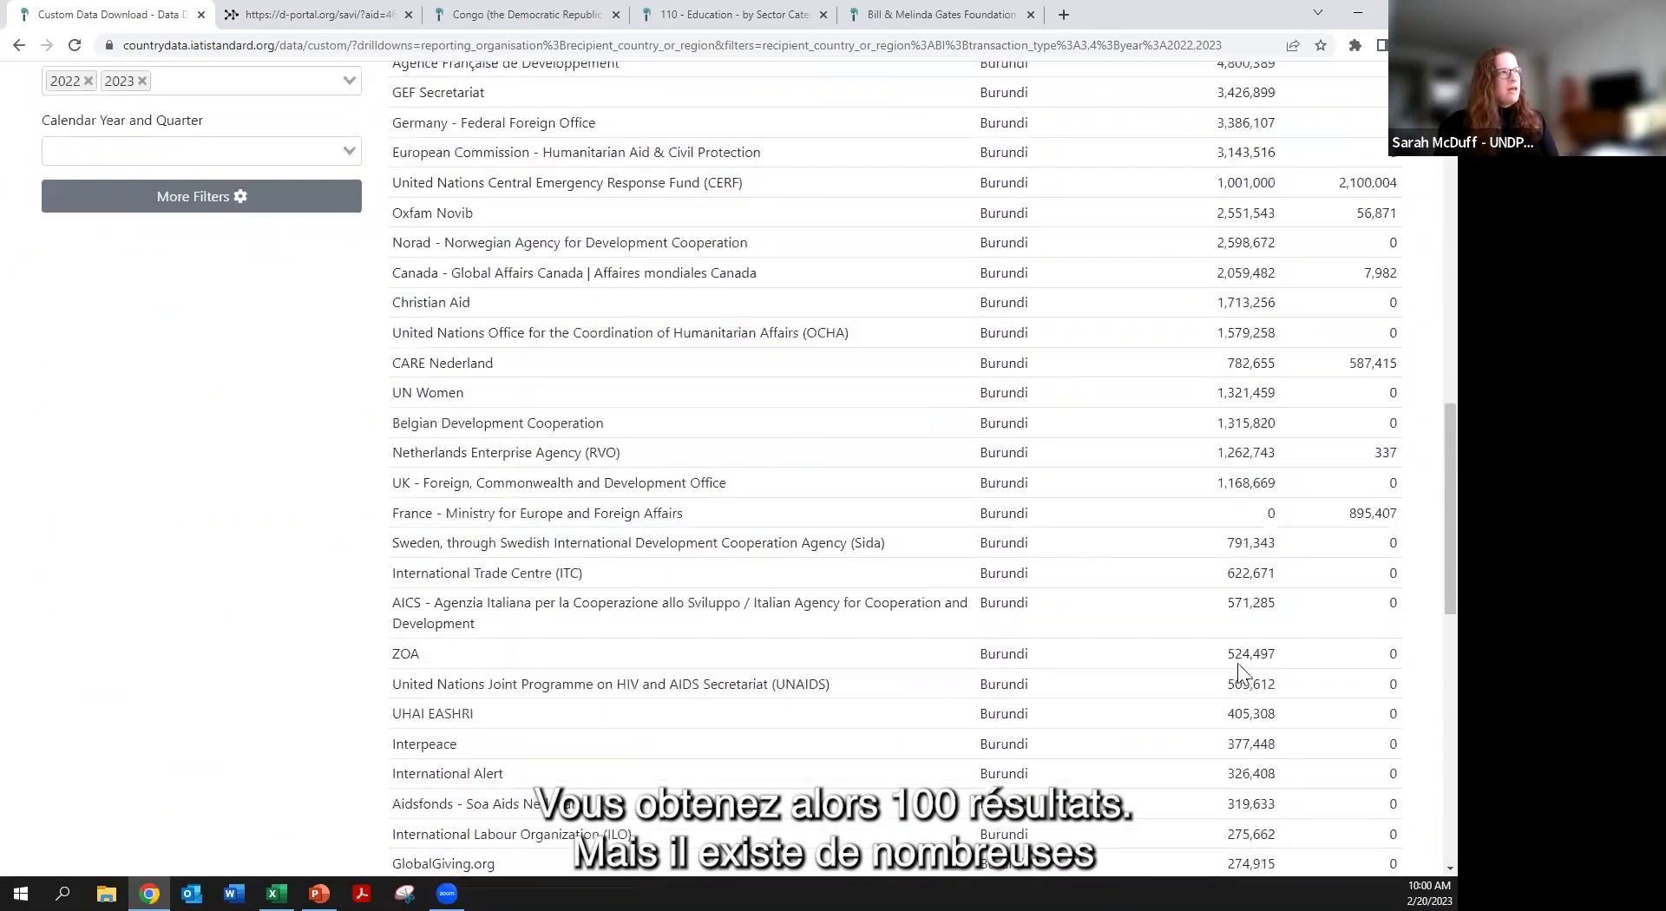
pyautogui.scroll(6, 1226, 647)
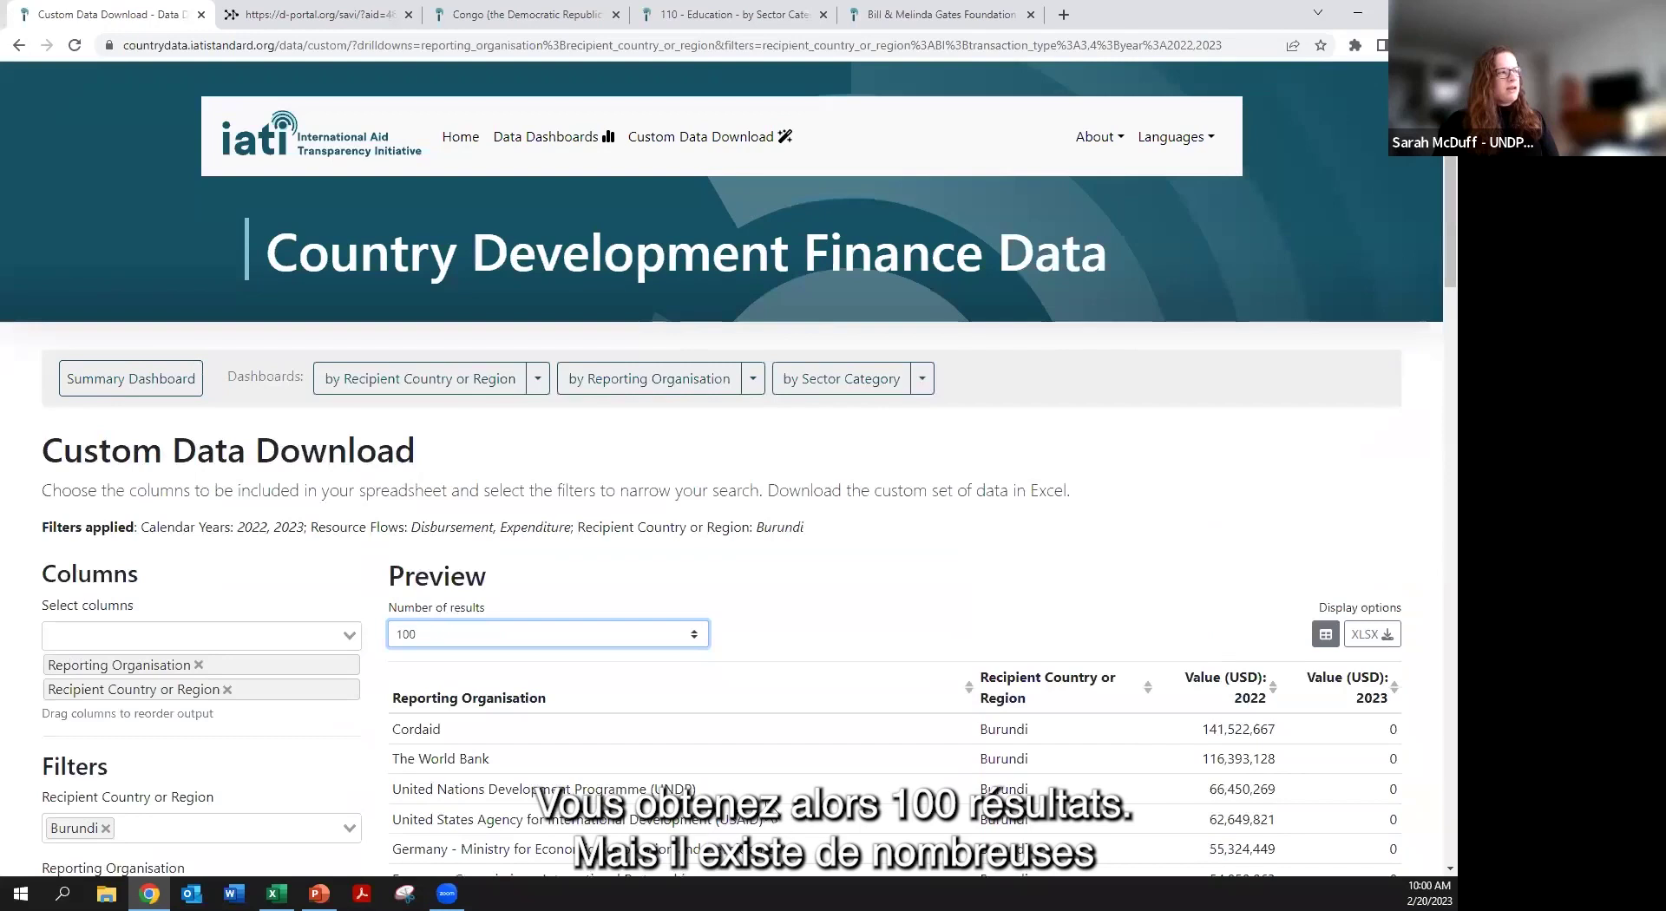
# - Examine the filters available for the custom data download, including the additional filters dialog
pyautogui.scroll(-8, 723, 788)
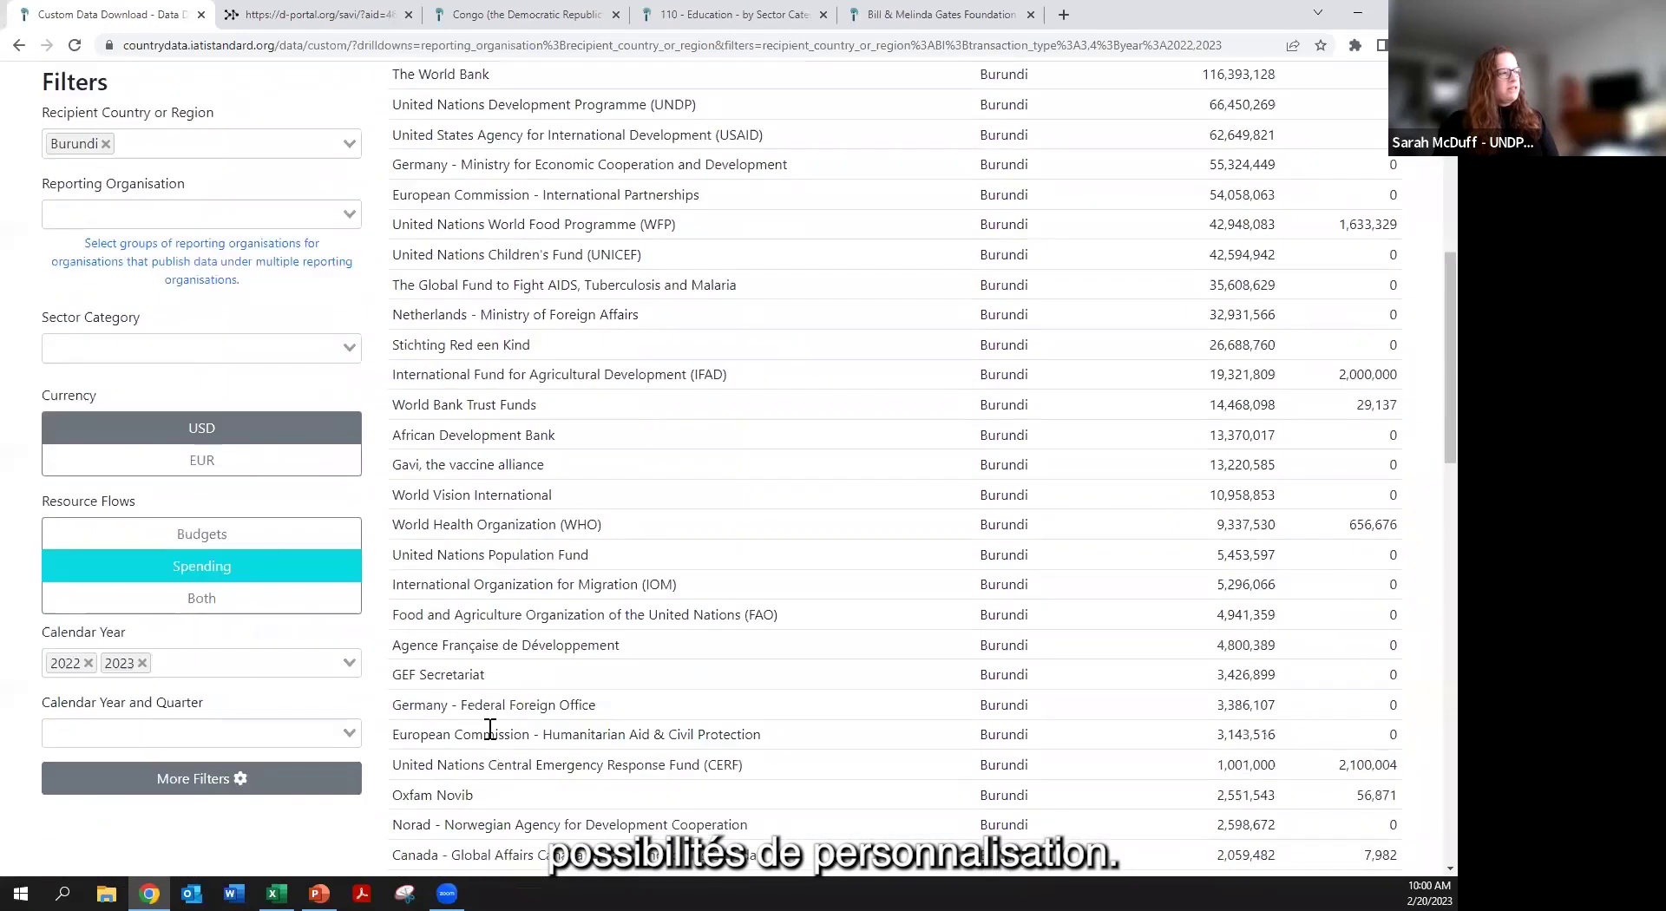
pyautogui.scroll(5, 479, 665)
pyautogui.scroll(-1, 88, 432)
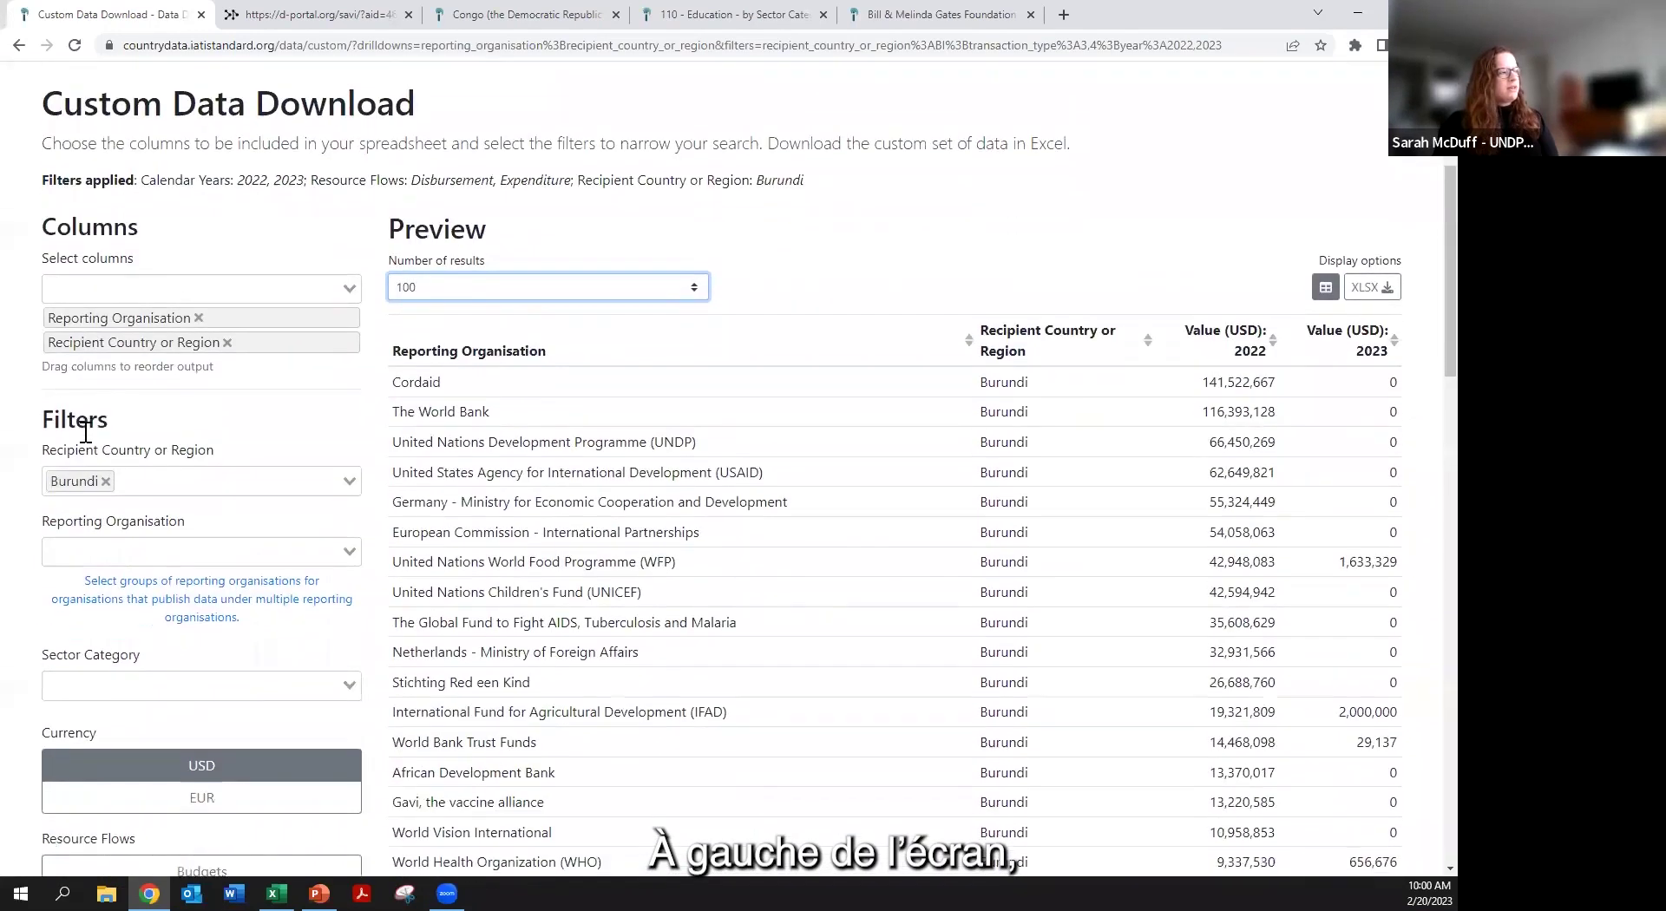
pyautogui.scroll(-1, 92, 470)
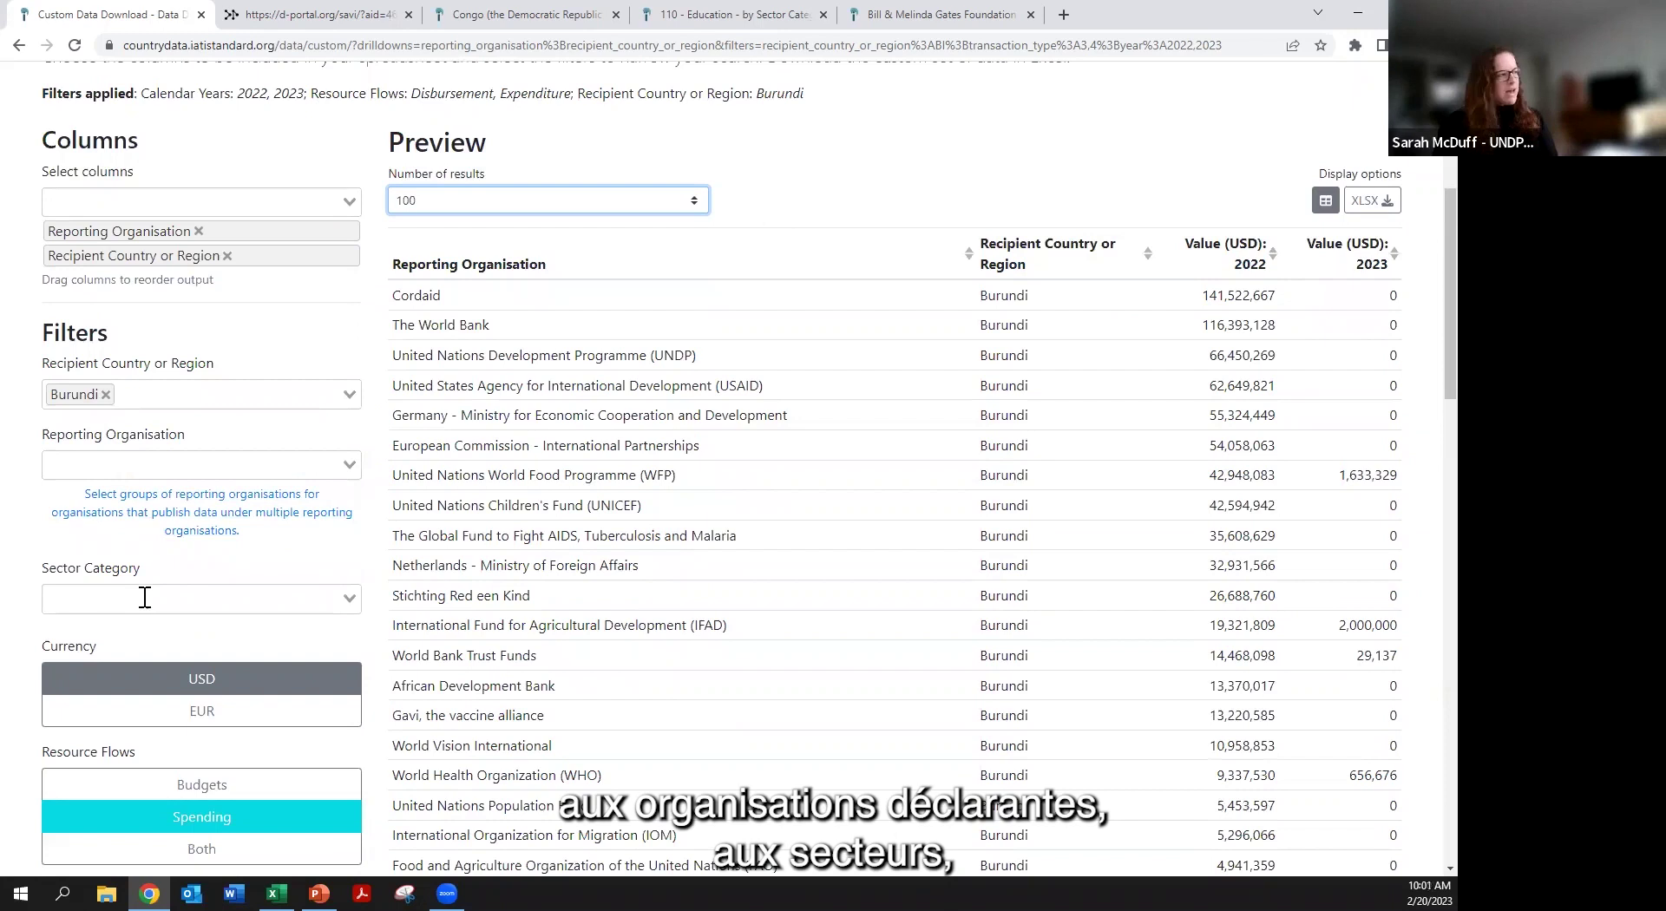
pyautogui.scroll(-3, 144, 597)
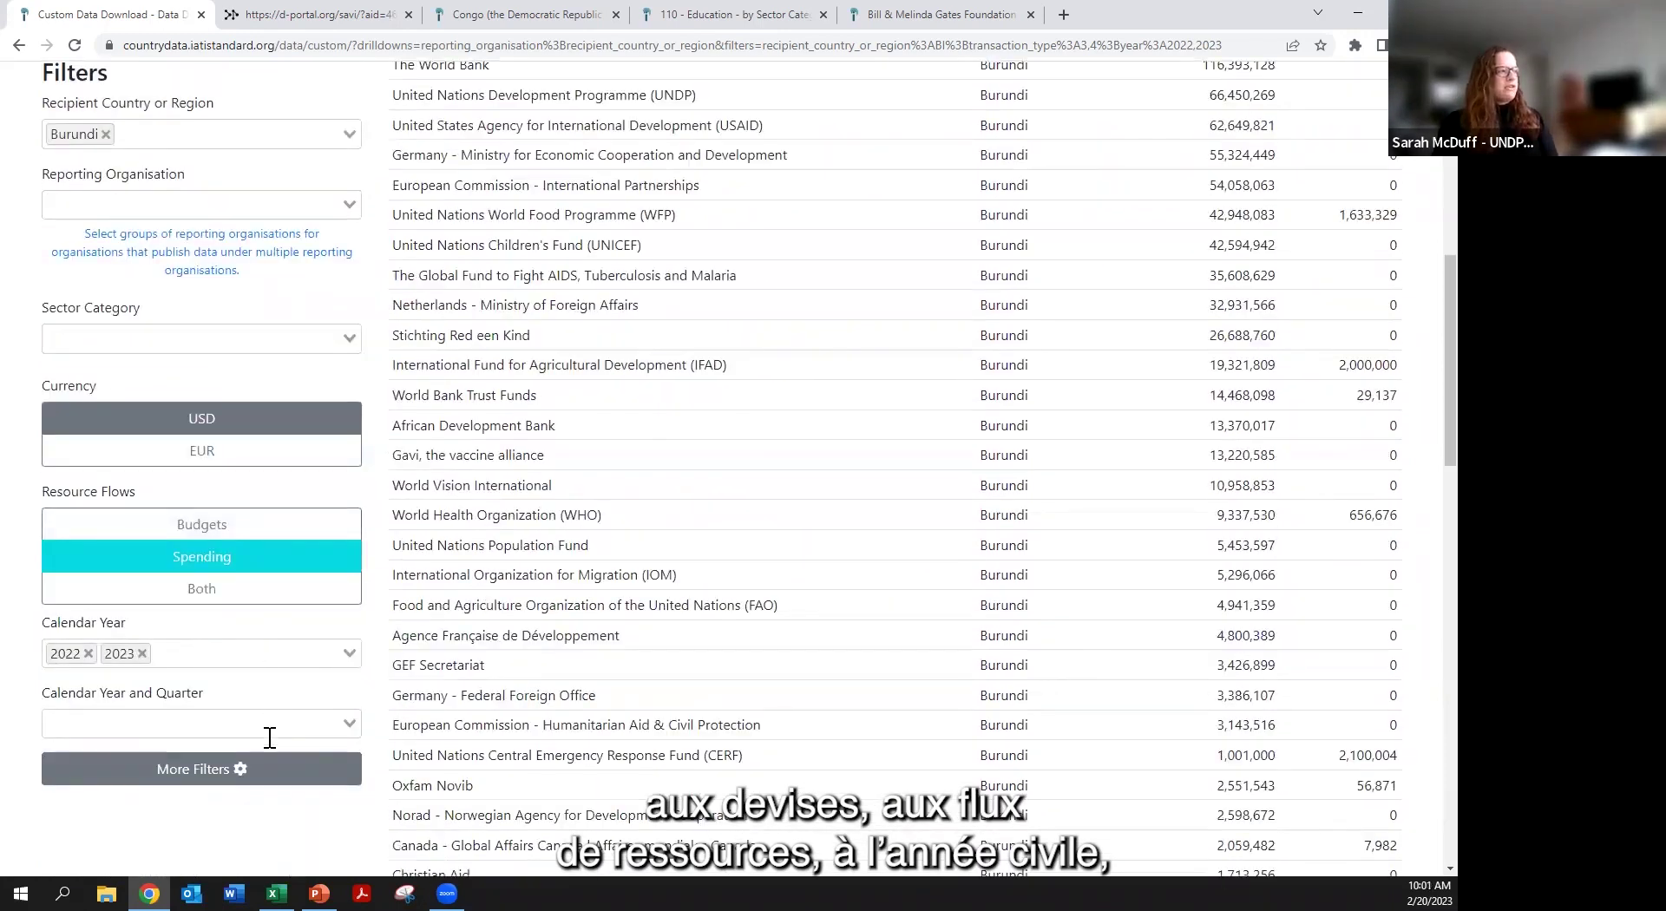
pyautogui.click(289, 781)
pyautogui.click(1037, 488)
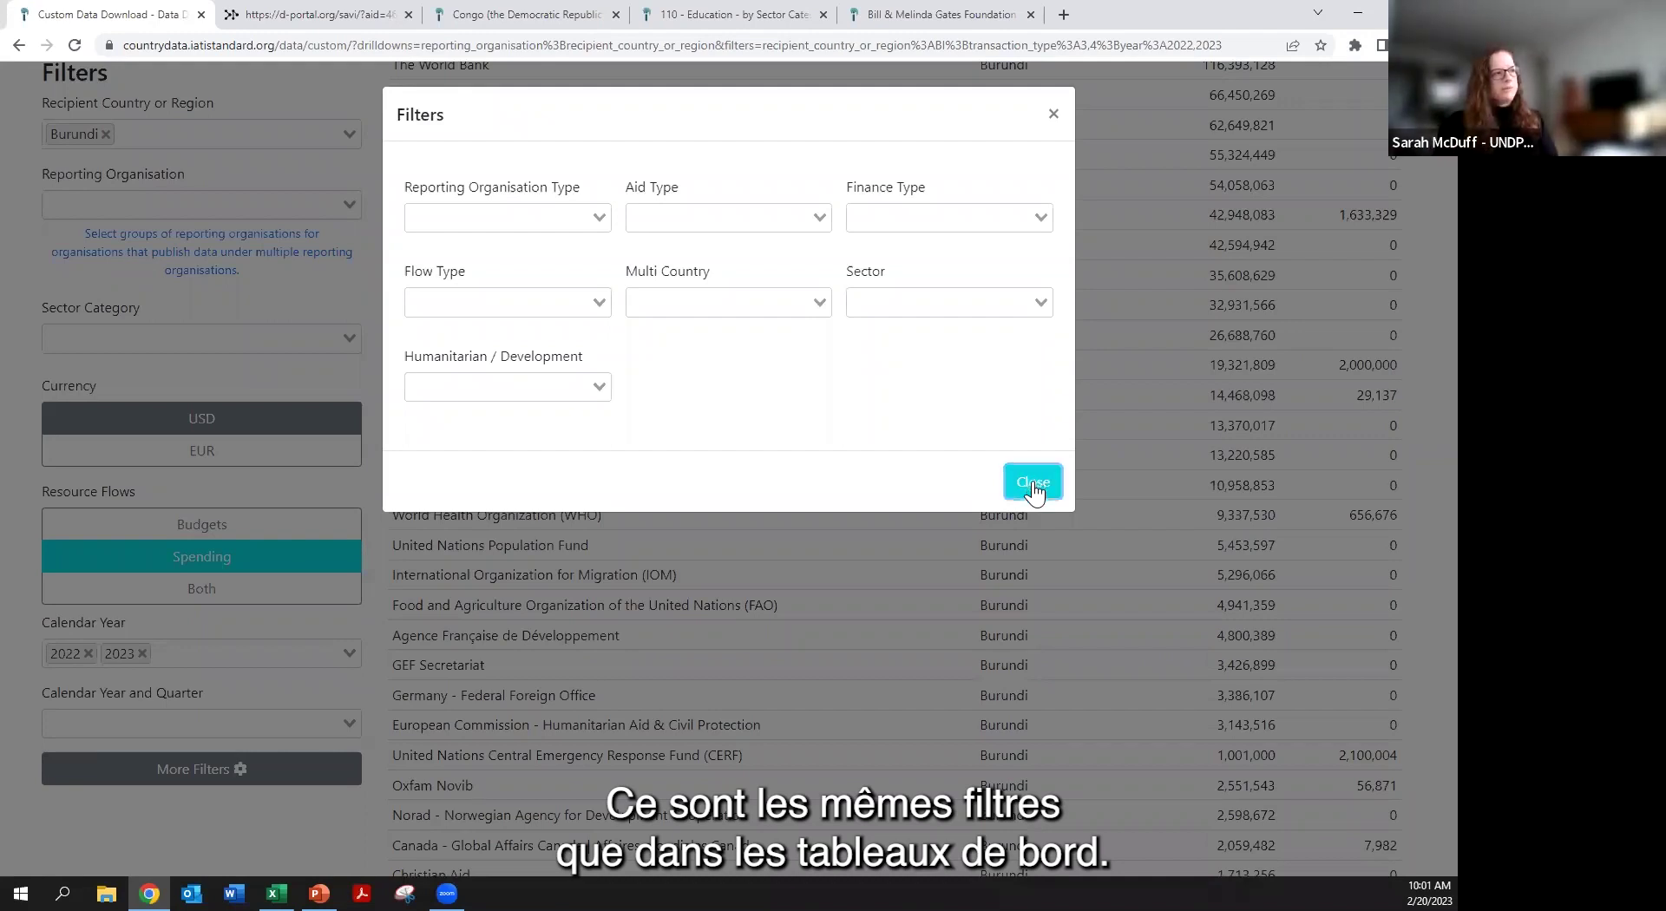
pyautogui.click(1033, 483)
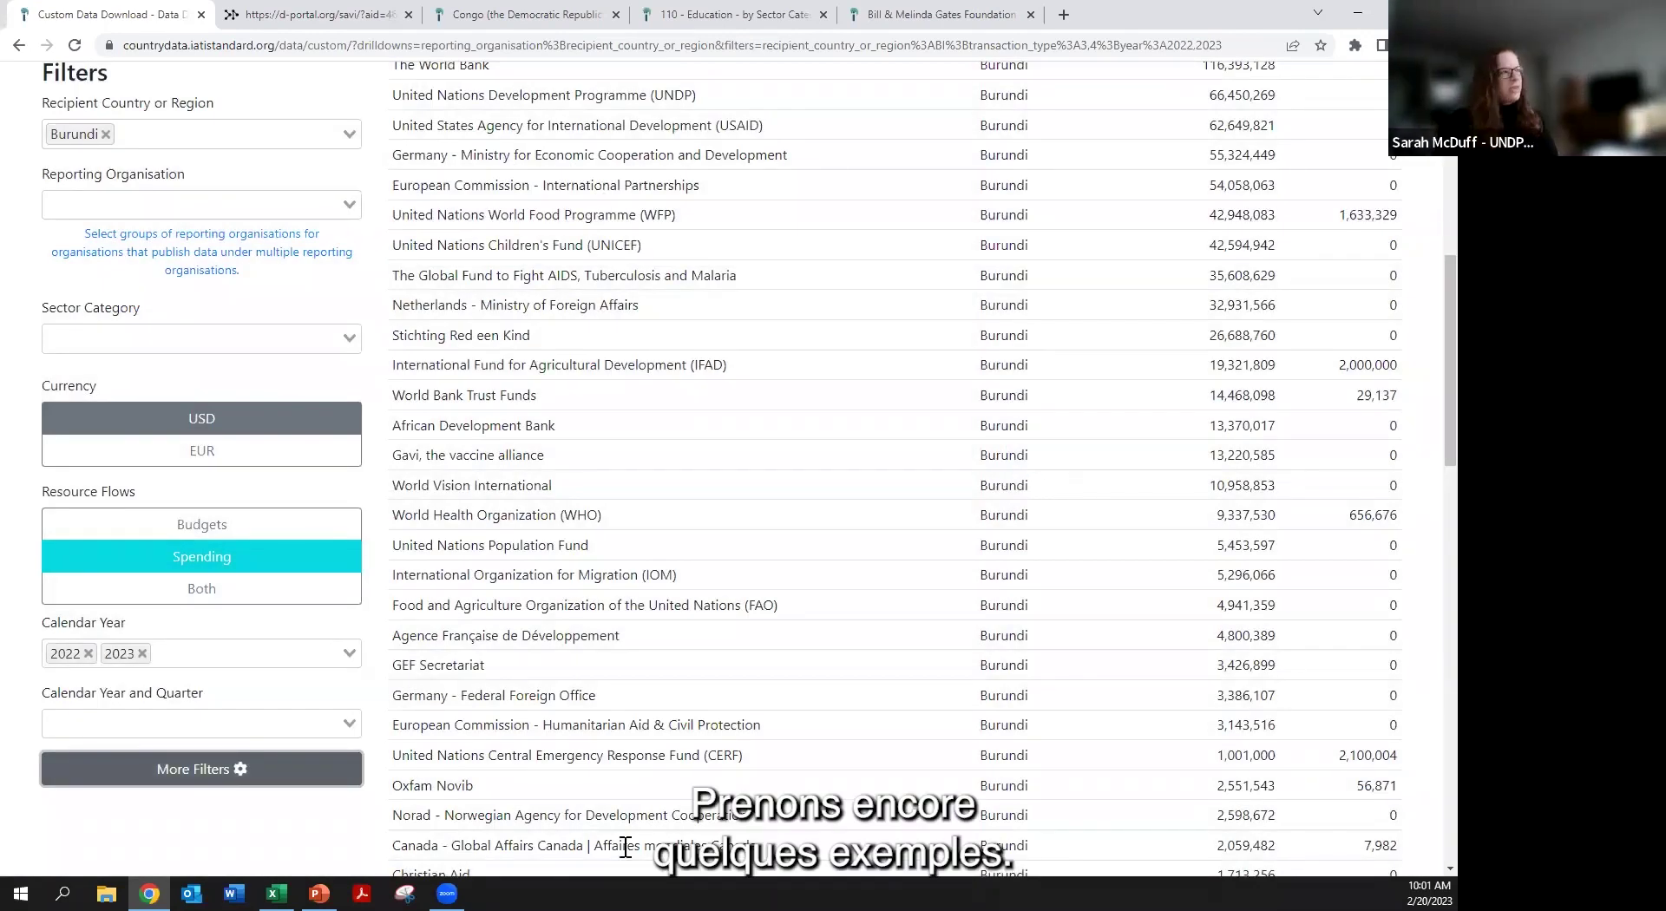
# - Remove Burundi from the recipient country or region filter
pyautogui.scroll(4, 596, 641)
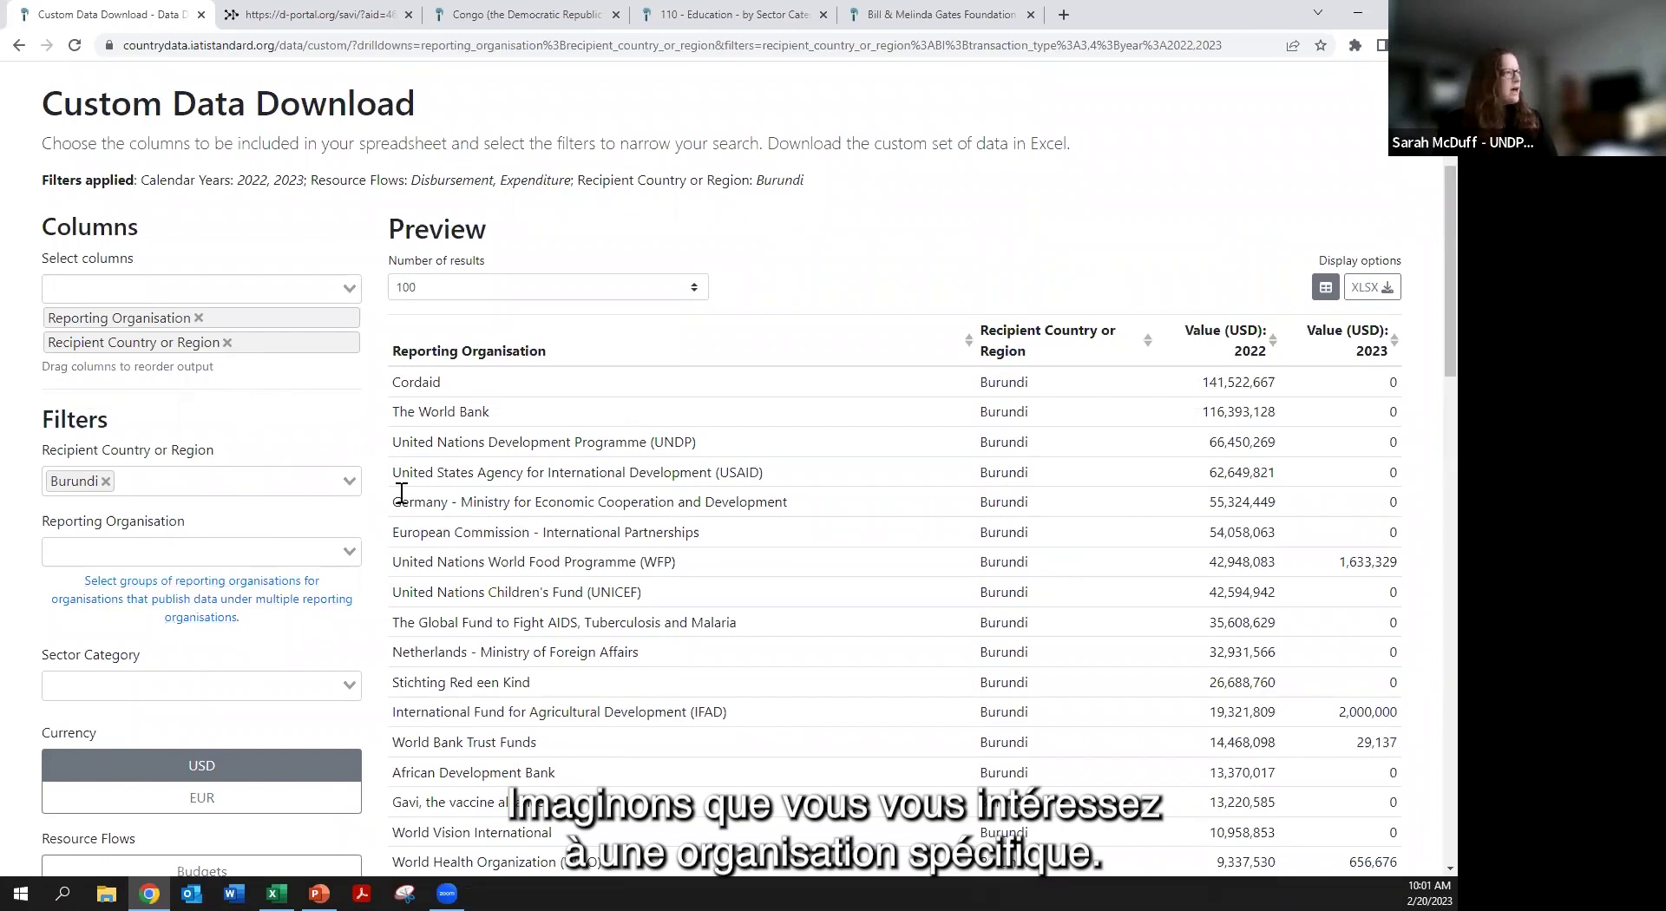
pyautogui.click(105, 481)
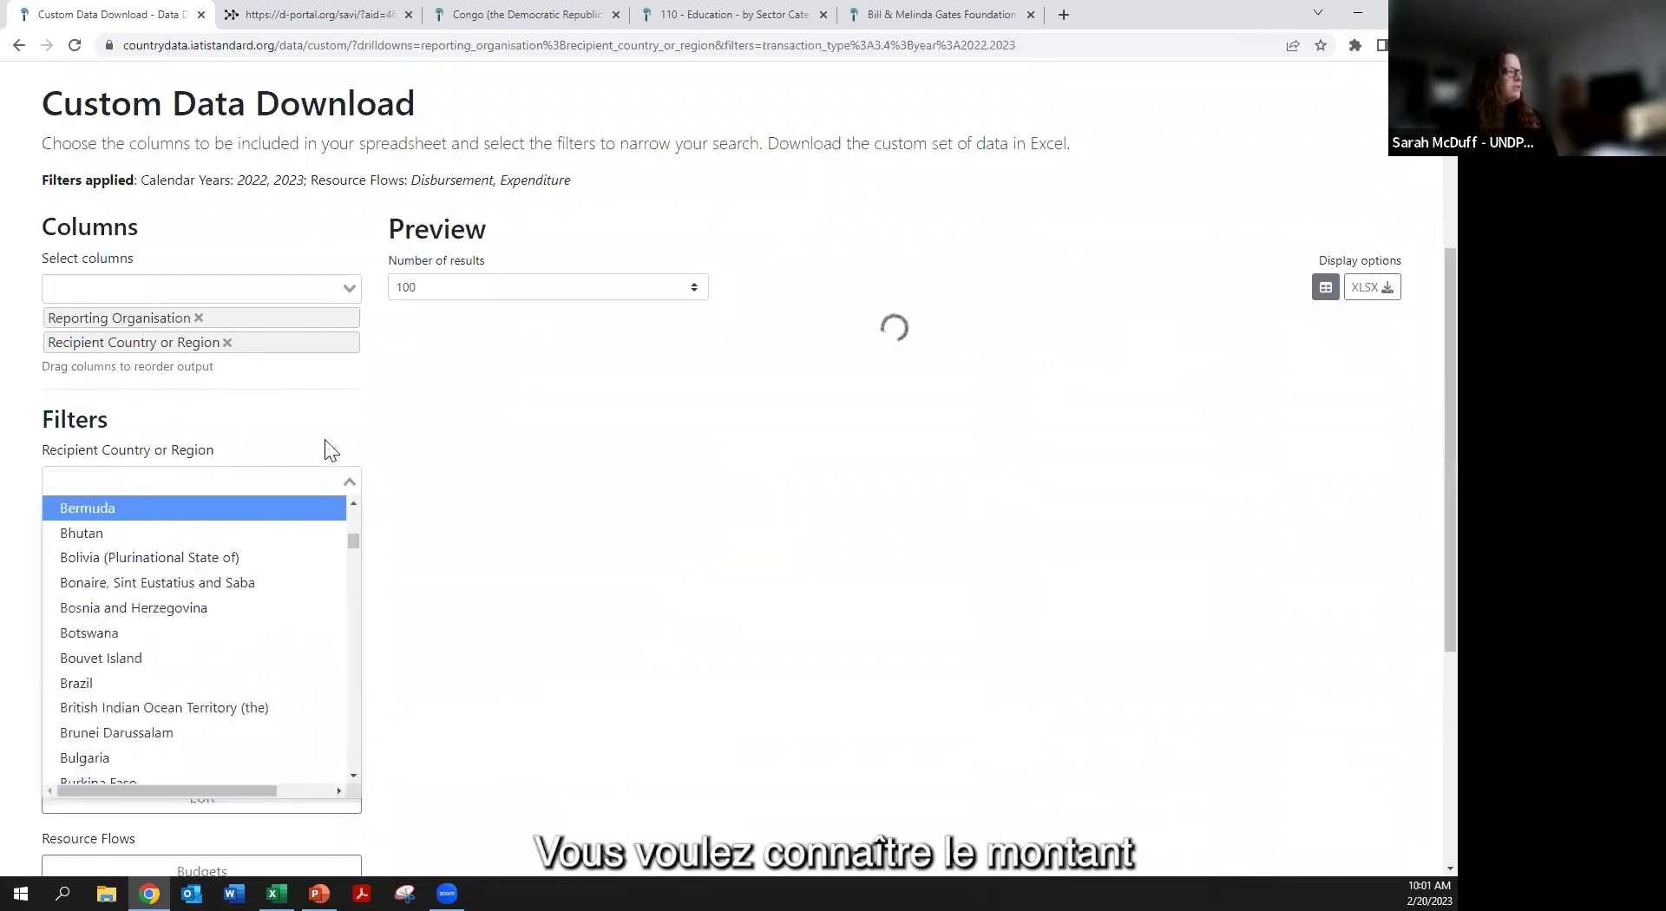
pyautogui.scroll(3, 279, 565)
# - Filter the data by the reporting organisation Canada - Global Affairs Canada | Affaires mondiales Canada
pyautogui.click(301, 550)
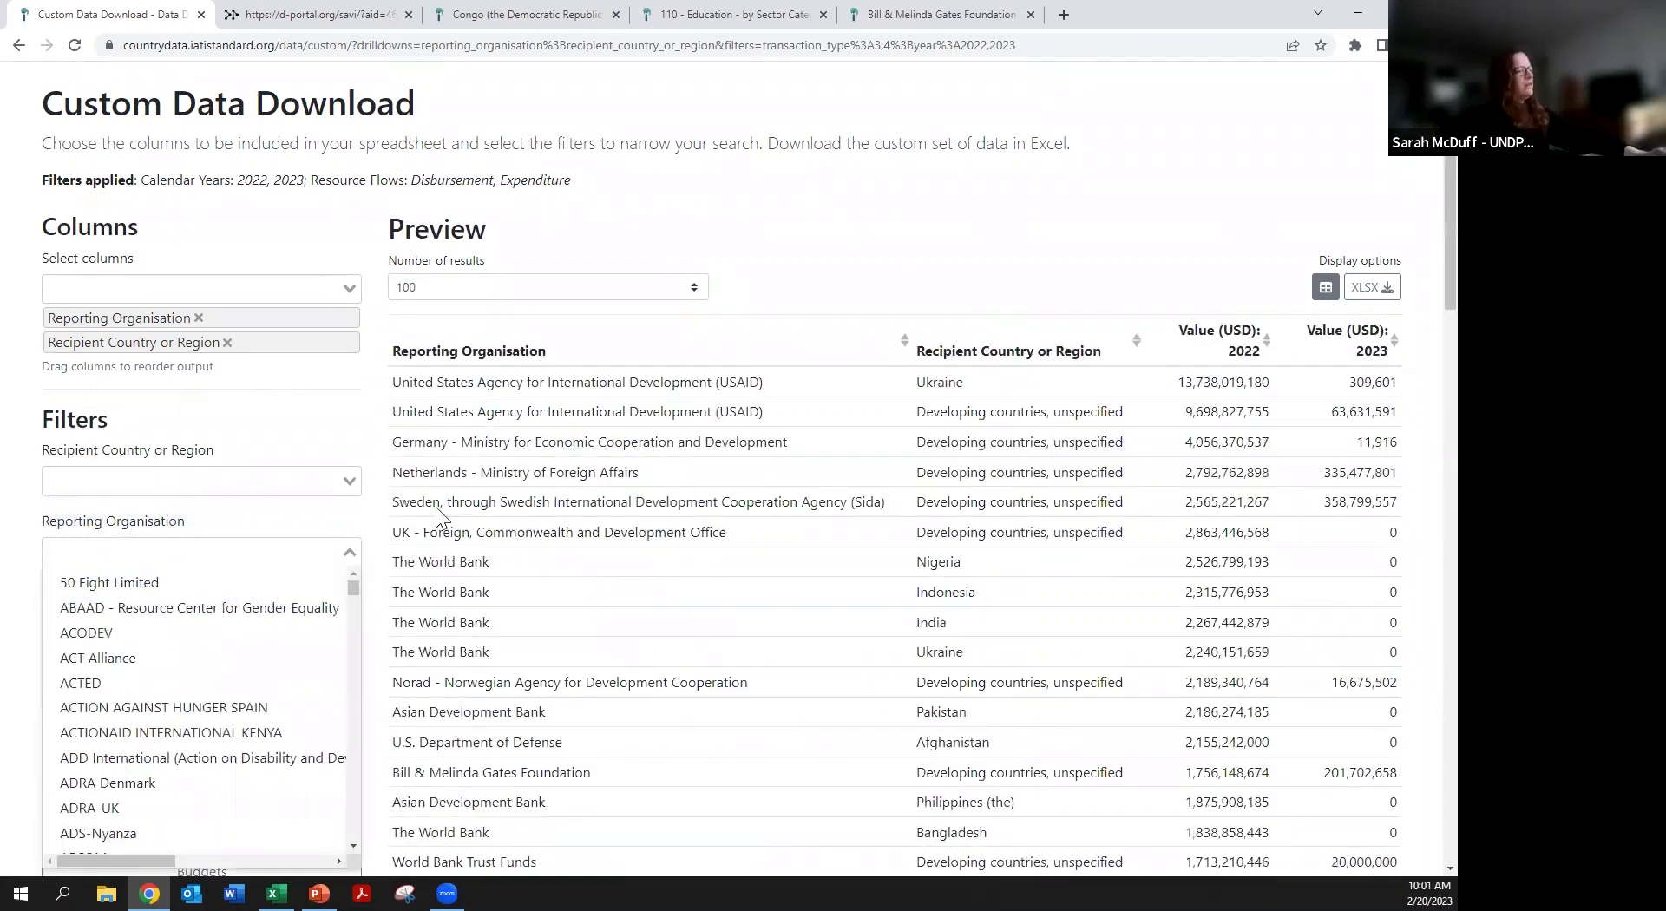
pyautogui.write('cana')
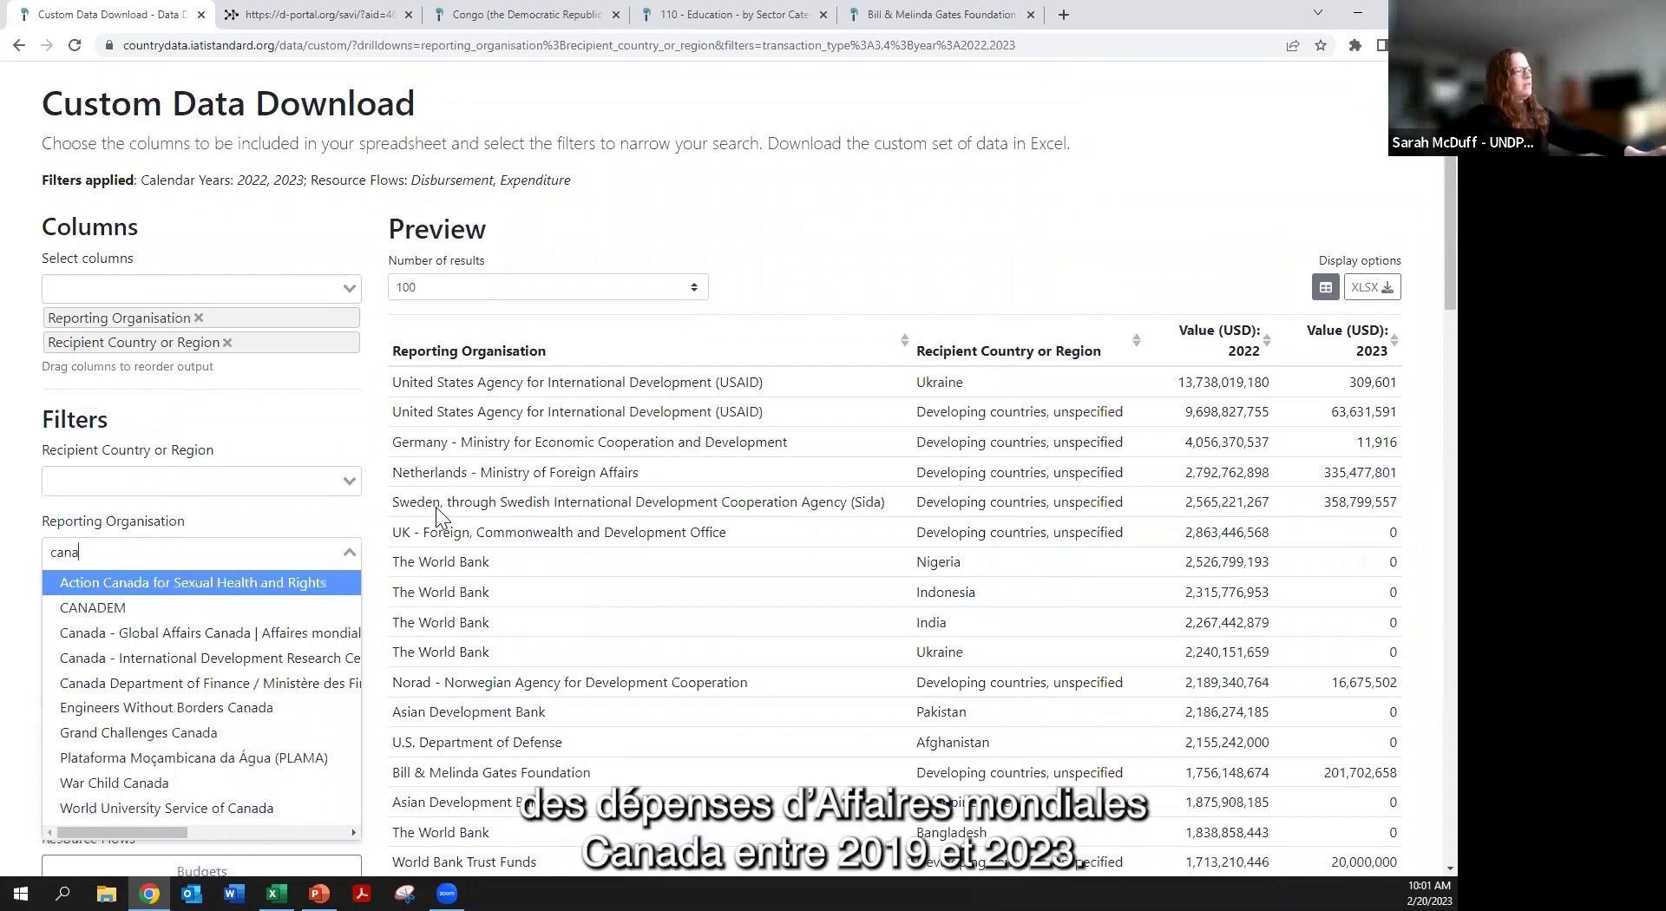
pyautogui.press('BackSpace')
pyautogui.press('BackSpace')
pyautogui.press('BackSpace')
pyautogui.press('BackSpace')
pyautogui.write('global')
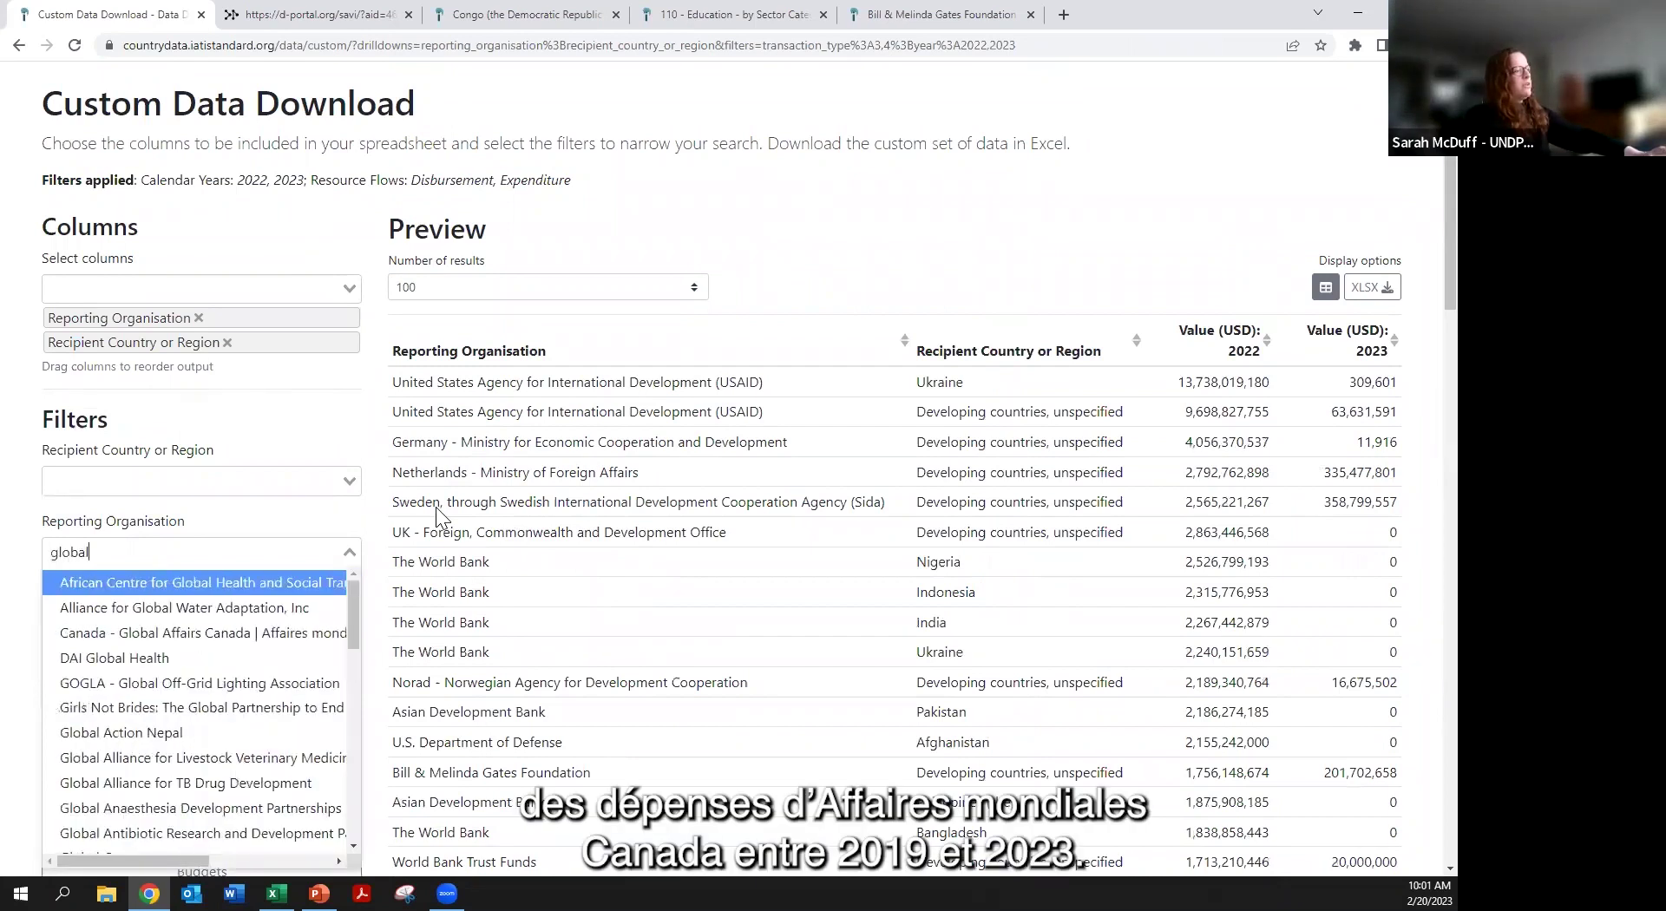
pyautogui.write(' aff')
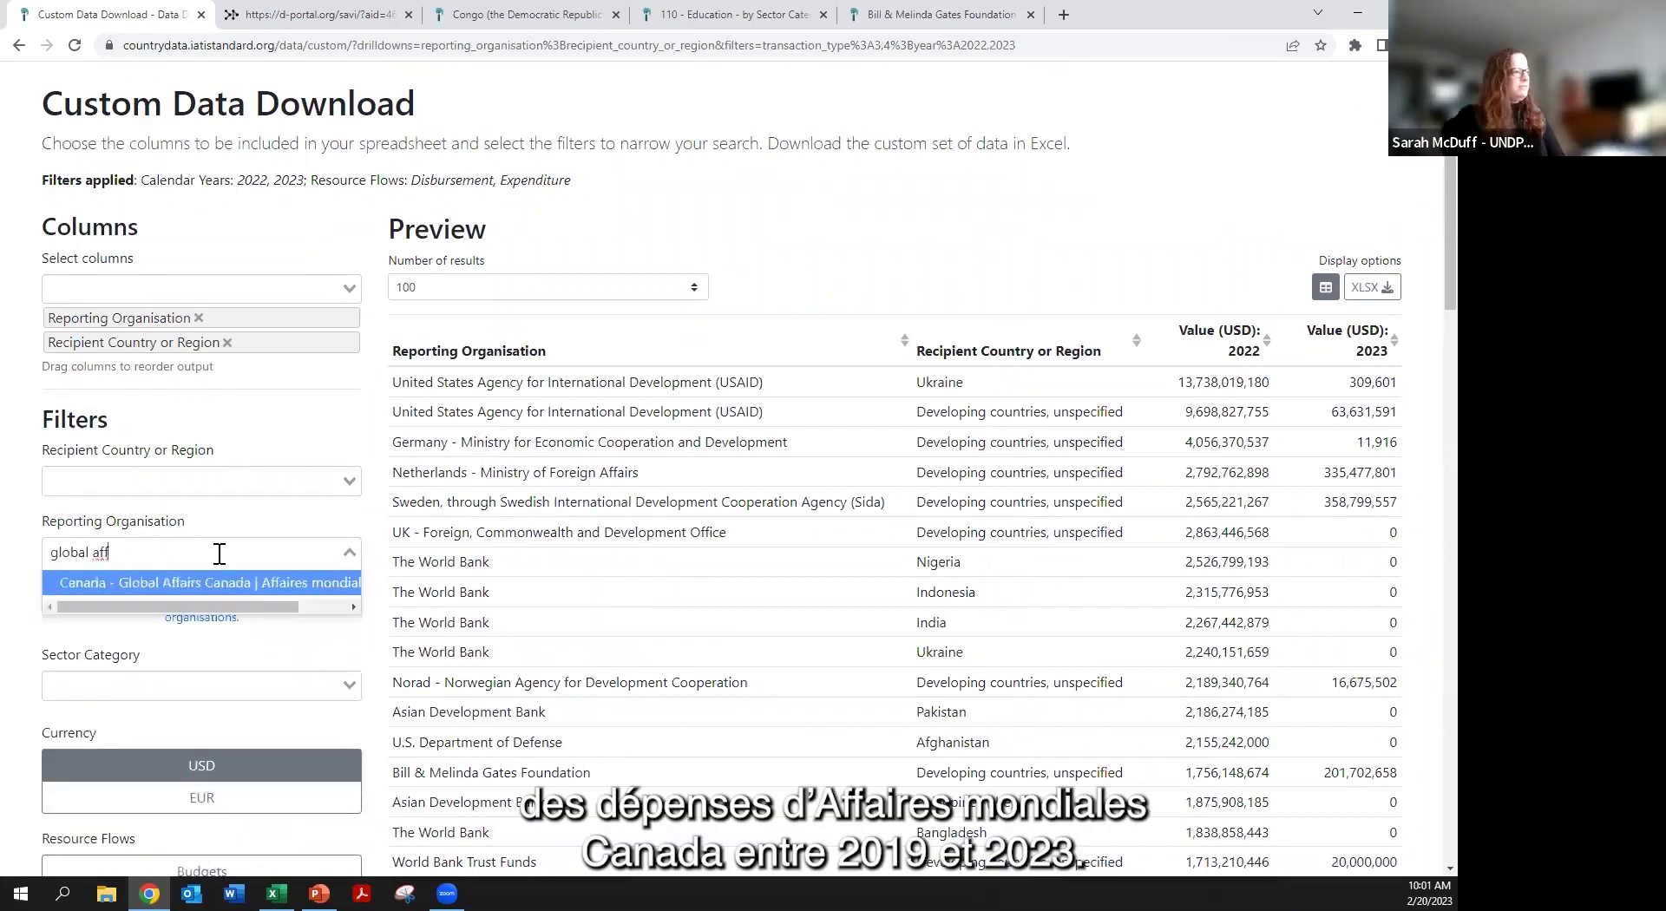
pyautogui.click(219, 583)
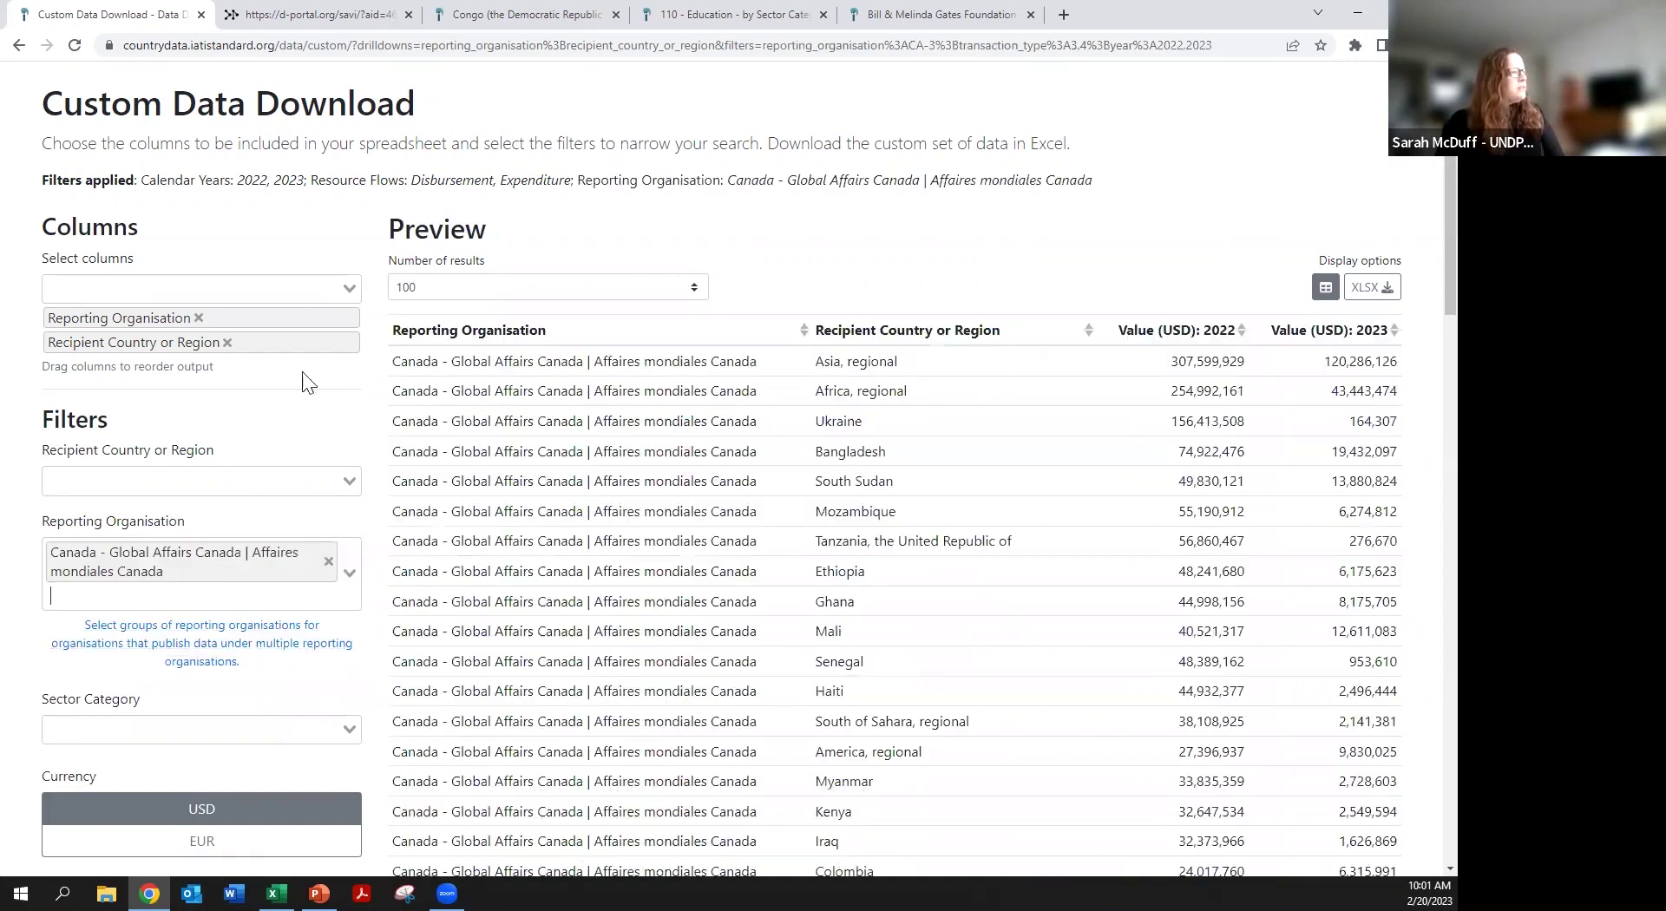
# - Remove the Recipient Country or Region column and add 2019, 2020 and 2021 to the calendar year filter
pyautogui.click(227, 342)
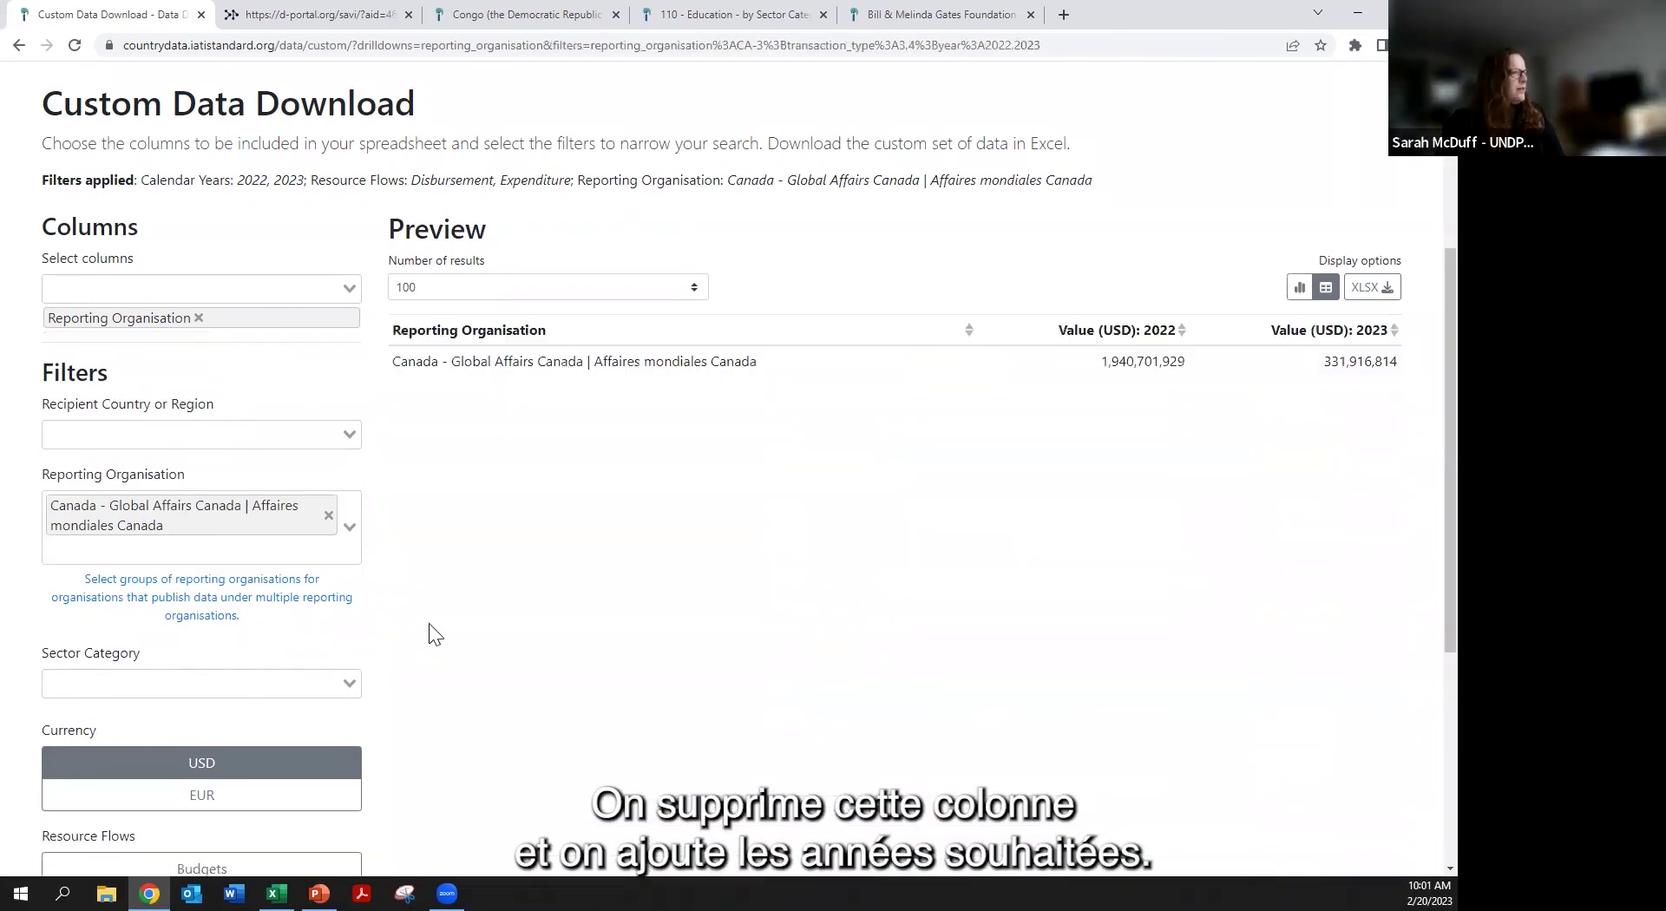
pyautogui.scroll(-4, 587, 580)
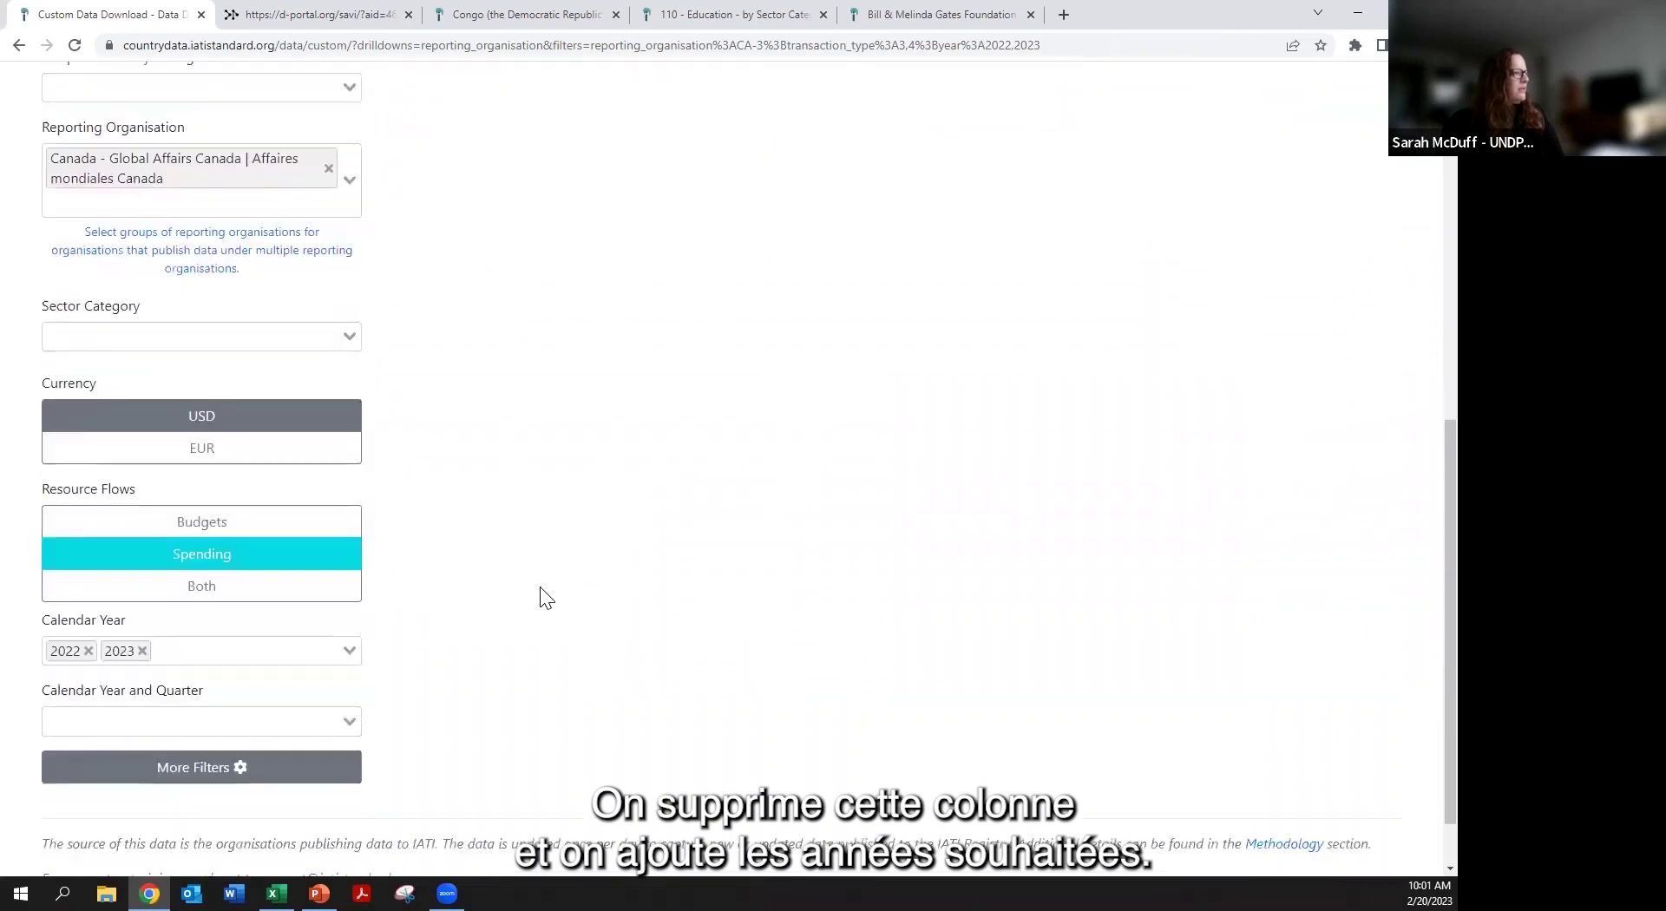
pyautogui.click(243, 649)
pyautogui.write('2019')
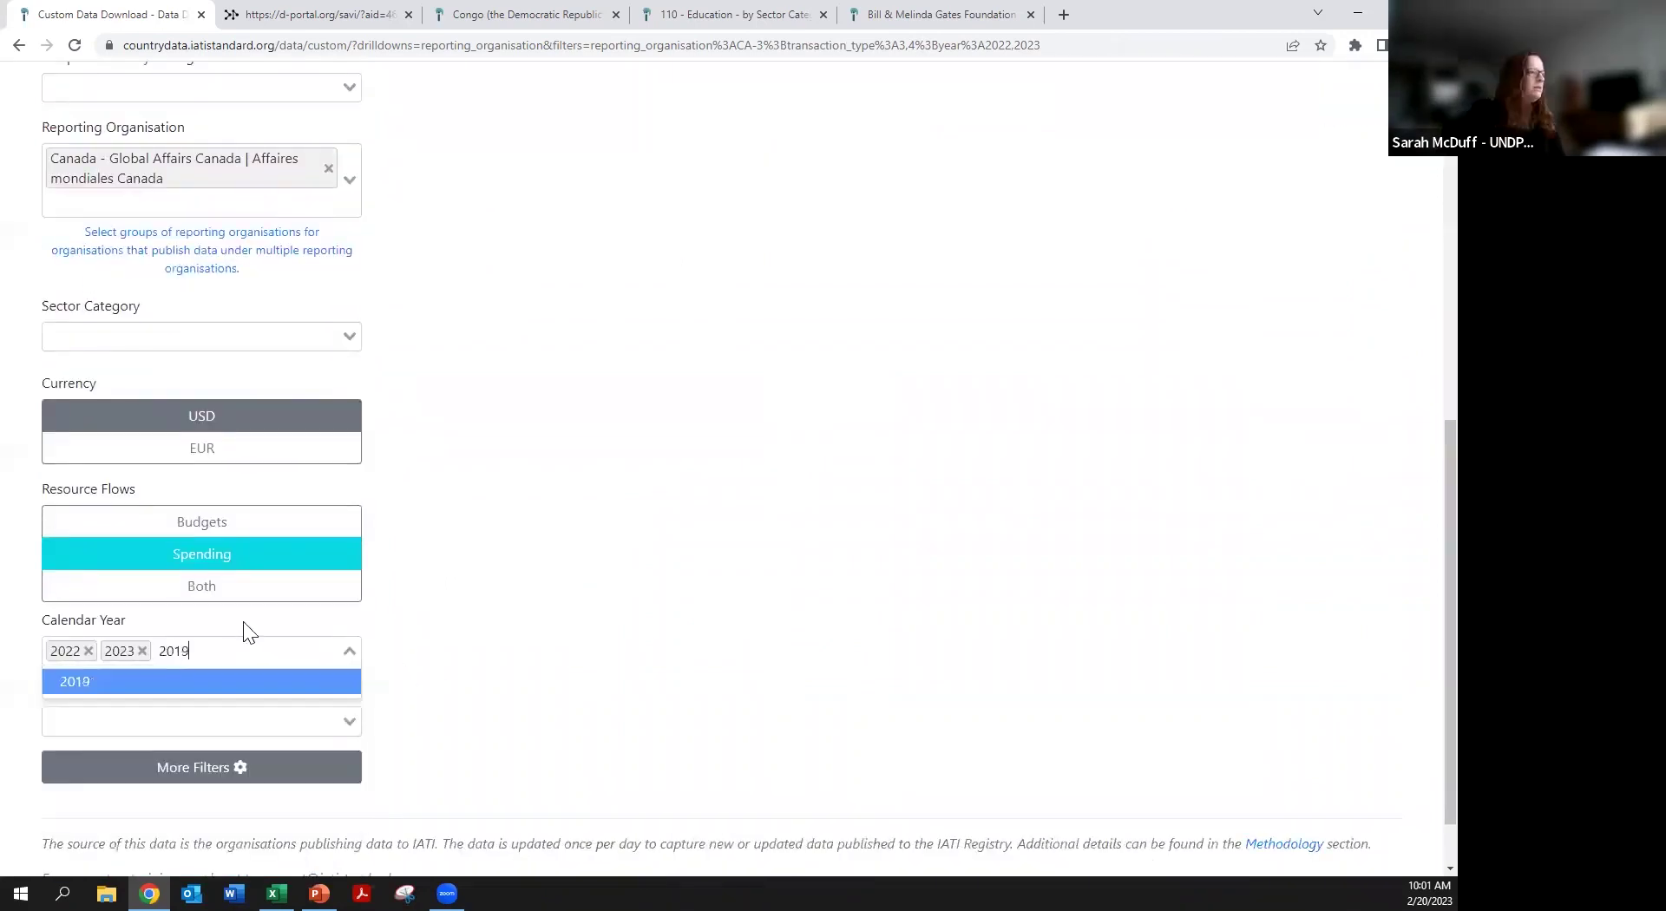
pyautogui.press('Return')
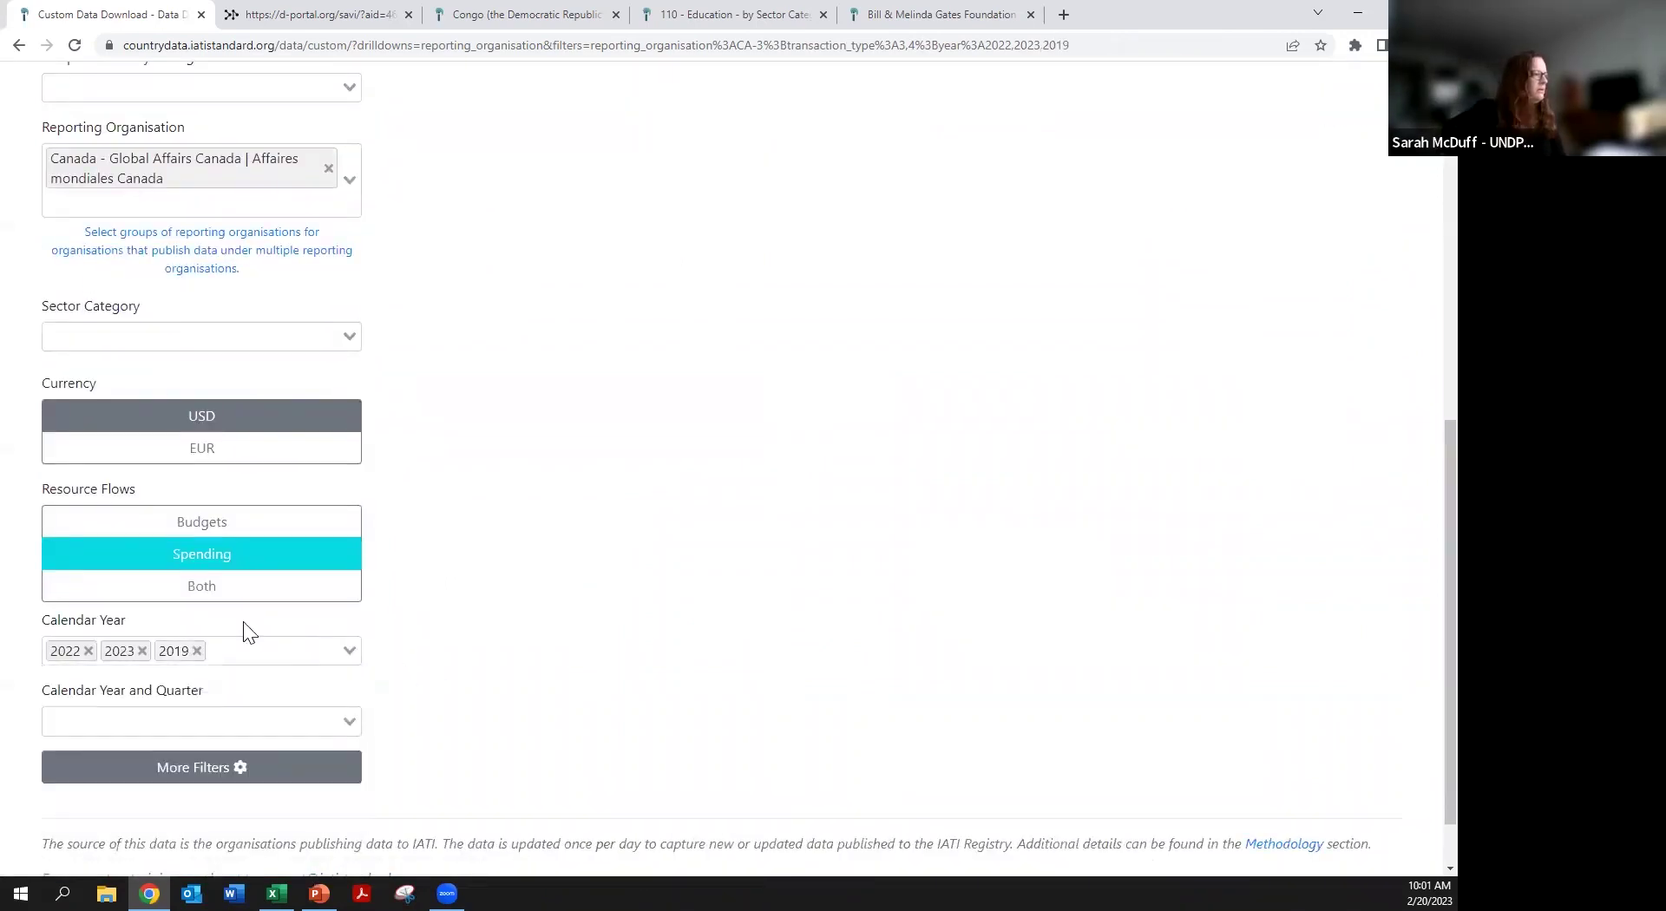
pyautogui.write('2020')
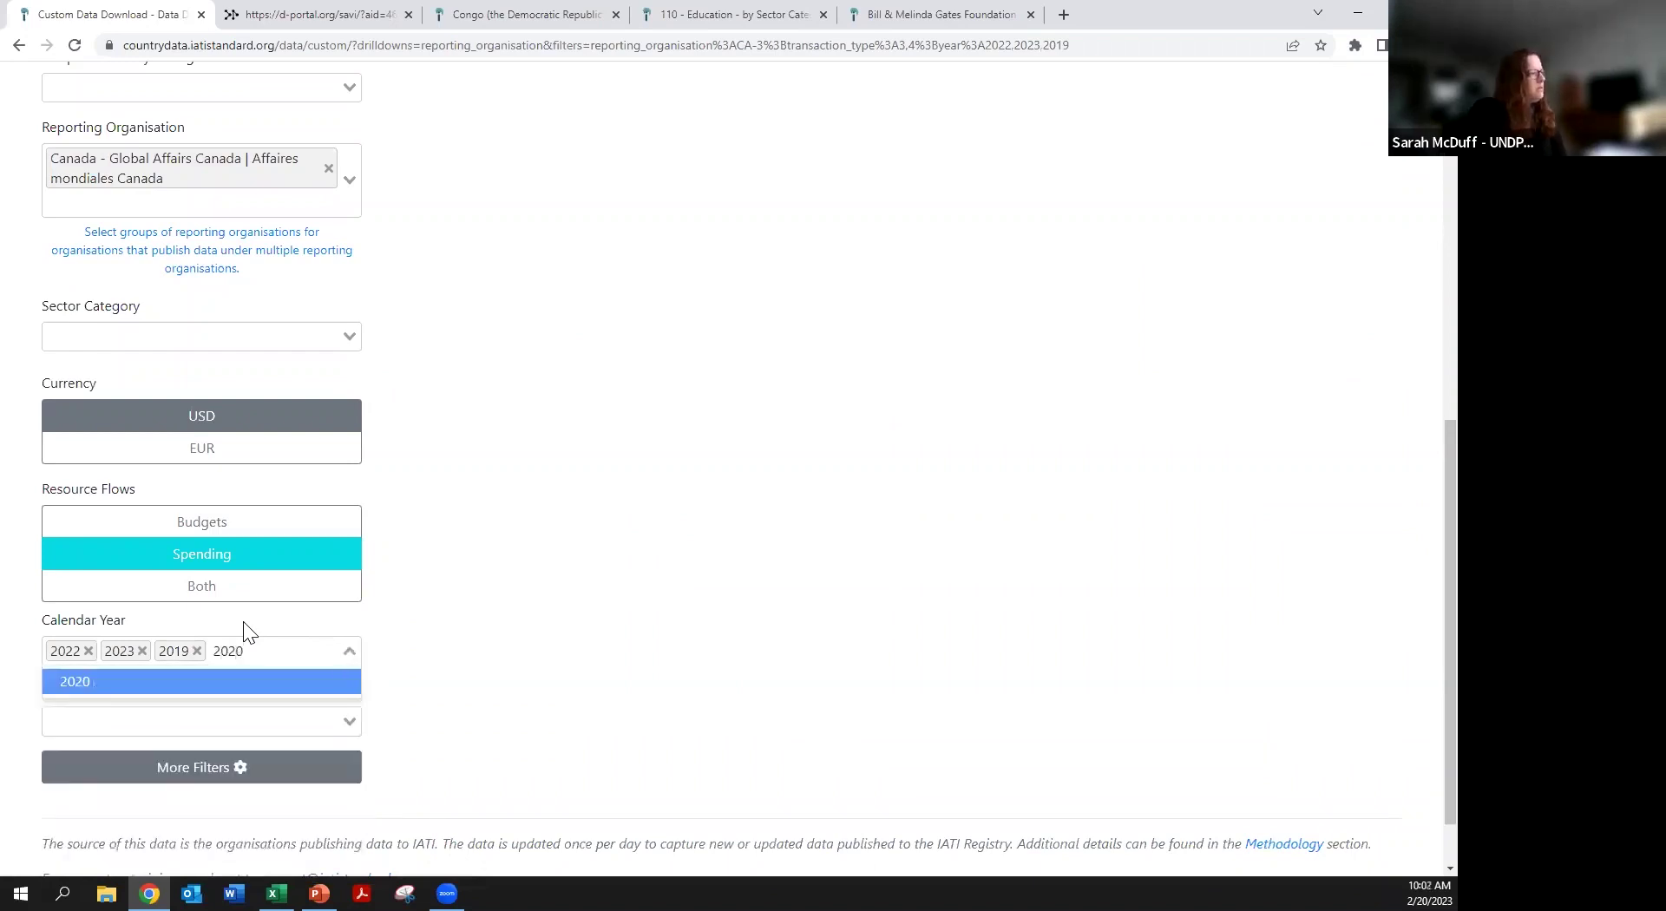
pyautogui.press('Return')
pyautogui.write('2021')
pyautogui.press('Return')
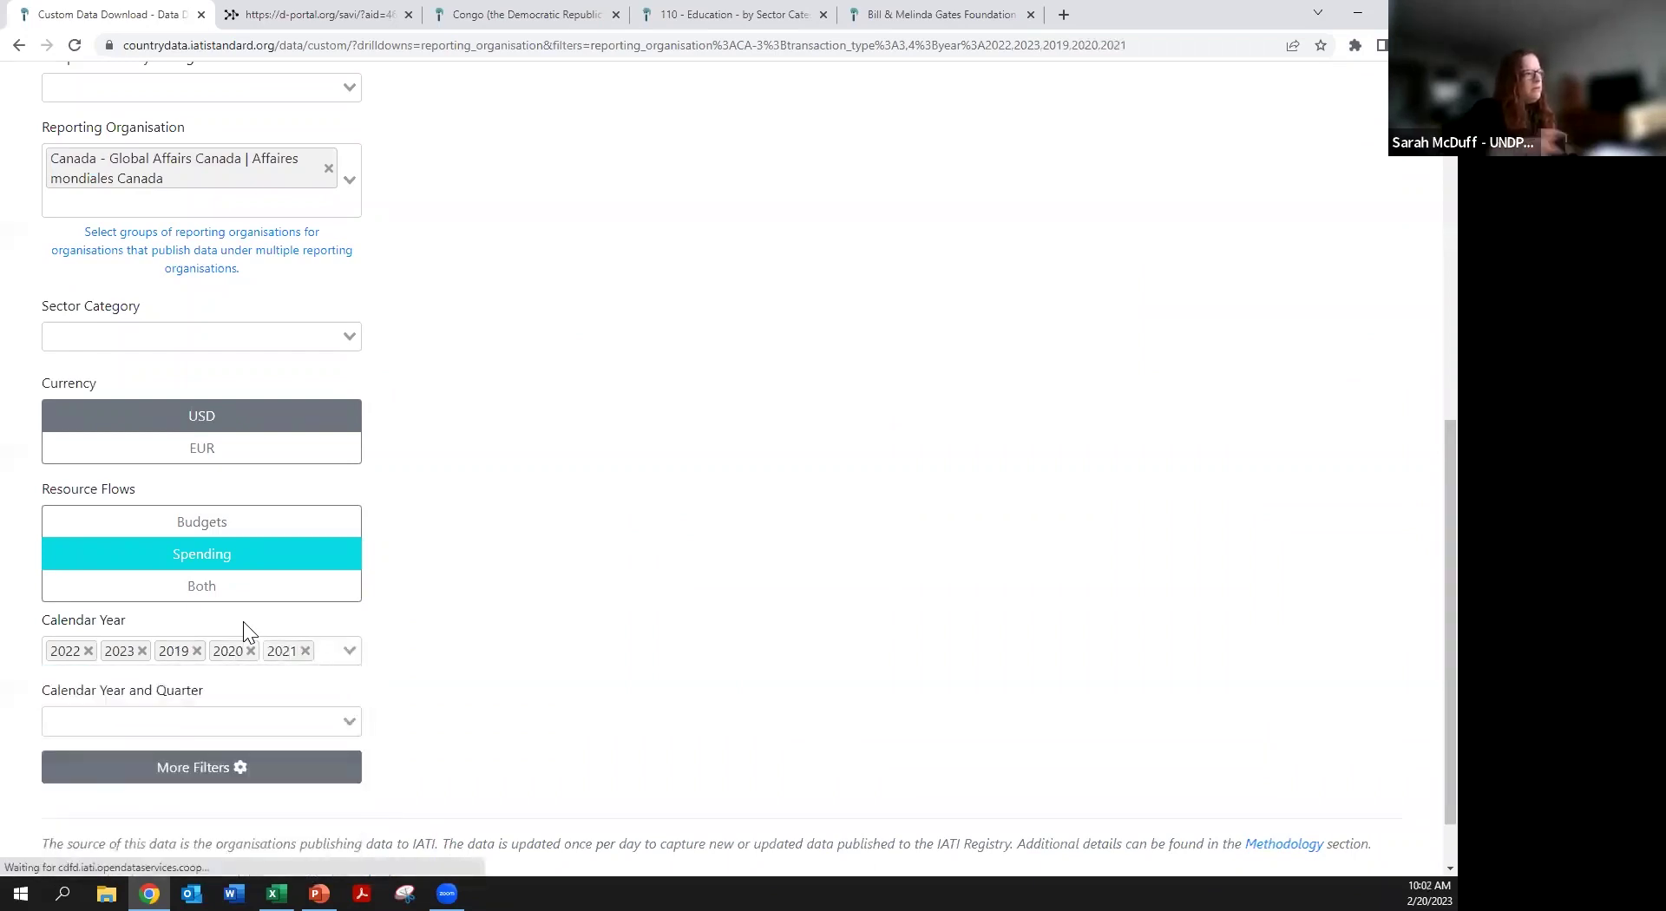
pyautogui.scroll(4, 737, 538)
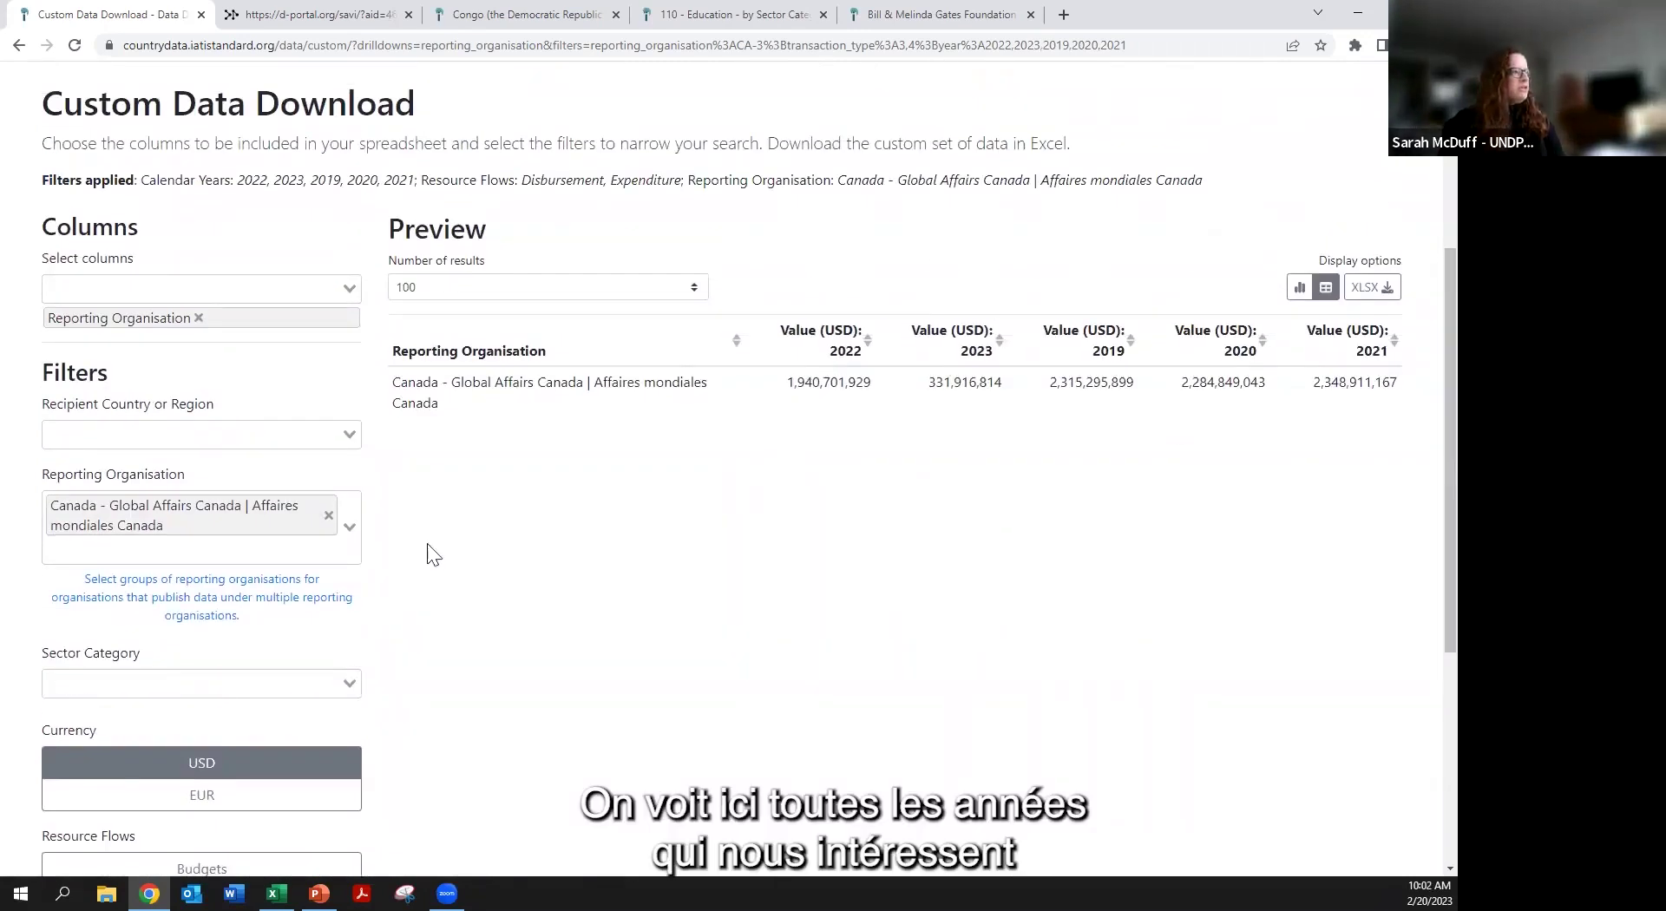
# - Add the Activity IATI Identifier and Activity Title columns to the custom data set
pyautogui.click(221, 288)
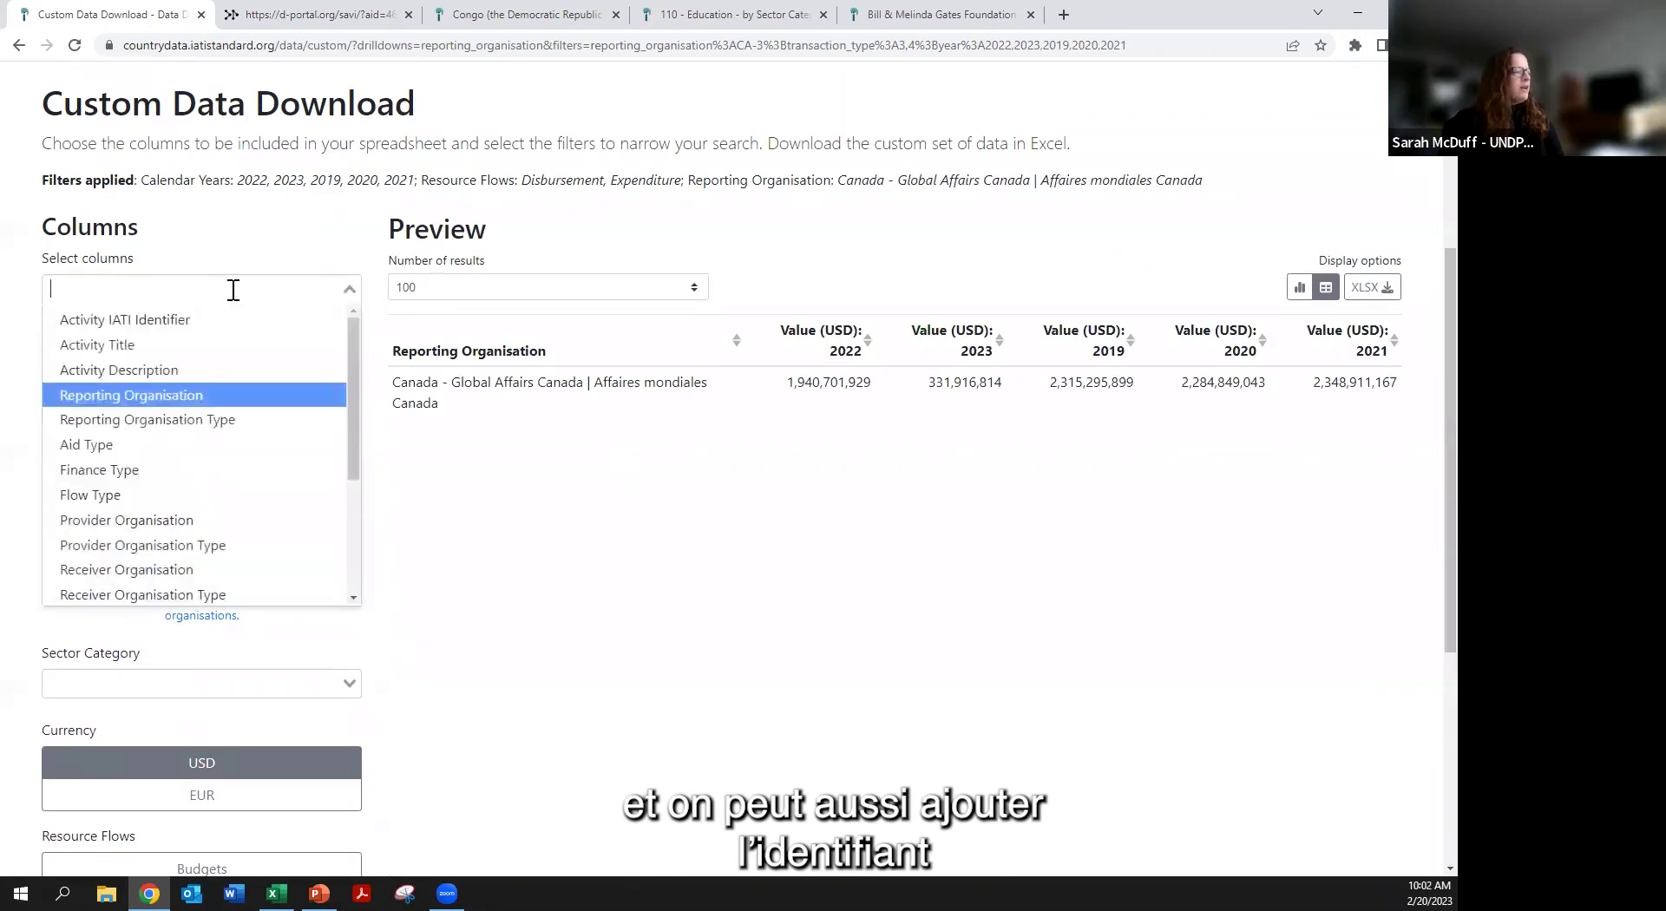
pyautogui.click(201, 321)
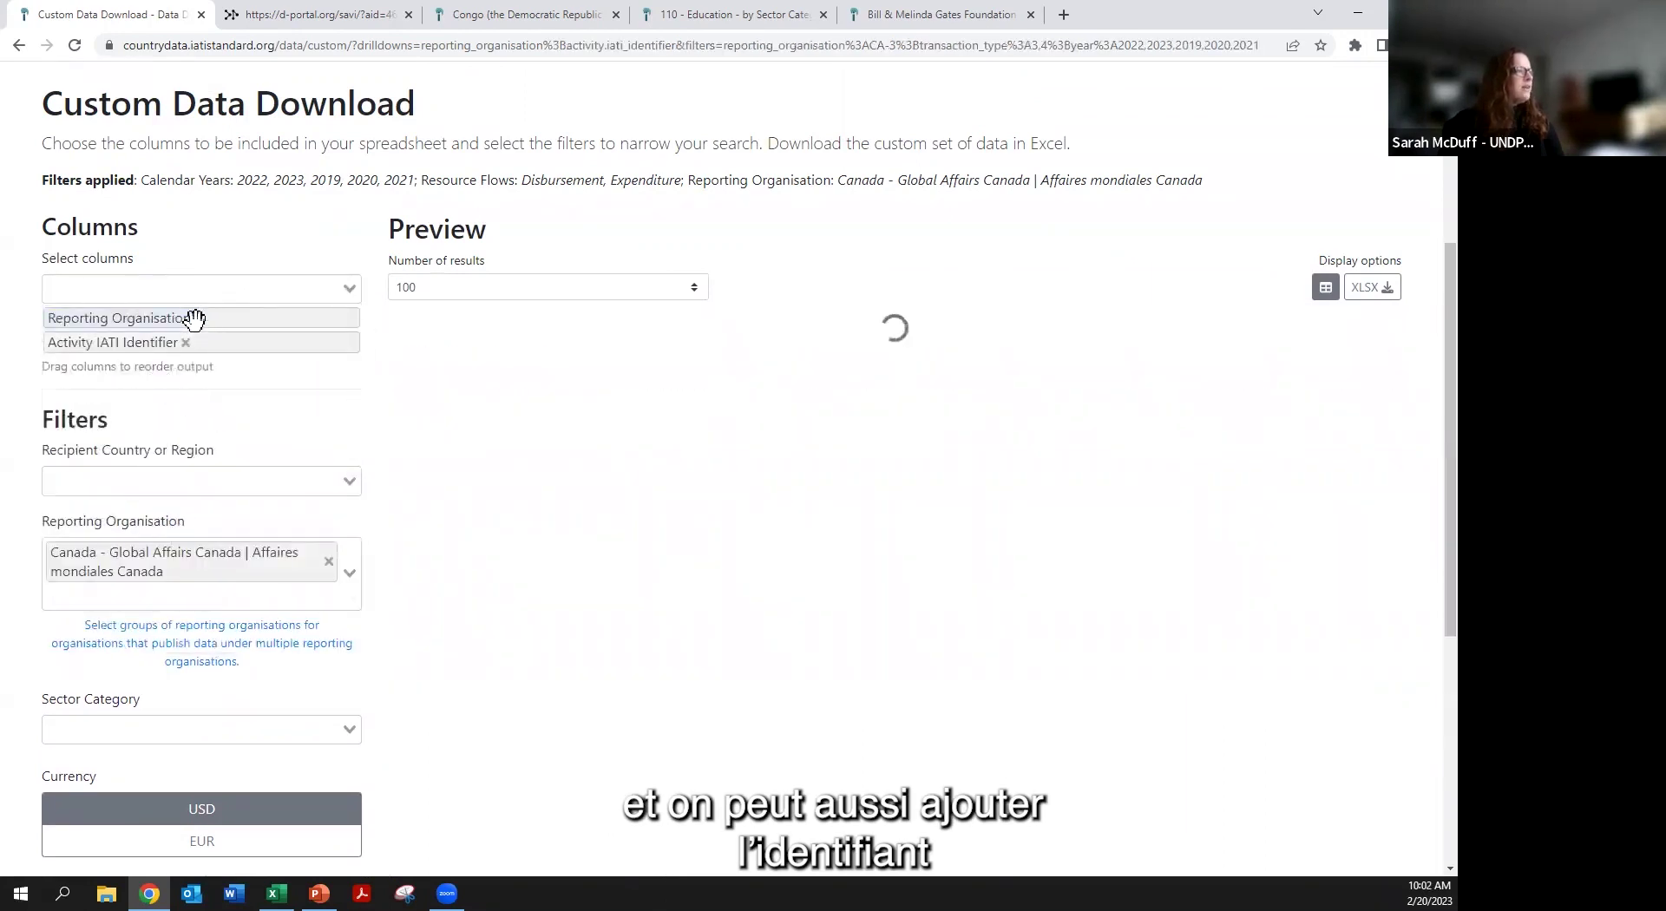
pyautogui.click(192, 288)
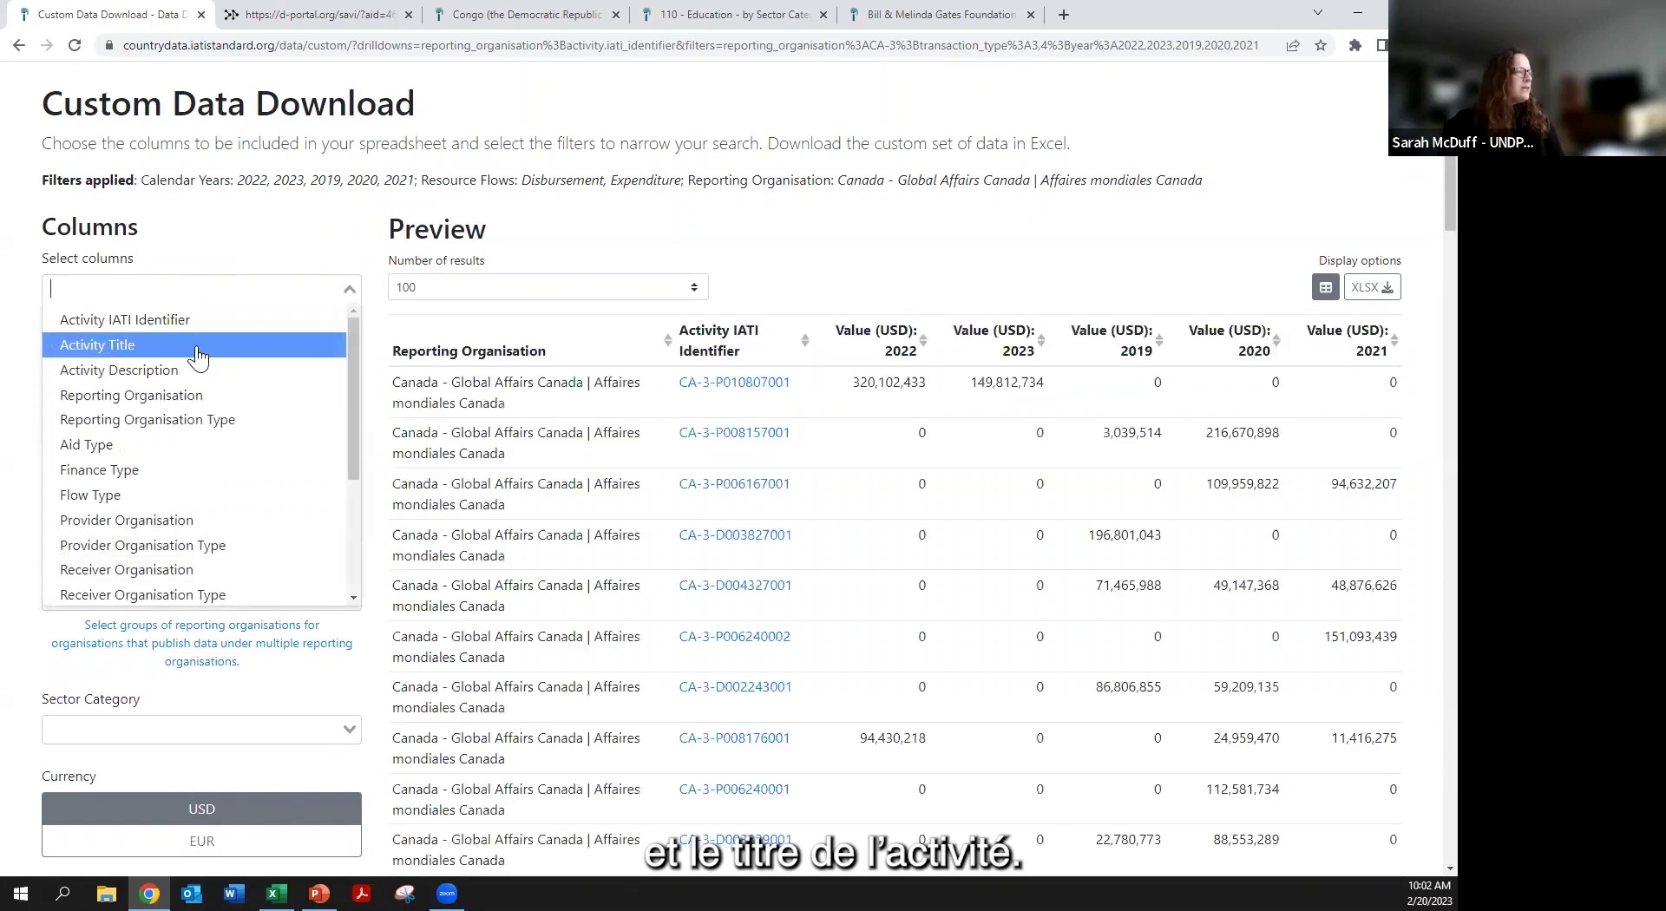
pyautogui.click(198, 347)
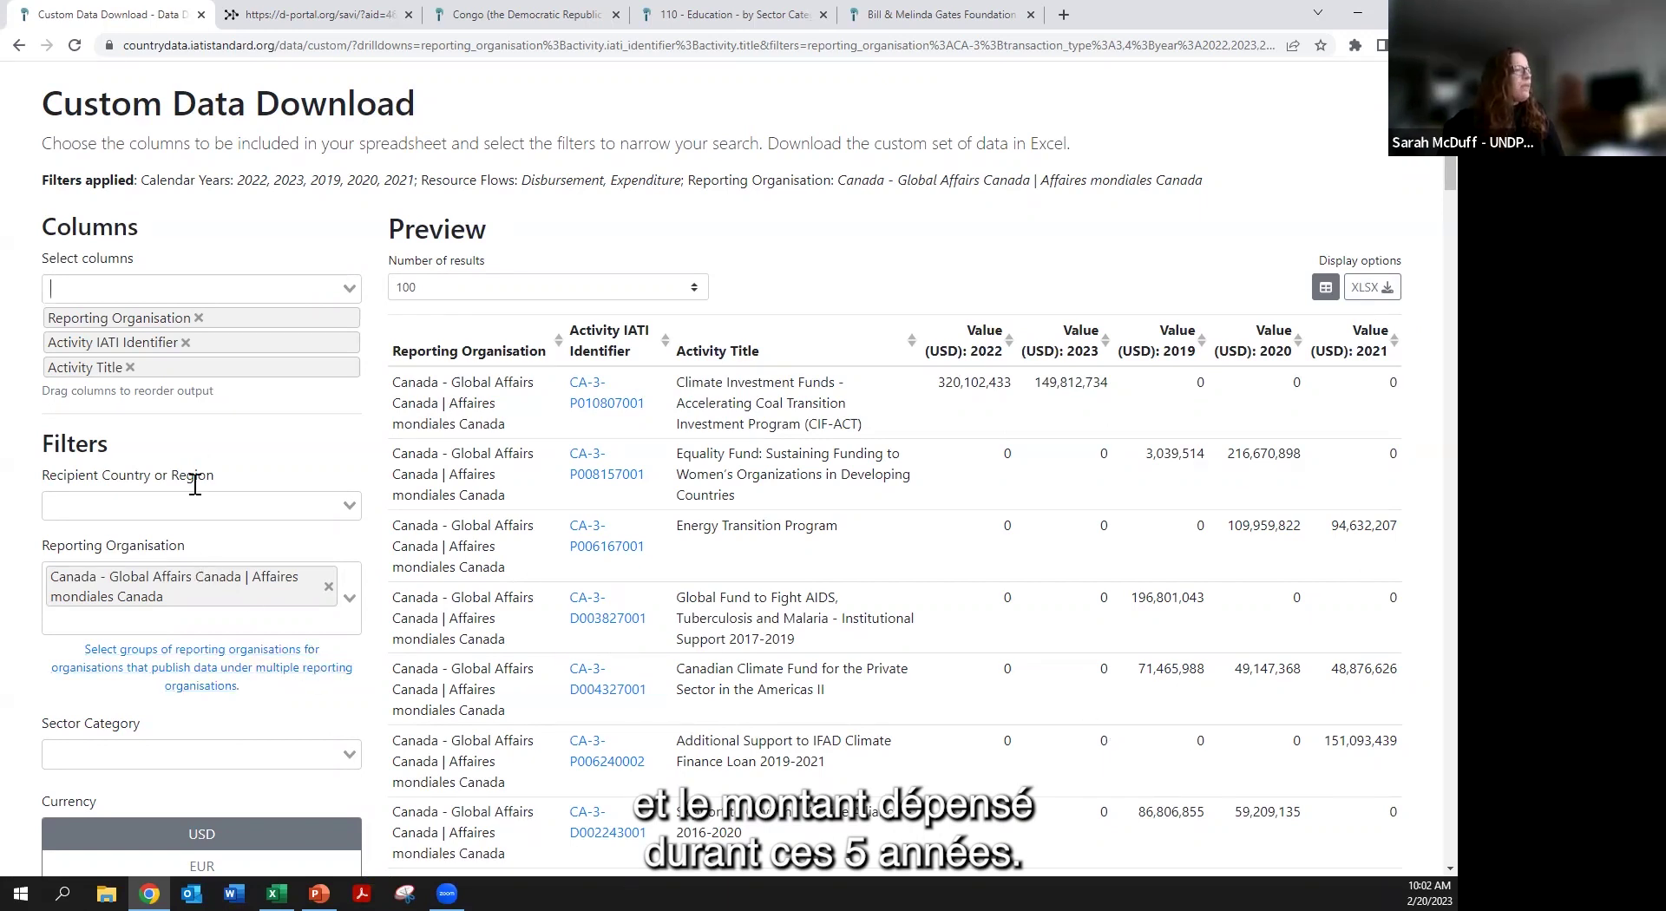
# - Add the Activity Description column to the data set and review the activity descriptions and yearly values in the preview
pyautogui.click(189, 289)
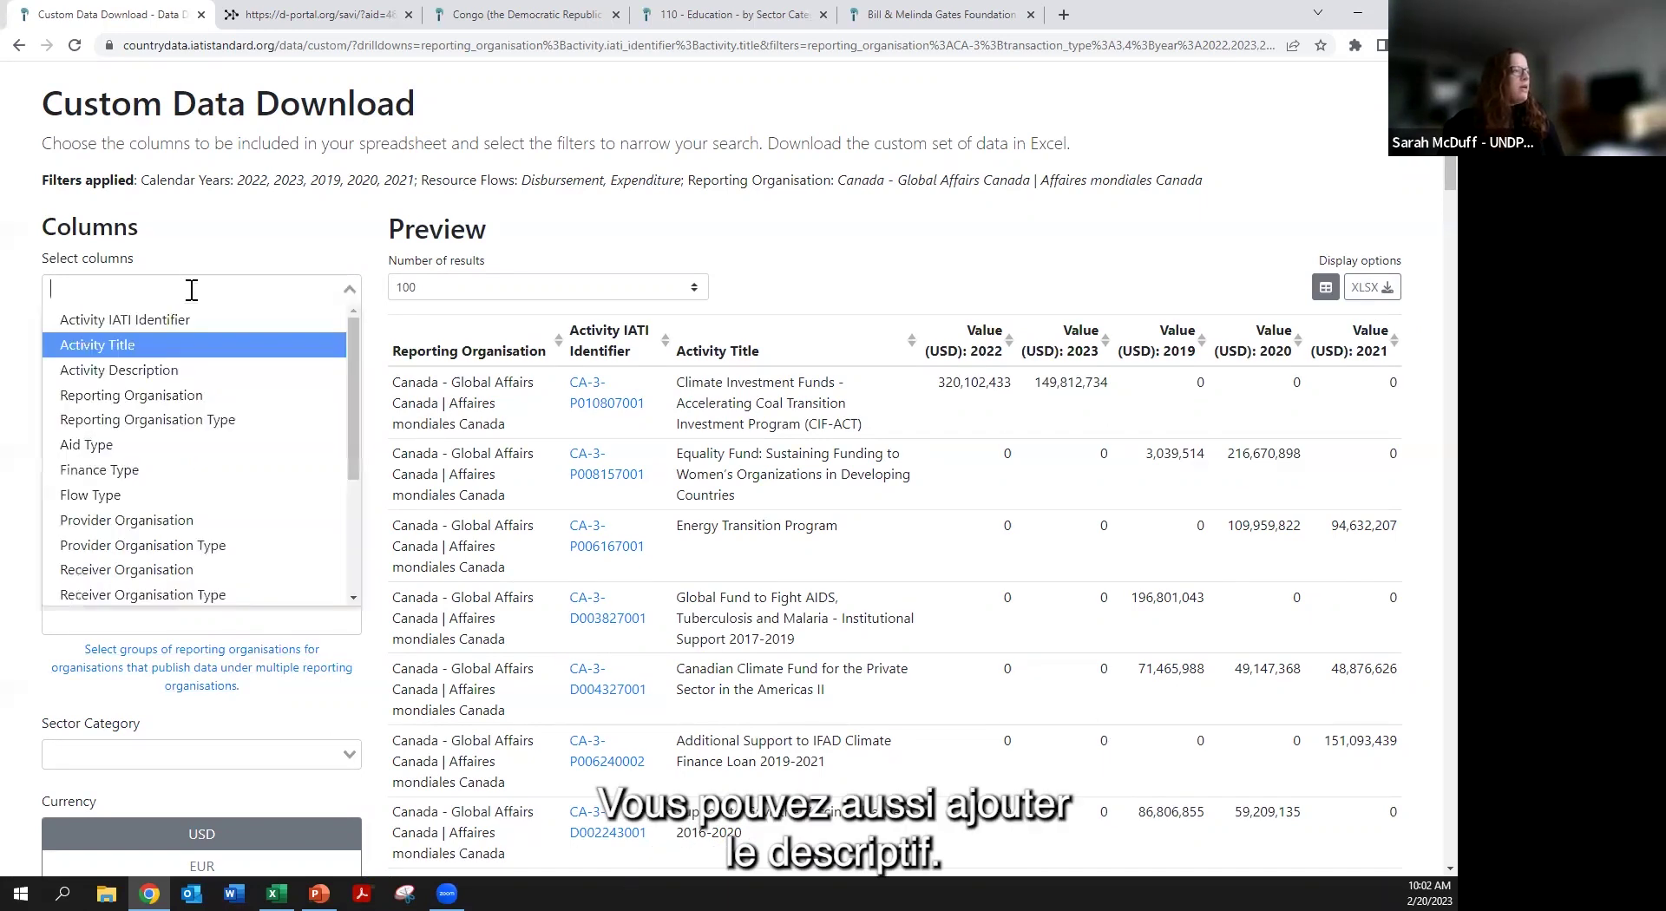
pyautogui.scroll(-1, 205, 443)
pyautogui.scroll(1, 205, 442)
pyautogui.click(211, 379)
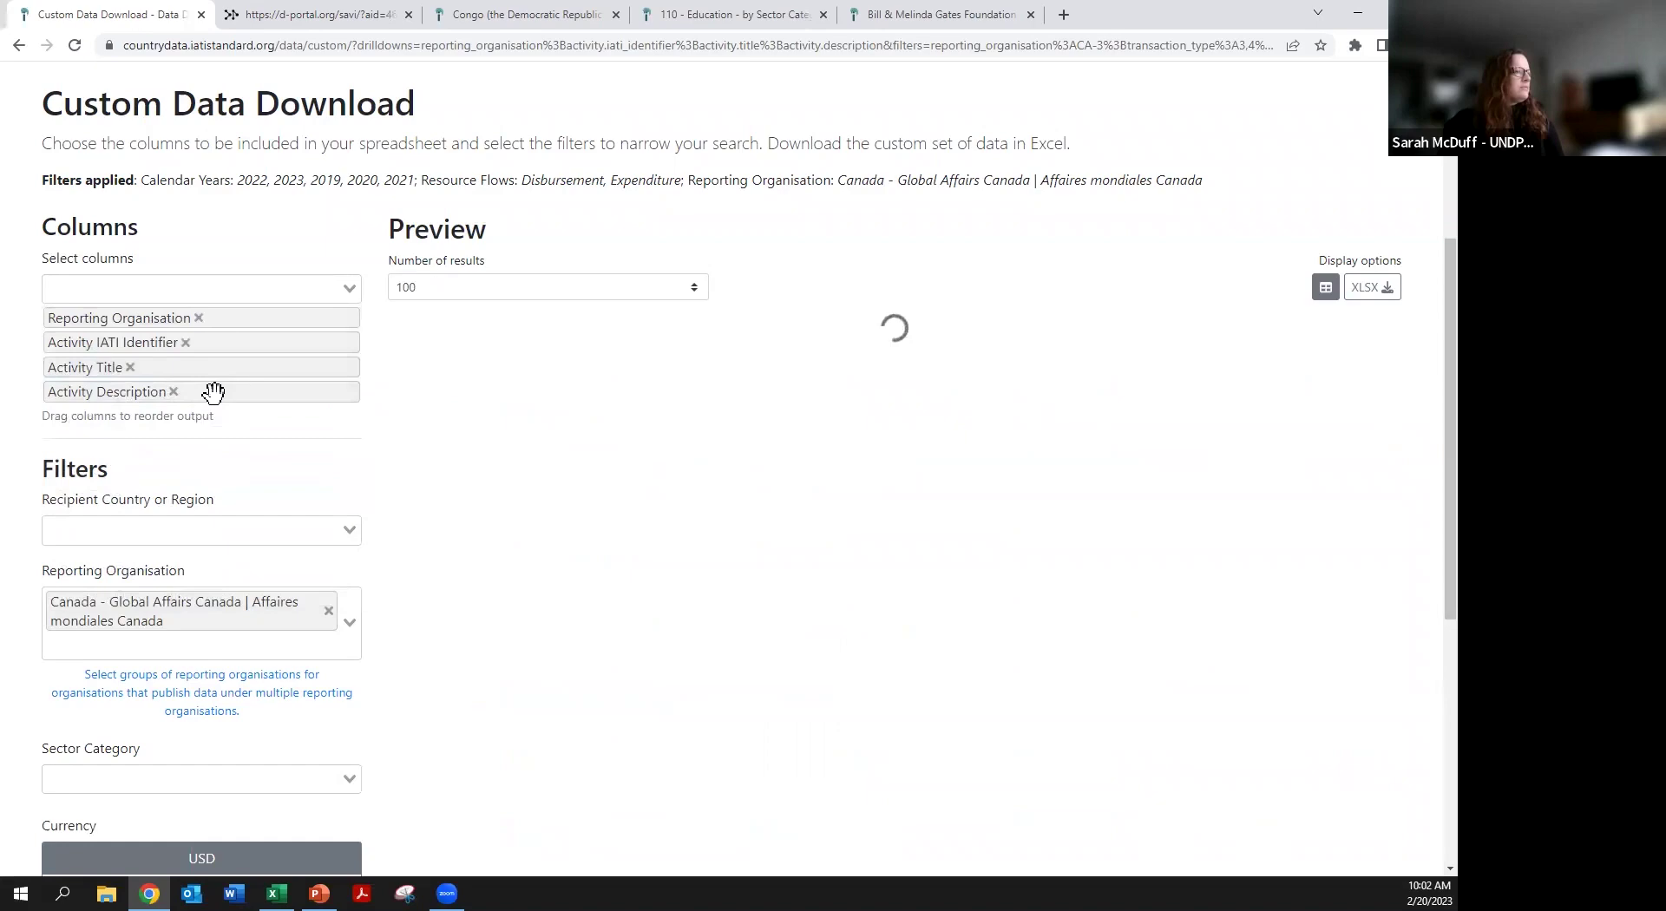
pyautogui.scroll(-8, 799, 652)
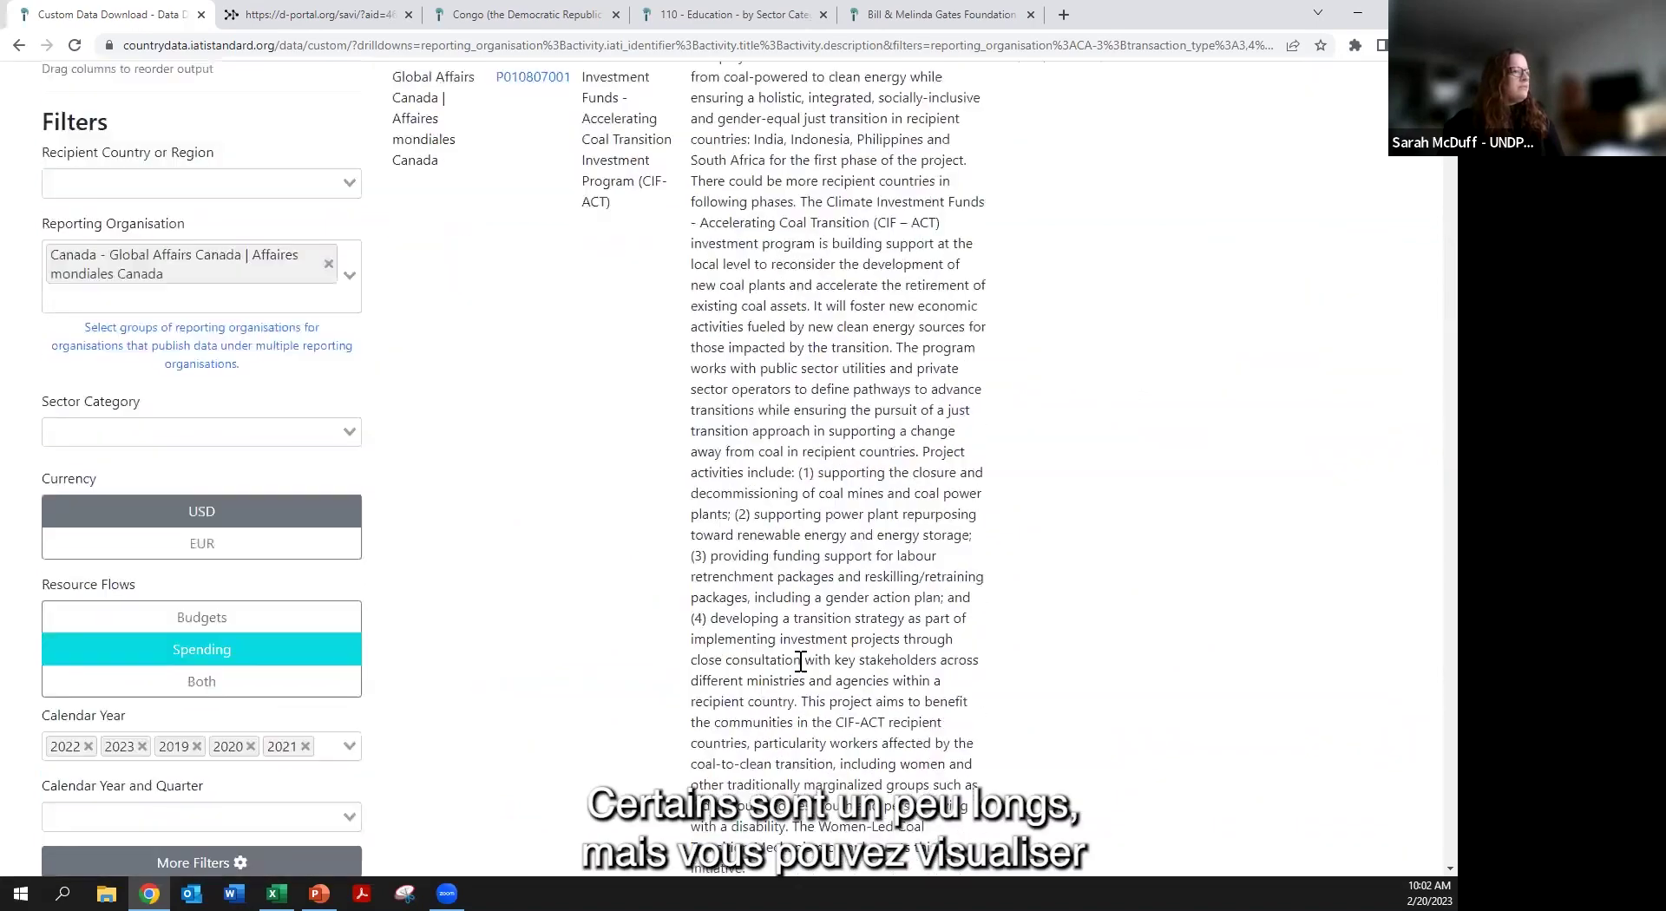
pyautogui.scroll(10, 799, 652)
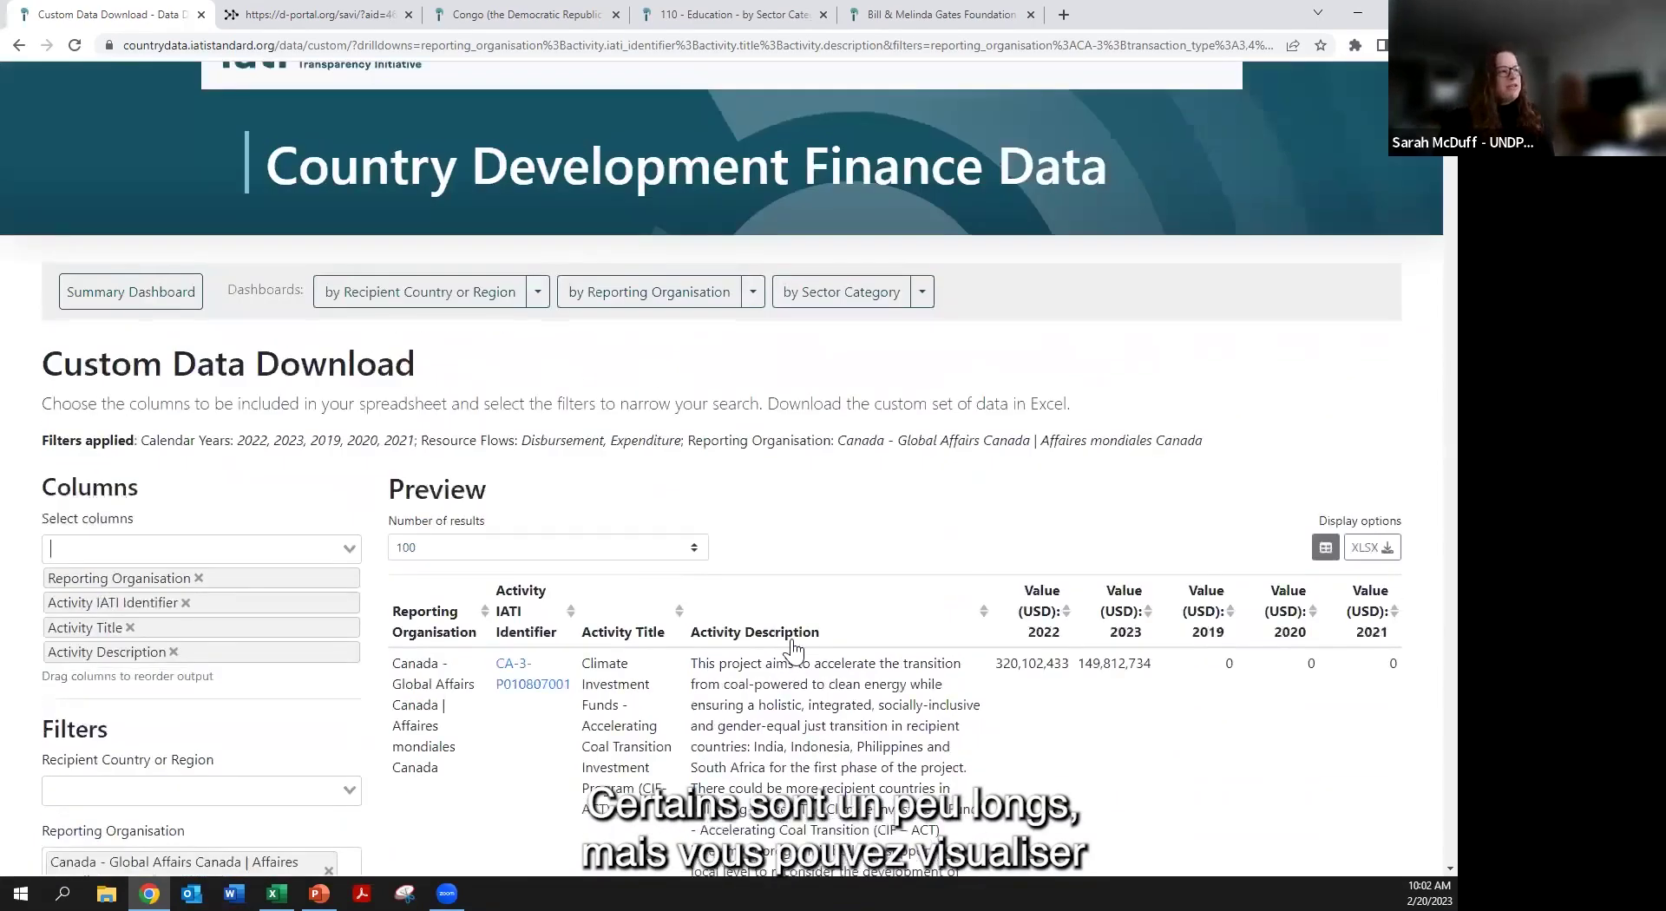
pyautogui.scroll(-3, 796, 631)
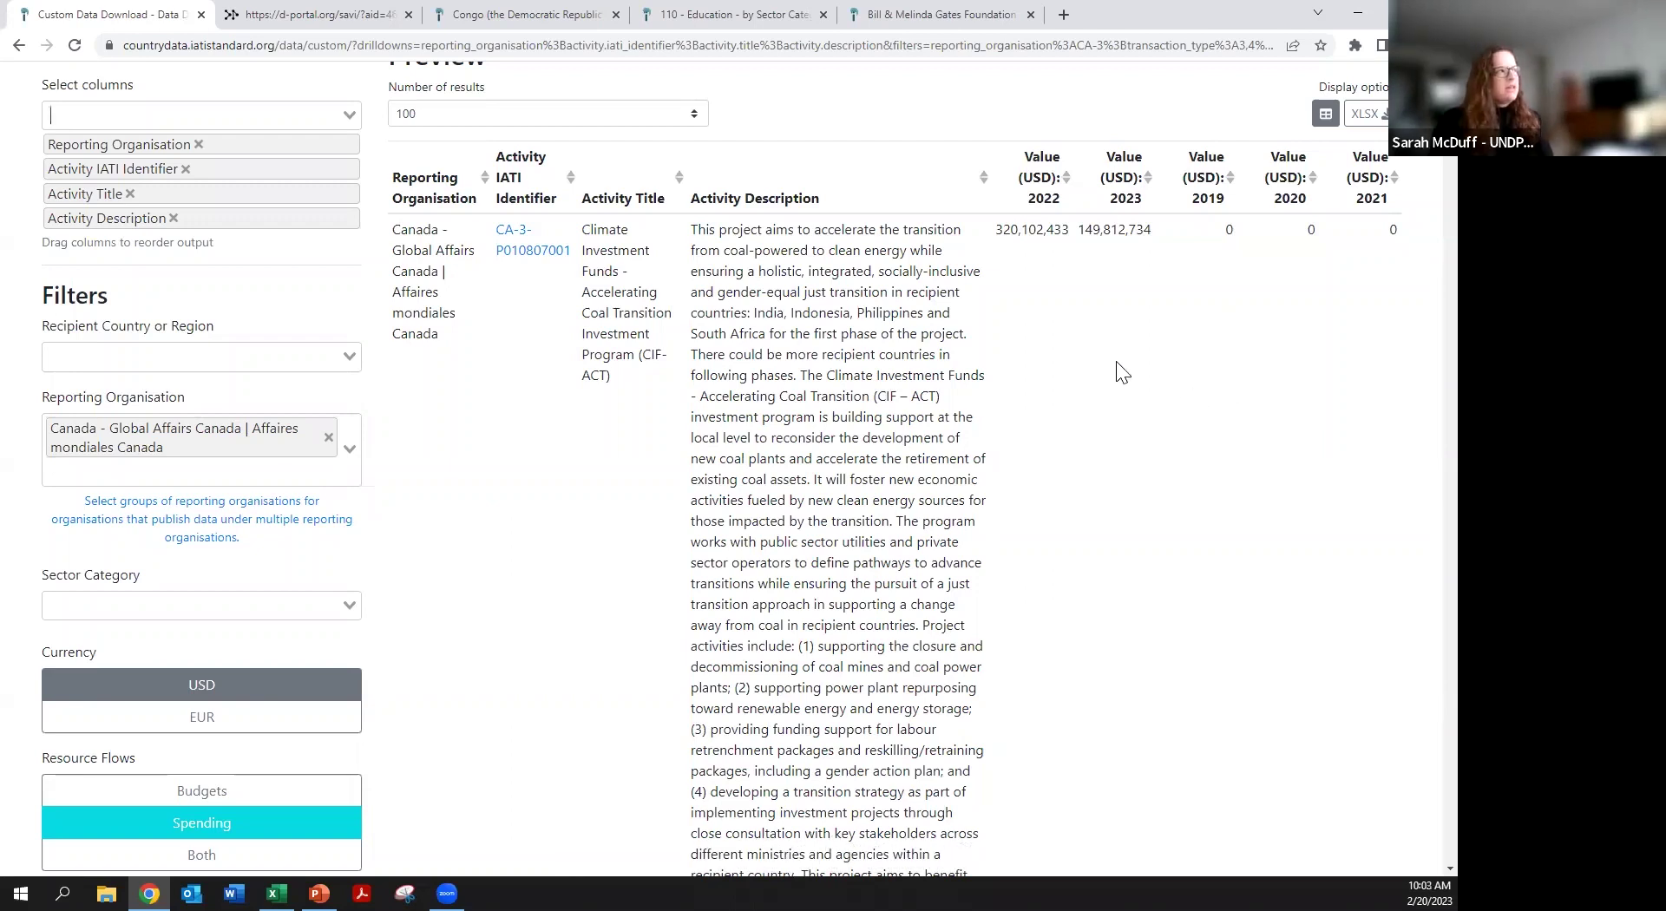
pyautogui.scroll(1, 806, 566)
pyautogui.scroll(6, 807, 566)
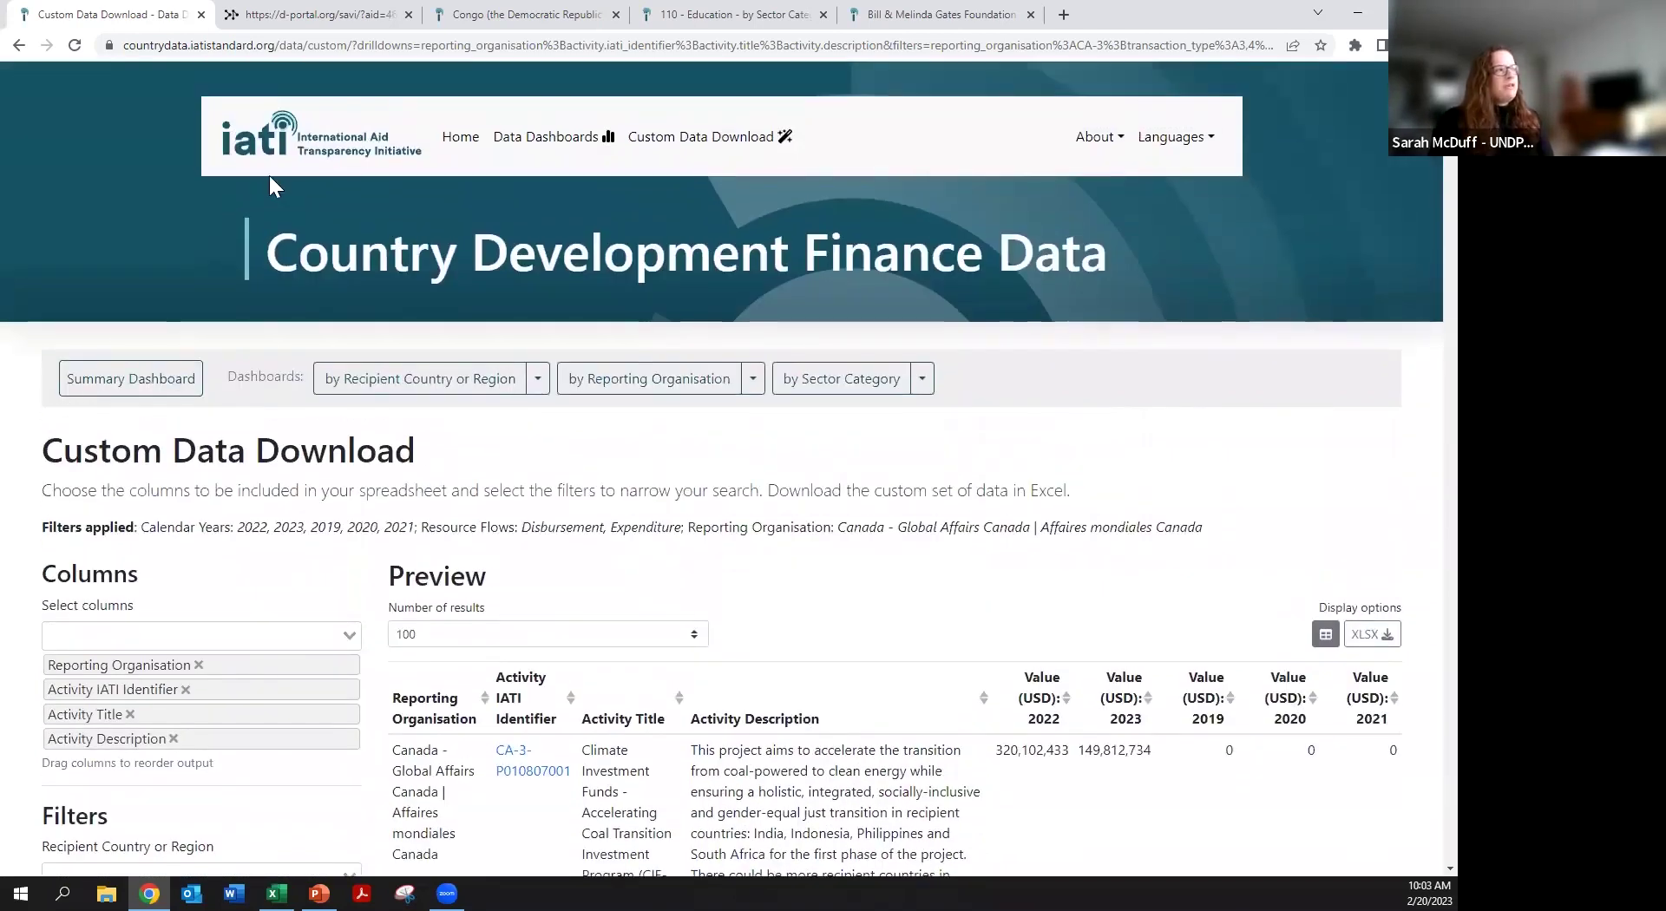